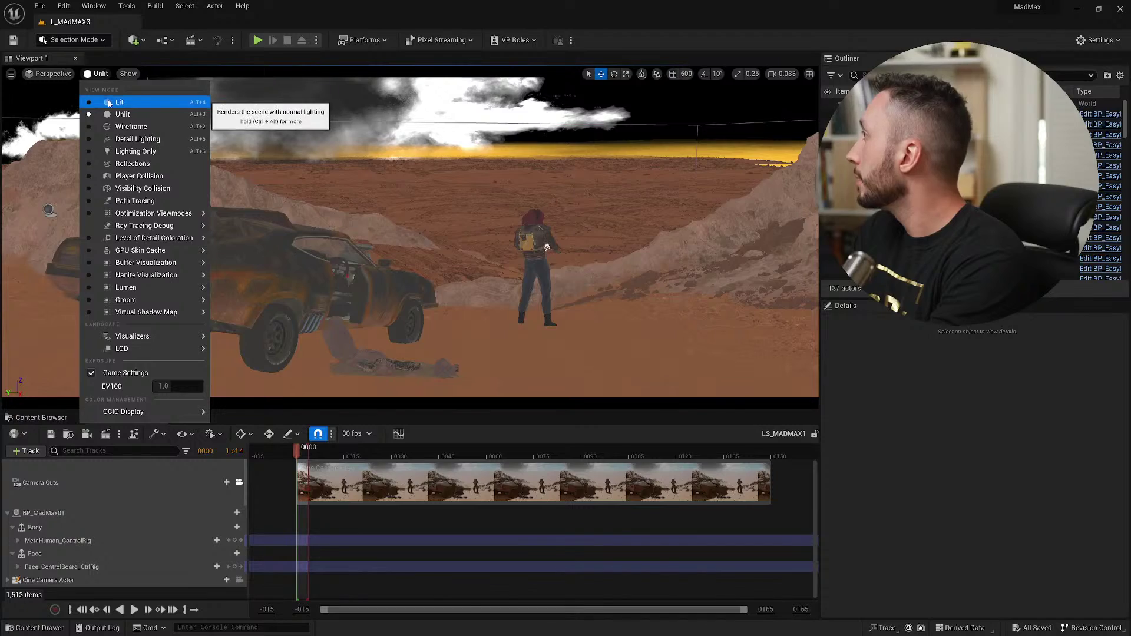
Display the scene in Lit mode and give the shot more room by enlarging the viewport and moving the floating reference window away.
left_click(108, 102)
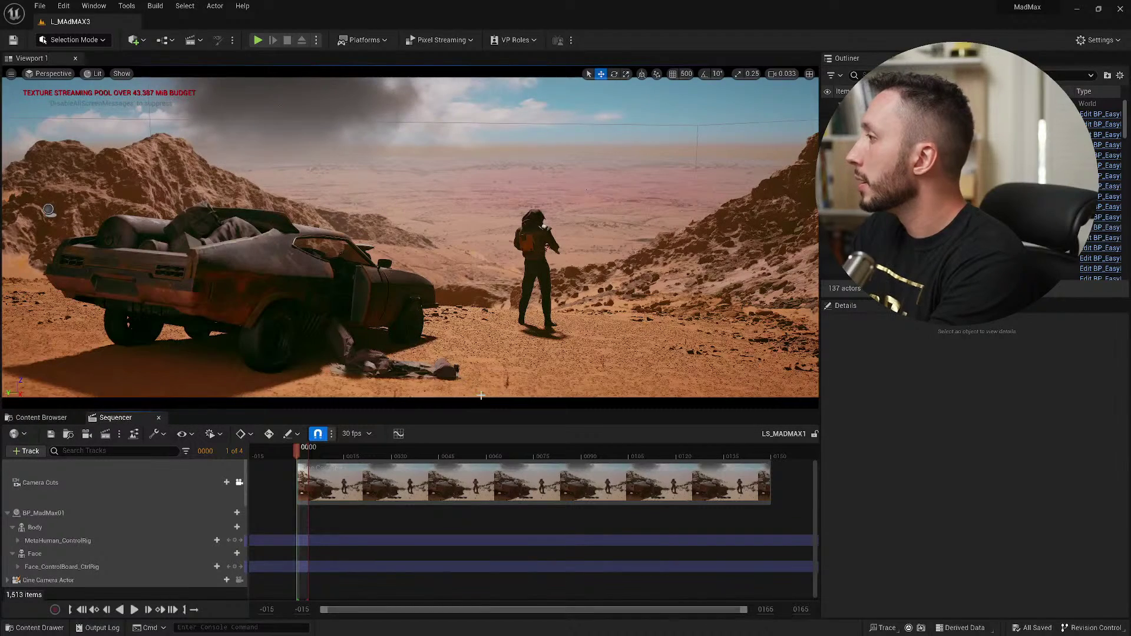
left_click_drag(477, 411, 482, 473)
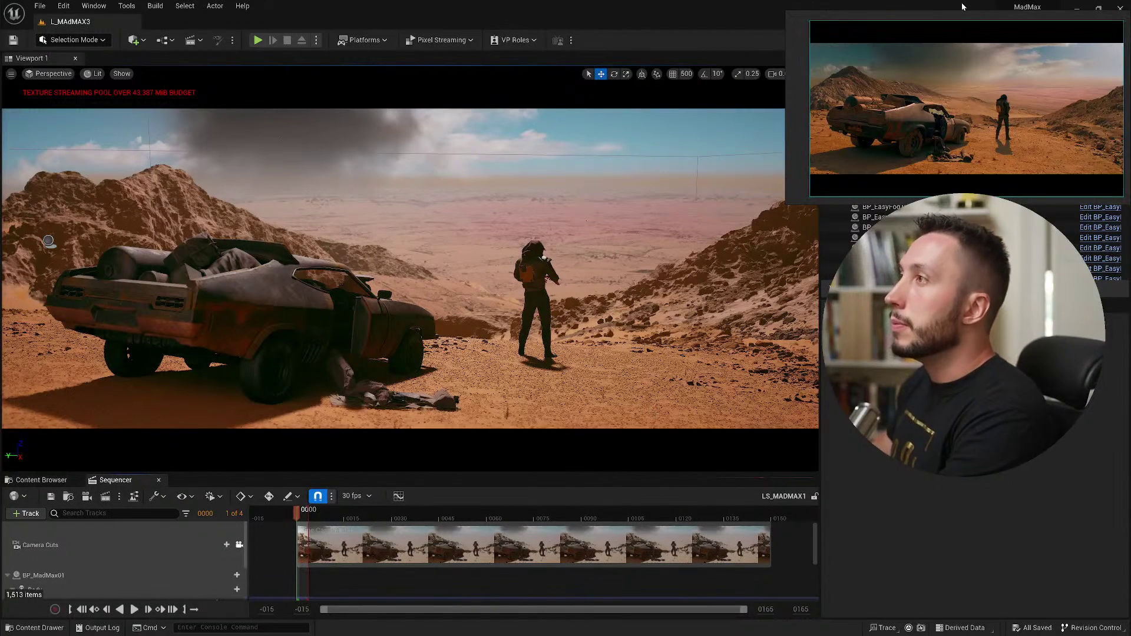
left_click(908, 24)
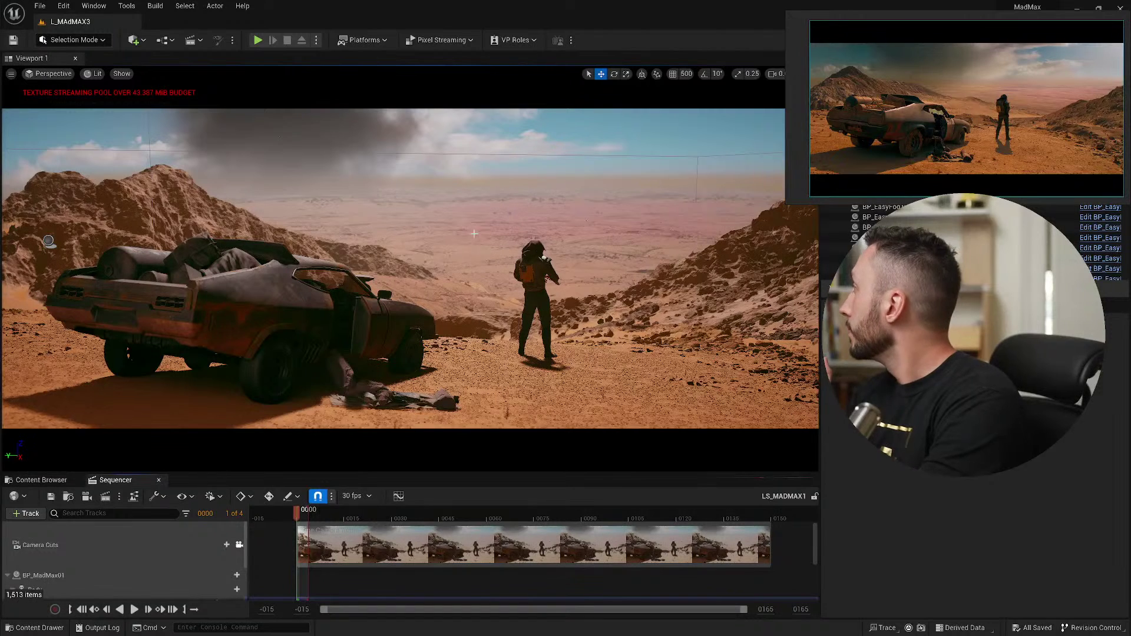
left_click_drag(1031, 16, 0, 118)
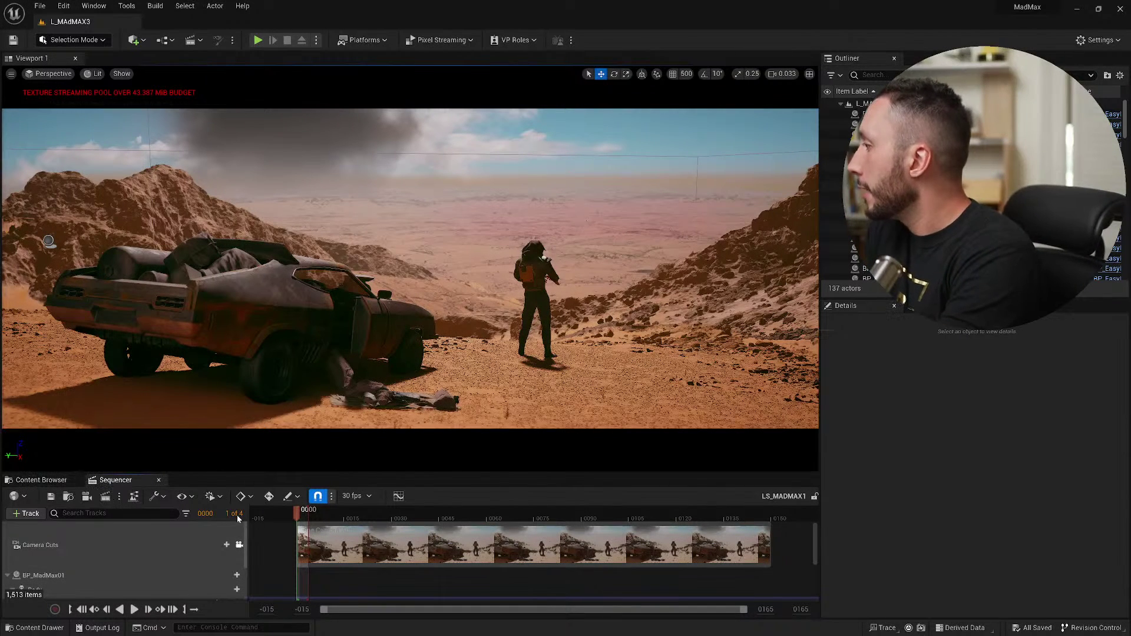
Unlock the viewport from the camera cuts and examine the layout of the dunes and rock formations from above.
left_click(239, 547)
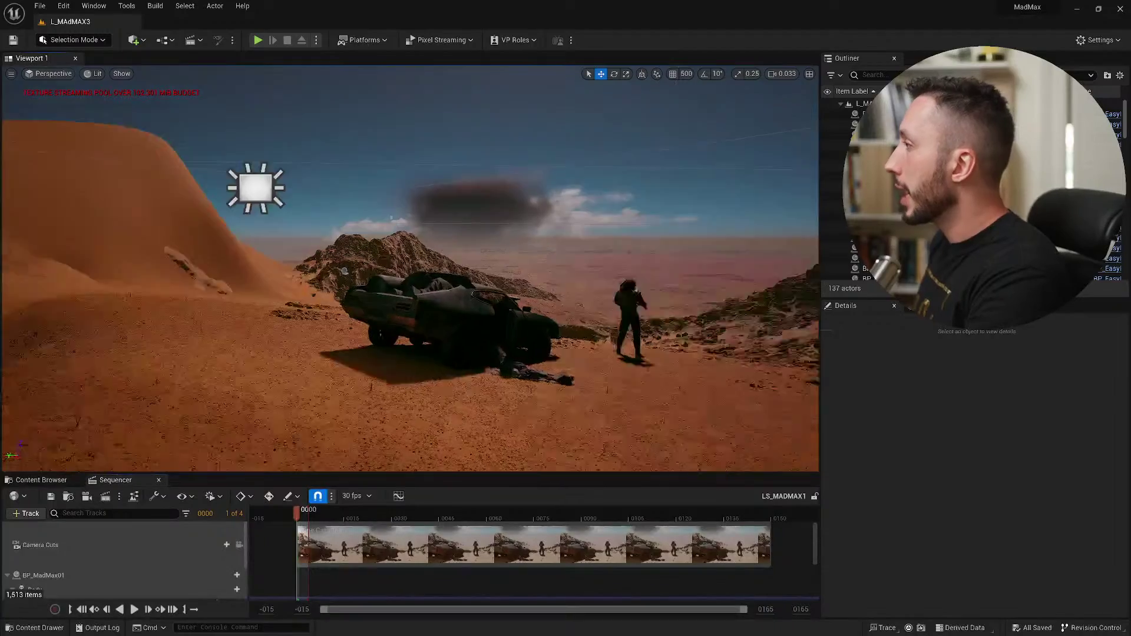
right_click_drag(411, 269, 542, 413)
scroll(411, 268, "up", 3)
key("e")
key("e")
scroll(470, 352, "up", 3)
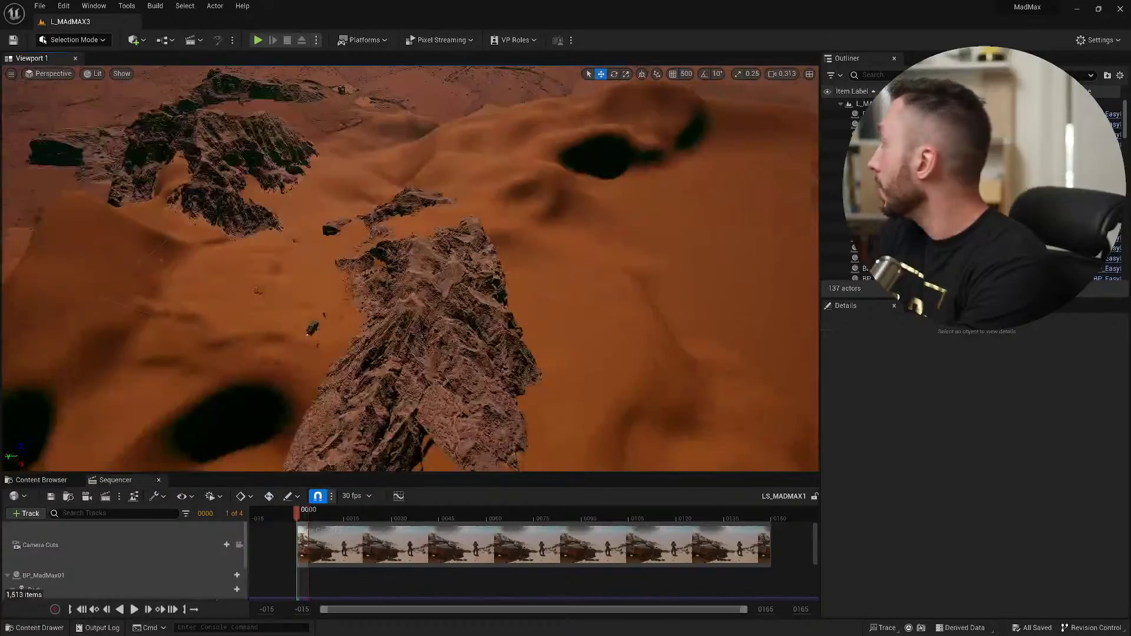
right_click_drag(539, 296, 504, 296)
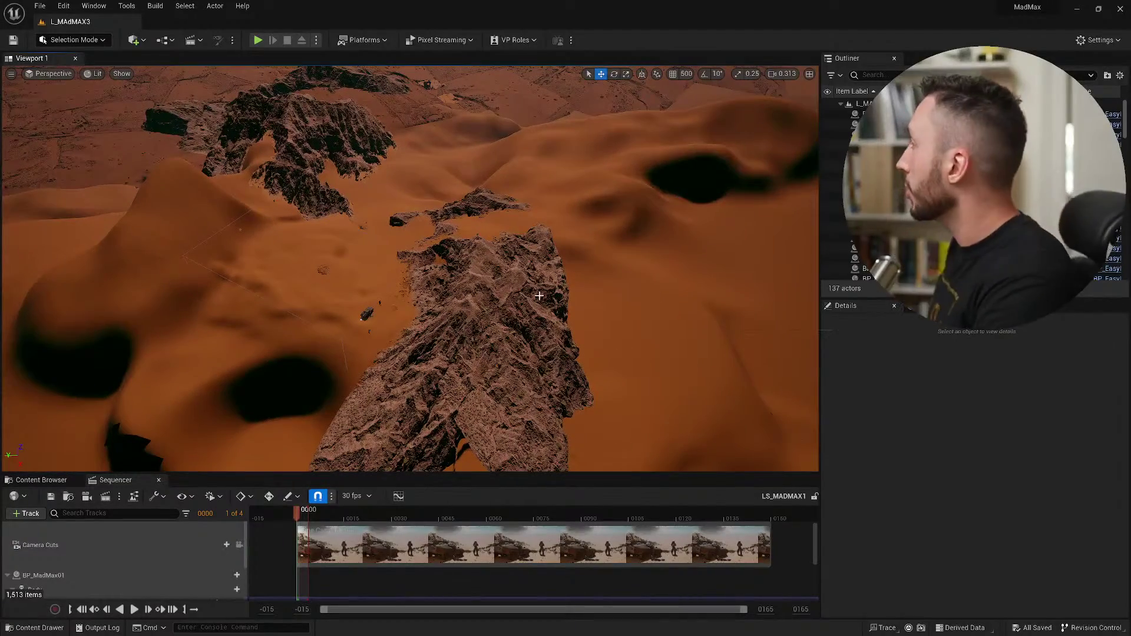
key("w")
mouse_move(334, 322)
right_mouse_down()
mouse_move(334, 290)
mouse_move(333, 303)
right_mouse_up()
scroll(334, 322, "up", 1)
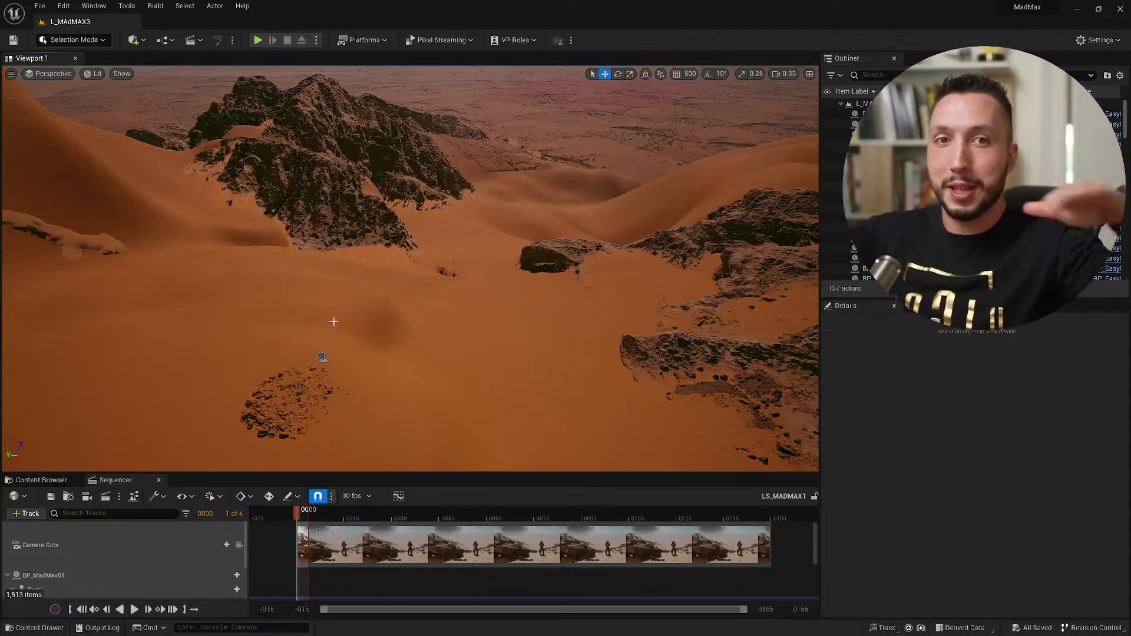
right_click_drag(430, 193, 579, 351)
right_click_drag(479, 295, 554, 377)
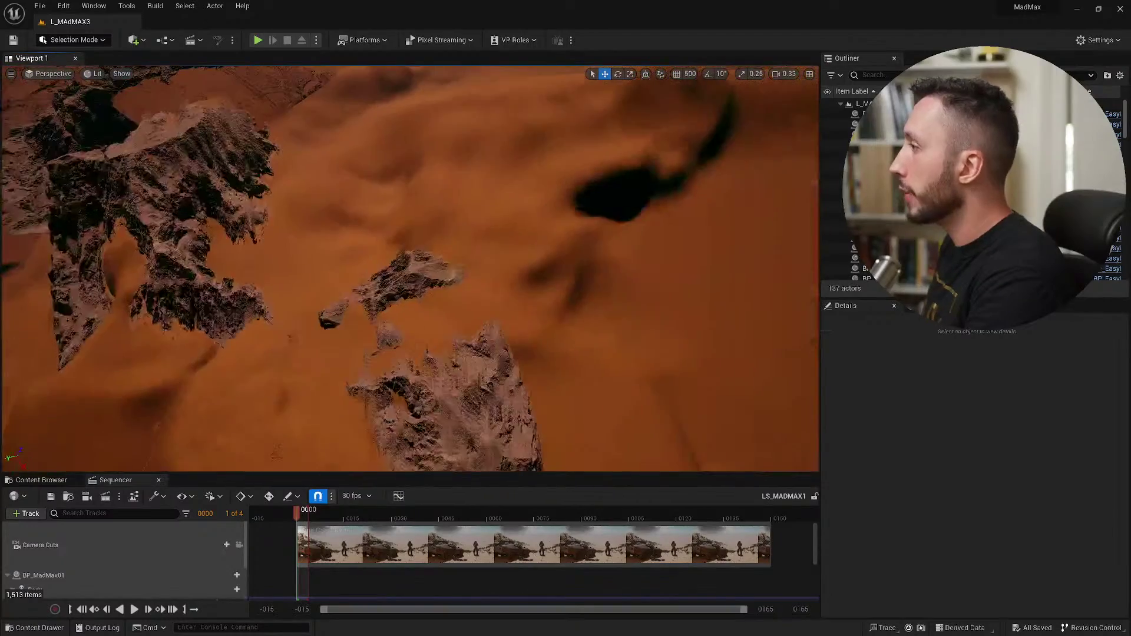
right_click_drag(430, 290, 359, 241)
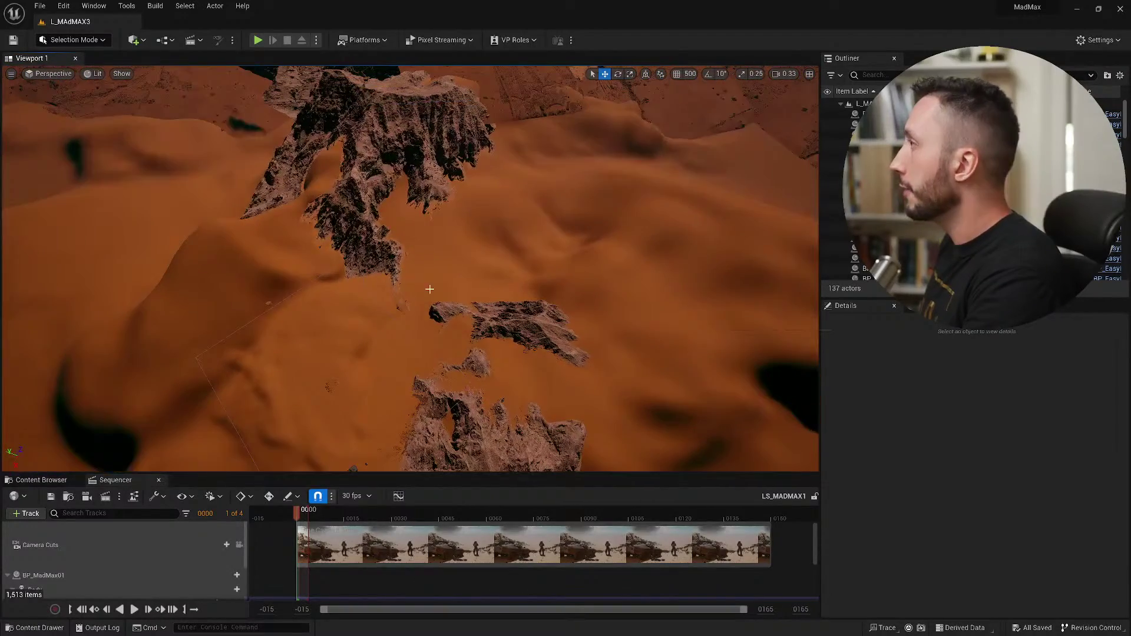
Select the large sandstone terrain mesh behind the dunes and view it from the side.
left_click(397, 164)
right_click_drag(397, 164, 462, 127)
mouse_move(397, 164)
right_mouse_down()
mouse_move(448, 207)
mouse_move(426, 202)
mouse_move(412, 174)
right_mouse_up()
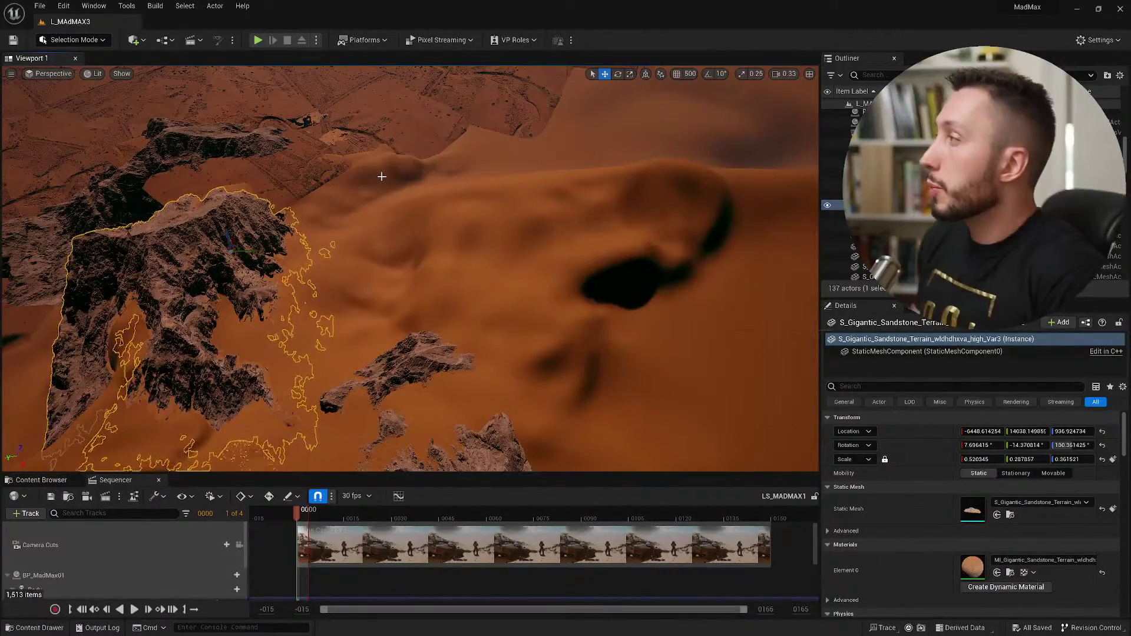
left_click(134, 40)
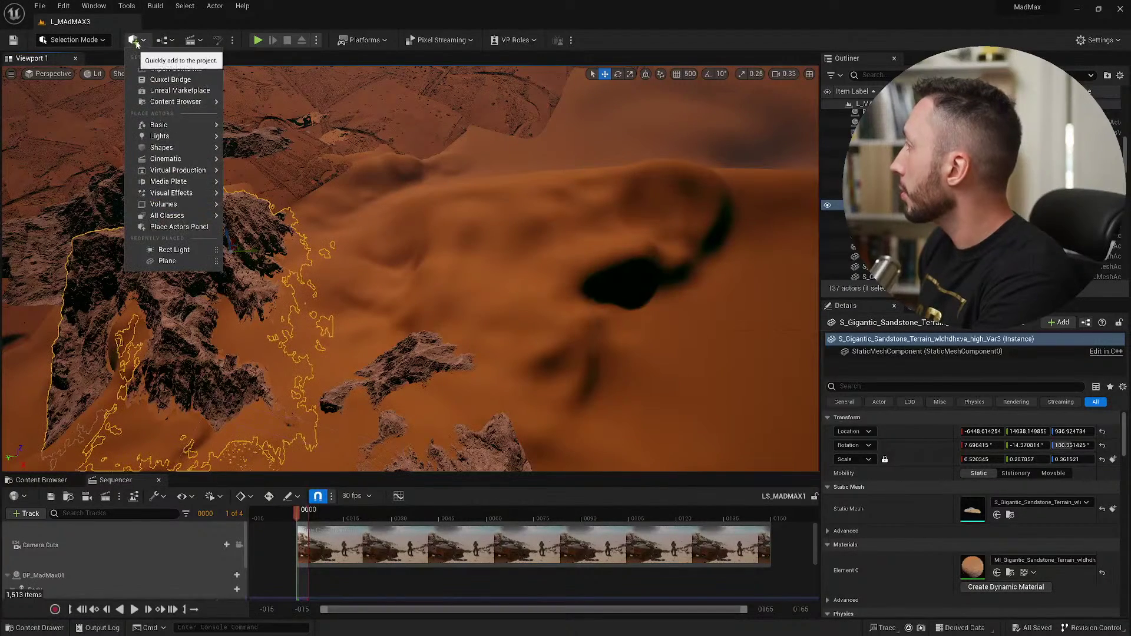
mouse_move(129, 136)
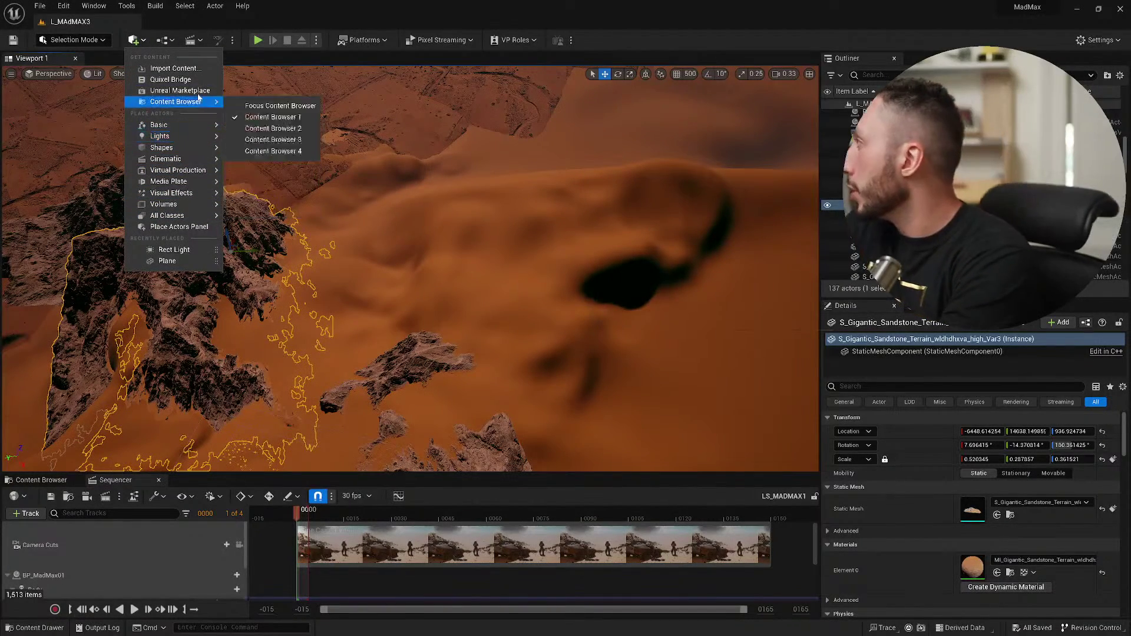
left_click(486, 407)
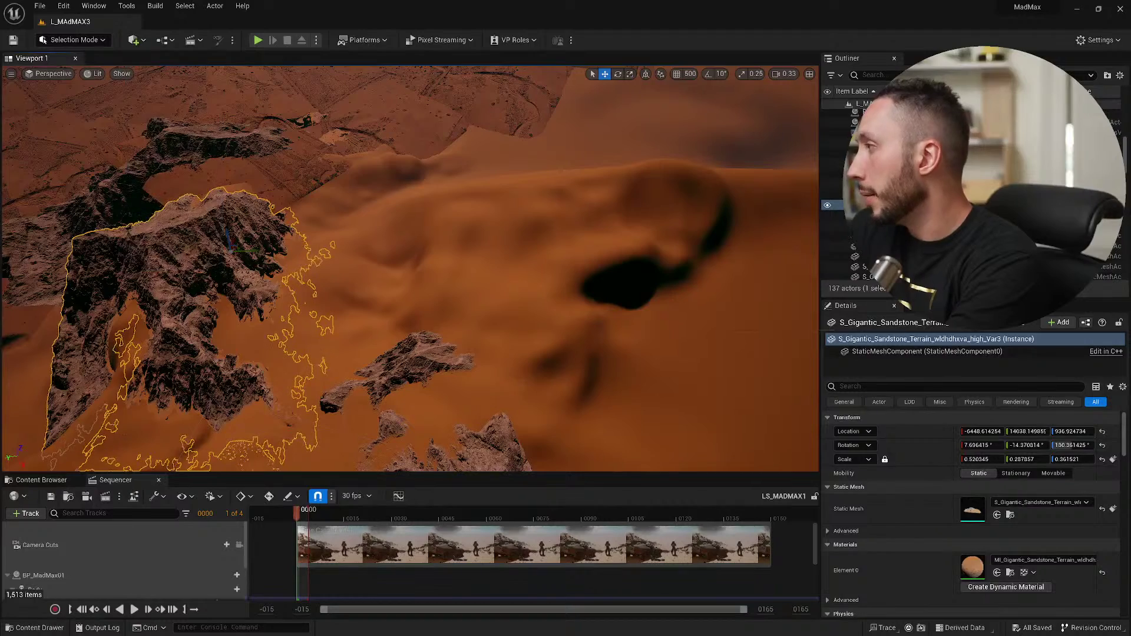
Inspect the landscape and the large sandstone terrain mesh, checking the mesh through the shot camera before returning to the free view.
left_click(329, 365)
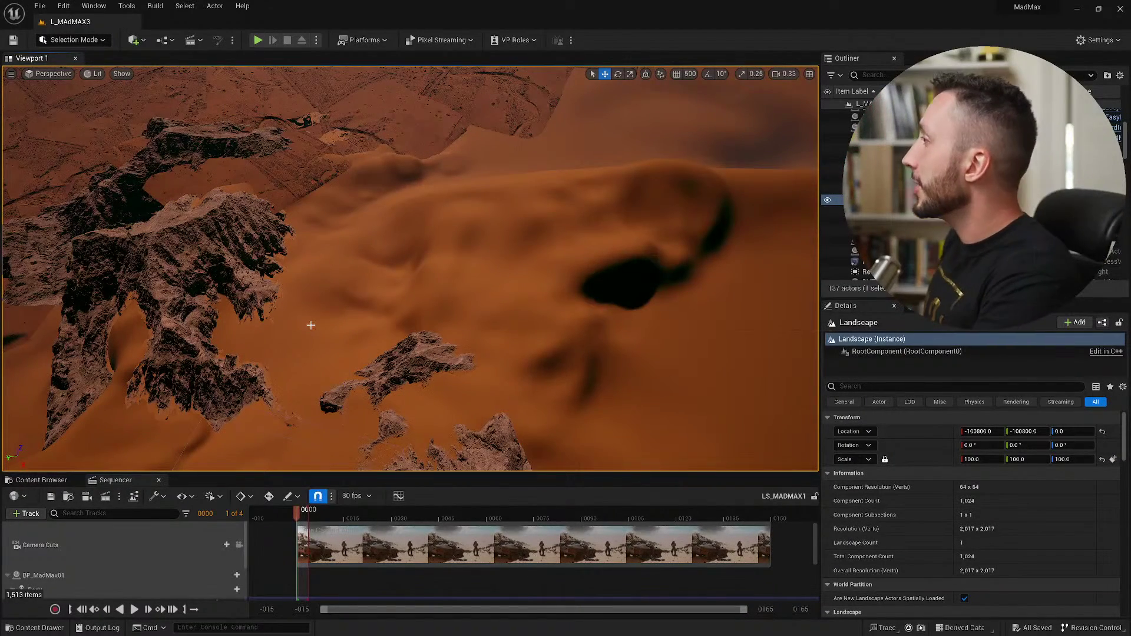
right_click_drag(369, 274, 332, 260)
left_click(368, 273)
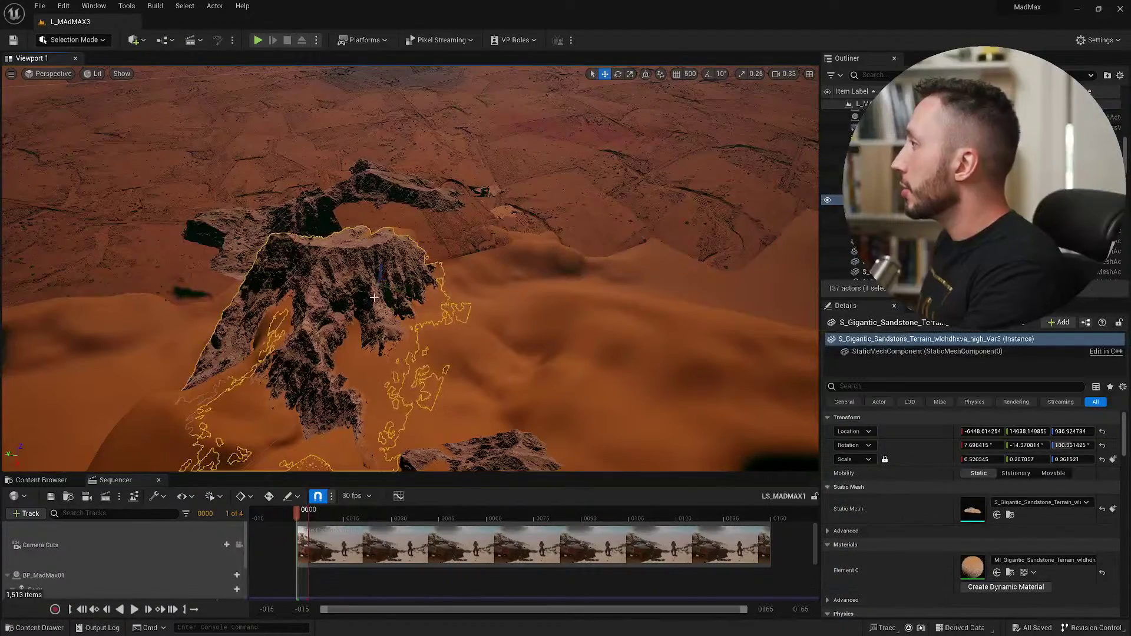
left_click(239, 544)
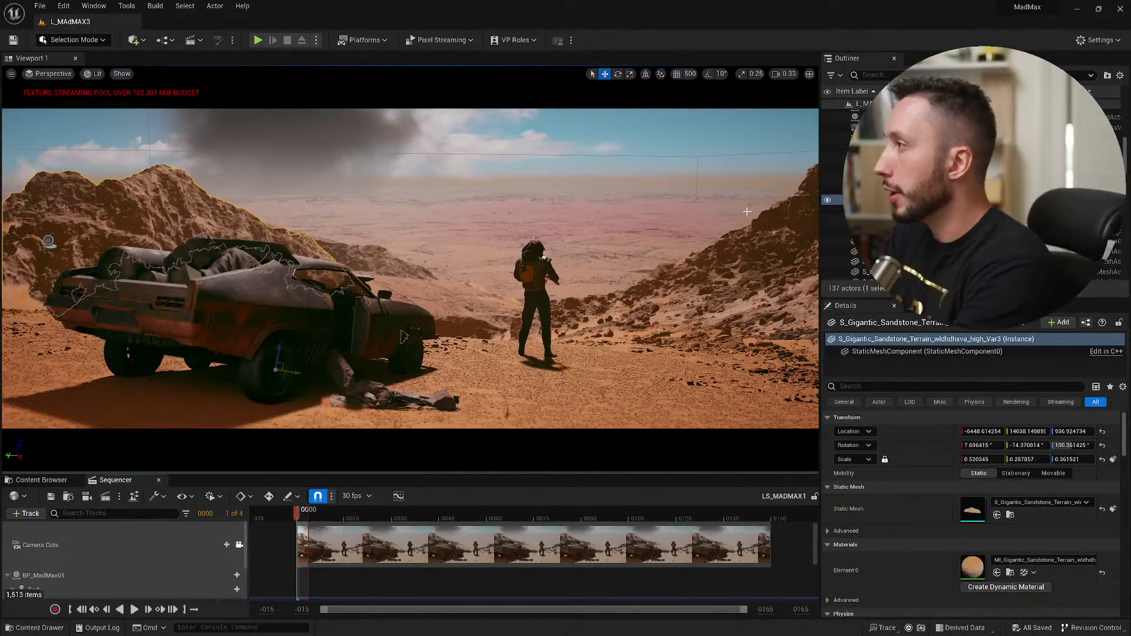
left_click(239, 544)
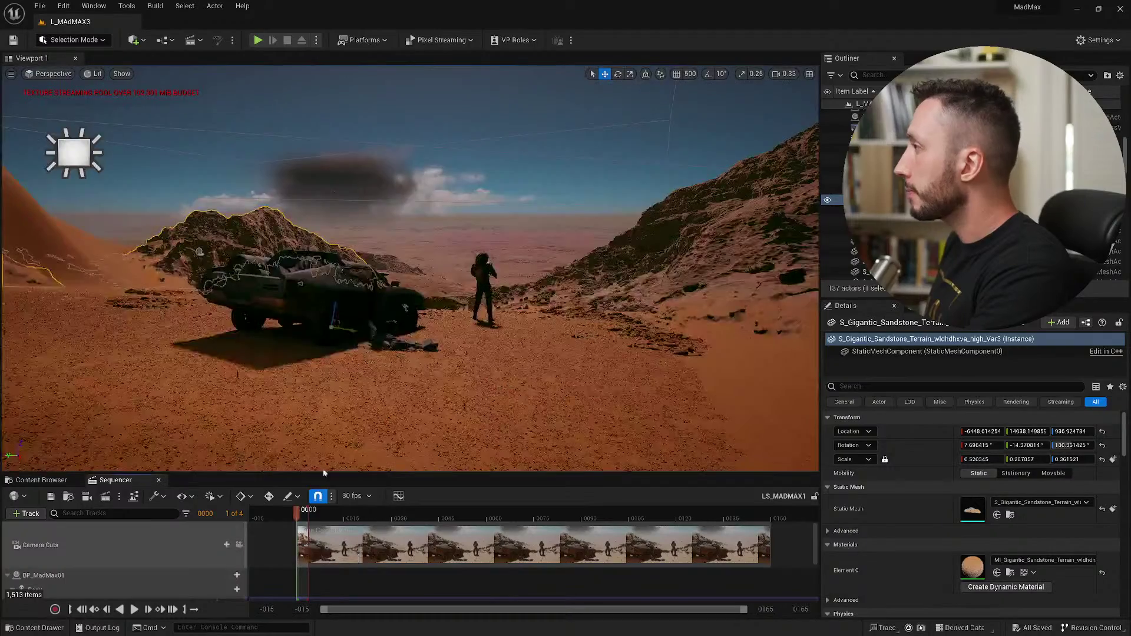
Inspect the distant desert ground by selecting the PCG_bacgroundPlates volume and the PCGStamp_2 actor.
right_click_drag(413, 265, 437, 270)
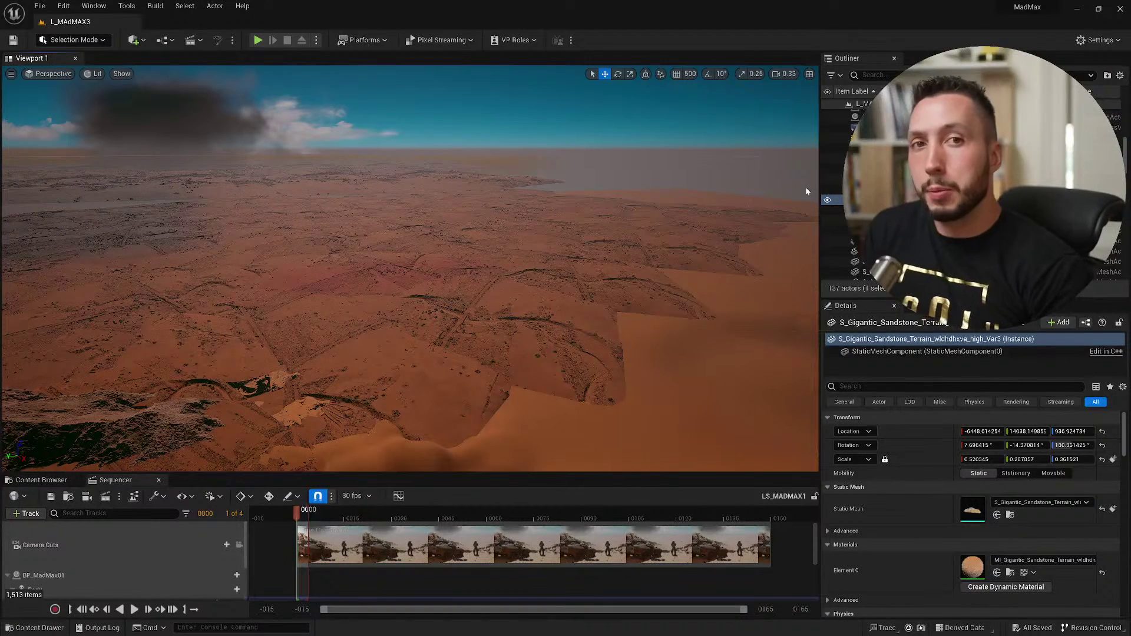
left_click(734, 159)
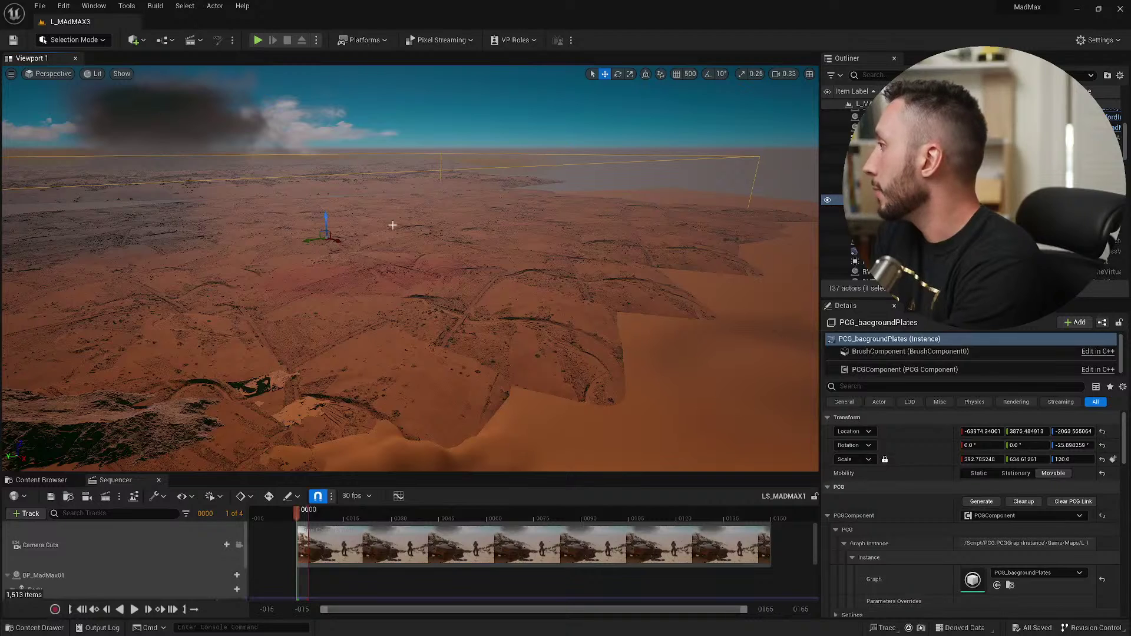
left_click(535, 321)
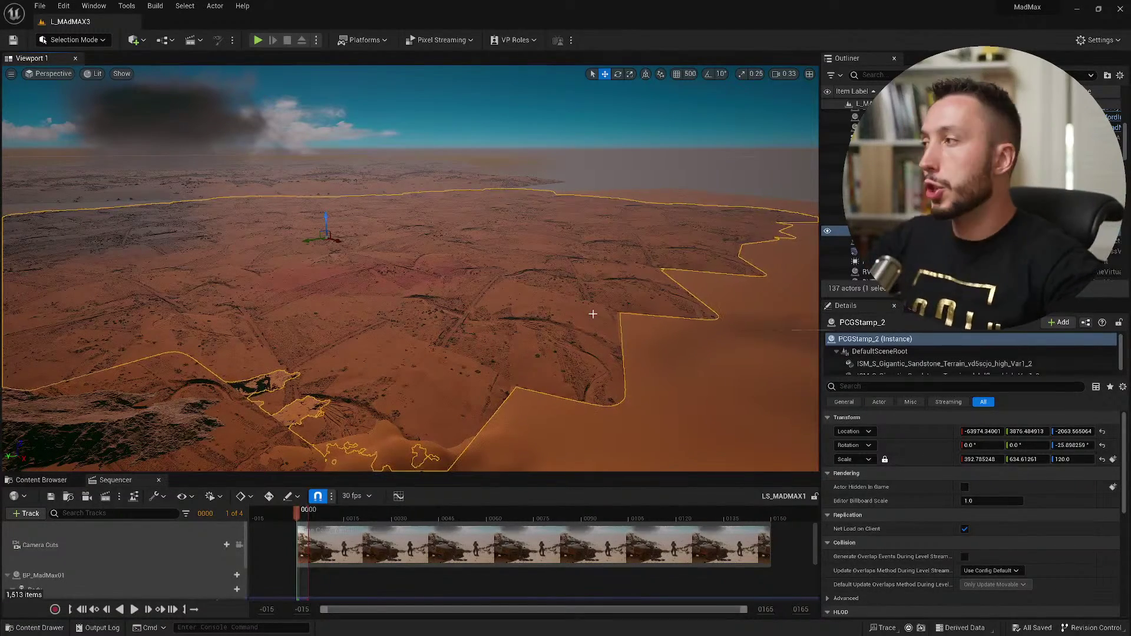
Open the flat gigantic sandstone terrain mesh from the GEO folder, examine its surface in the mesh editor, and close it.
left_click(39, 480)
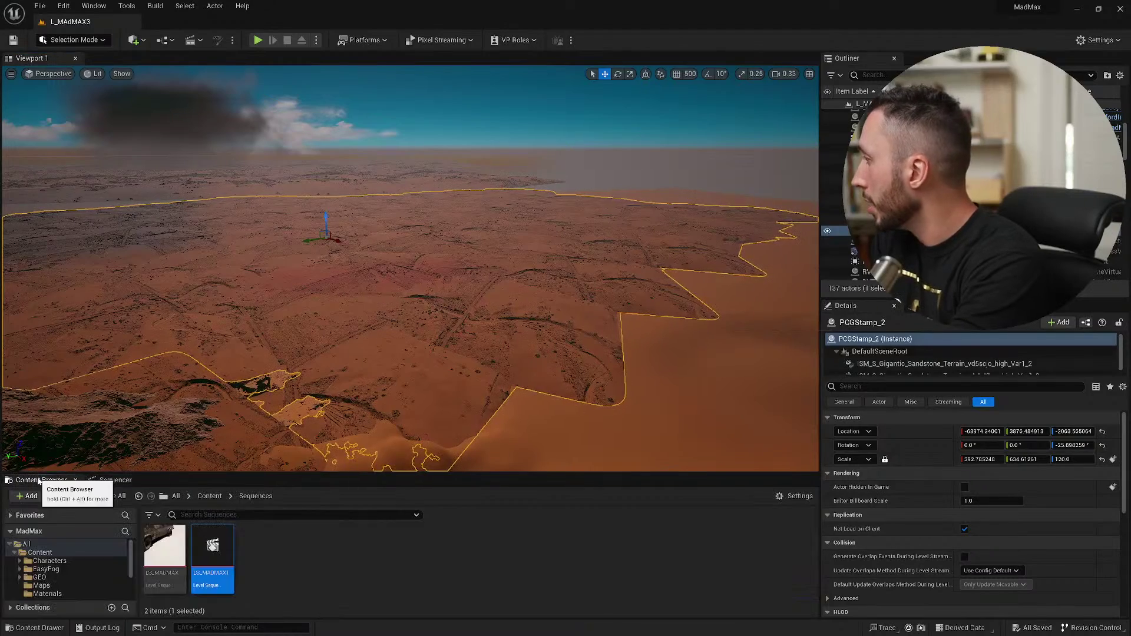
left_click(42, 578)
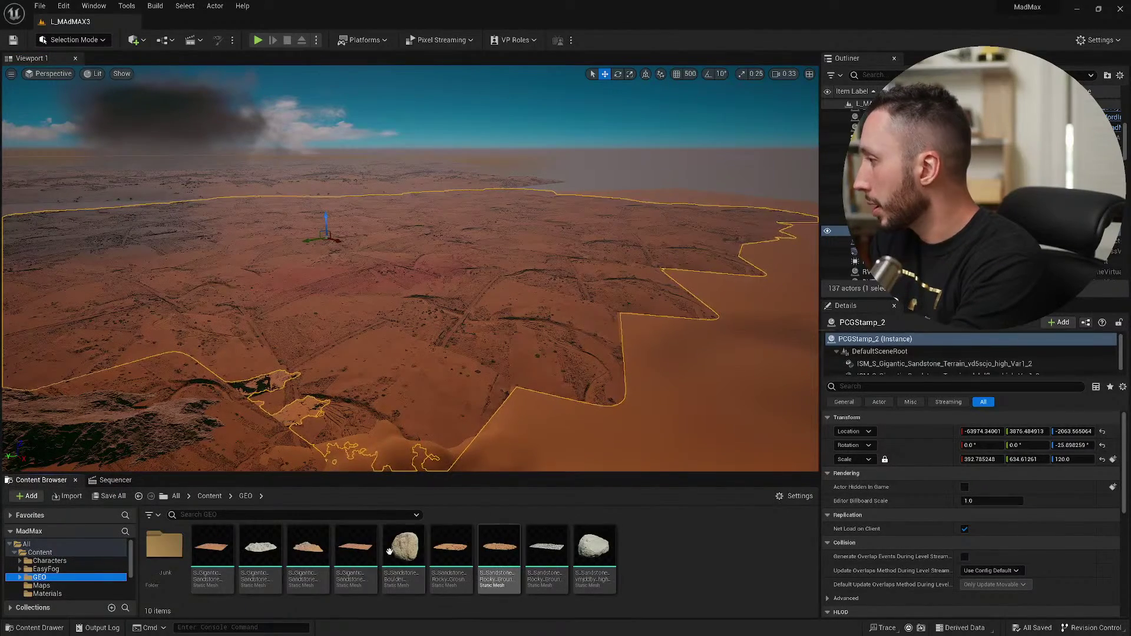
double_click(360, 554)
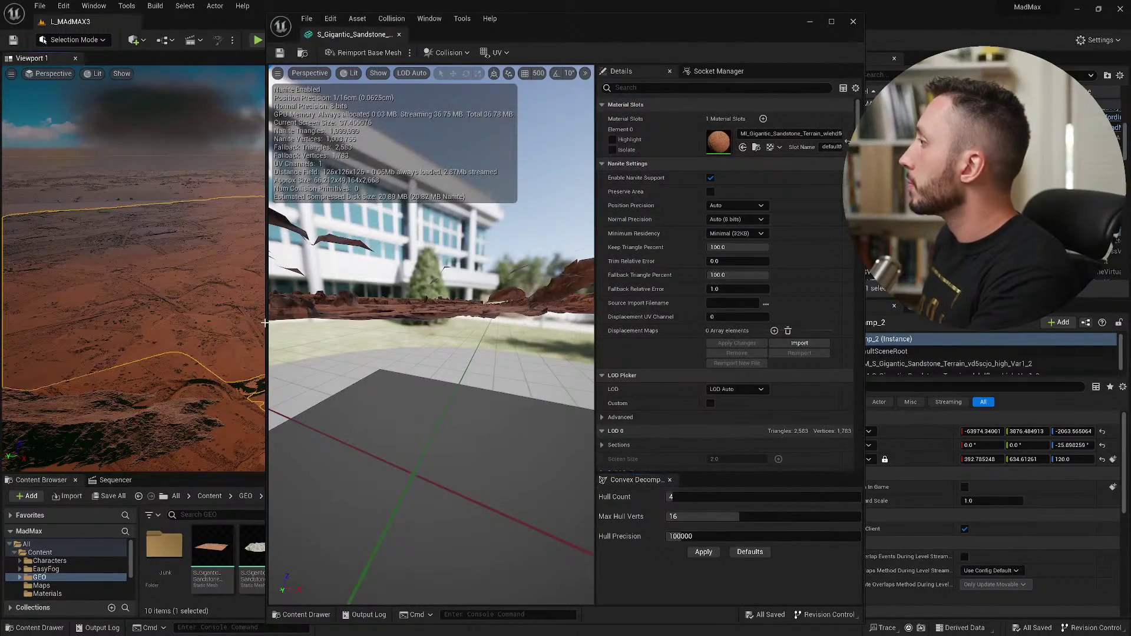
left_click(72, 310)
left_click_drag(72, 309, 58, 309)
right_click_drag(280, 330, 268, 389)
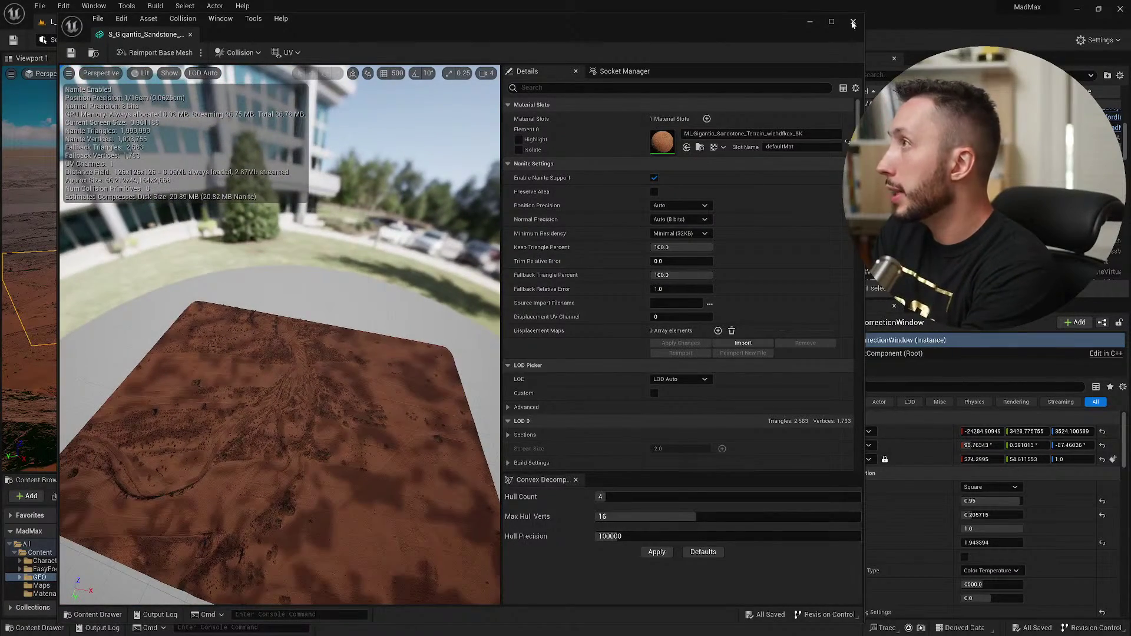
left_click(892, 55)
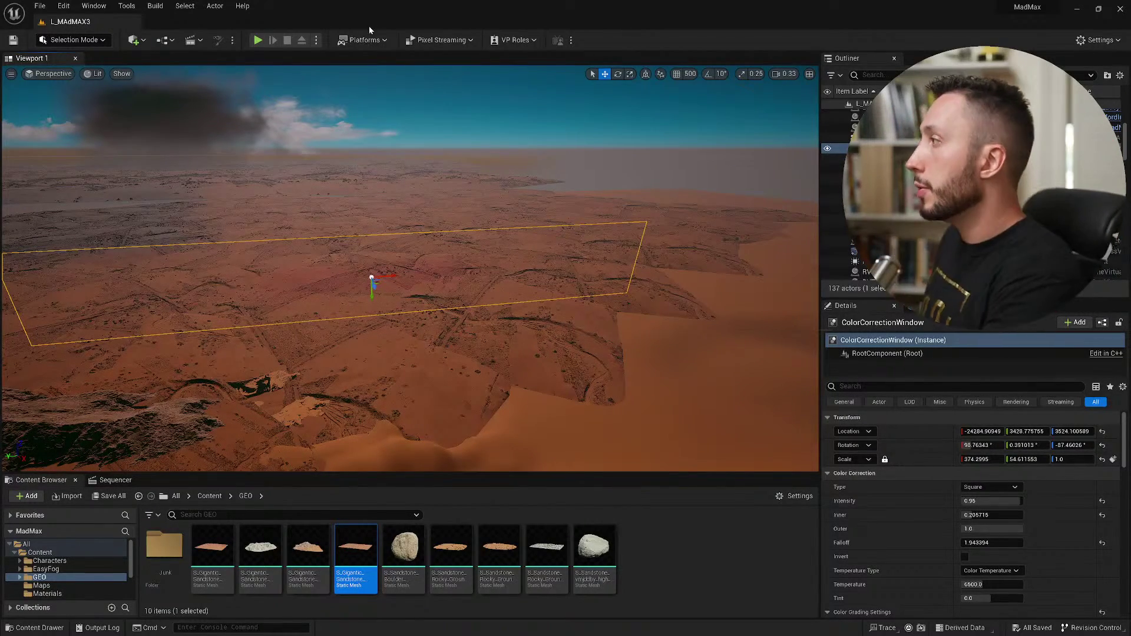
View the background plates from behind the rocks, then lock the viewport back to the LS_MADMAX1 camera cuts.
right_click_drag(527, 240, 330, 229)
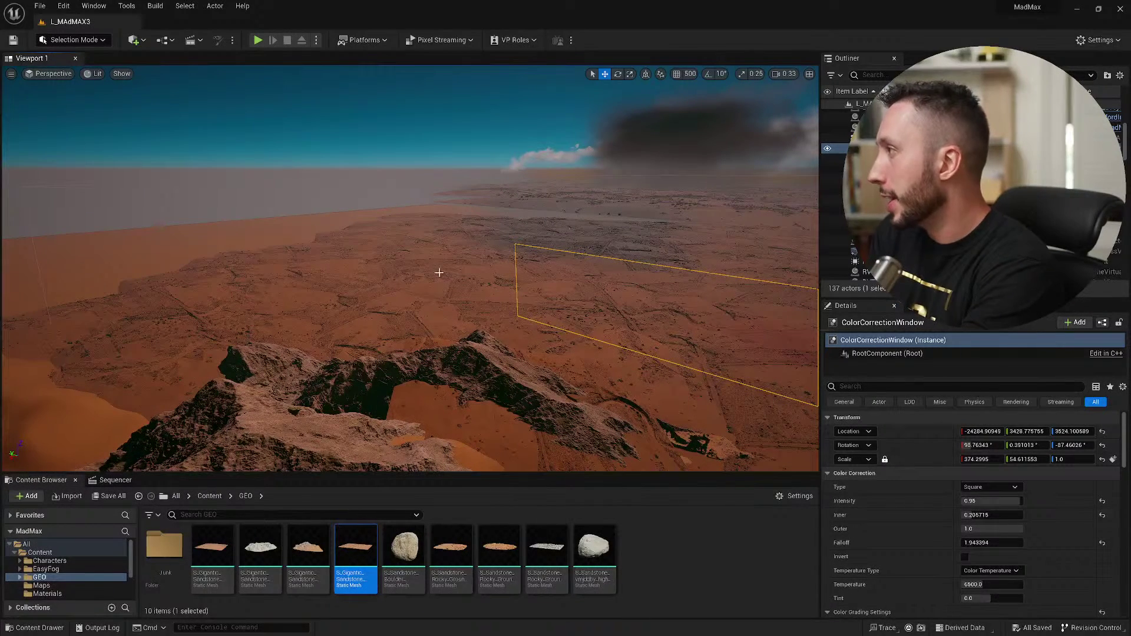
left_click(114, 480)
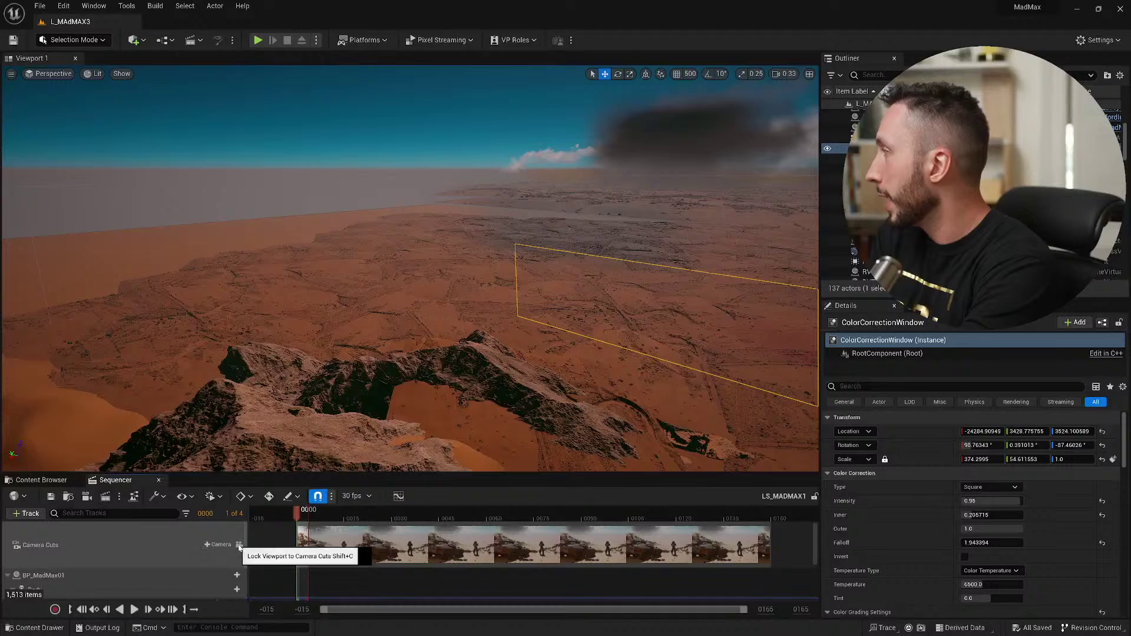
left_click(240, 545)
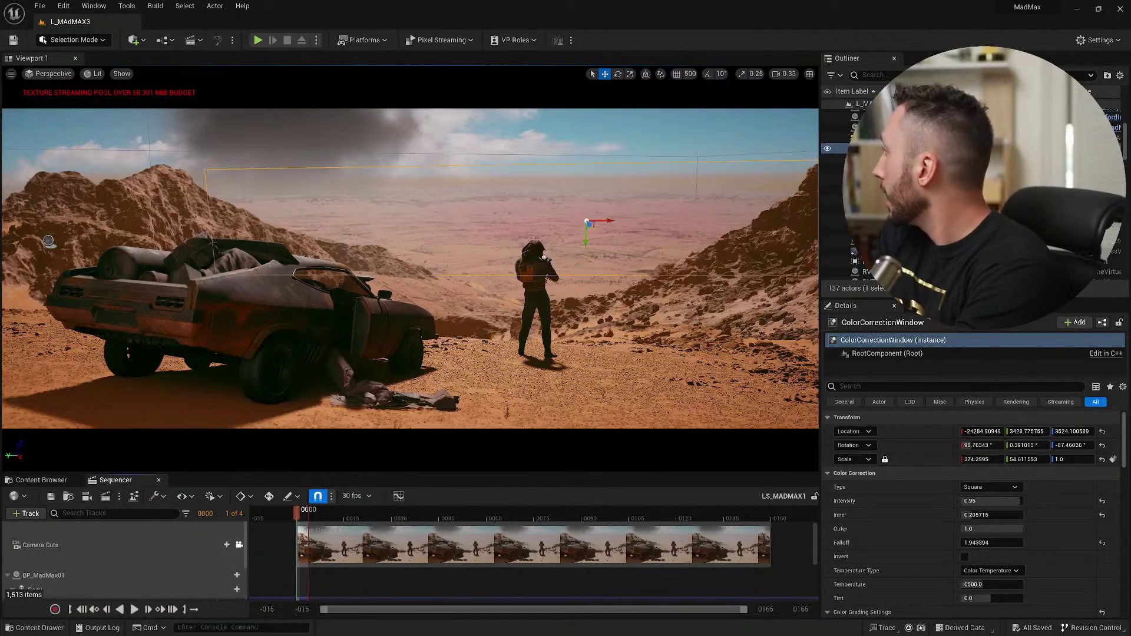
Select ColorCorrectionWindow2 and examine its placement over the background from outside the shot camera.
left_click(890, 158)
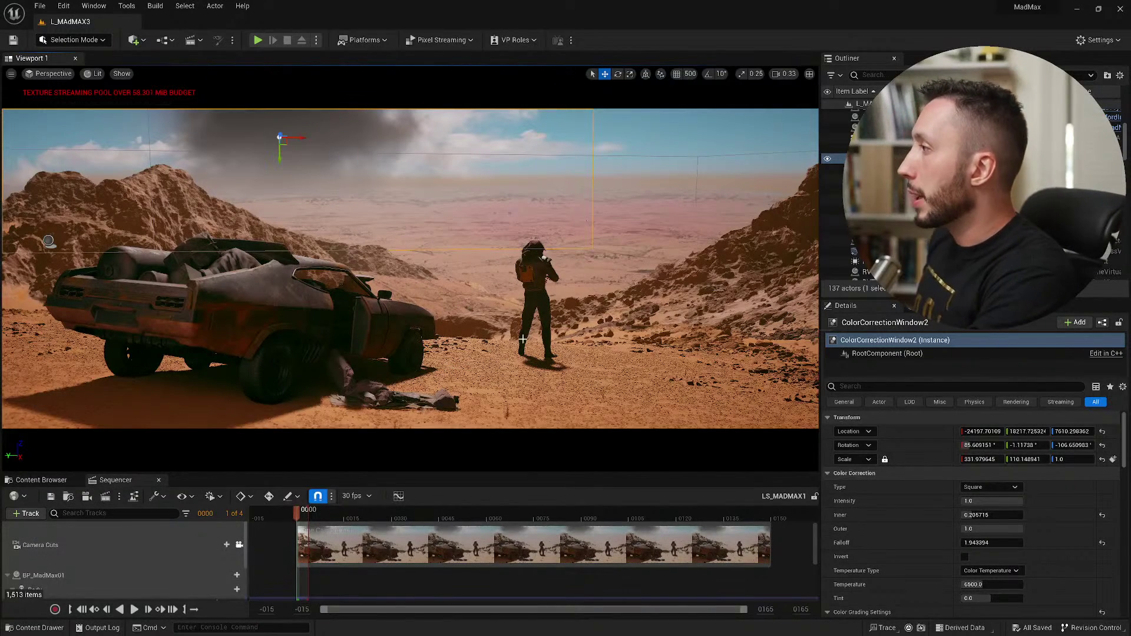
left_click(240, 545)
right_click_drag(412, 265, 460, 229)
key("w")
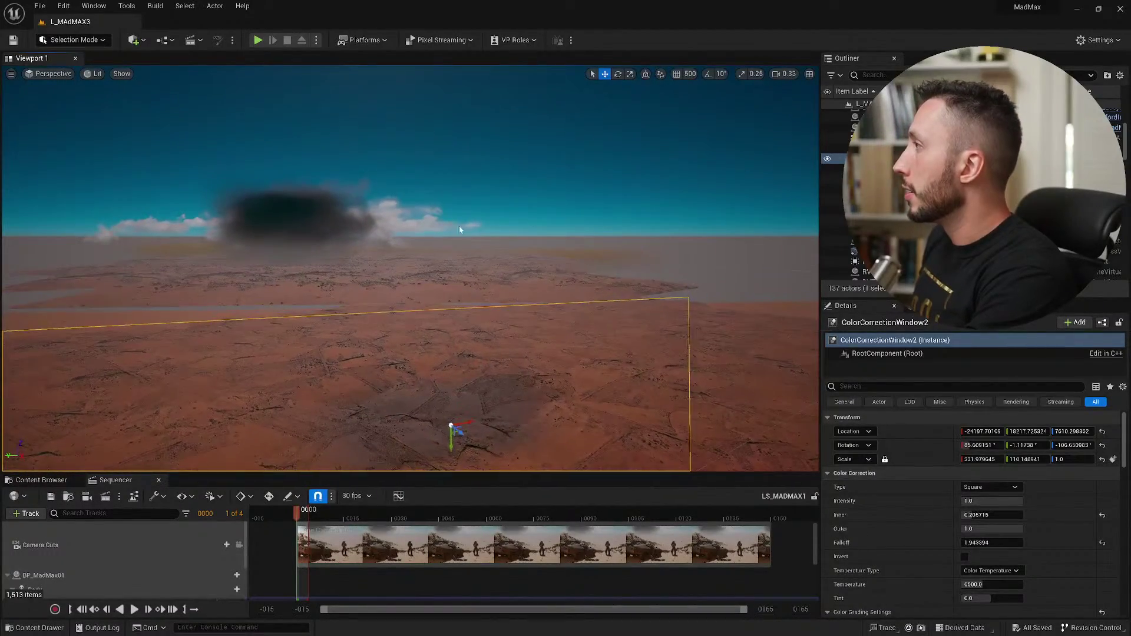
Inspect the fog cards forming the distant clouds and dark smoke, including BP_EasyFog3, BP_EasyFog5 and BP_EasyFog.
left_click(412, 213)
left_click(436, 216)
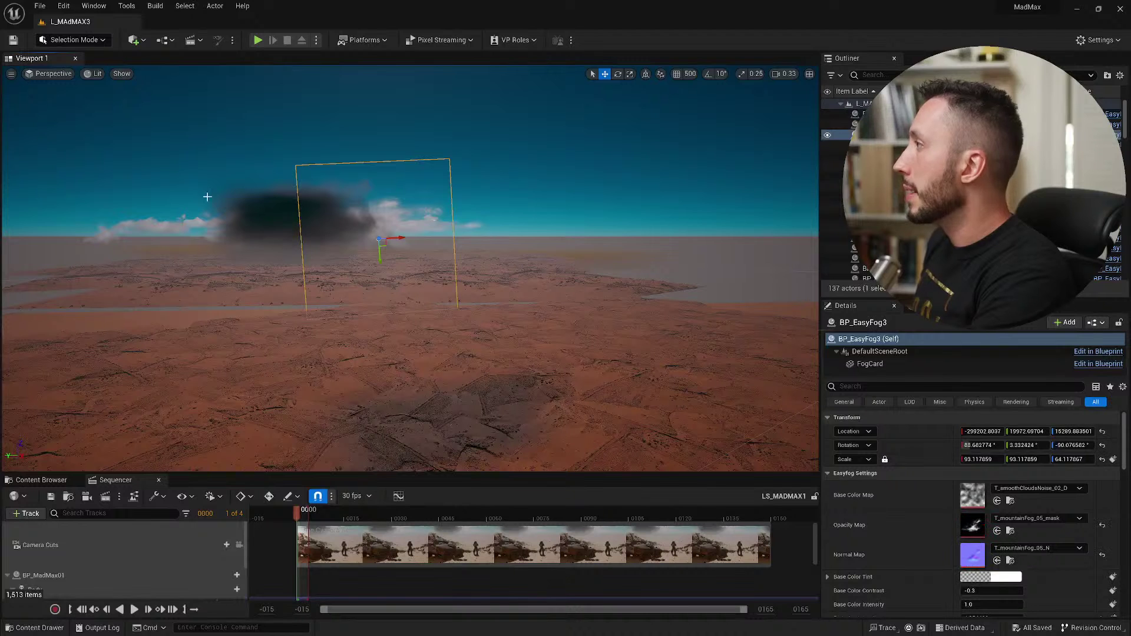
left_click(172, 219)
left_click(405, 222)
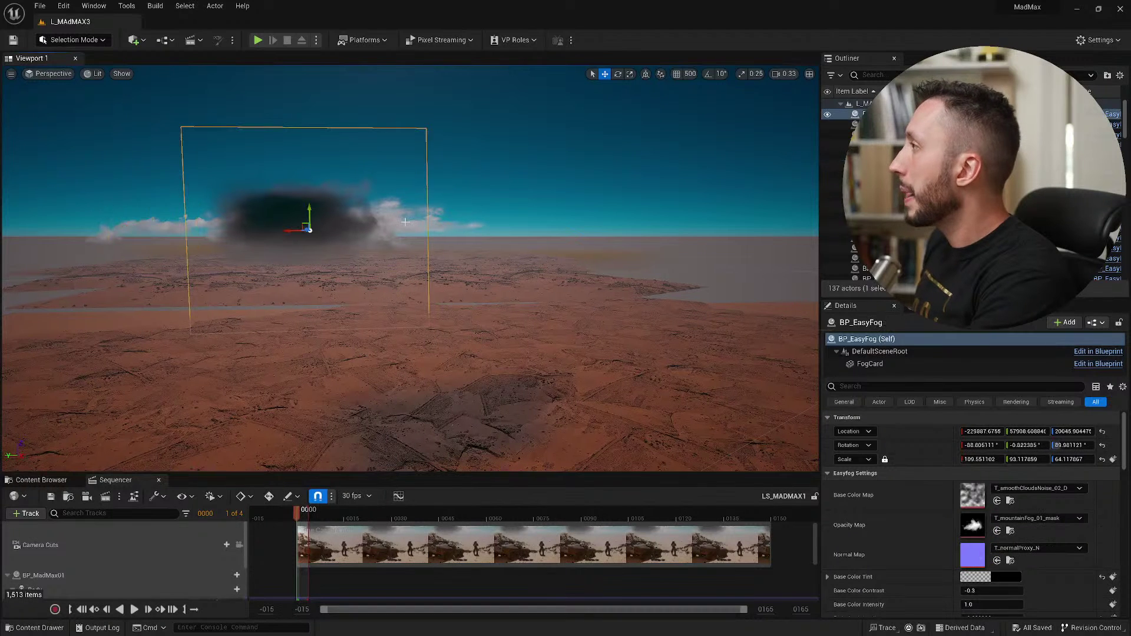
left_click(261, 223)
left_click(162, 221)
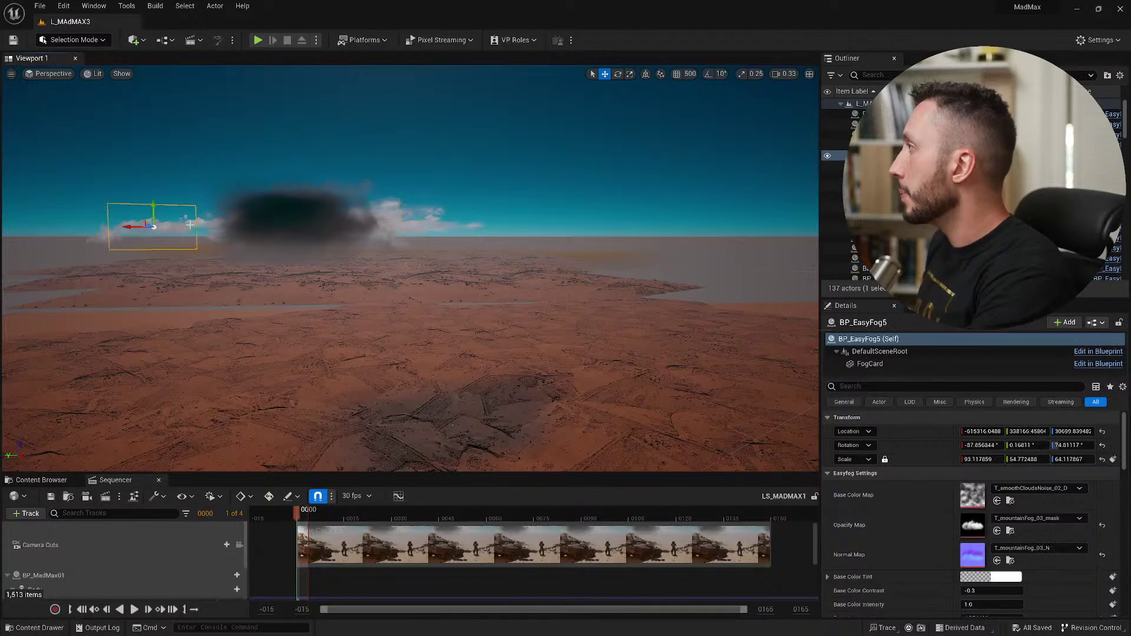
left_click(389, 307)
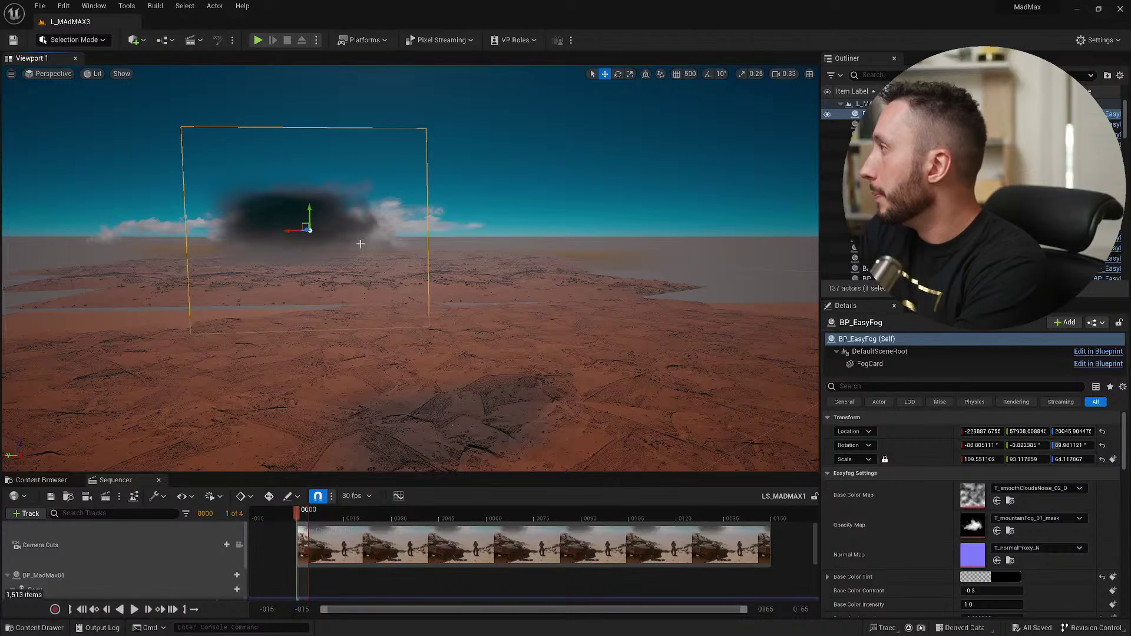
From the shot camera, toggle the background color correction window's visibility off and on, and shift it sideways toward the car.
left_click(310, 539)
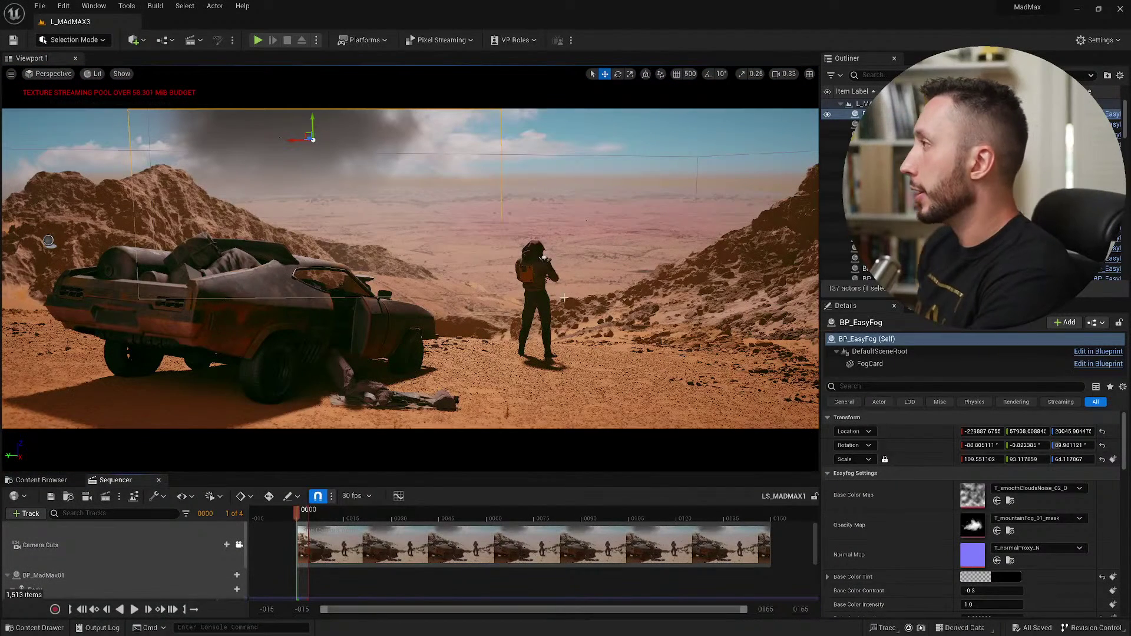
left_click(630, 225)
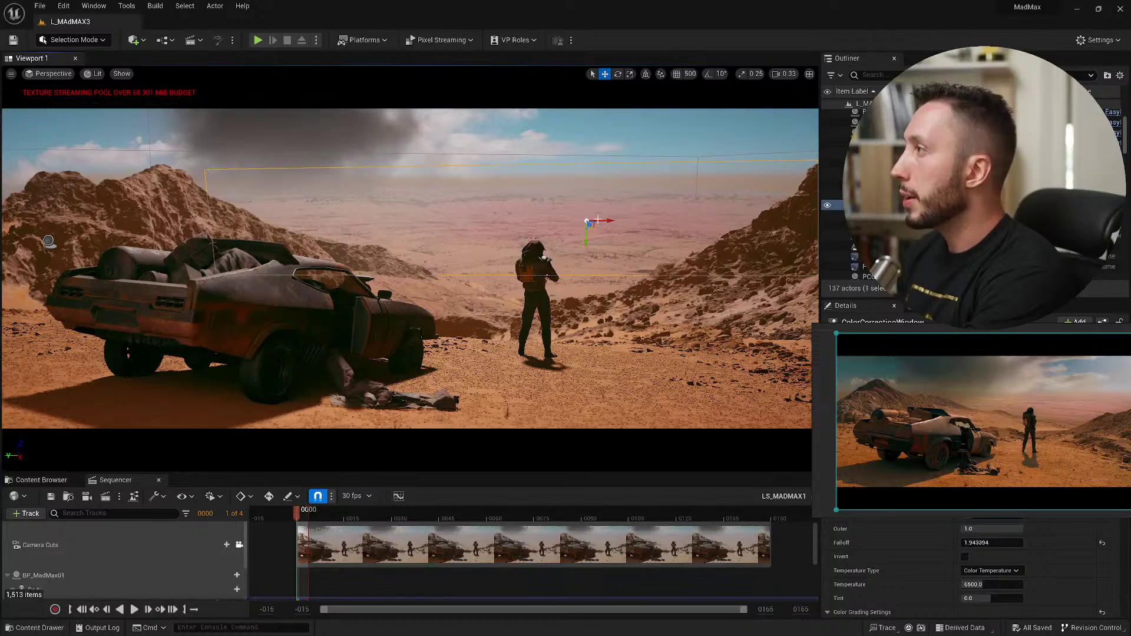
left_click(828, 206)
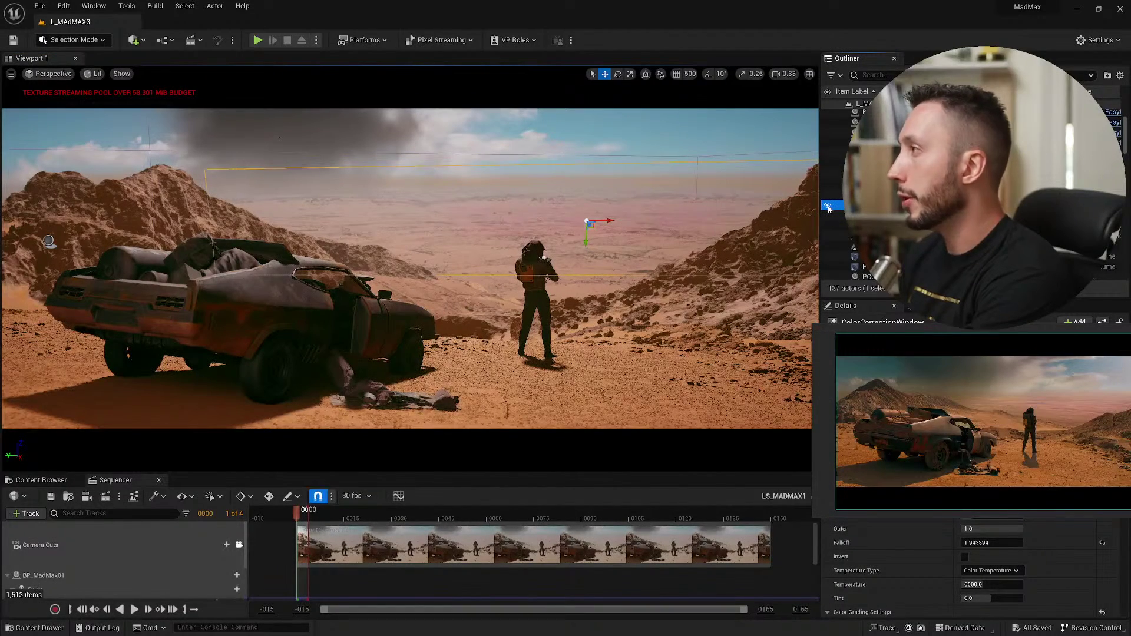
left_click(828, 205)
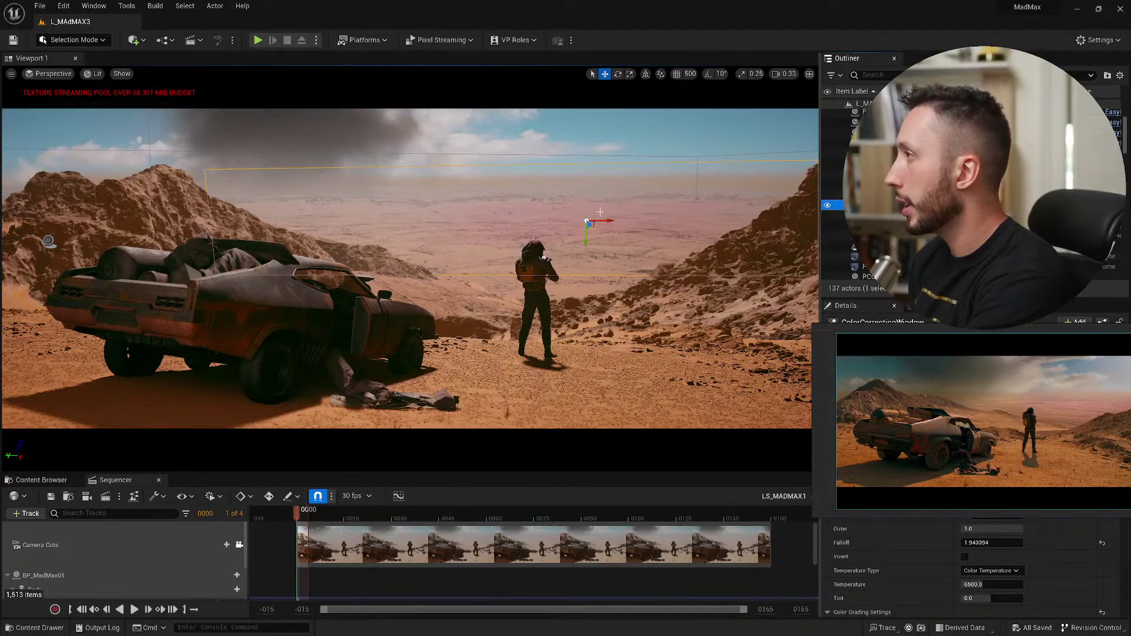
left_click_drag(606, 219, 599, 245)
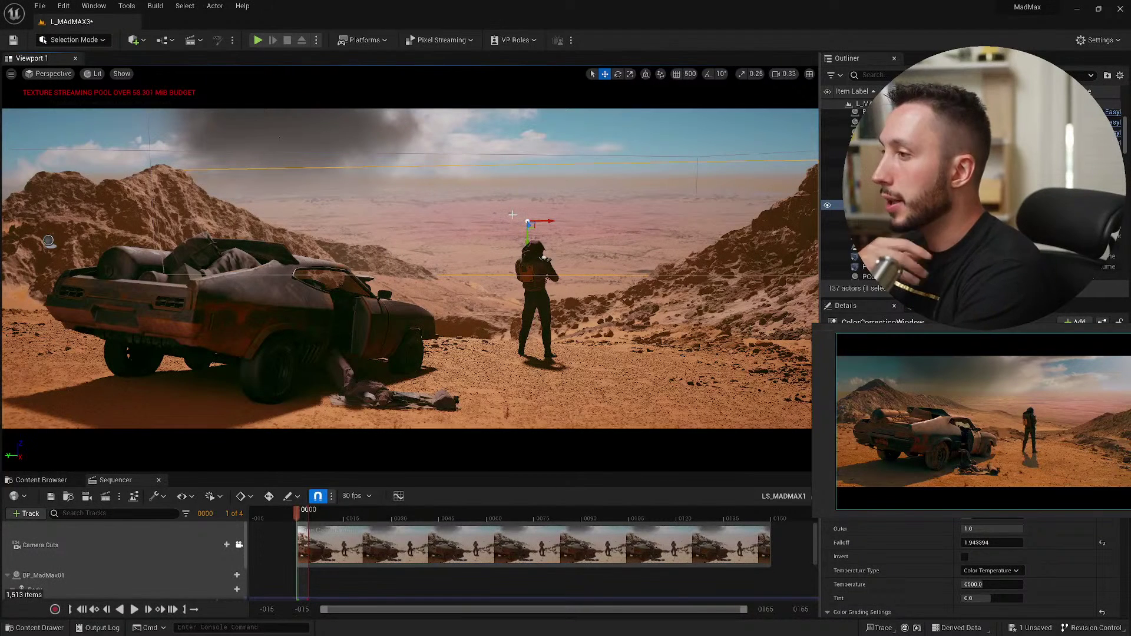
Browse the placeable volume actors to locate the Color Correction Window, without adding one to the level.
left_click(133, 41)
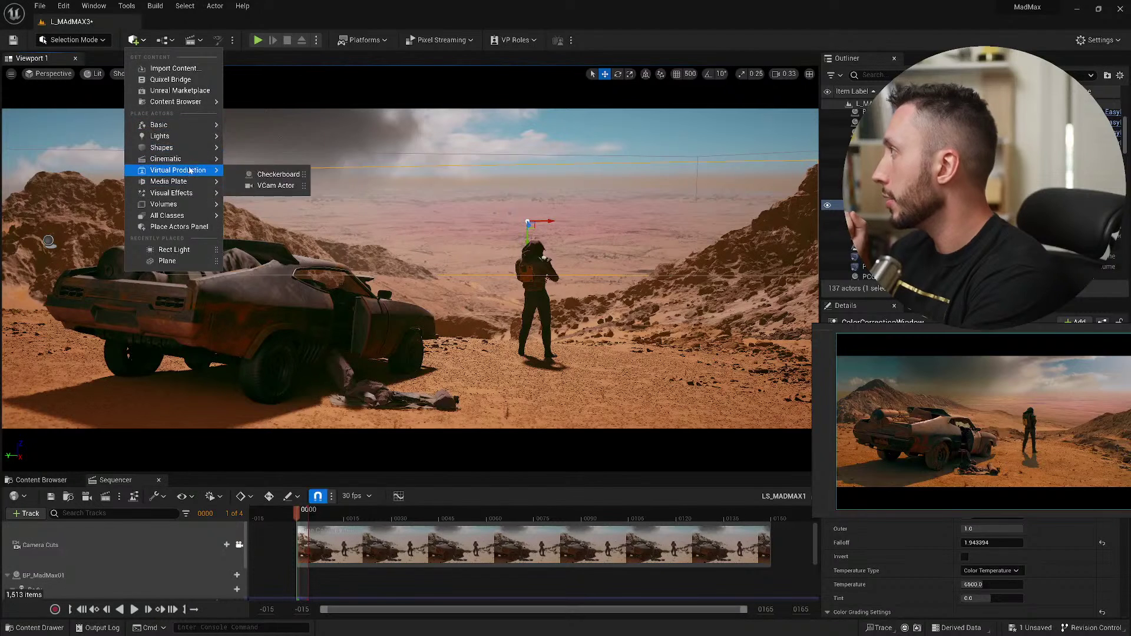
mouse_move(210, 141)
mouse_move(200, 182)
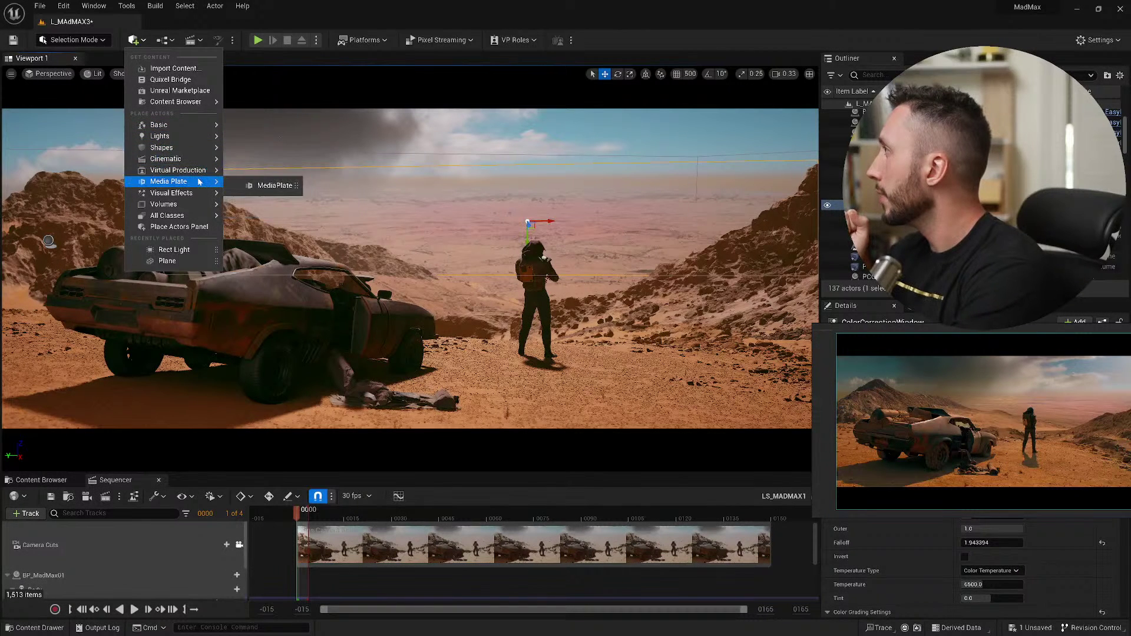
mouse_move(178, 206)
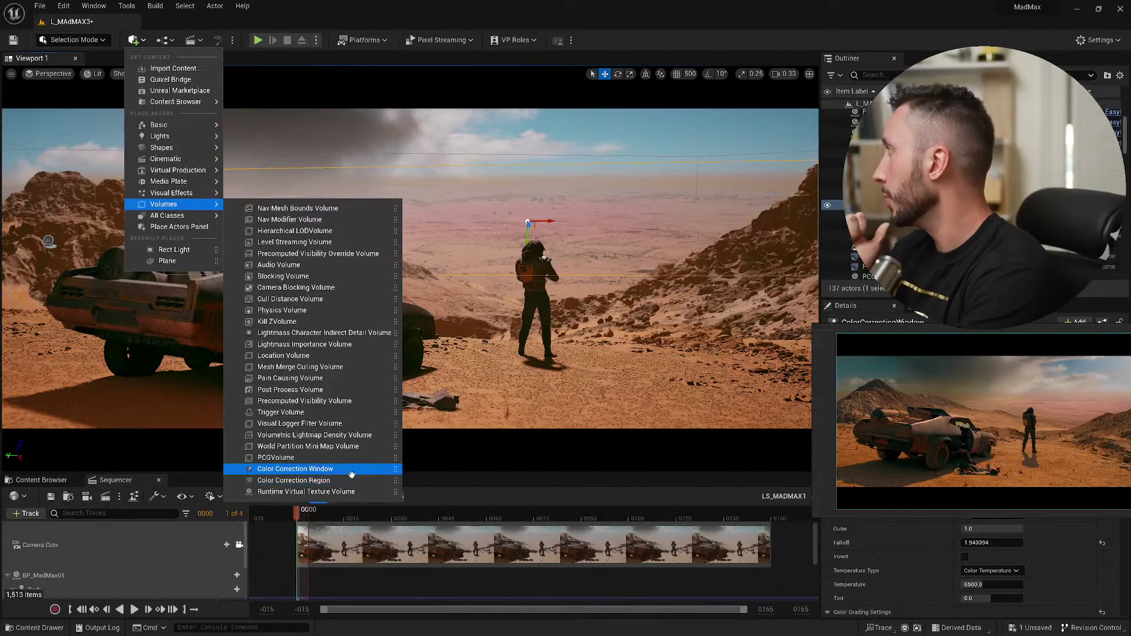
left_click(358, 23)
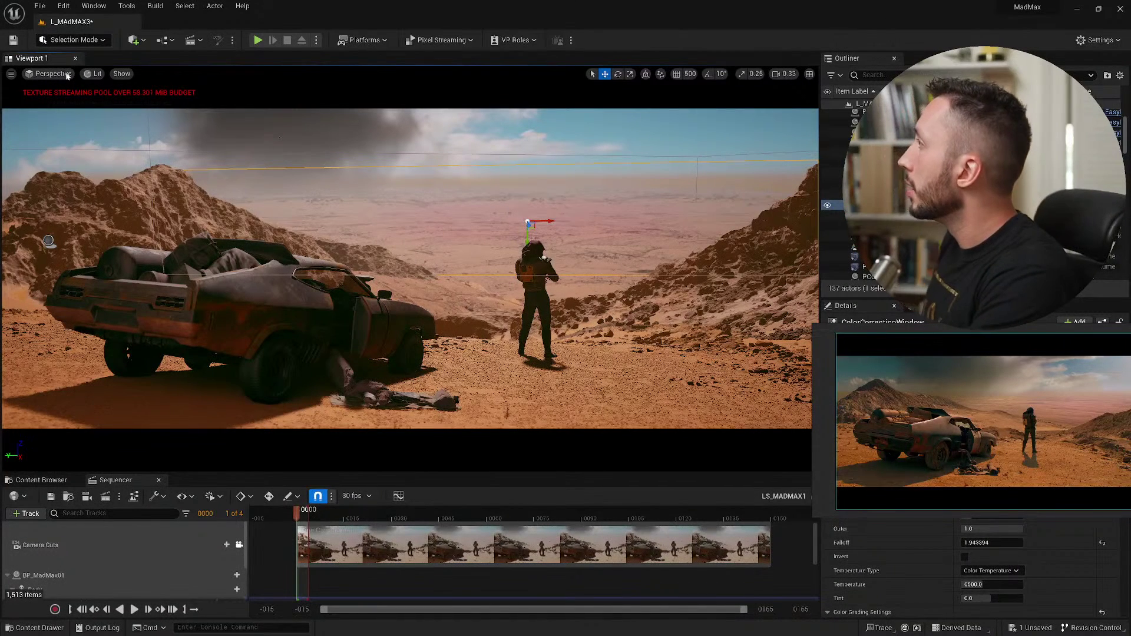
Unlock the viewport from the camera cuts and examine the standing character from the front and the side.
left_click(239, 545)
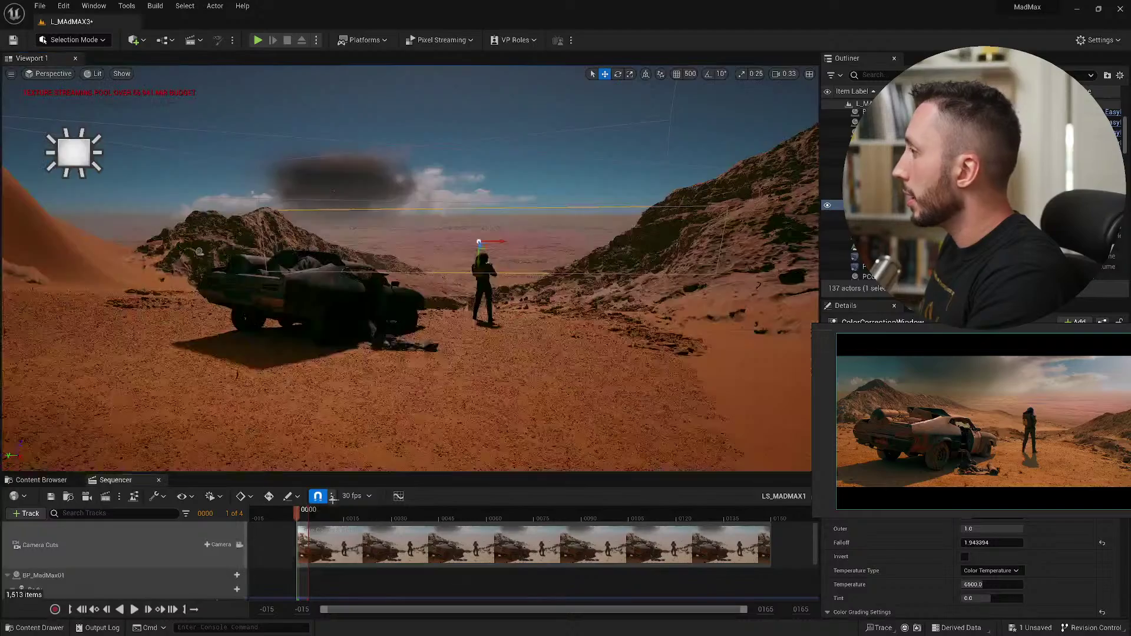
right_click_drag(411, 268, 97, 275)
key("w")
key("d")
key("w")
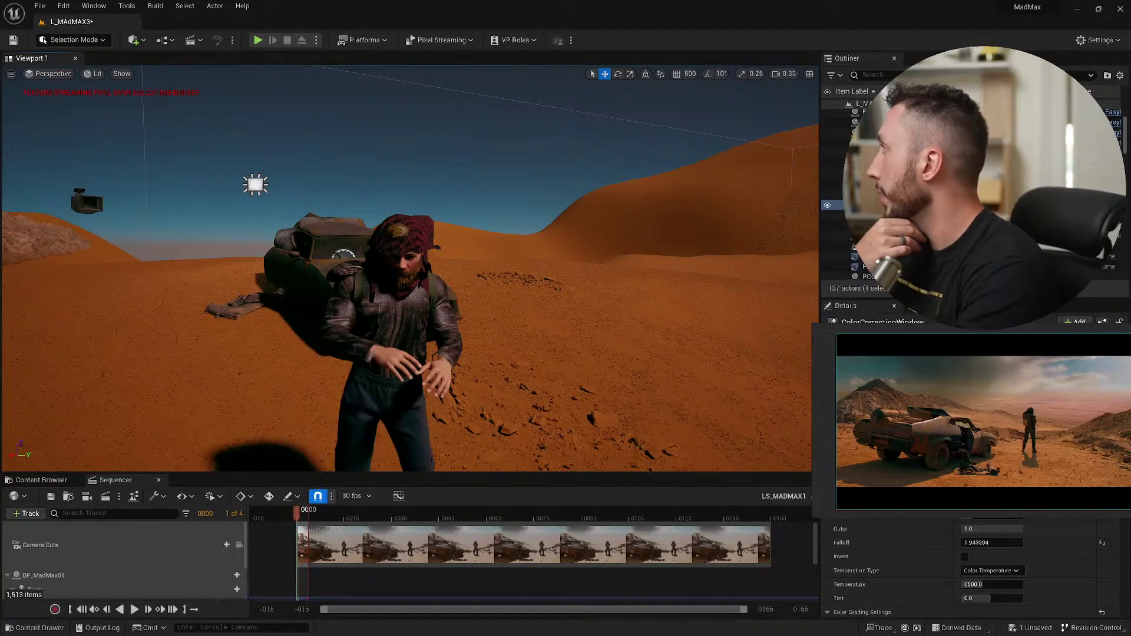
right_click_drag(523, 254, 572, 282)
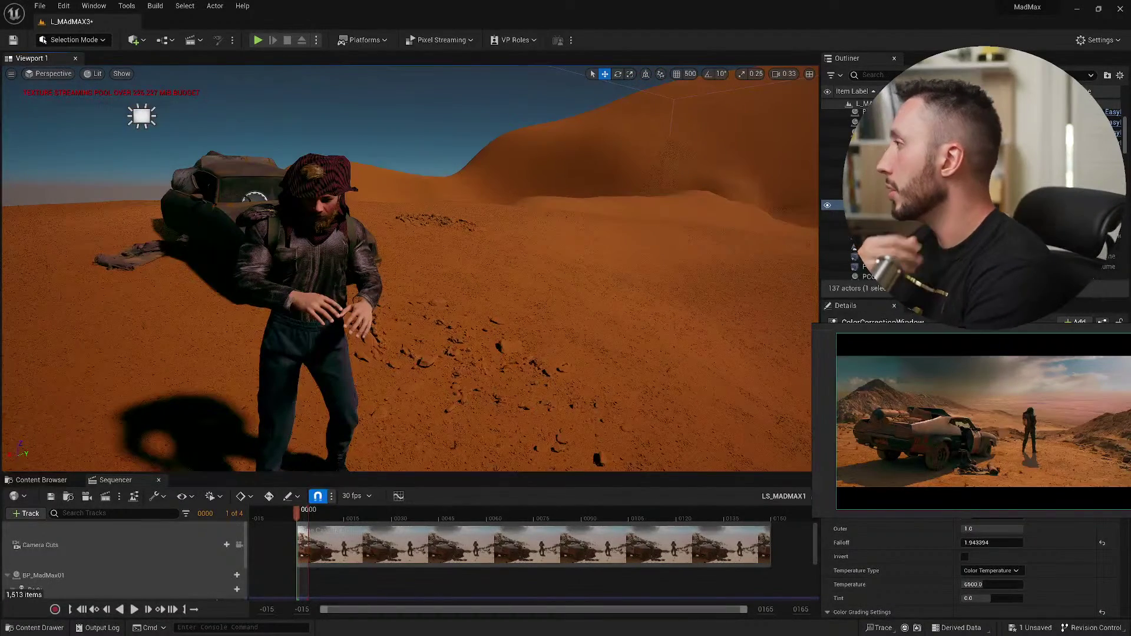
right_click_drag(281, 238, 494, 223)
key("a")
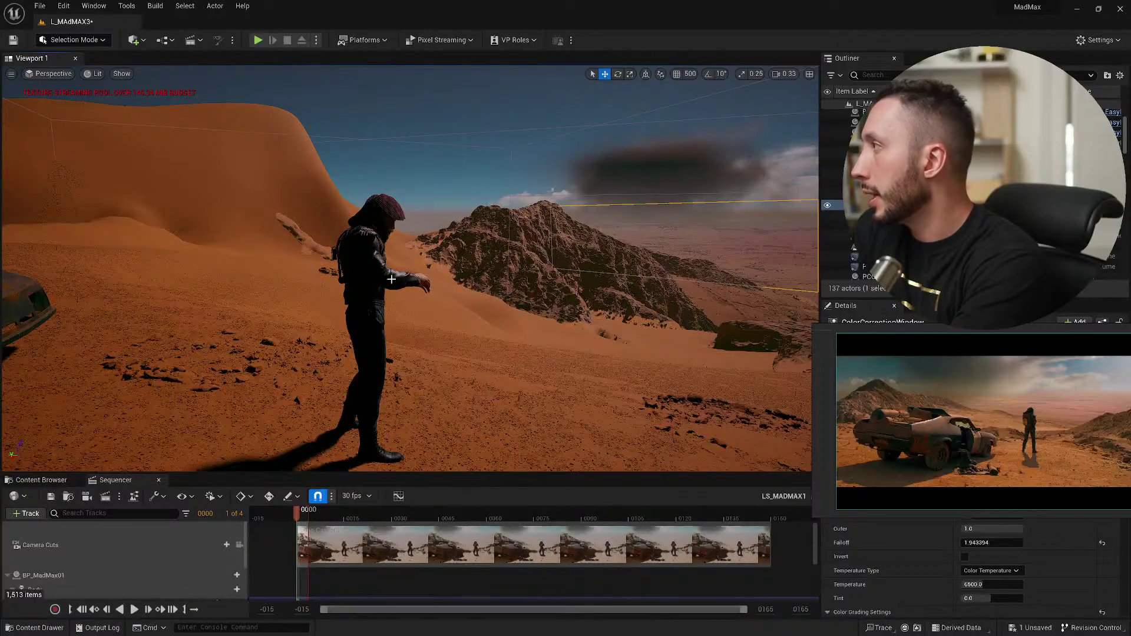
right_click_drag(418, 280, 742, 266)
Inspect BP_MadMax01's MetaHuman_ControlRig by selecting its right upper arm control, and return to Selection mode.
left_click(131, 577)
scroll(131, 582, "down", 1)
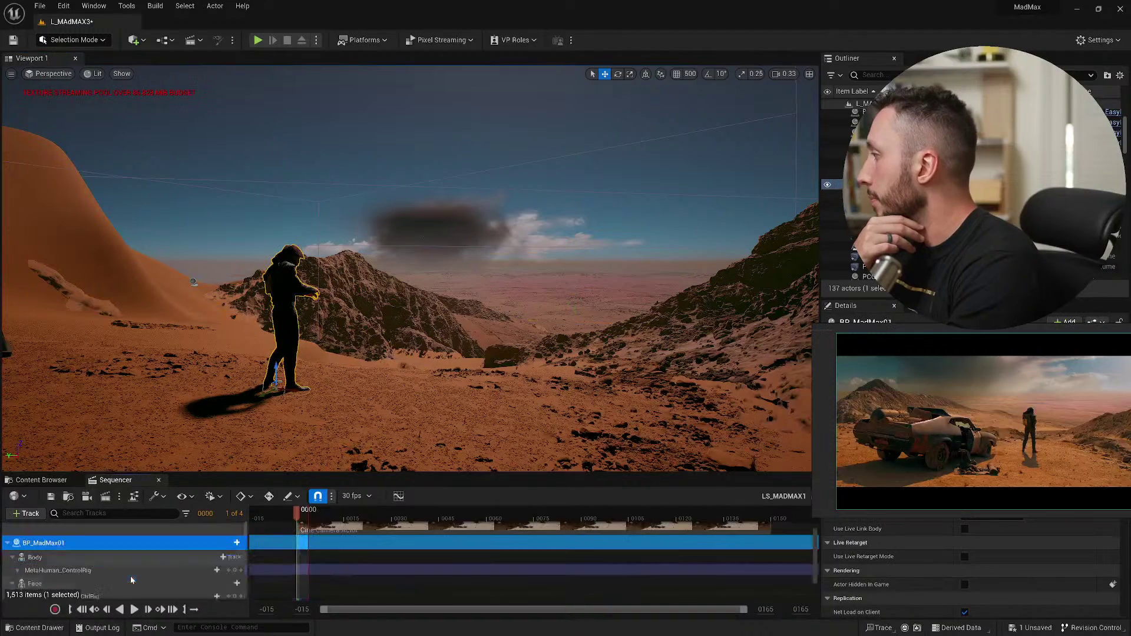
left_click(52, 572)
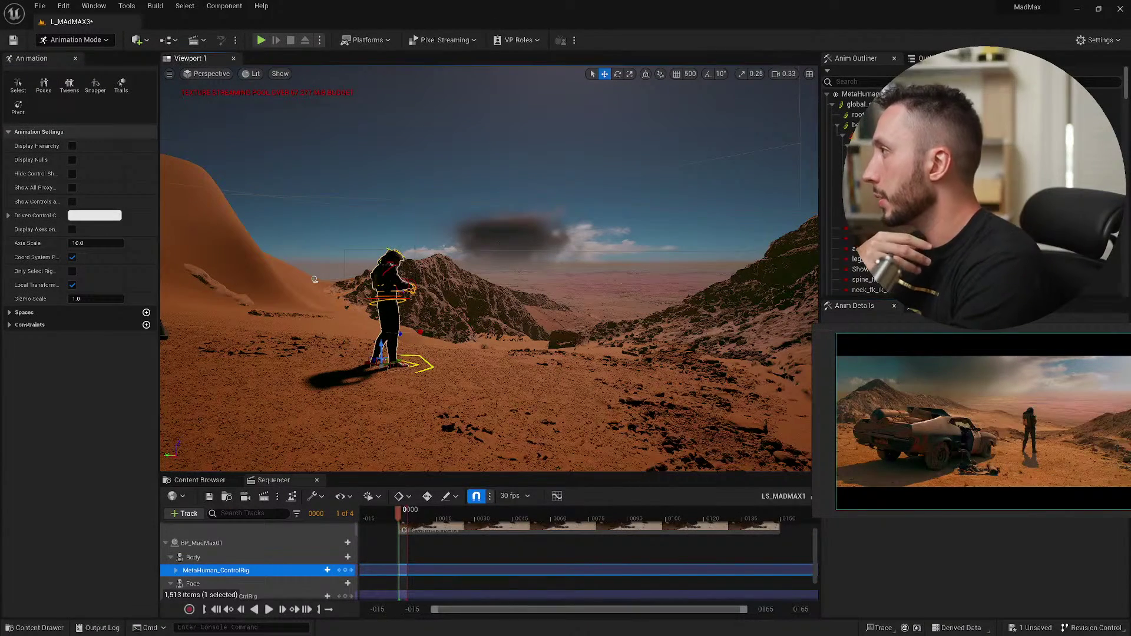
left_click(393, 268)
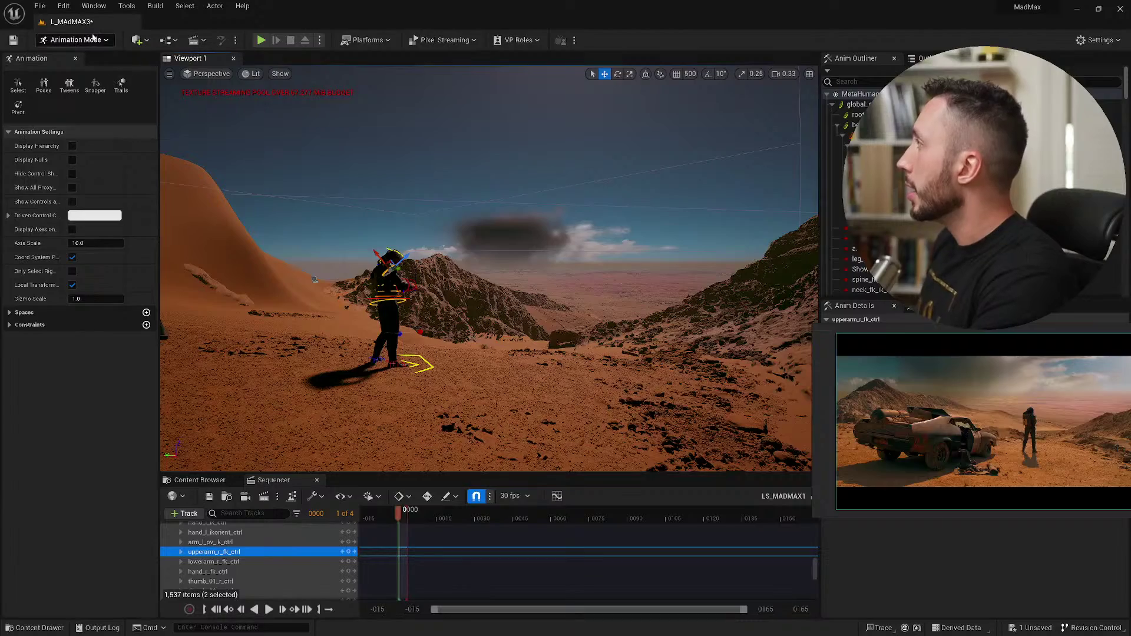
left_click(76, 39)
left_click(65, 56)
Examine the ground debris near the character and car, selecting the sandstone rocky ground pieces and the PCG stamp.
right_click_drag(409, 269, 695, 289)
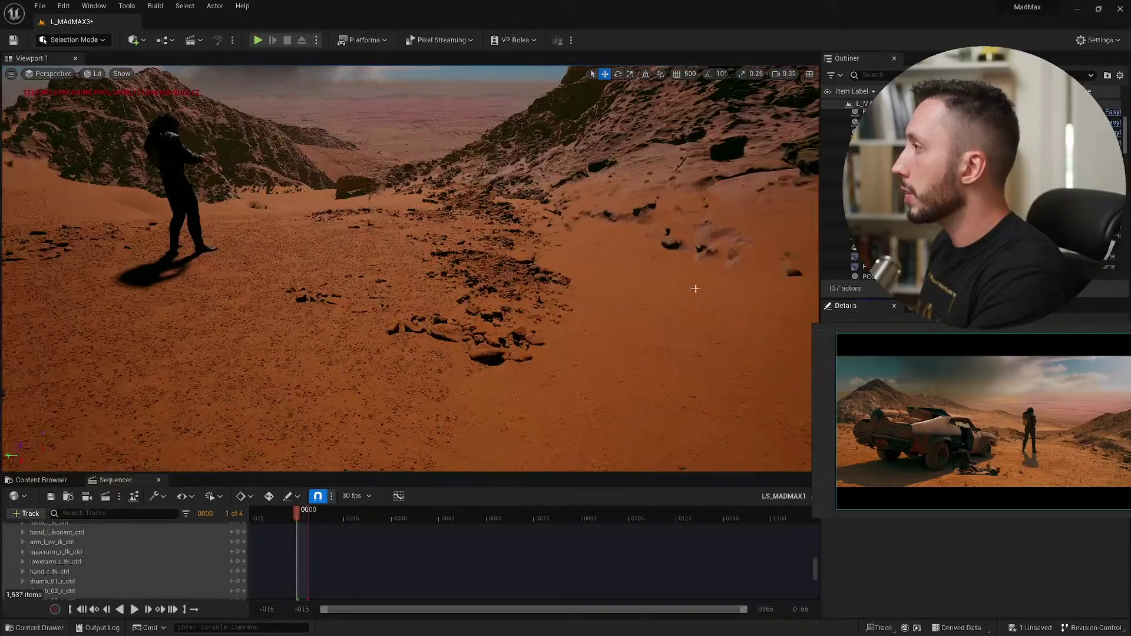
left_click(518, 335)
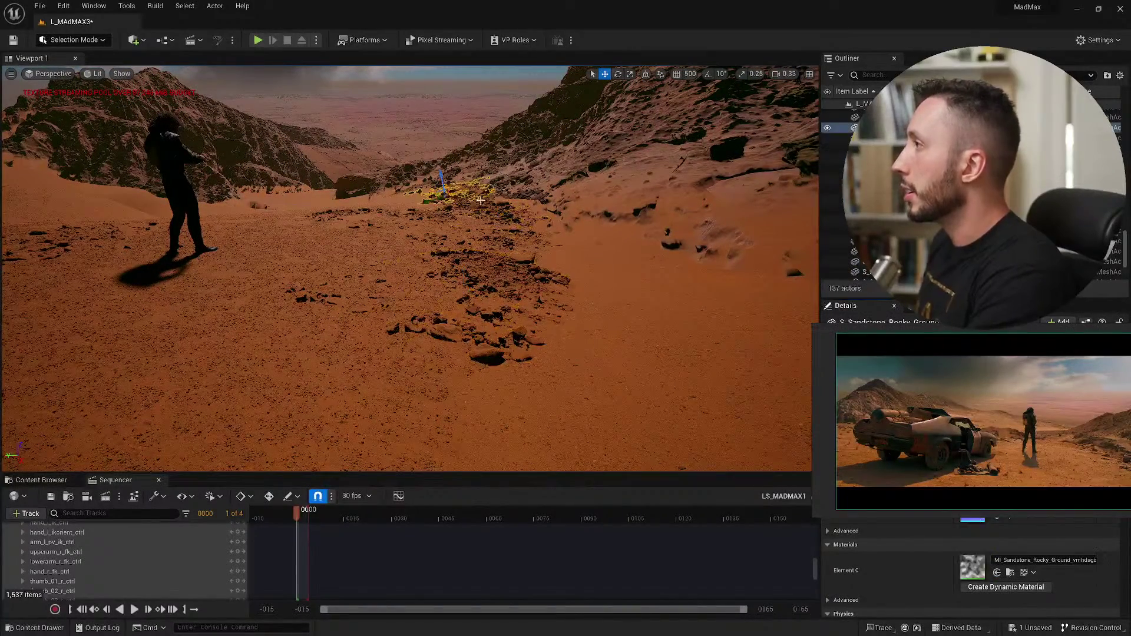
left_click(500, 263)
mouse_move(500, 263)
right_mouse_down()
mouse_move(480, 263)
mouse_move(501, 263)
right_mouse_up()
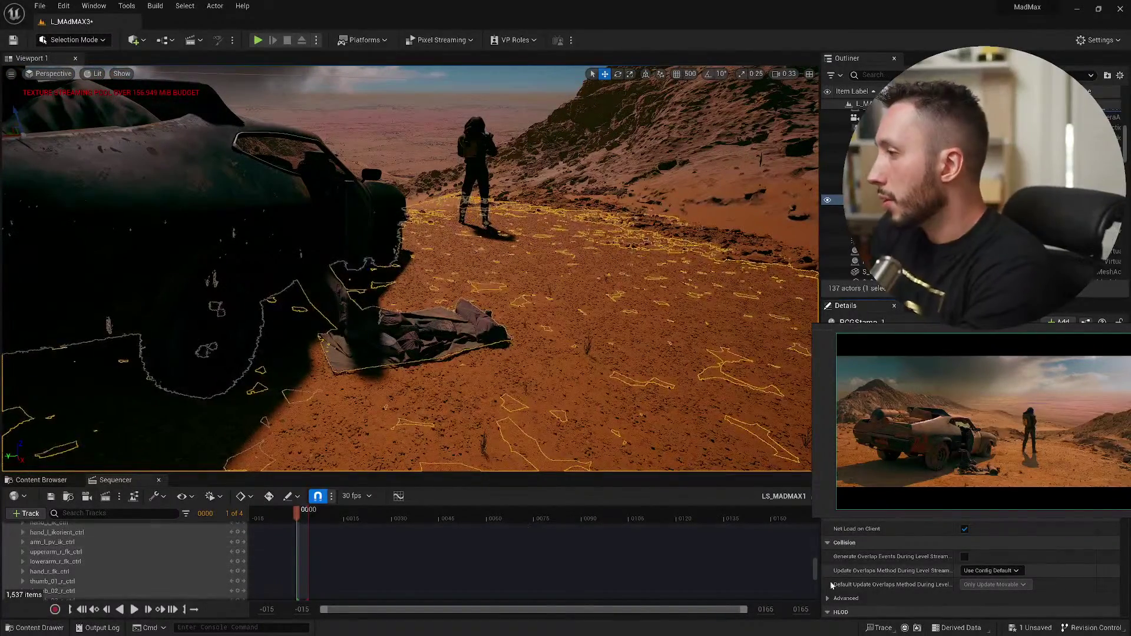
Collapse the BP_MadMax01 tracks in the sequence and lock the viewport to the LS_MADMAX1 camera cuts.
left_click_drag(816, 568, 816, 531)
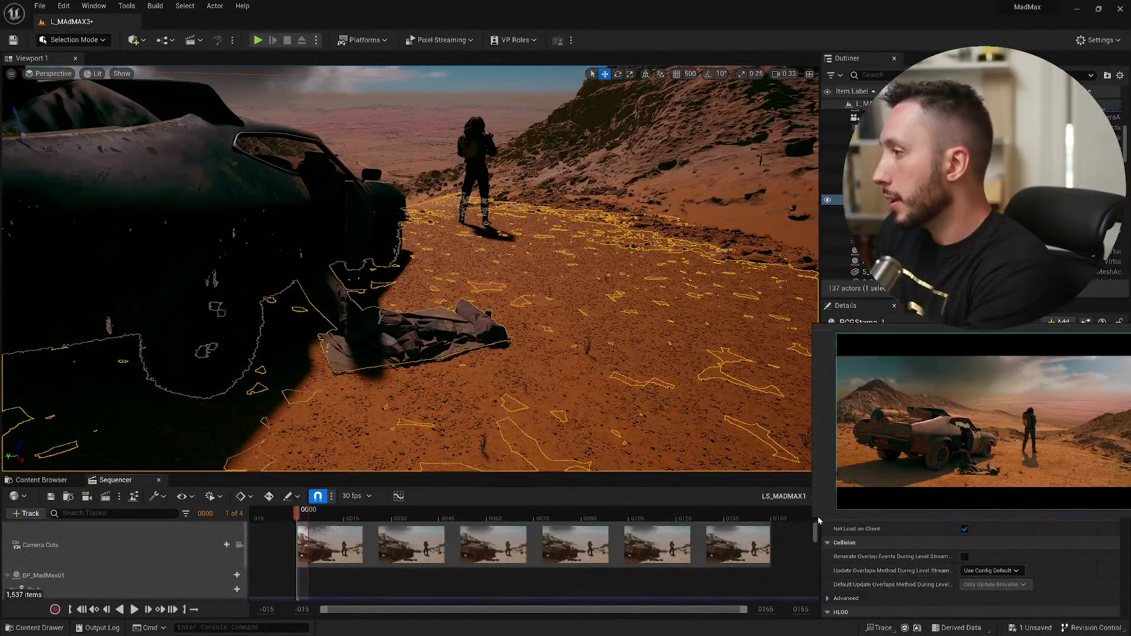
left_click(8, 575)
left_click(241, 545)
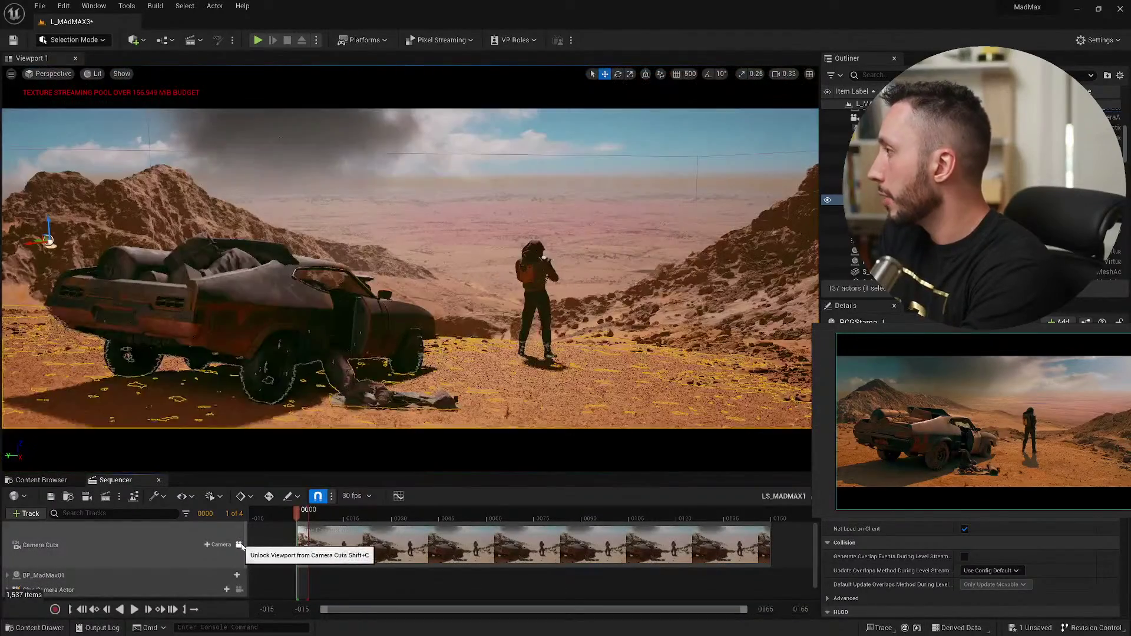
Inspect the junk pile beside the car, including the trash bag and wrinkled tarp, and the car itself.
left_click(383, 398)
left_click(349, 387)
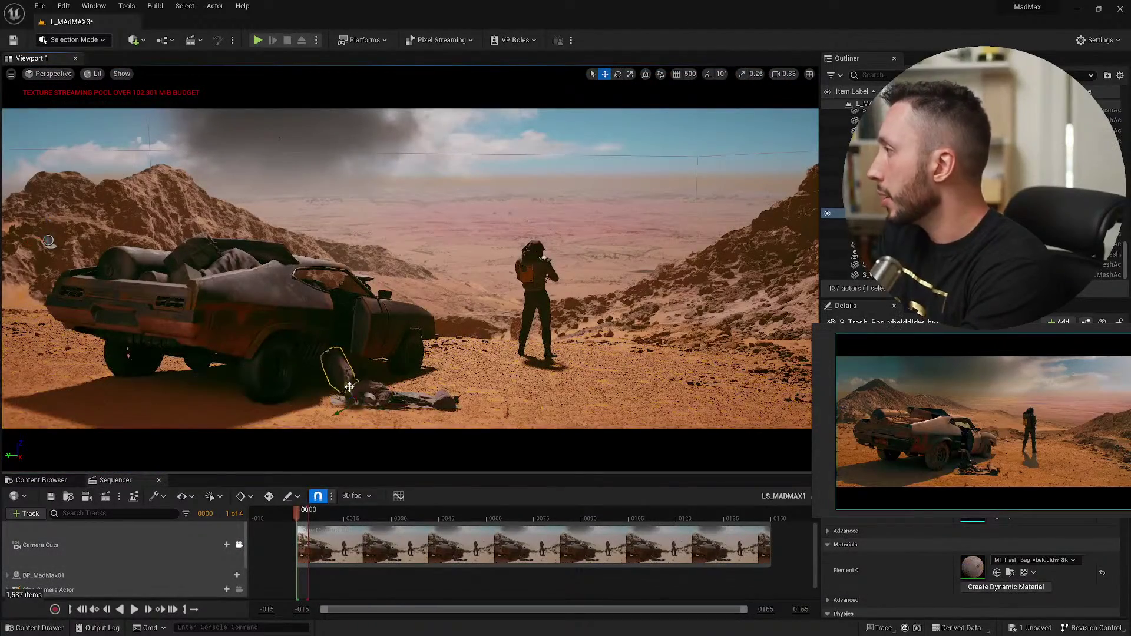
left_click(462, 406)
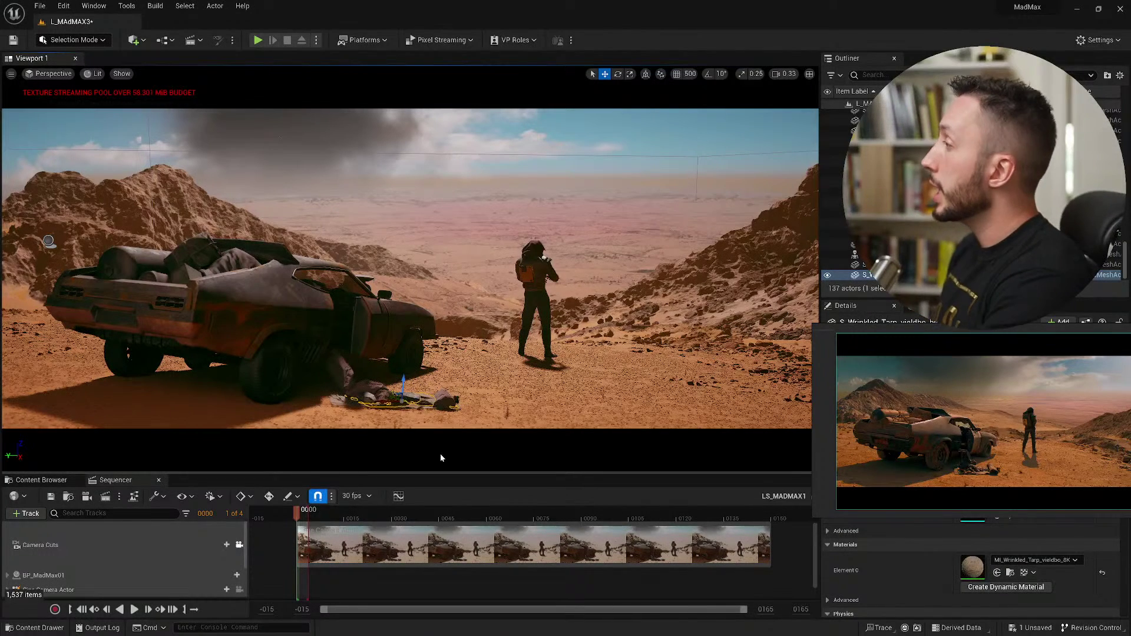
left_click(256, 309)
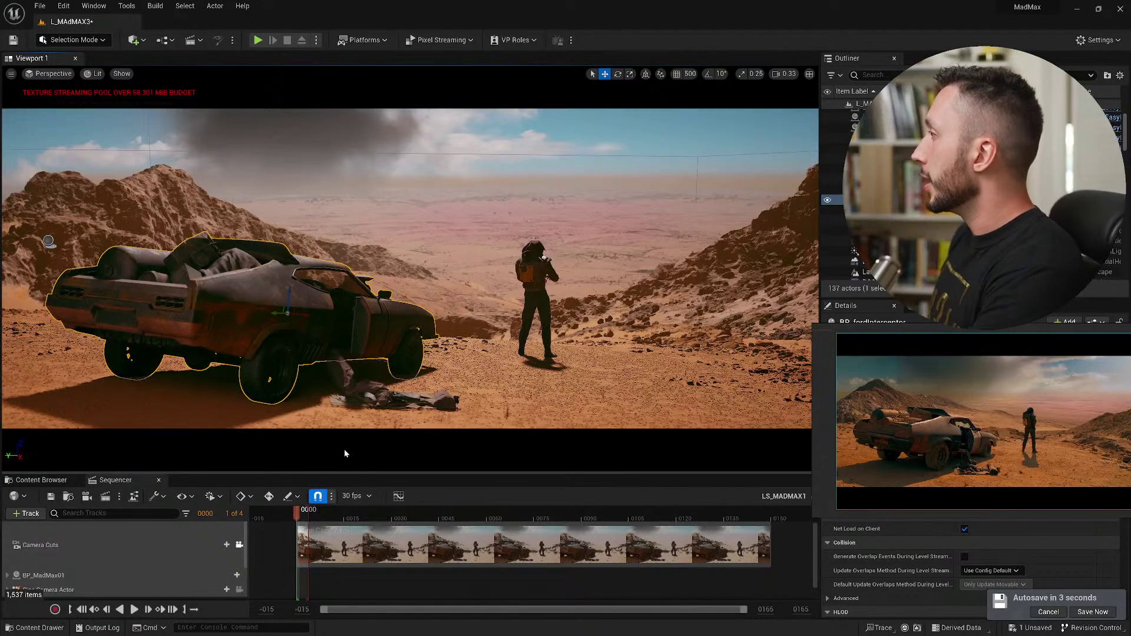
Inspect the background color correction window and the sky fog card BP_EasyFog12, and give the Sequencer area more height.
left_click(519, 229)
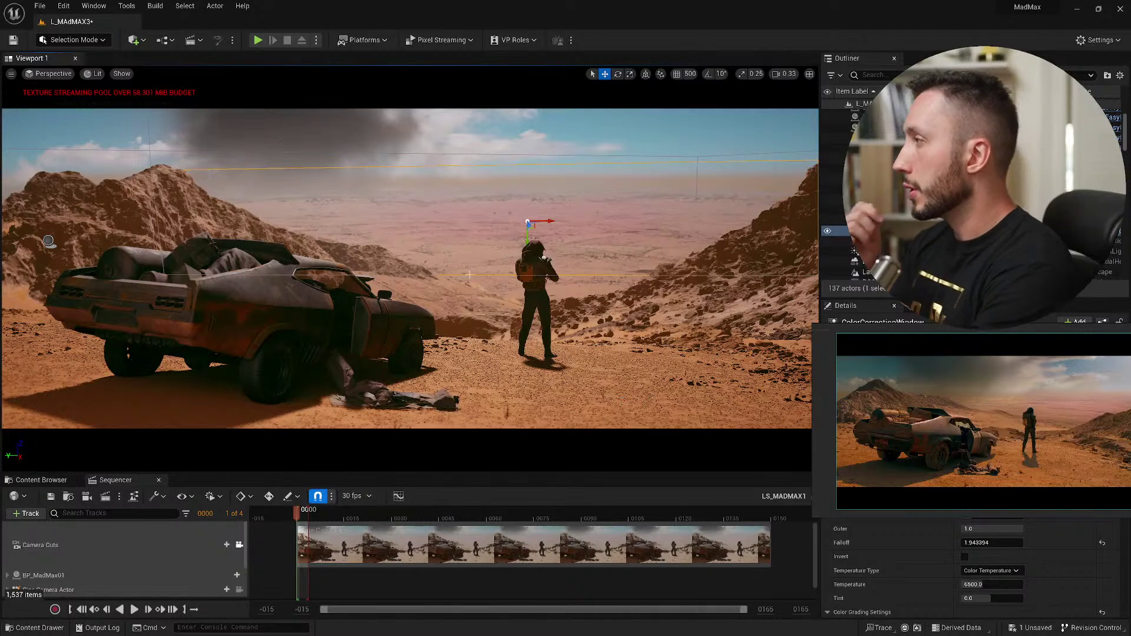
left_click(864, 117)
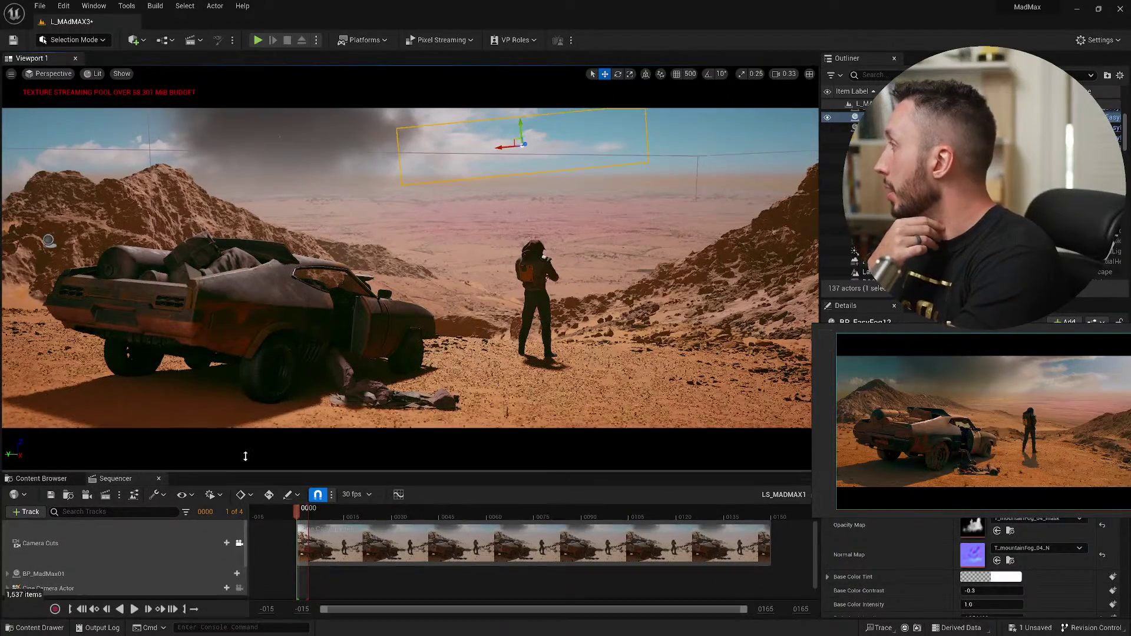
left_click_drag(246, 473, 246, 447)
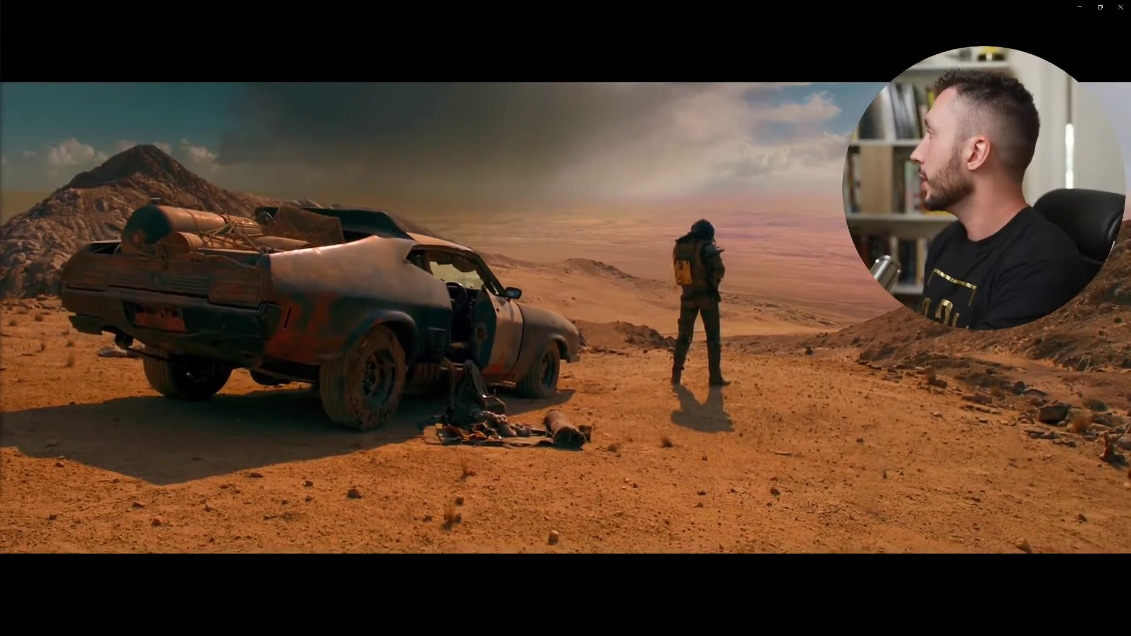
Watch the MadMax Reference video full screen, pause it near its end, and return to Unreal Engine.
mouse_move(69, 214)
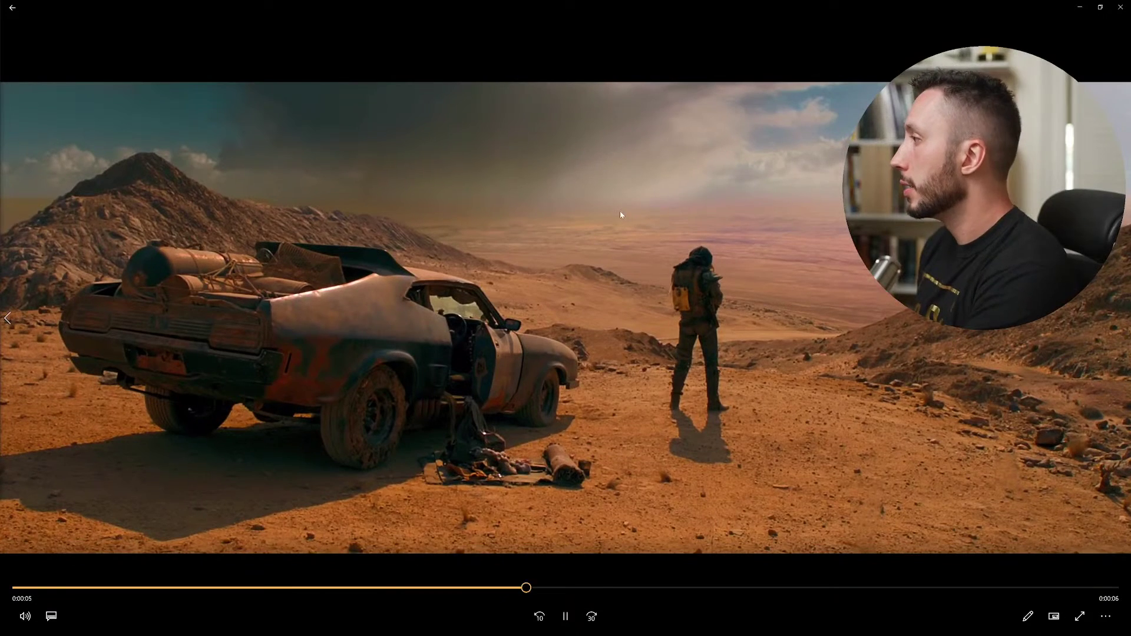
left_click(1081, 617)
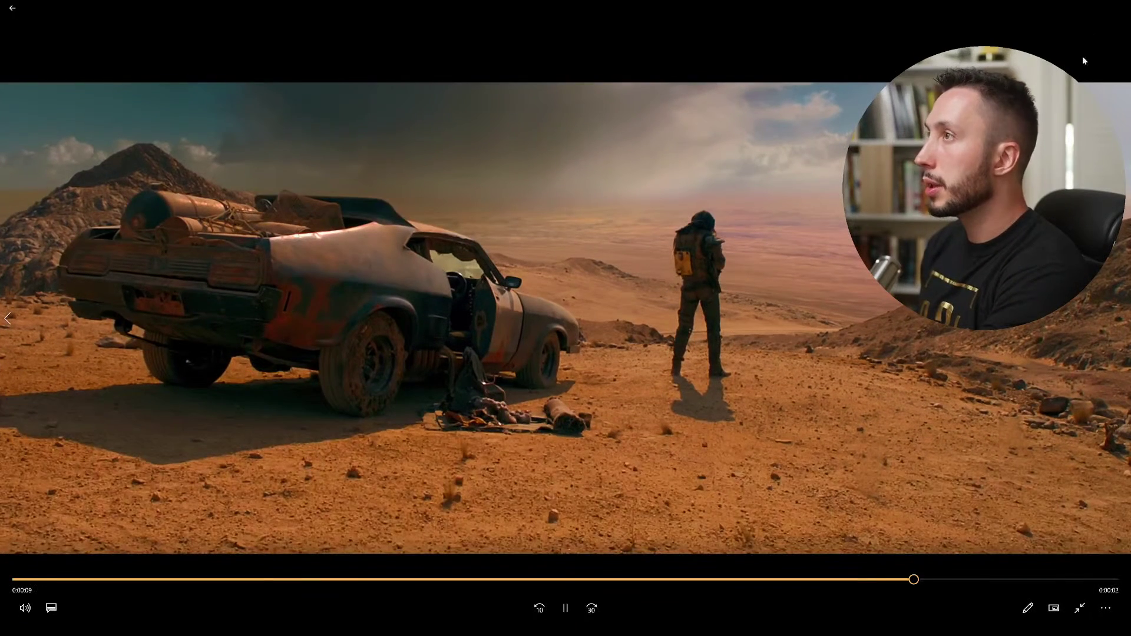
left_click(565, 608)
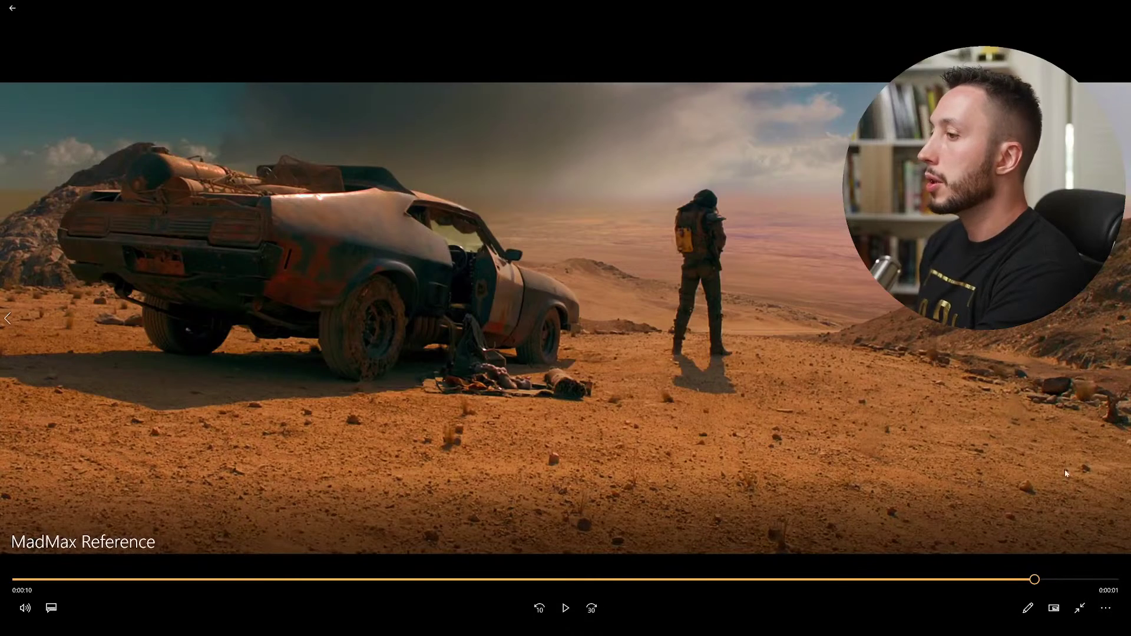
left_click(1080, 608)
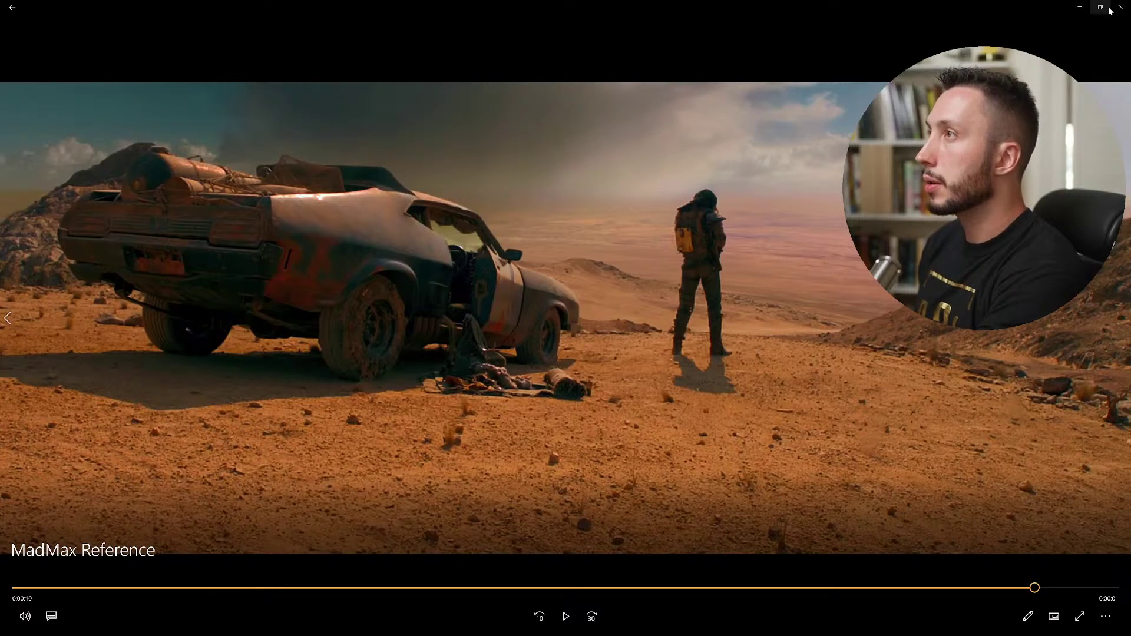
left_click(1080, 8)
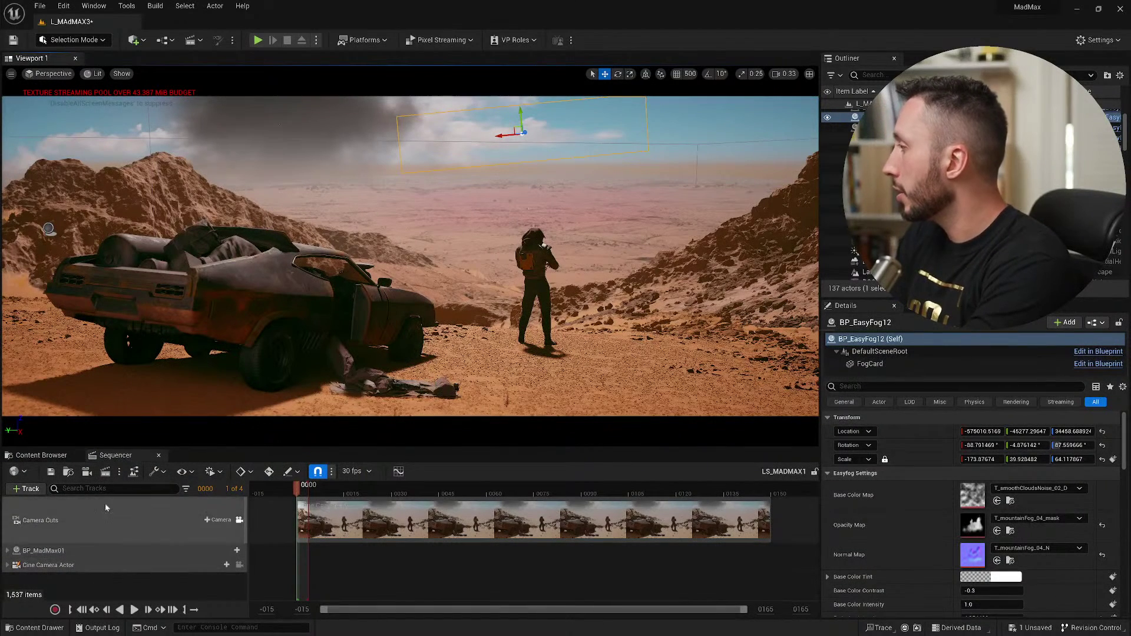
Look up the Level Sequence option among the Cinematics asset types in the GEO content folder without creating anything.
left_click(51, 455)
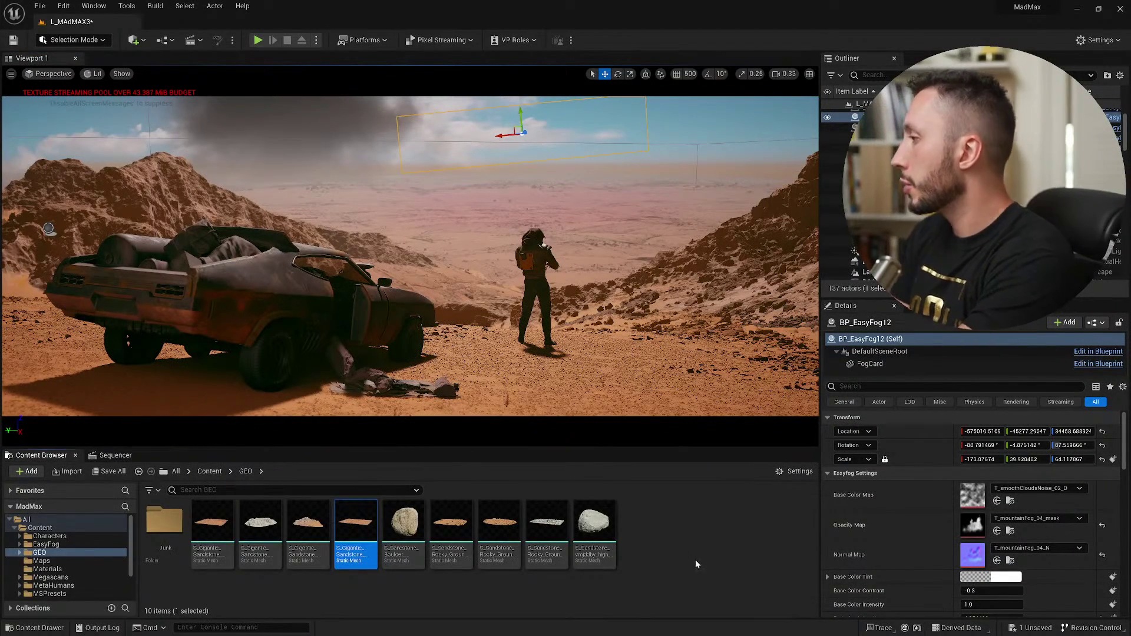
right_click(627, 536)
mouse_move(711, 475)
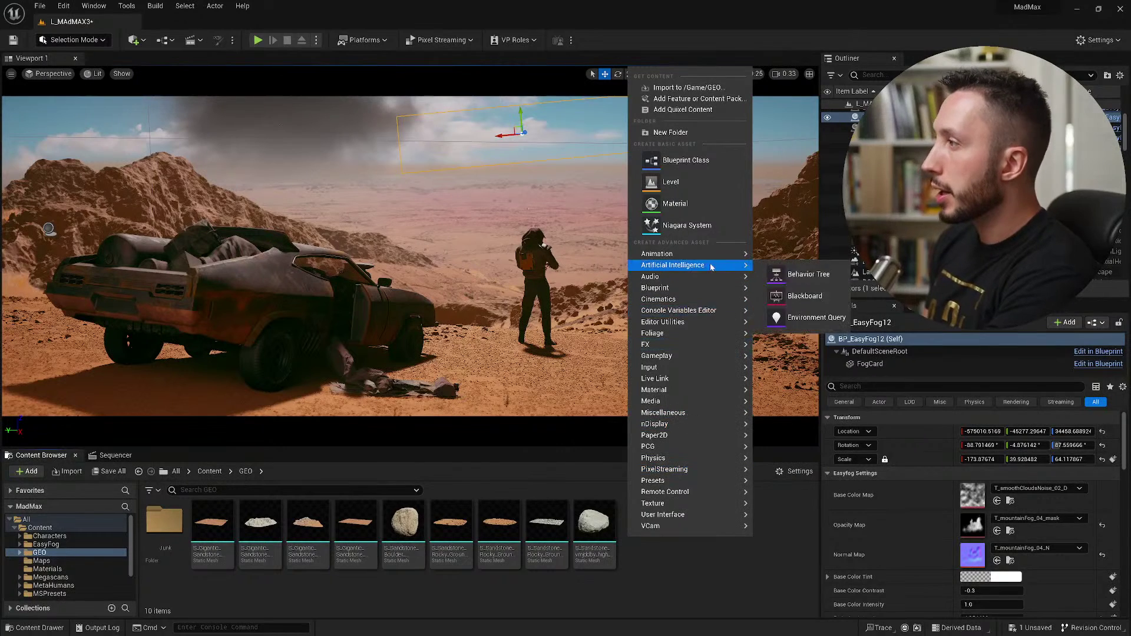
mouse_move(705, 302)
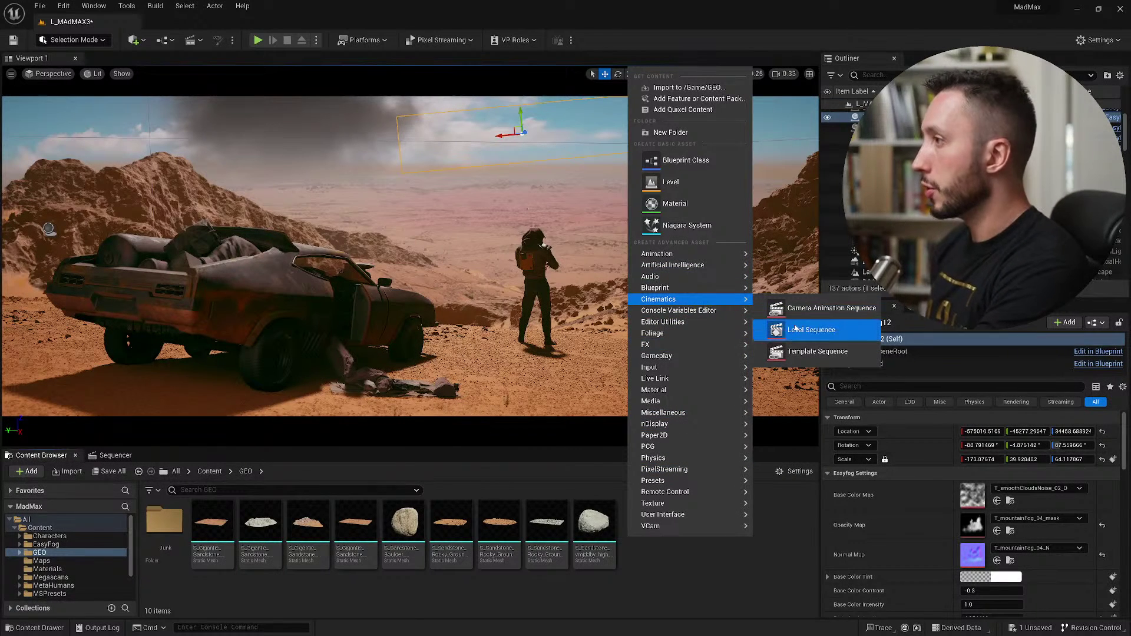
left_click(741, 592)
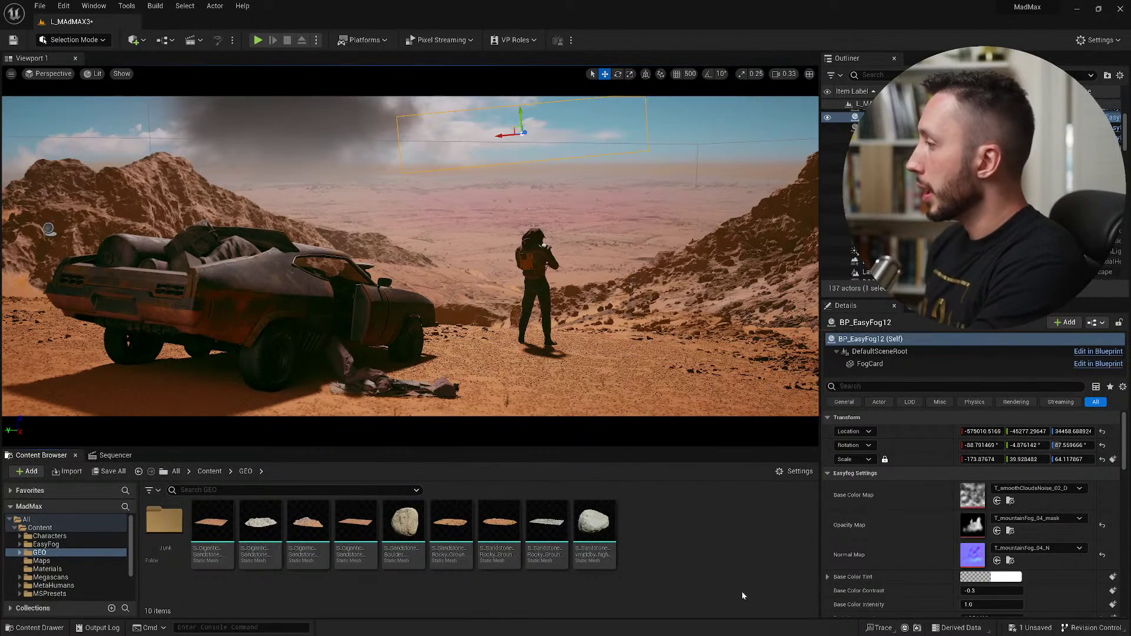
Return to the sequence and extend its playback range to end at frame 150.
left_click(116, 455)
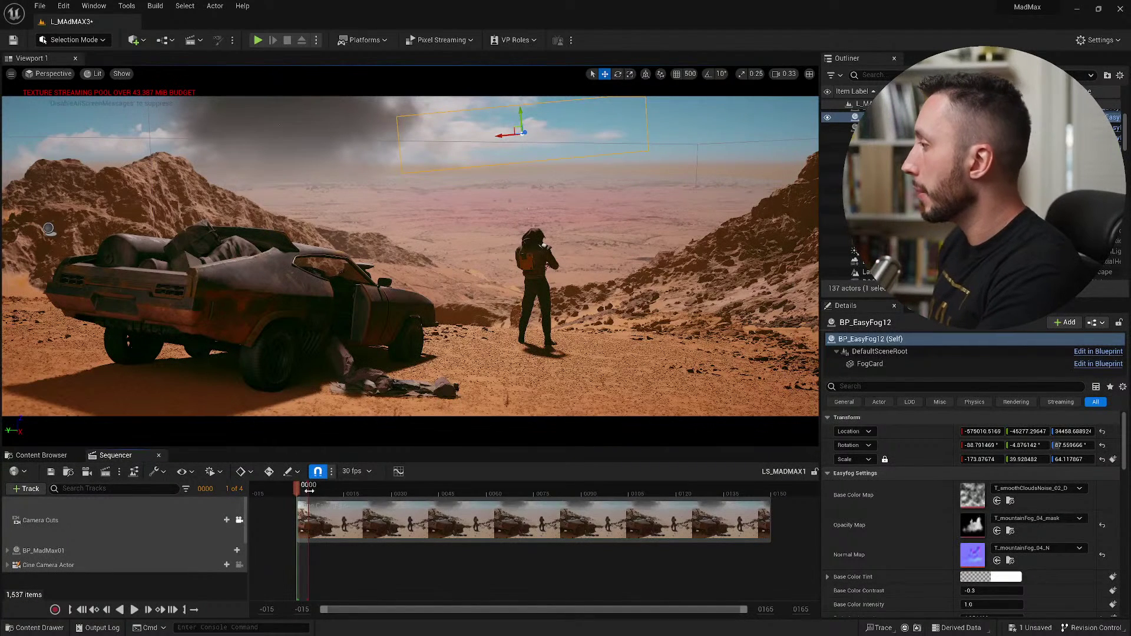
mouse_move(308, 491)
left_mouse_down()
mouse_move(789, 490)
mouse_move(776, 494)
left_mouse_up()
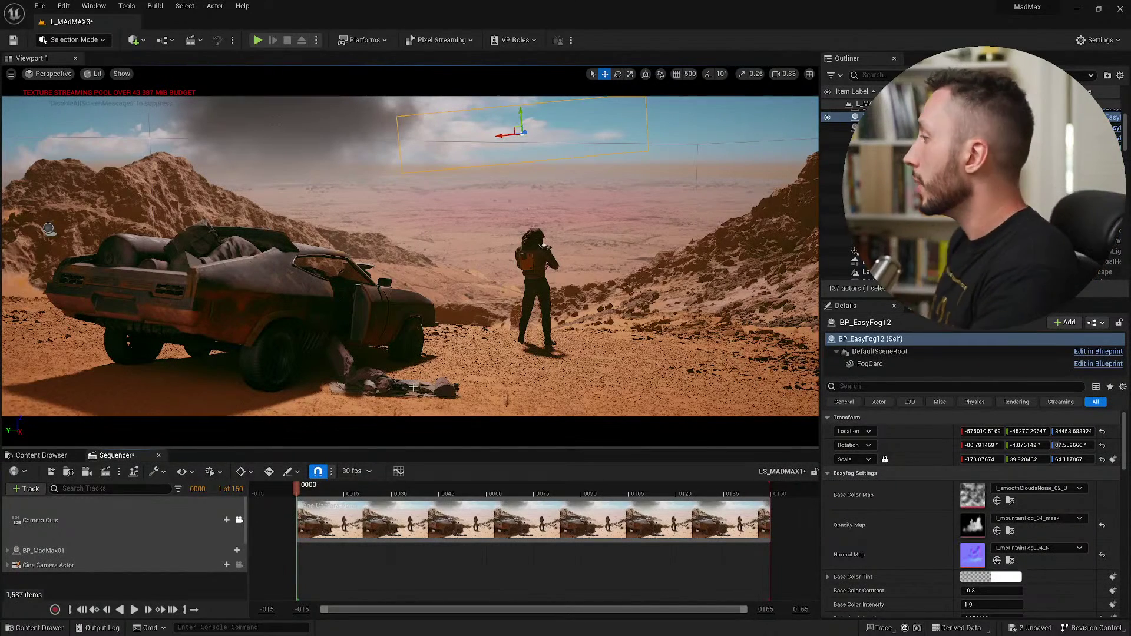
Expand the Cine Camera Actor's tracks in the sequence, review its camera and location channels, and collapse its Transform group.
left_click(72, 567)
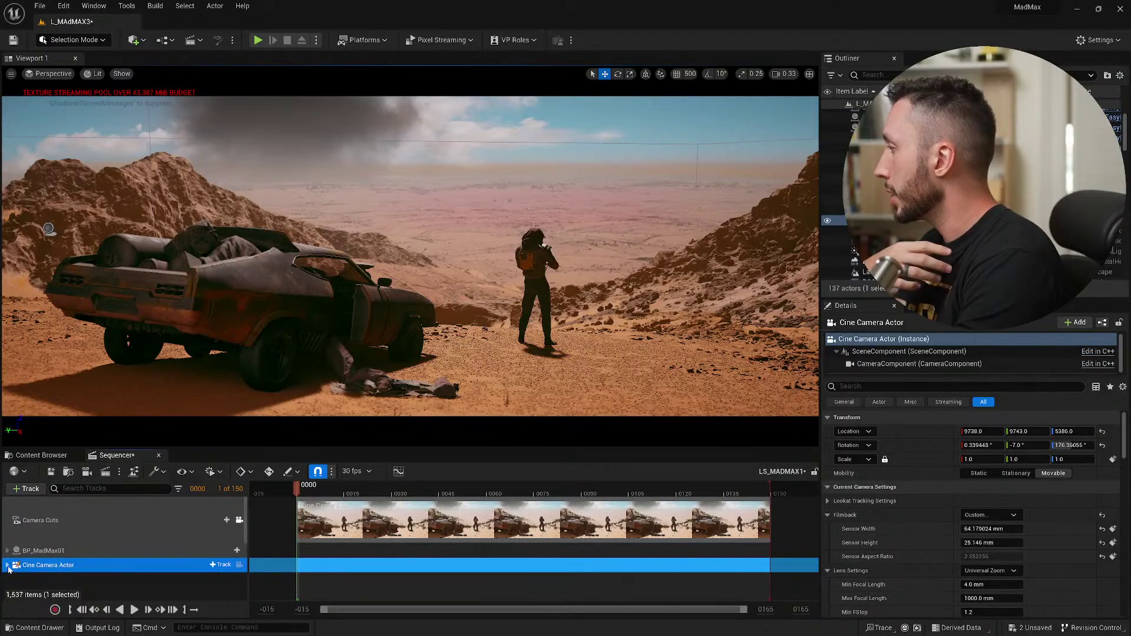
left_click(8, 566)
scroll(126, 556, "down", 2)
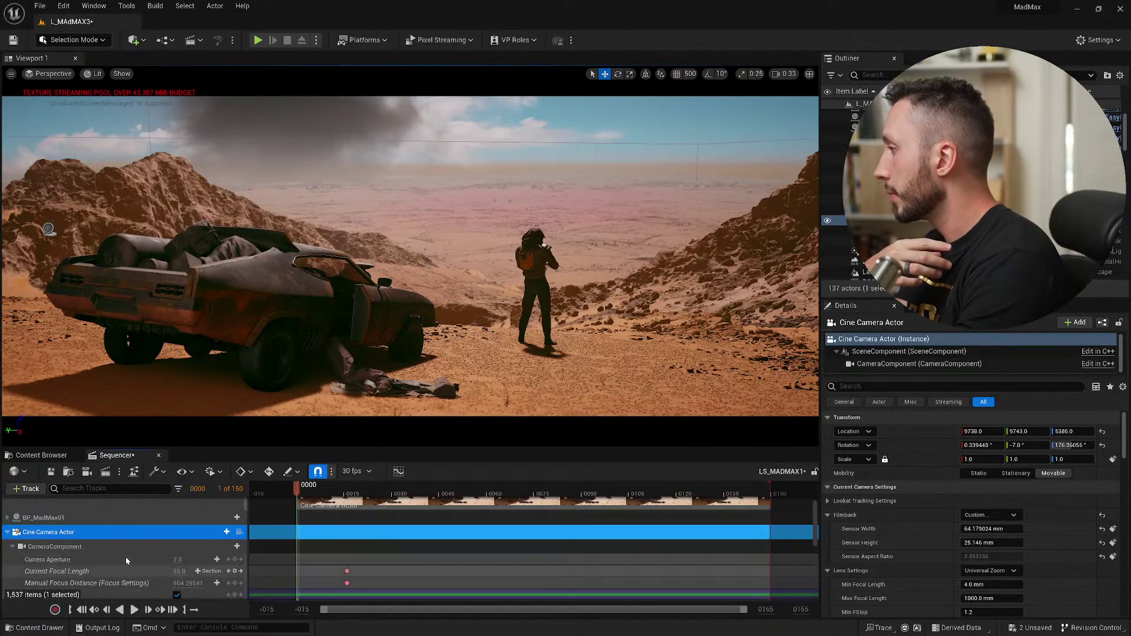
scroll(125, 557, "down", 5)
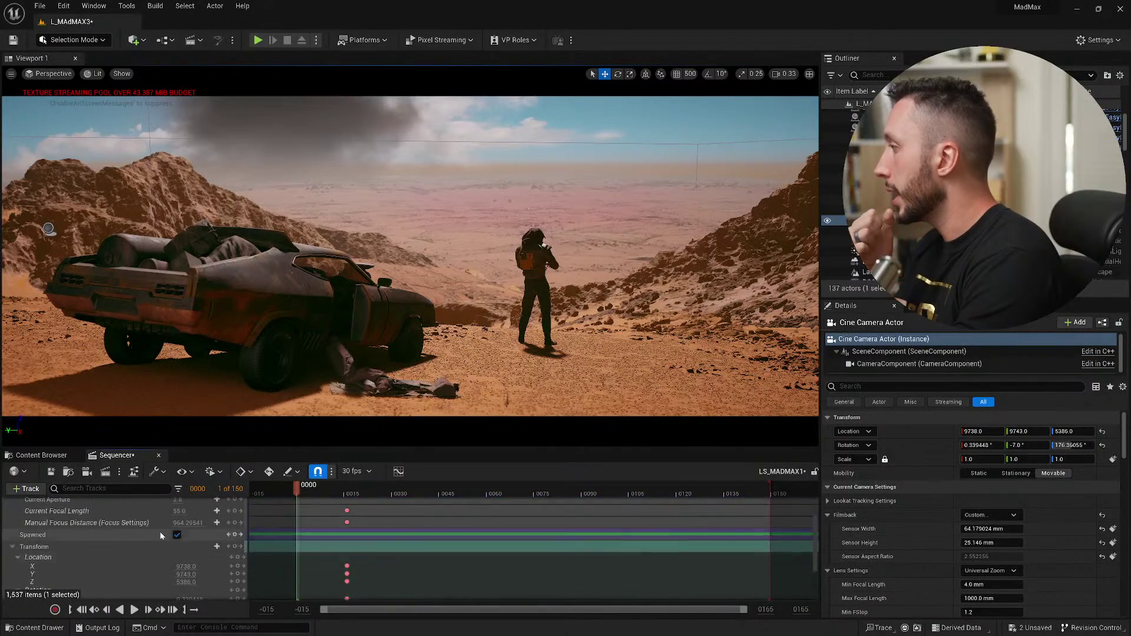
left_click(12, 547)
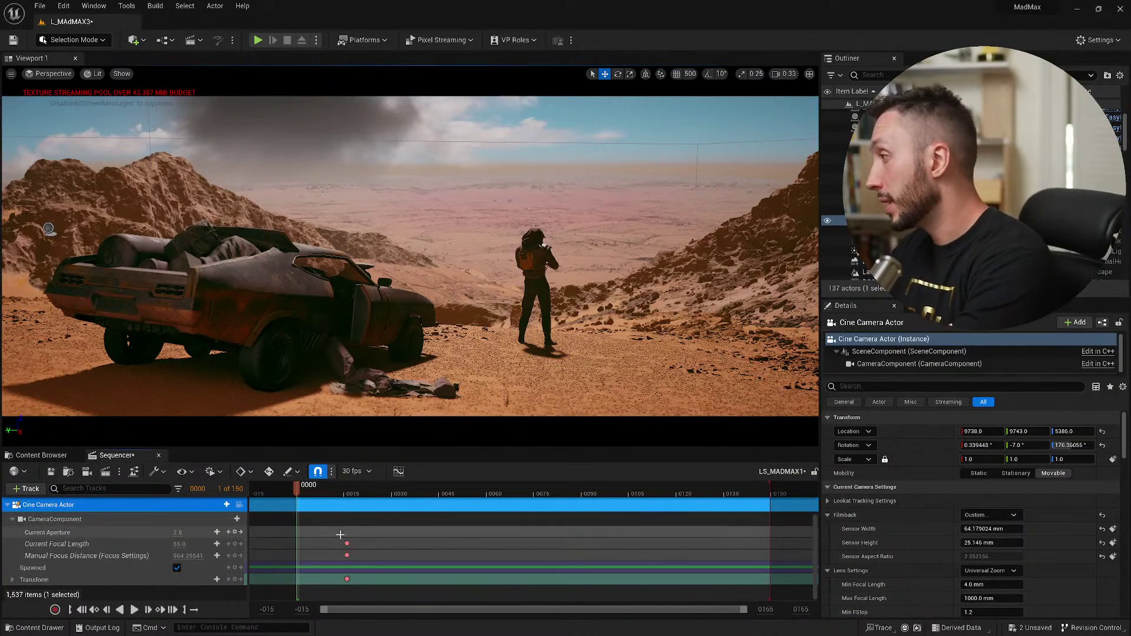
Move the camera's focal length, focus distance and transform keys to frame 0.
left_click(347, 491)
left_click_drag(350, 493, 352, 493)
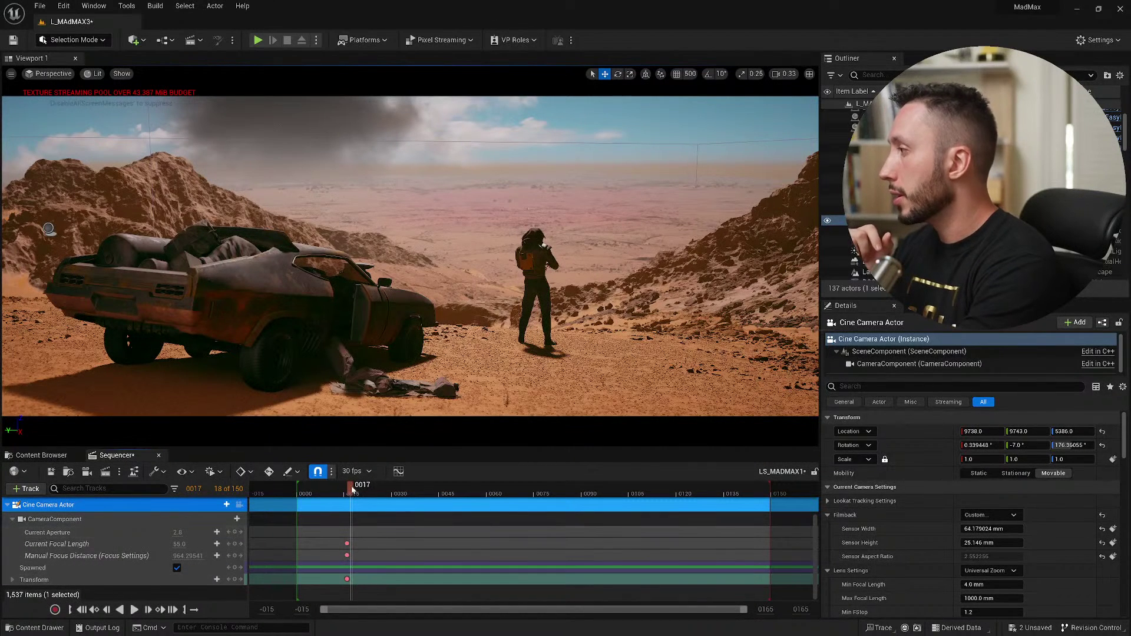
left_click_drag(352, 491, 348, 491)
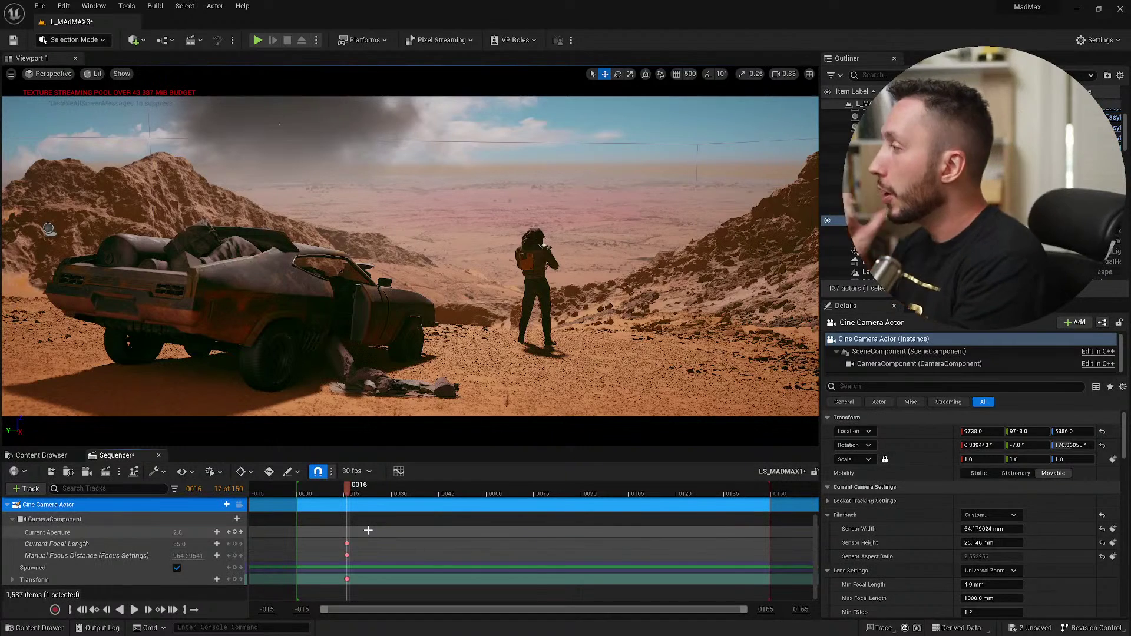
left_click_drag(370, 540, 293, 582)
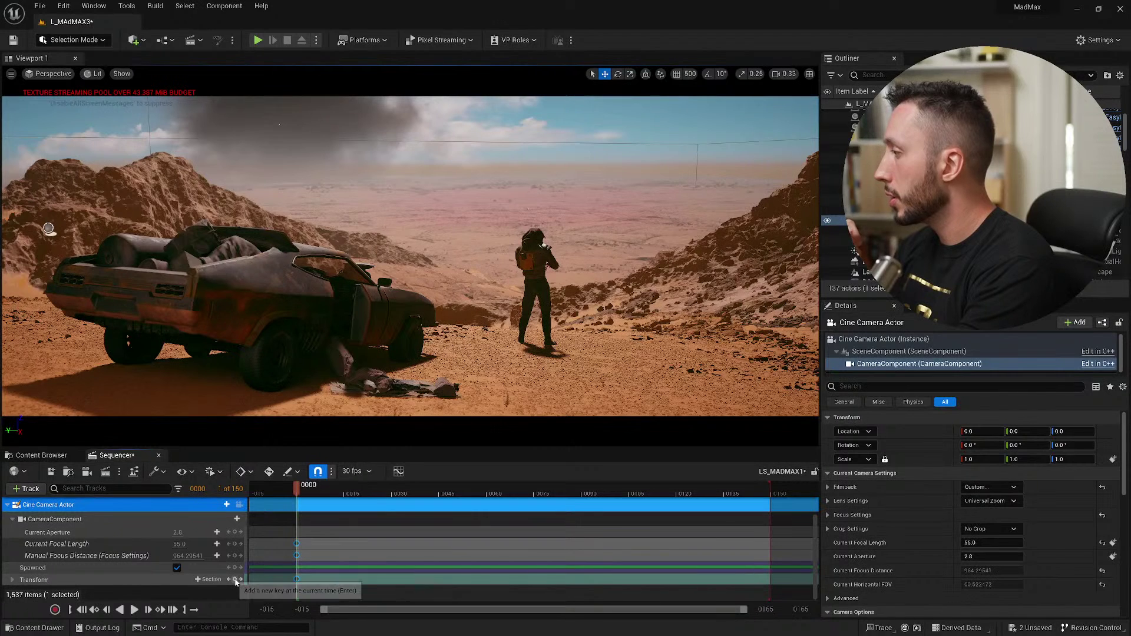
Expand the camera's Transform track, give the Sequencer area more height, and collapse the Location, Rotation and Scale channels.
left_click(12, 580)
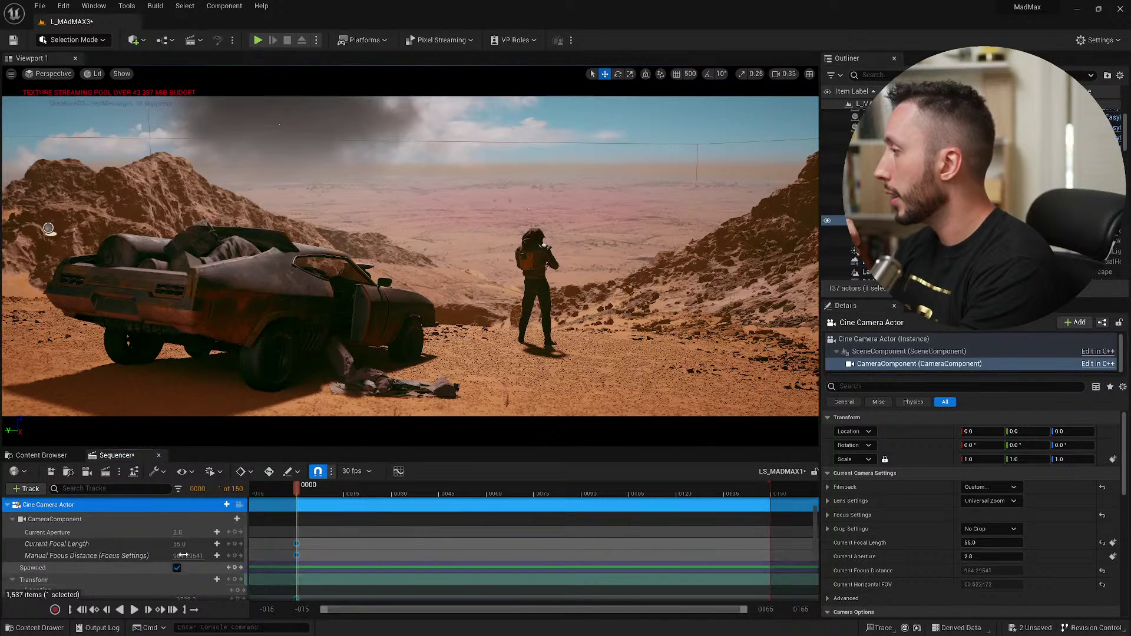
scroll(147, 554, "down", 2)
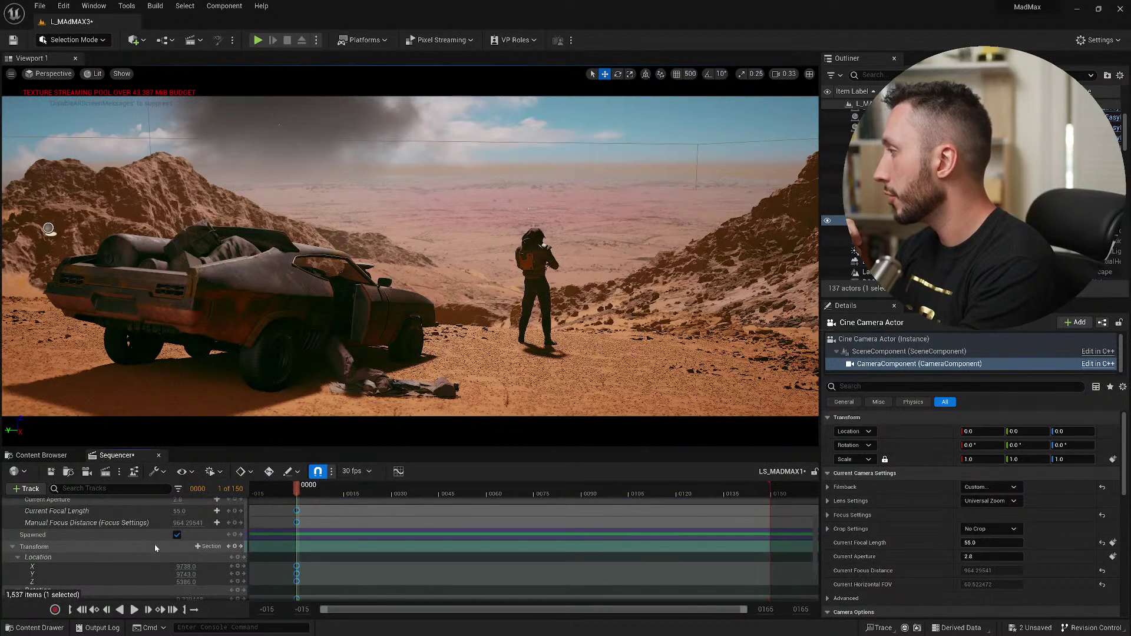
scroll(155, 543, "down", 1)
left_click_drag(298, 448, 298, 383)
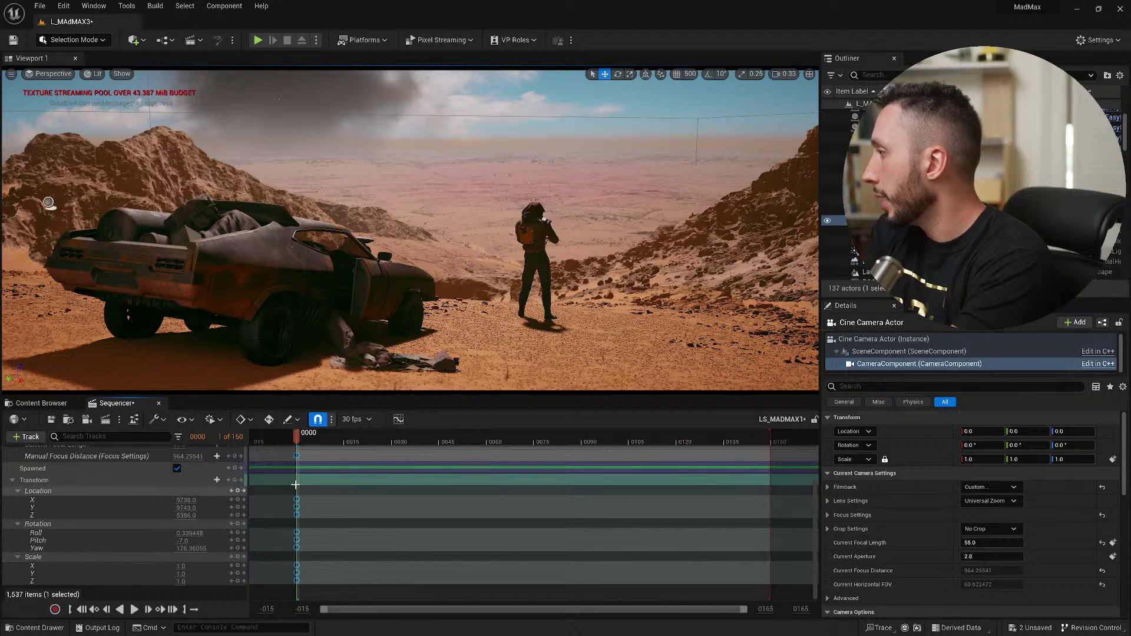
left_click(18, 524)
left_click(18, 554)
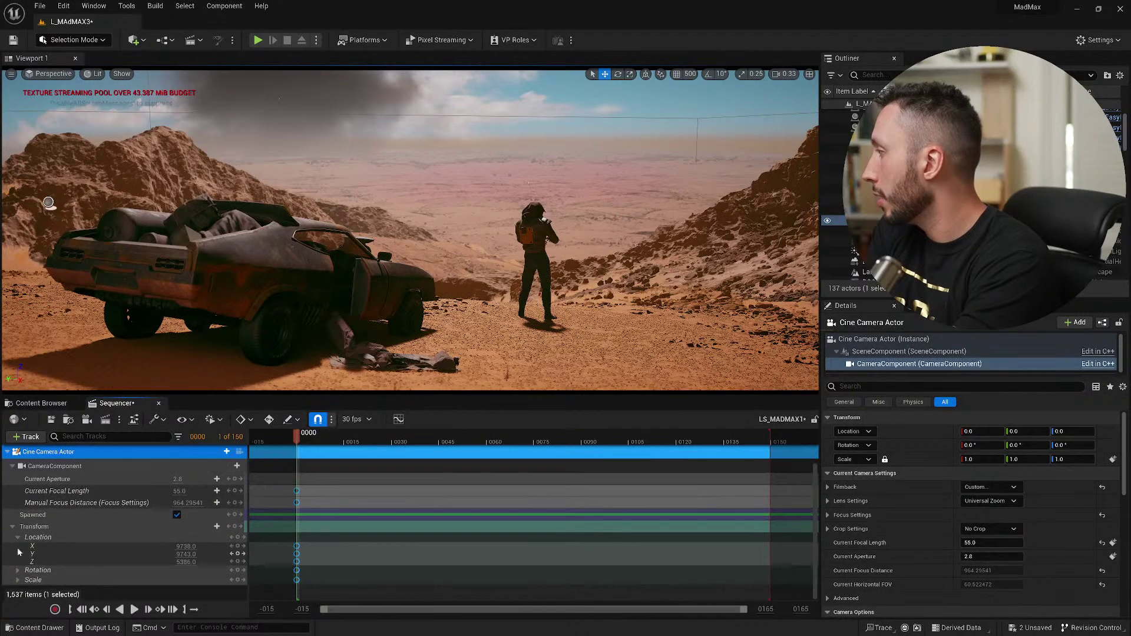
left_click(18, 538)
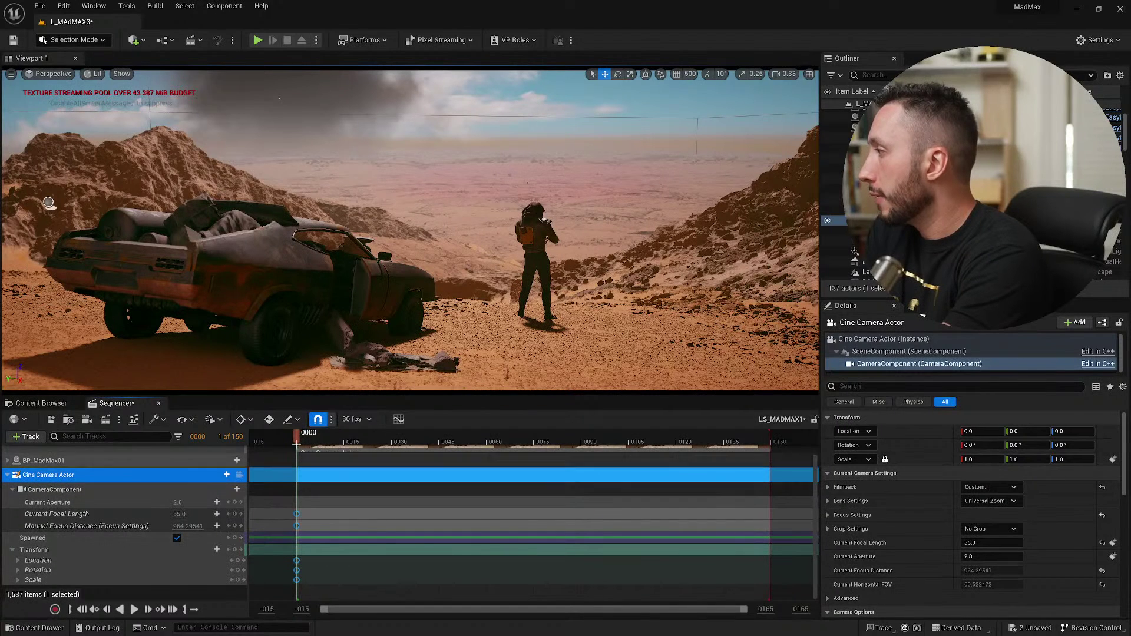
Add a camera transform key at frame 12 and undo it.
left_click_drag(297, 443, 335, 444)
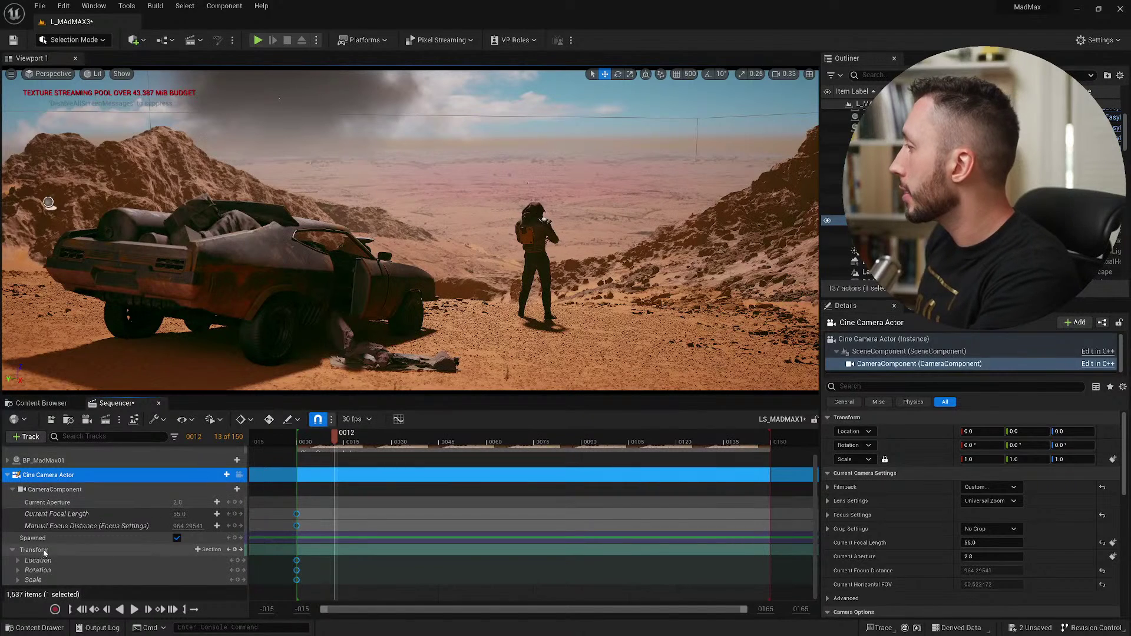
left_click(70, 550)
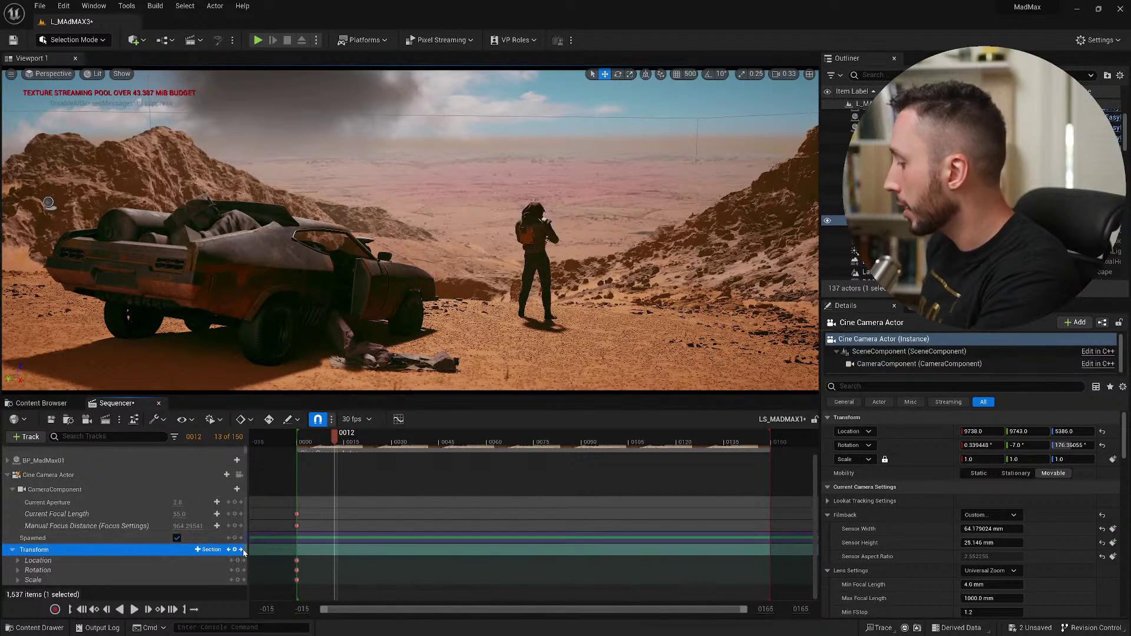
left_click(217, 549)
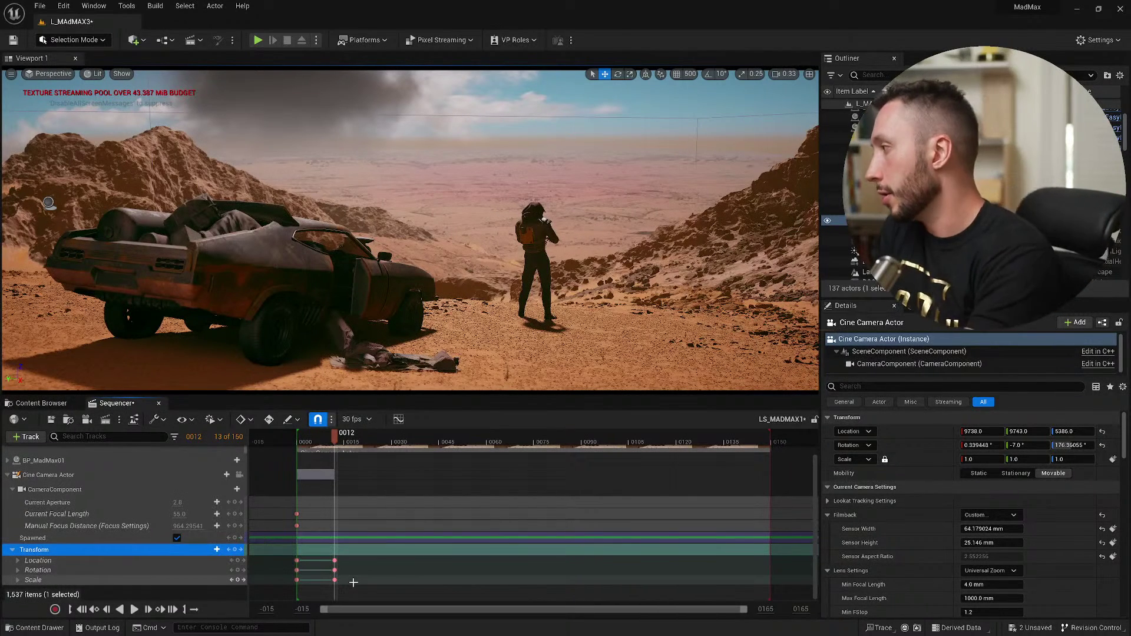
key("ctrl+z")
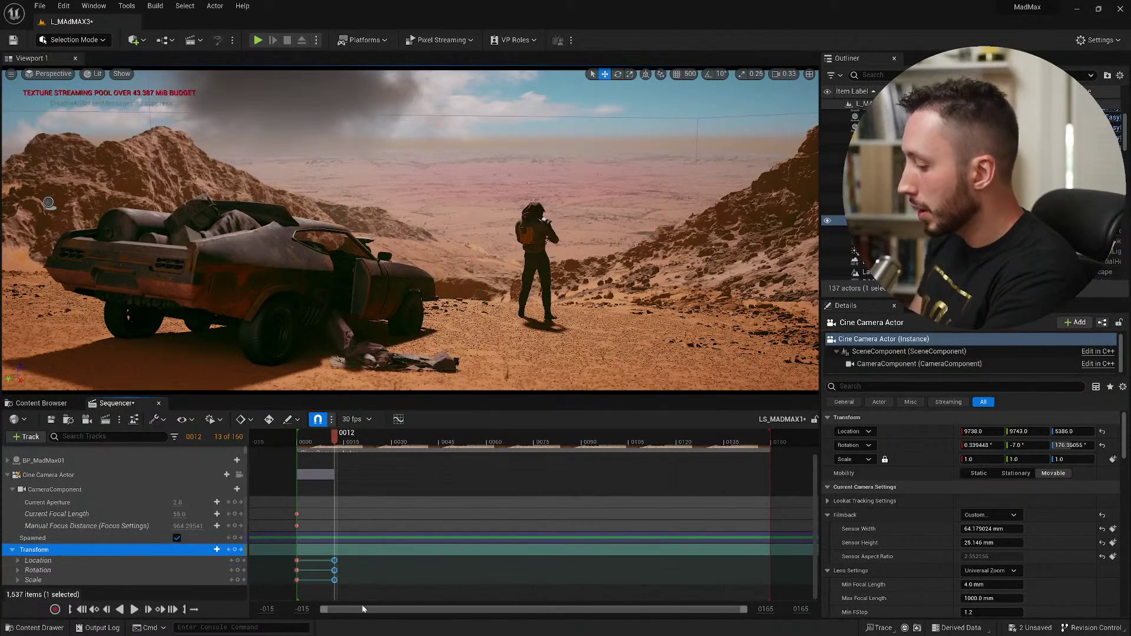
Move the playhead to frame 149 and lock the viewport to the Cine Camera Actor to pilot it.
left_click_drag(334, 436, 771, 423)
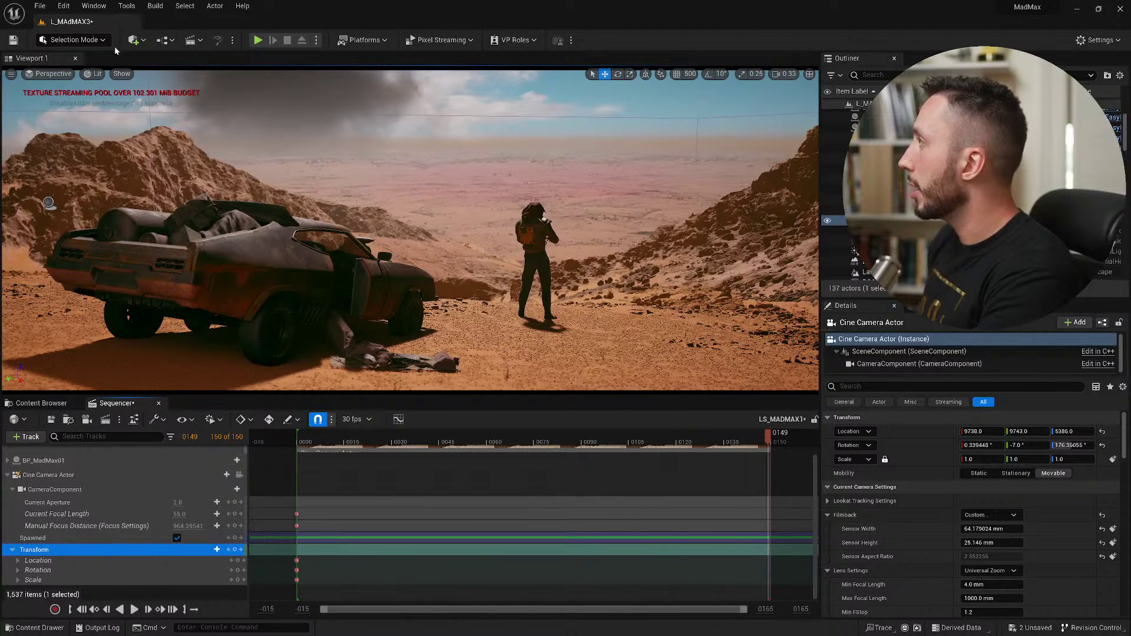
scroll(245, 459, "up", 2)
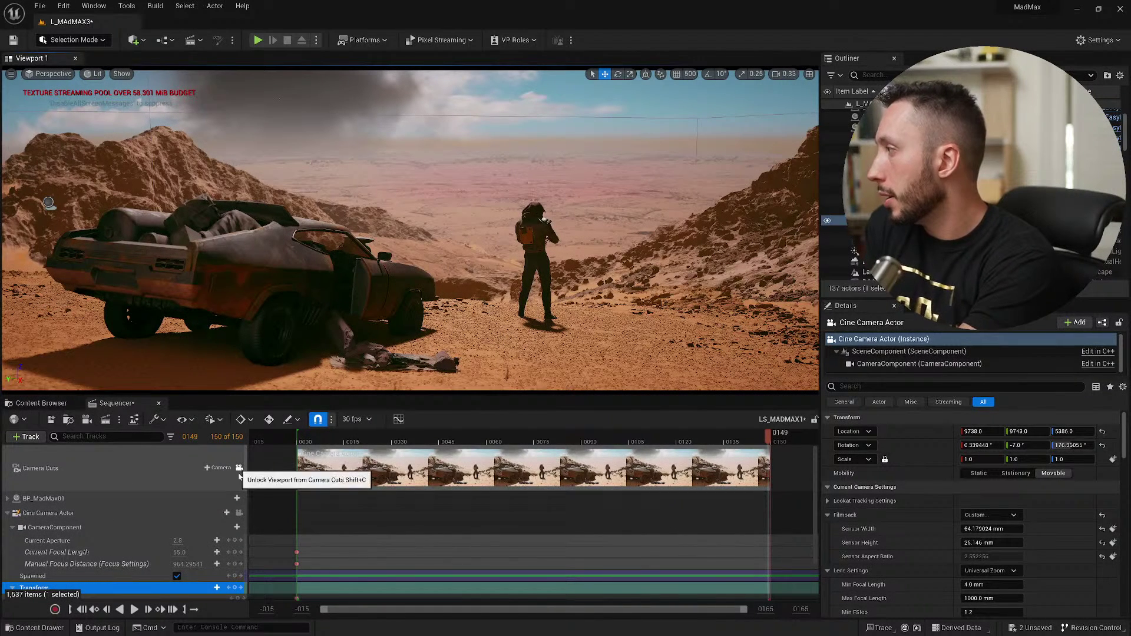
left_click(239, 514)
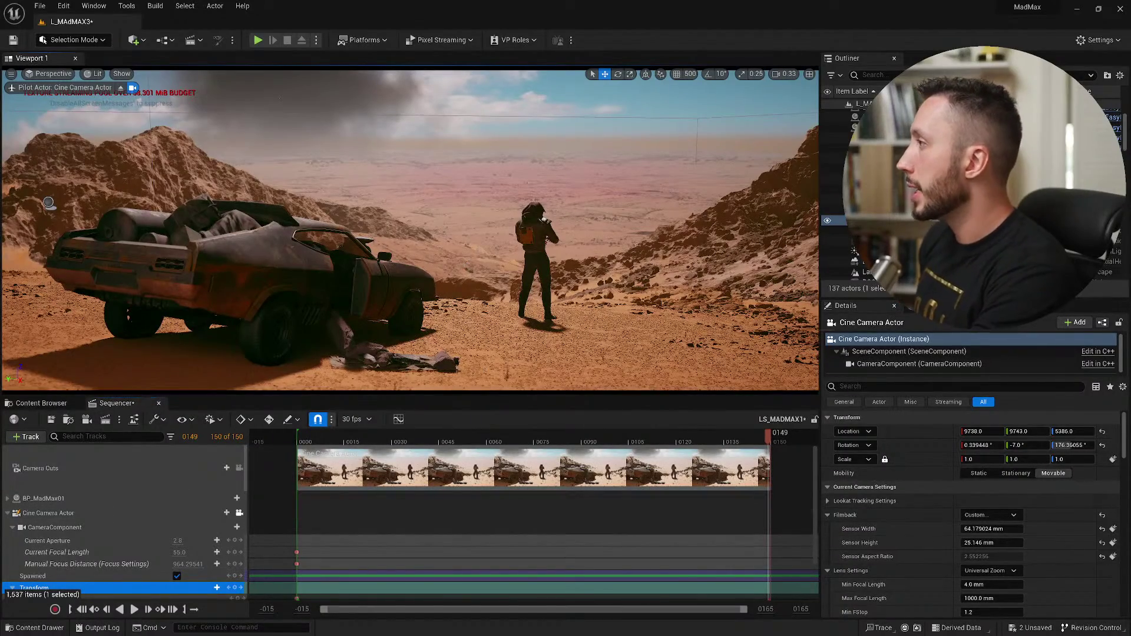
Try flying the piloted camera back and sideways away from the car at frame 149 without keying it, and return to frame 0.
scroll(465, 264, "down", 3)
scroll(466, 264, "up", 5)
key("s")
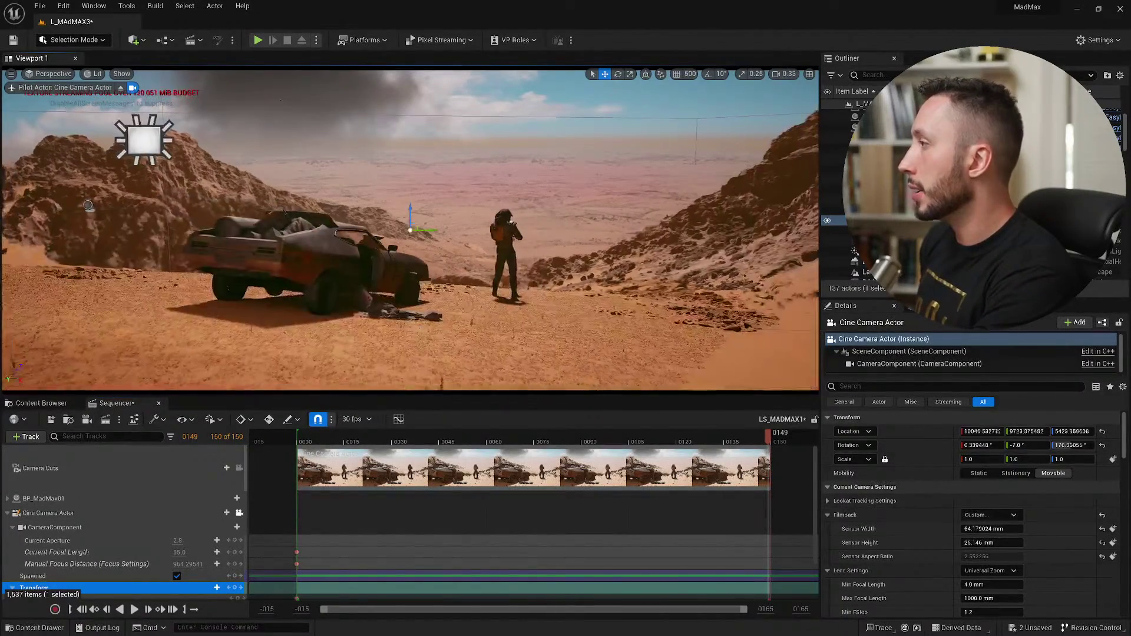
key("w")
key("s")
key("d")
mouse_move(465, 264)
right_mouse_down()
mouse_move(423, 266)
mouse_move(496, 259)
mouse_move(438, 276)
mouse_move(466, 275)
right_mouse_up()
key("a")
key("s")
key("d")
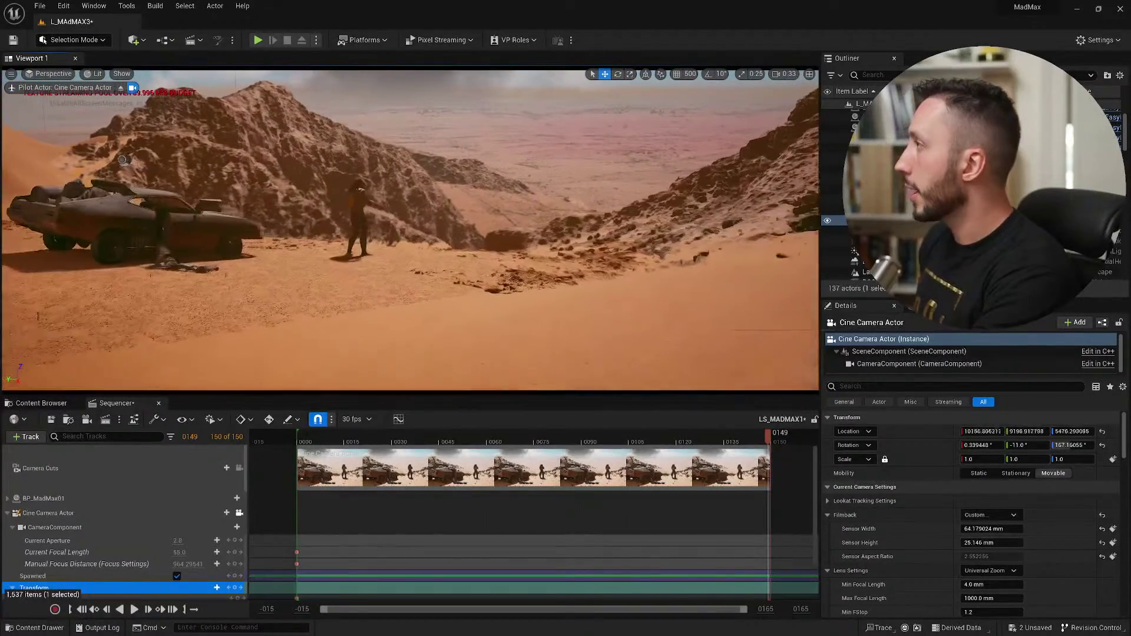
left_click(302, 437)
mouse_move(301, 437)
left_mouse_down()
mouse_move(319, 439)
mouse_move(297, 438)
left_mouse_up()
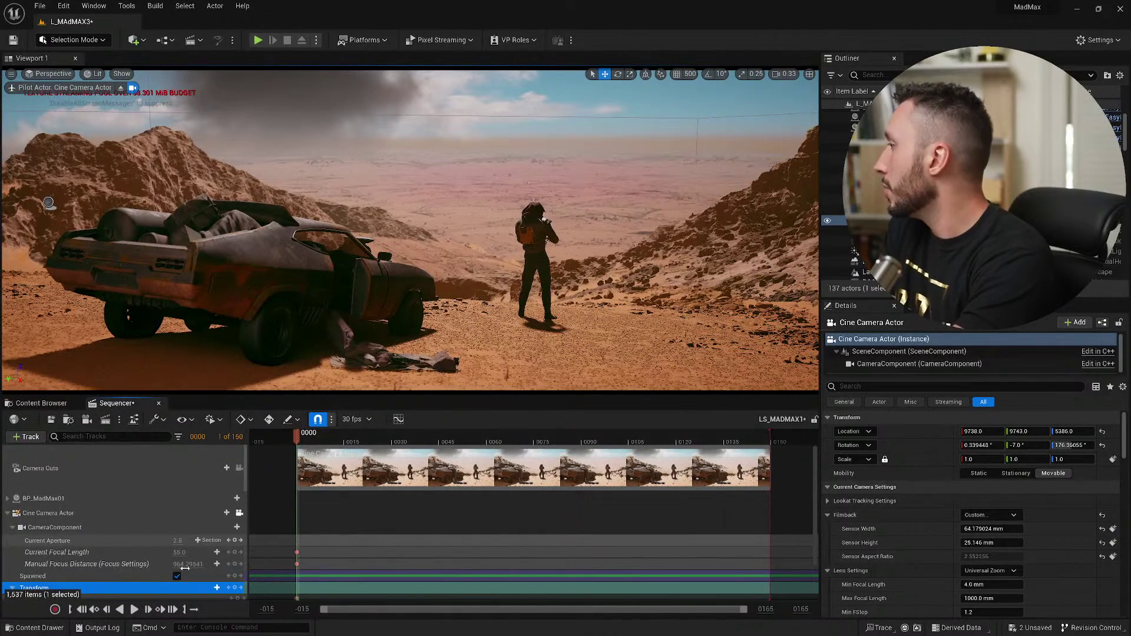
Expand the camera's Location channels and lower its Z location to 5351.0 at frame 149.
scroll(109, 567, "down", 2)
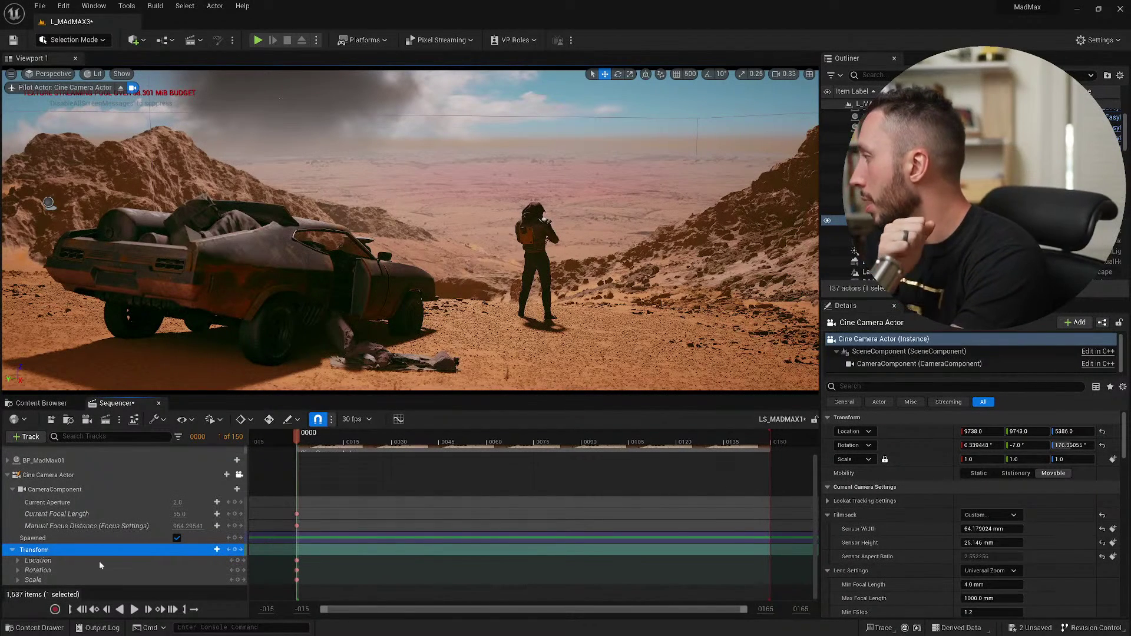
left_click(18, 560)
scroll(24, 564, "down", 1)
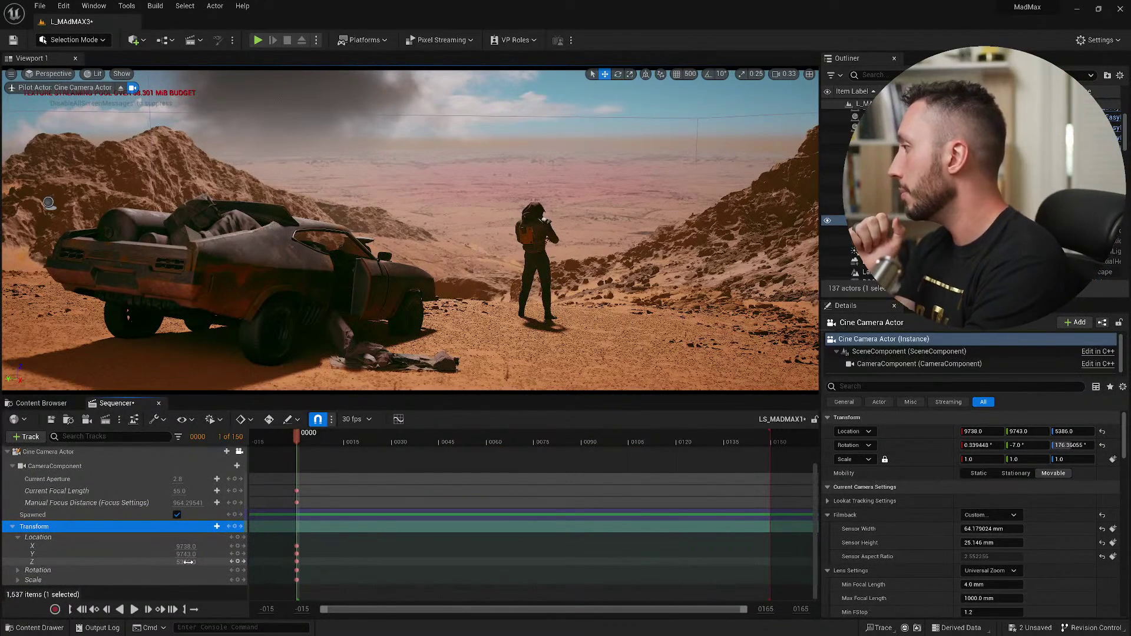
left_click_drag(773, 442, 769, 441)
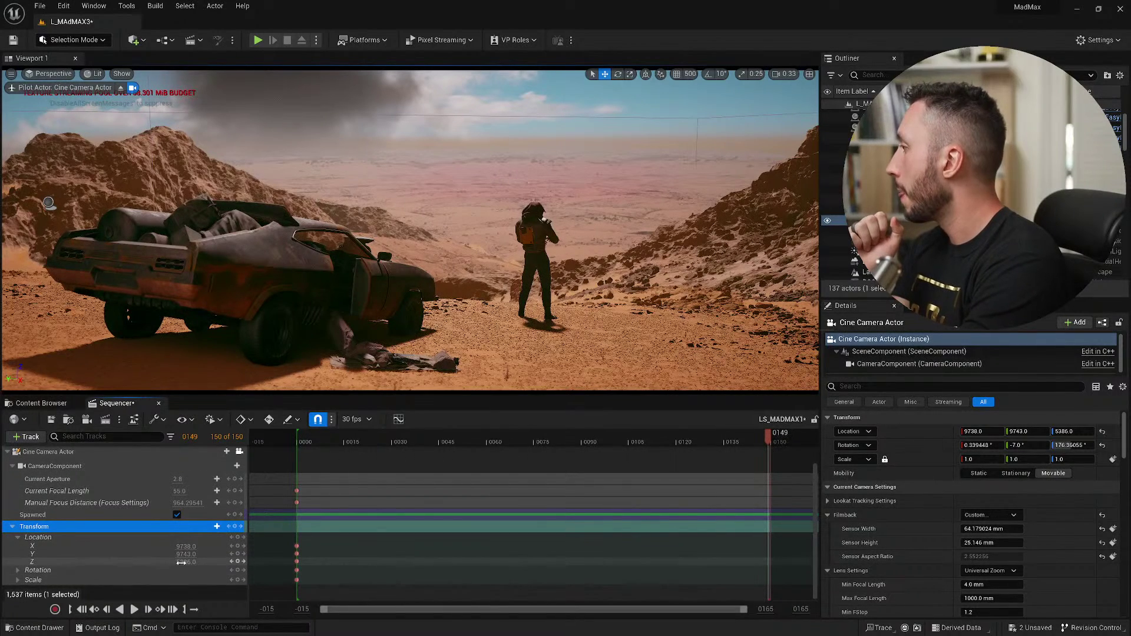
left_click_drag(181, 563, 159, 562)
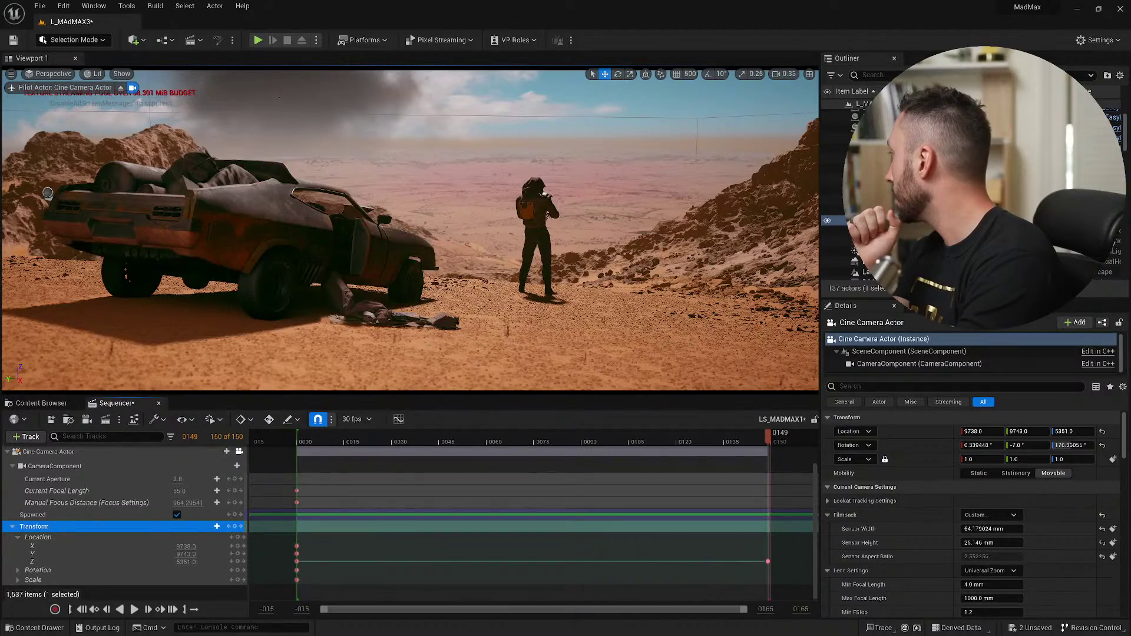
Compare the start and end framing of the MadMax Reference video, and return to Unreal Engine.
key("alt+Tab")
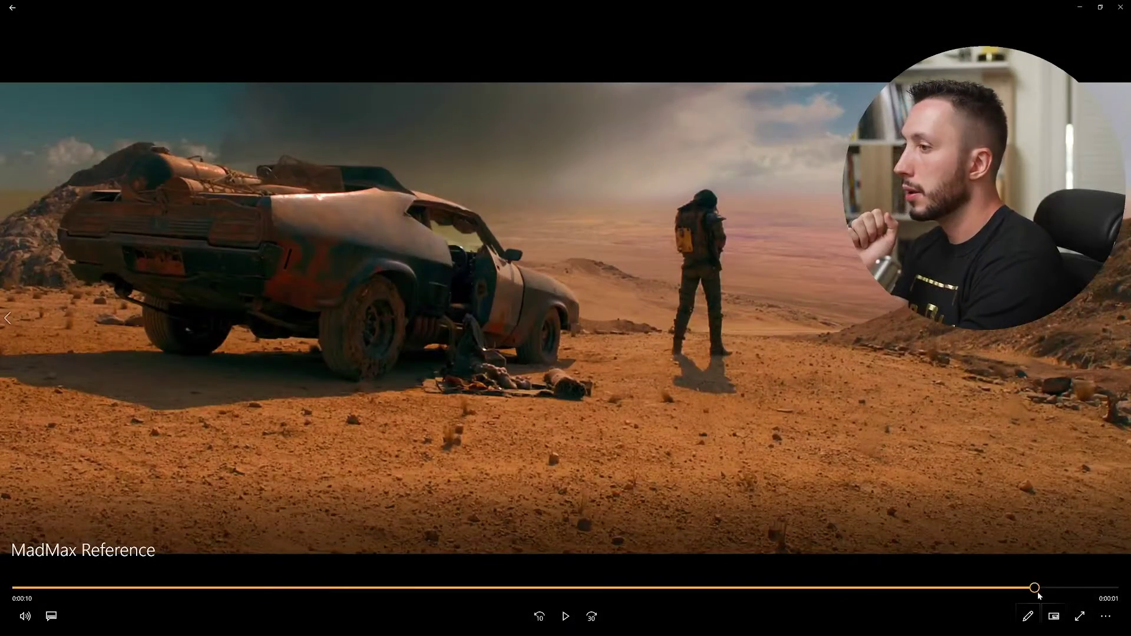
left_click_drag(1036, 589, 18, 587)
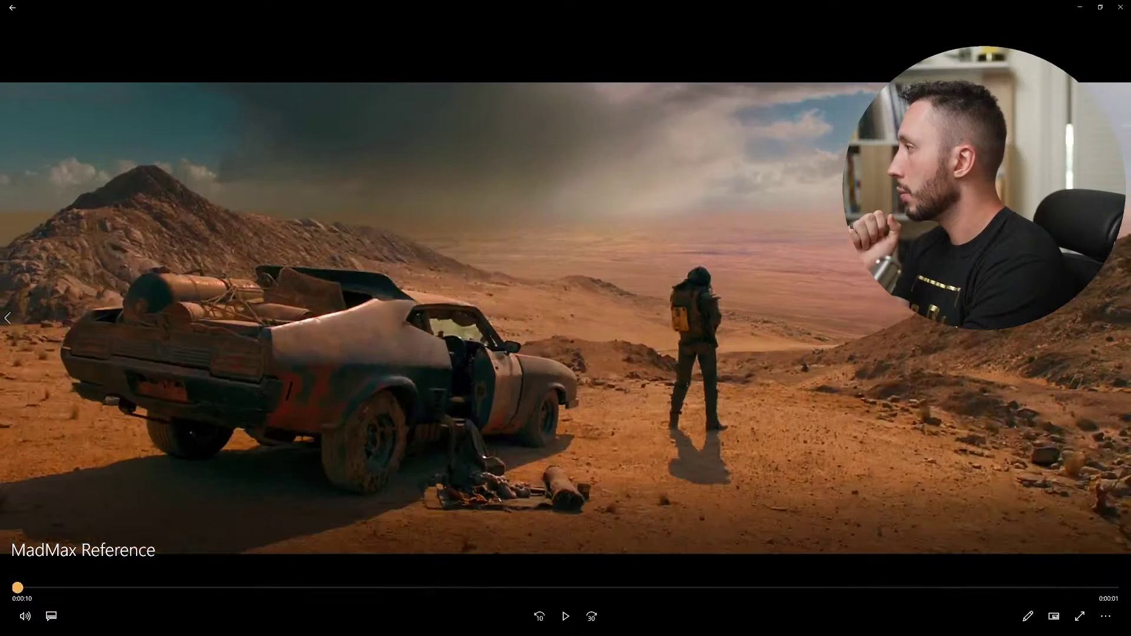
left_click_drag(10, 502, 1113, 588)
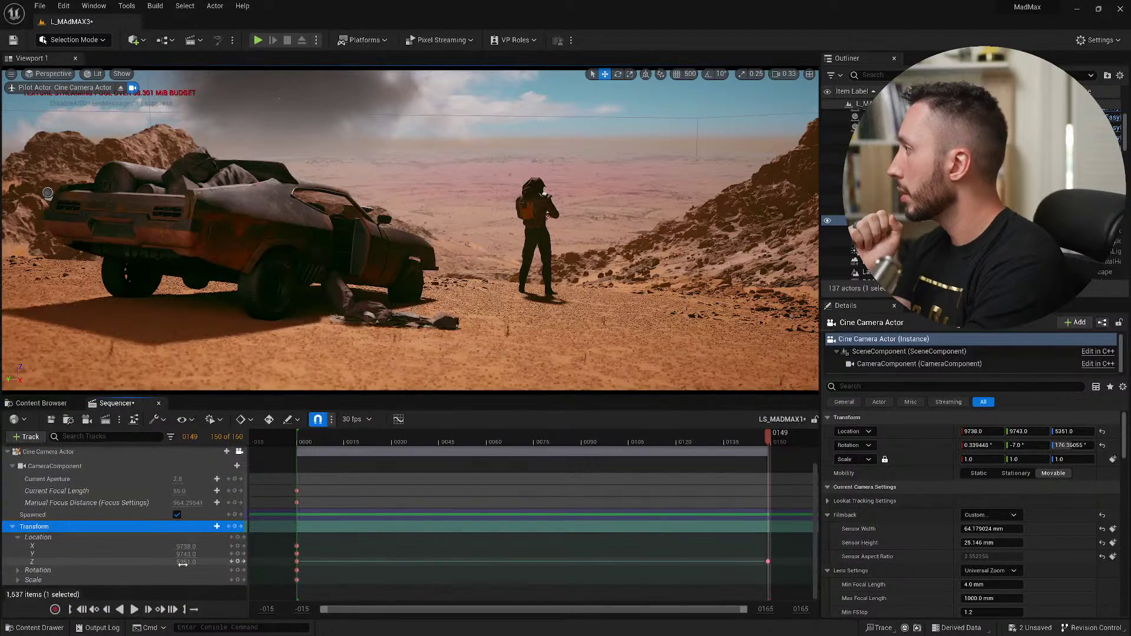
Lower the camera's Z location to 5331.0 at frame 149, key its full transform there, and scrub back through the move.
left_click_drag(185, 564, 180, 564)
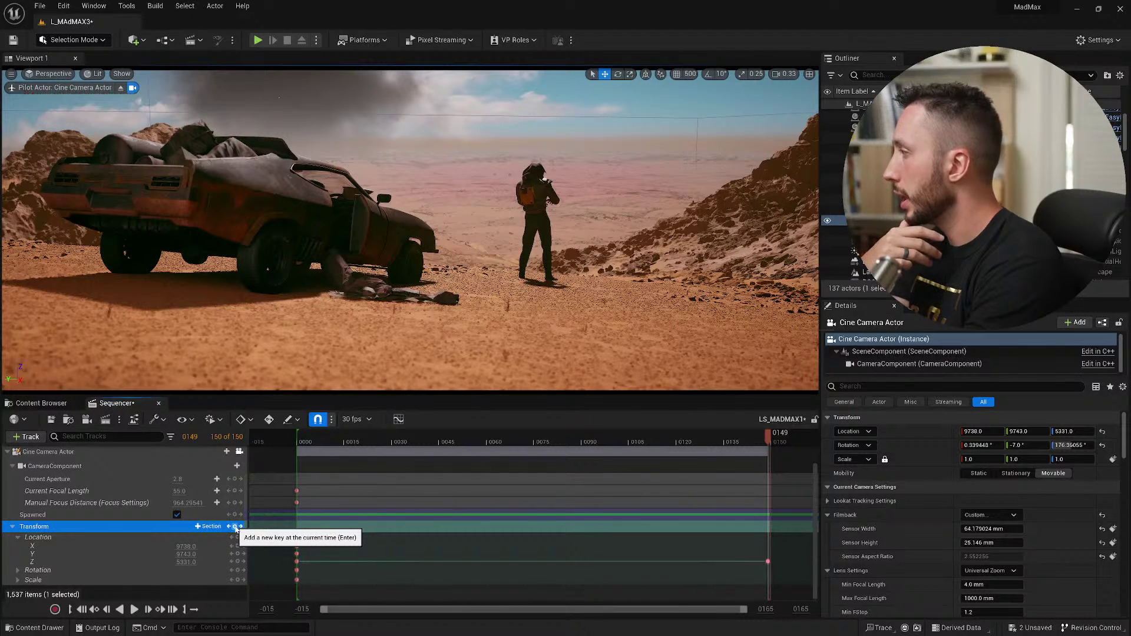
left_click(236, 528)
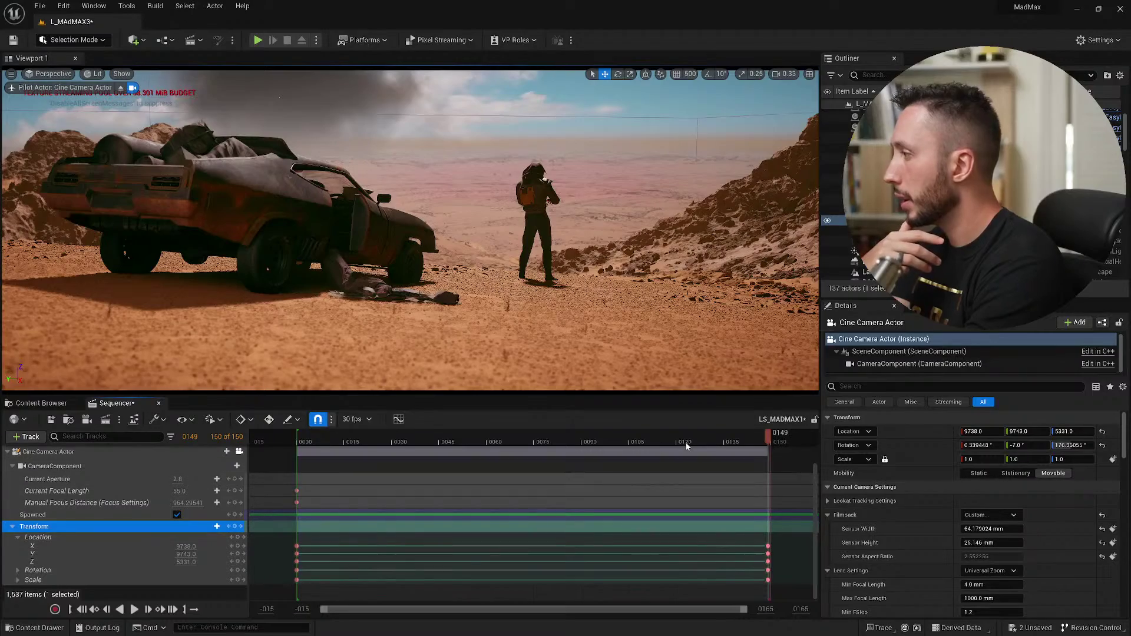
left_click_drag(761, 436, 701, 441)
Play the MadMax Reference video to check the timing of its camera move, and return to Unreal Engine.
left_click_drag(614, 481, 137, 319)
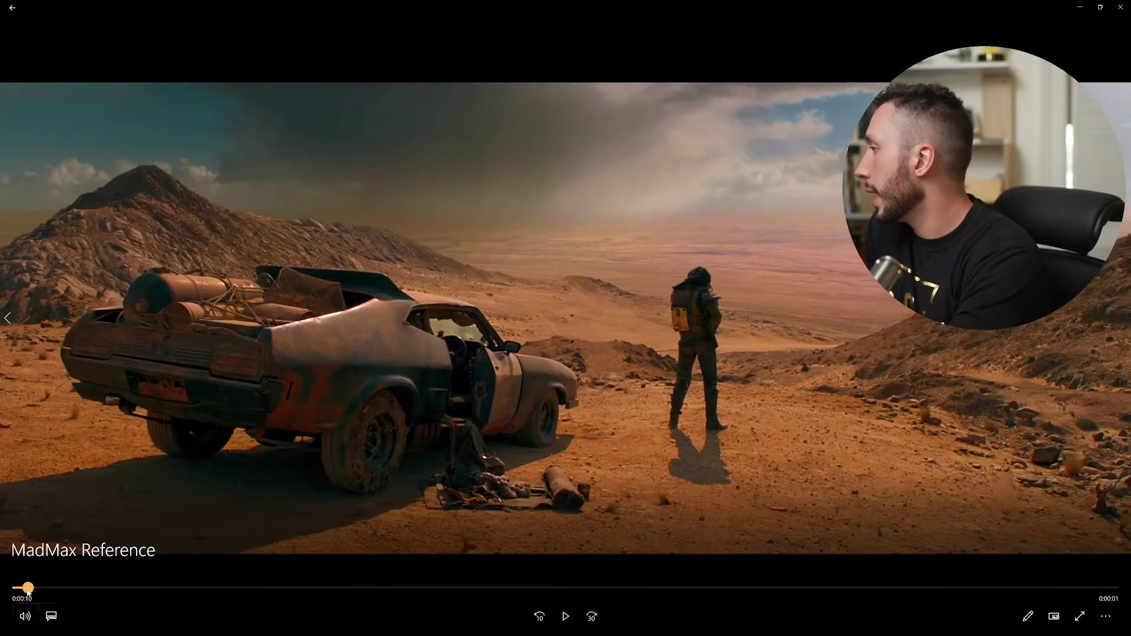
left_click(567, 616)
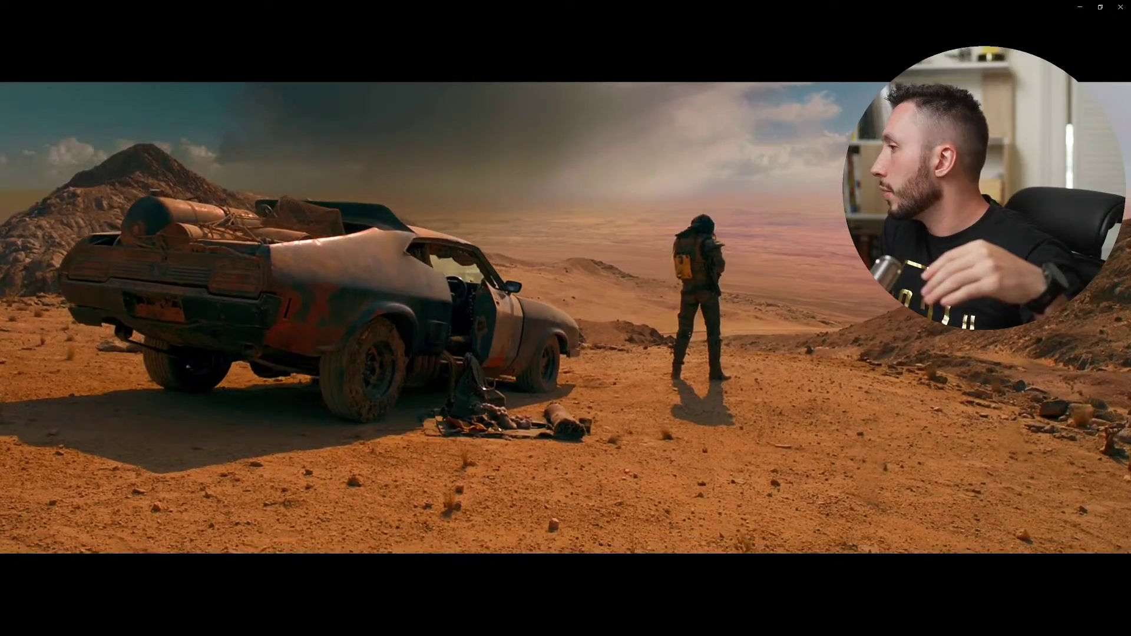
mouse_move(558, 623)
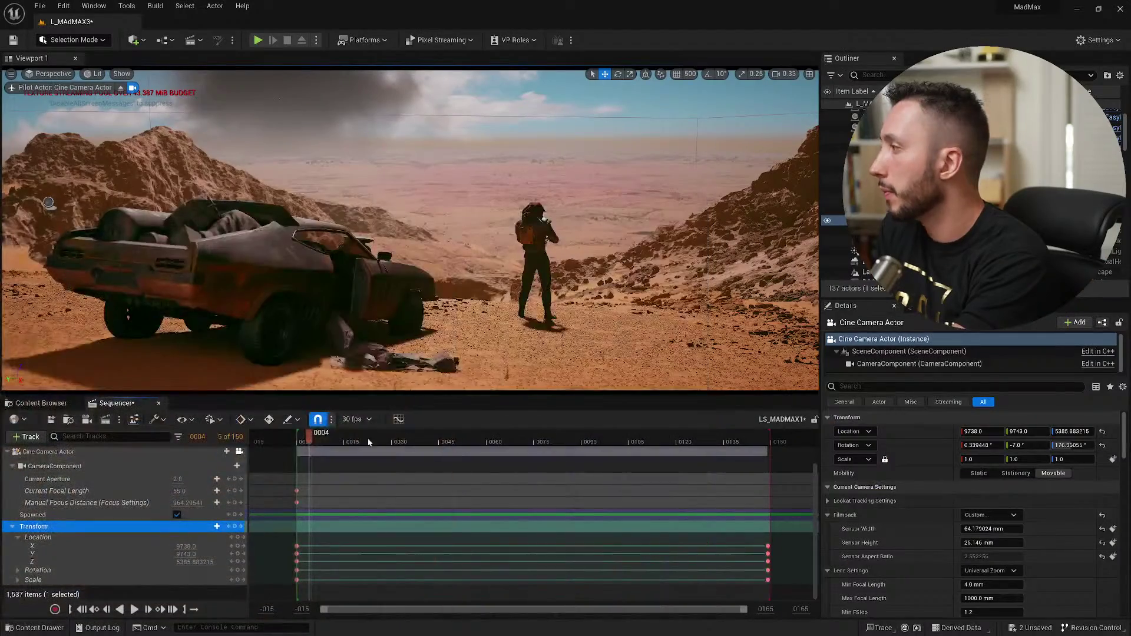
Rewind the sequence to frame 0 and play the camera move through to about frame 146.
left_click_drag(348, 439, 297, 452)
left_click(297, 439)
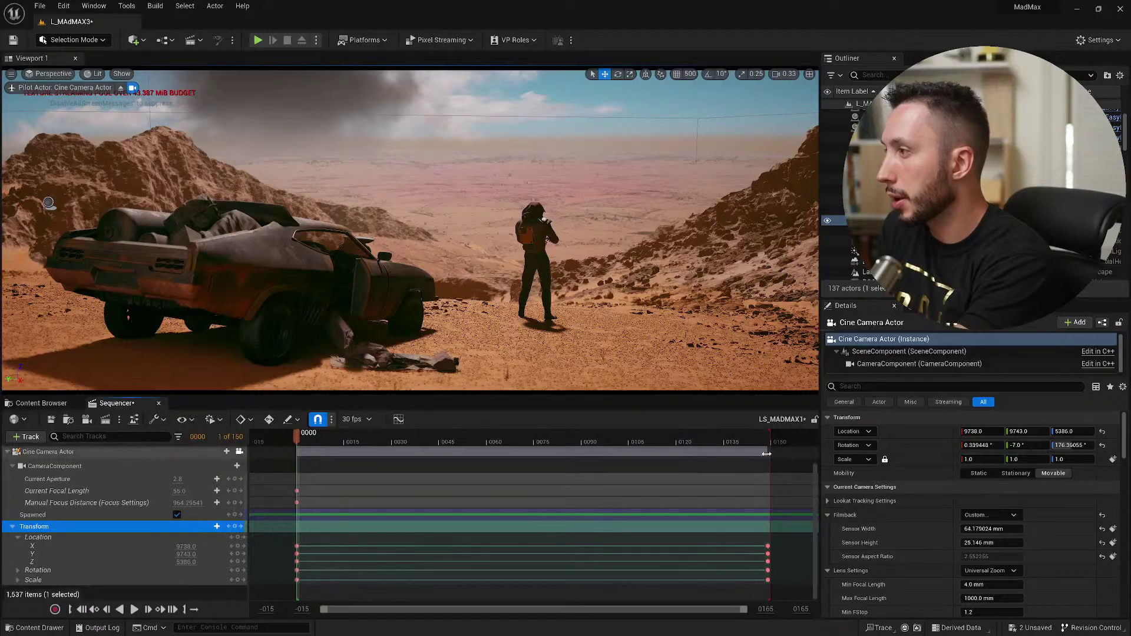
left_click_drag(323, 439, 297, 439)
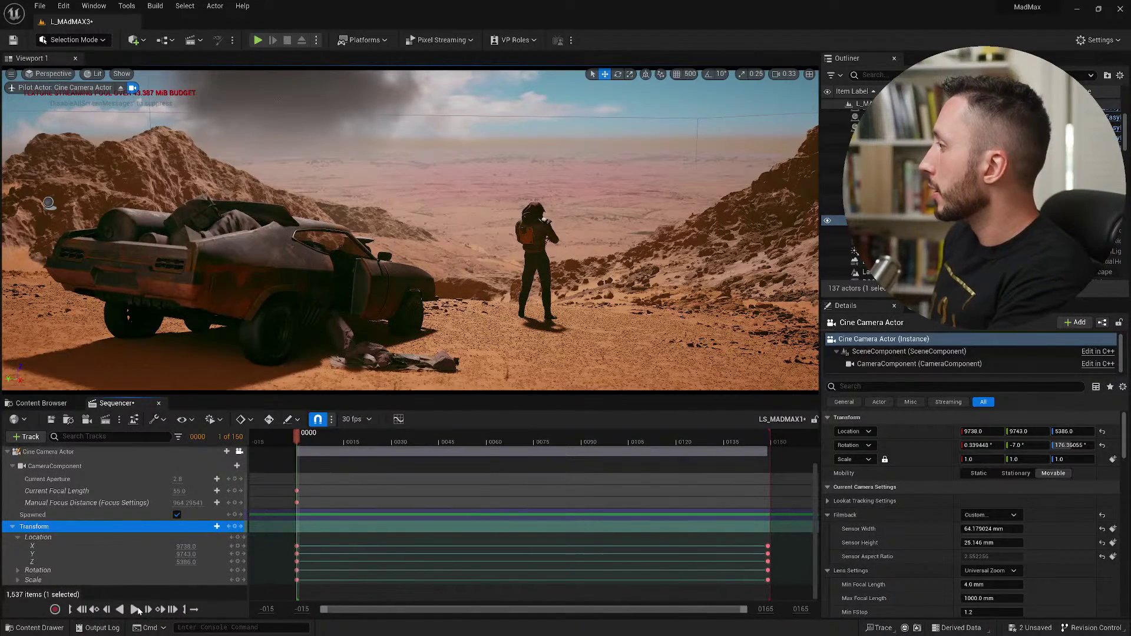
left_click(136, 610)
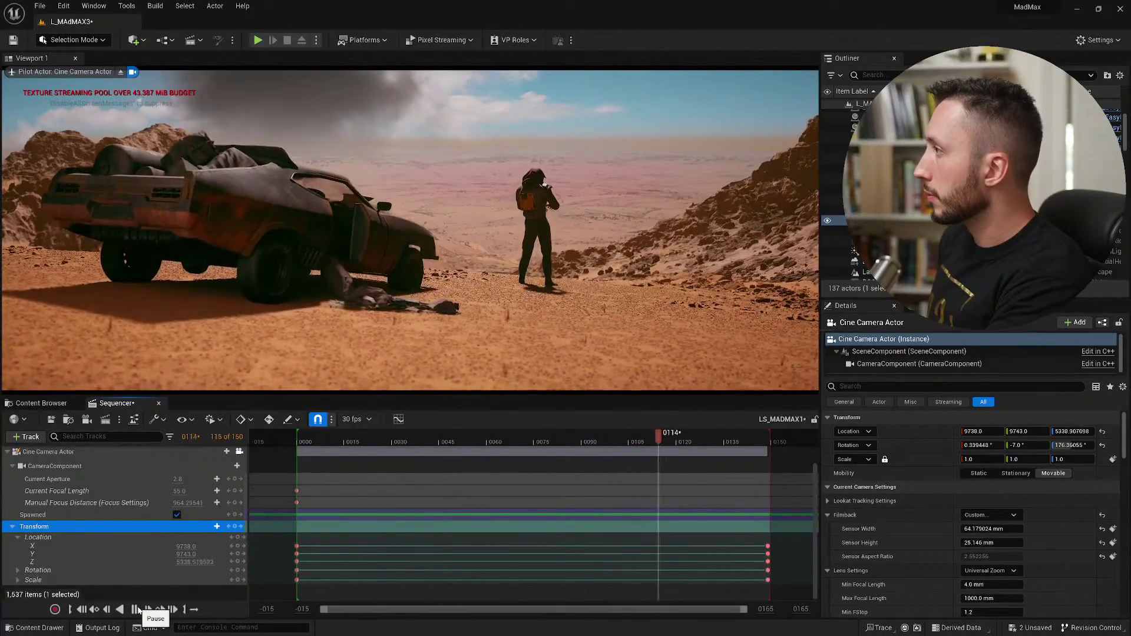
left_click(135, 610)
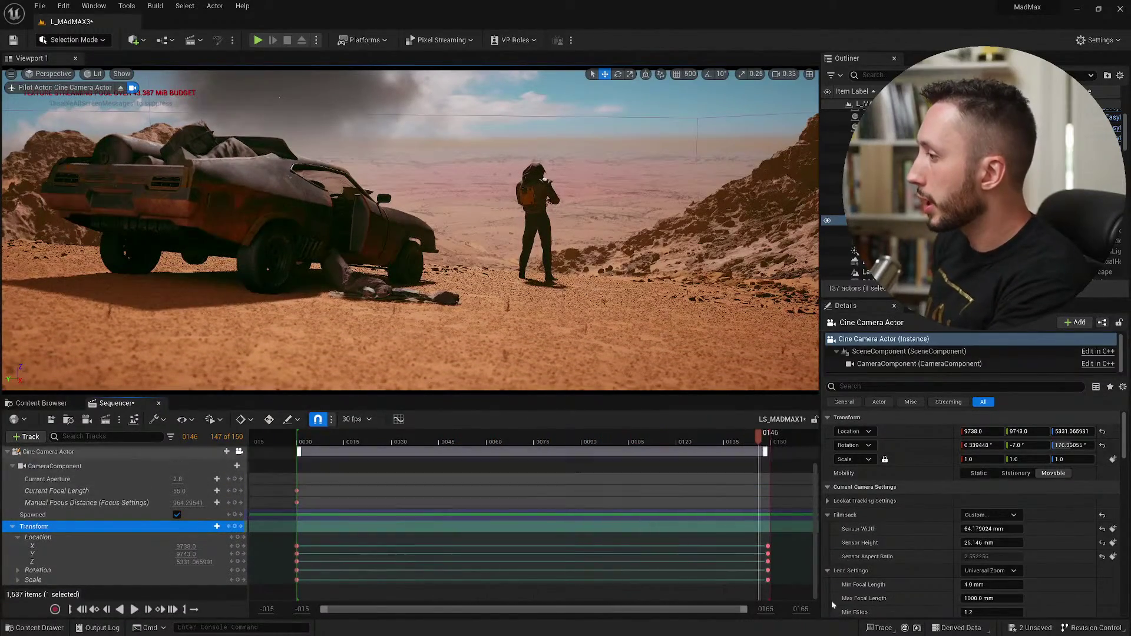
Set the timeline's view range end to 0200 and extend the sequence's playback range to frame 199.
left_click(766, 609)
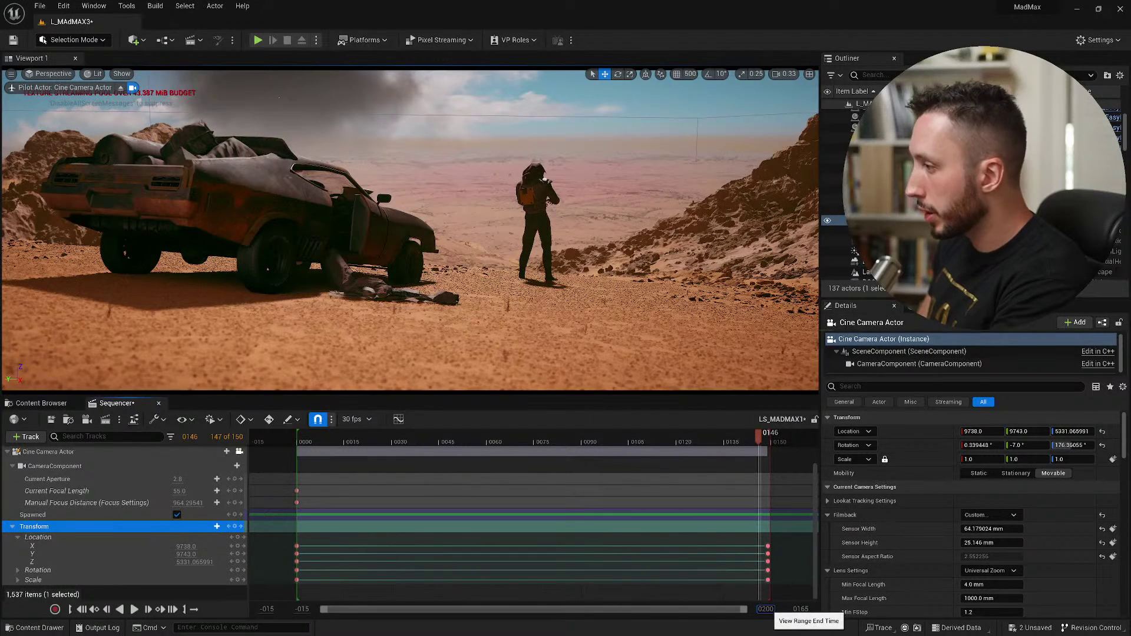
key("Return")
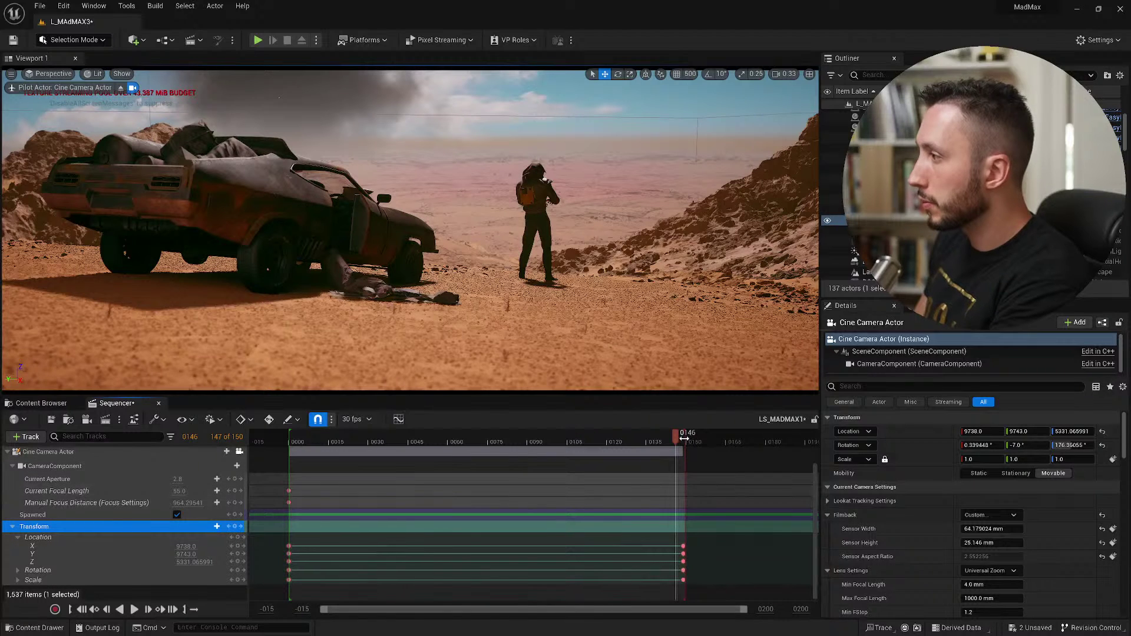
left_click_drag(684, 436, 820, 425)
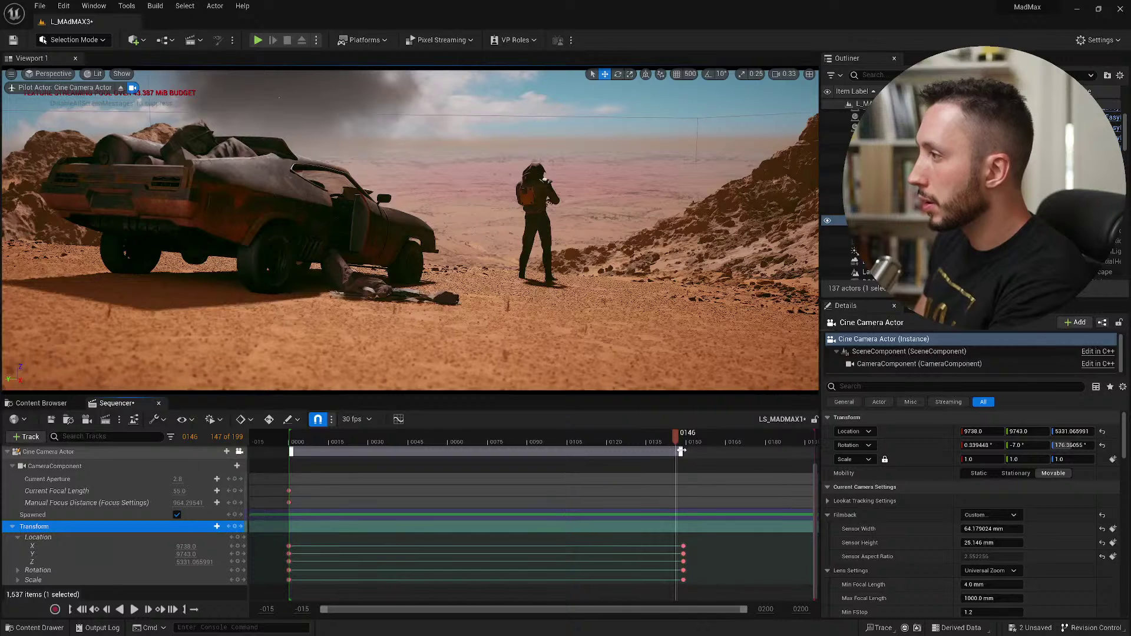
Stretch the Cine Camera Actor's section and its keys to frame 199, and undo the last additional stretch.
left_click_drag(682, 451, 814, 449)
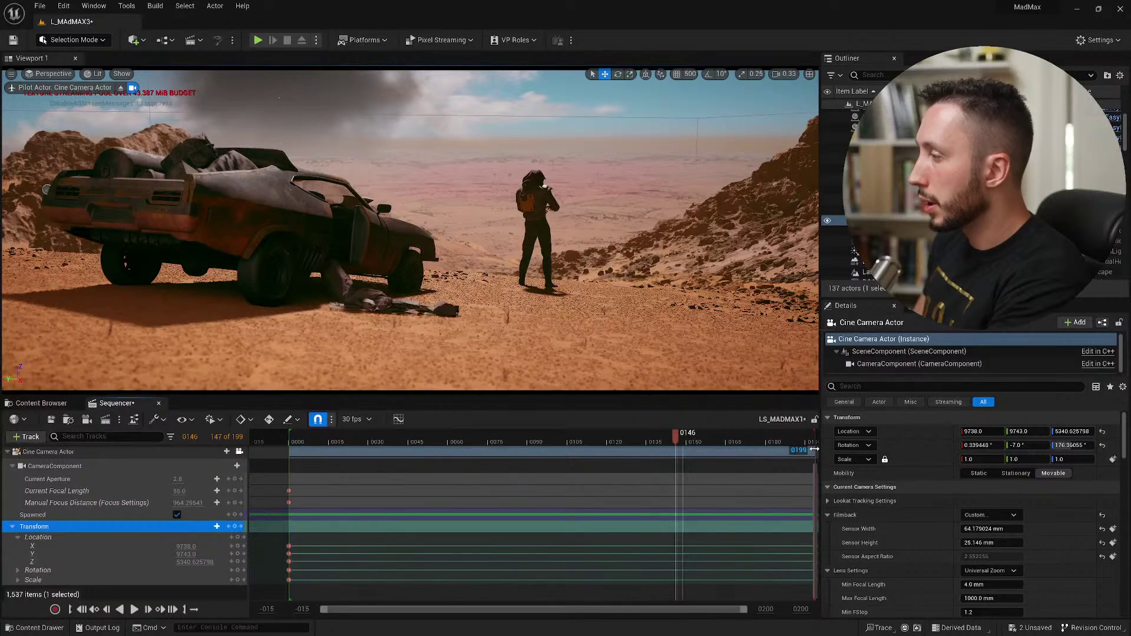
scroll(416, 508, "up", 3)
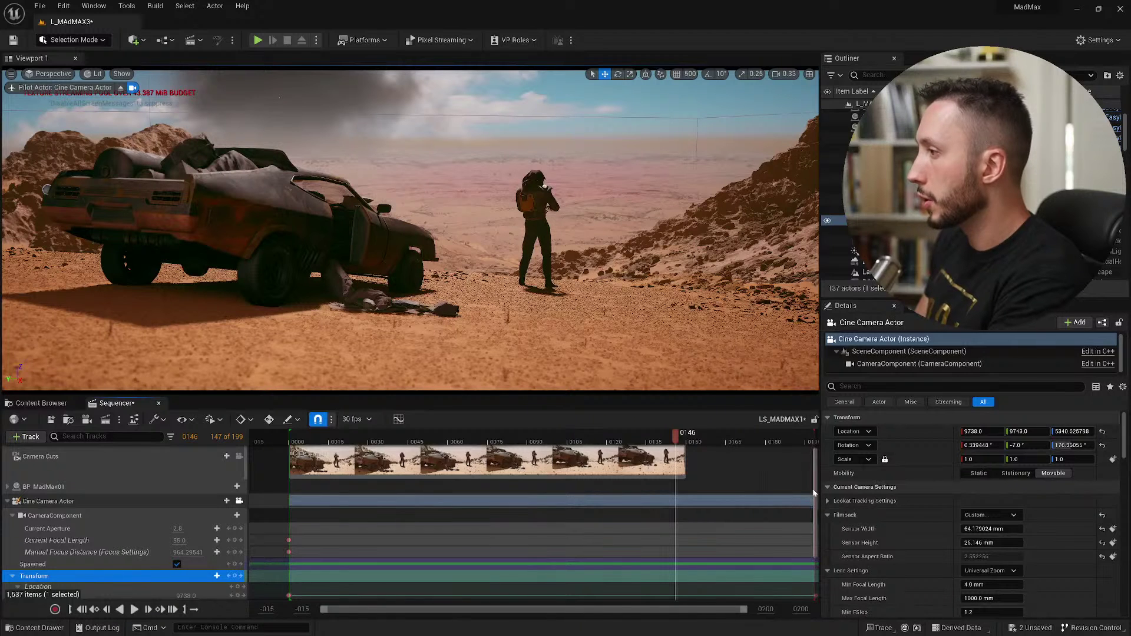
scroll(754, 548, "down", 1)
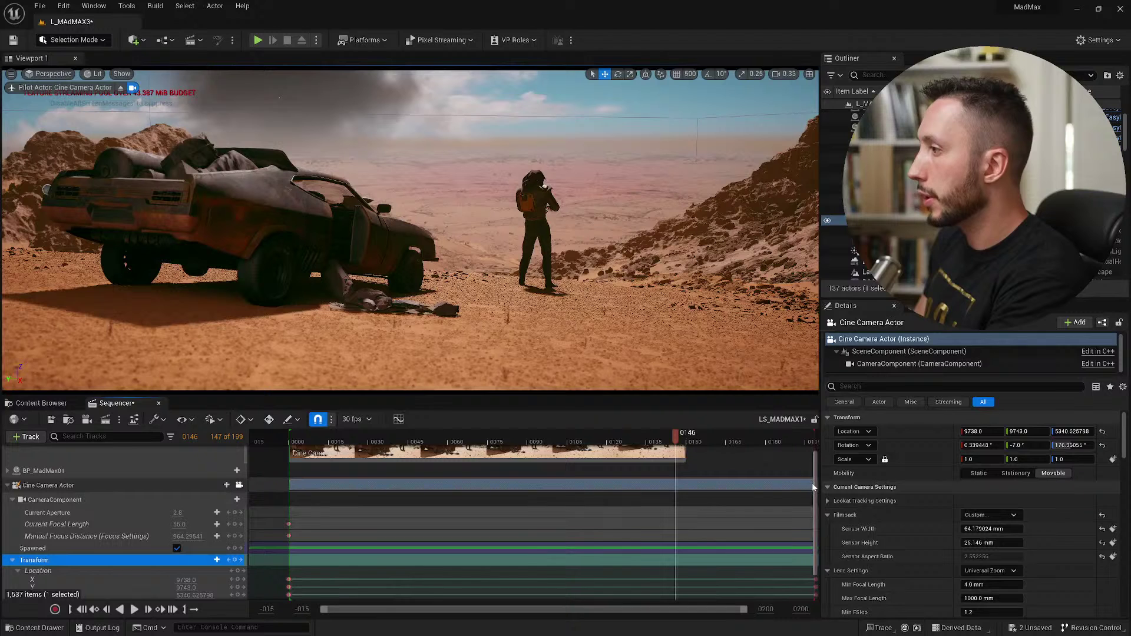
left_click_drag(812, 484, 812, 508)
scroll(525, 561, "down", 2)
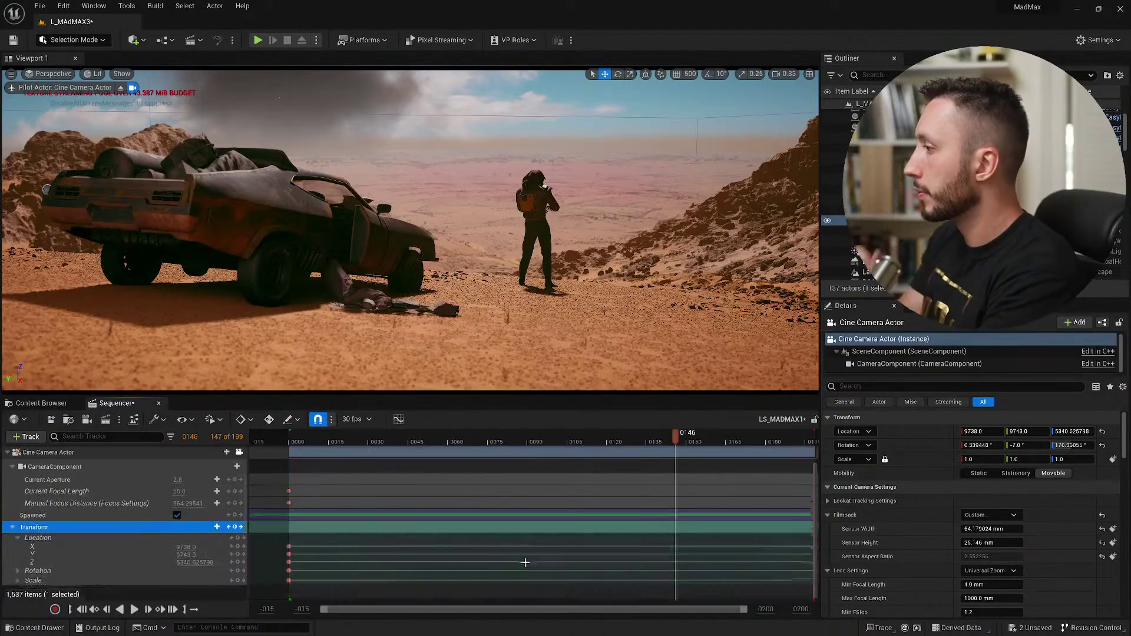
left_click_drag(677, 442, 826, 452)
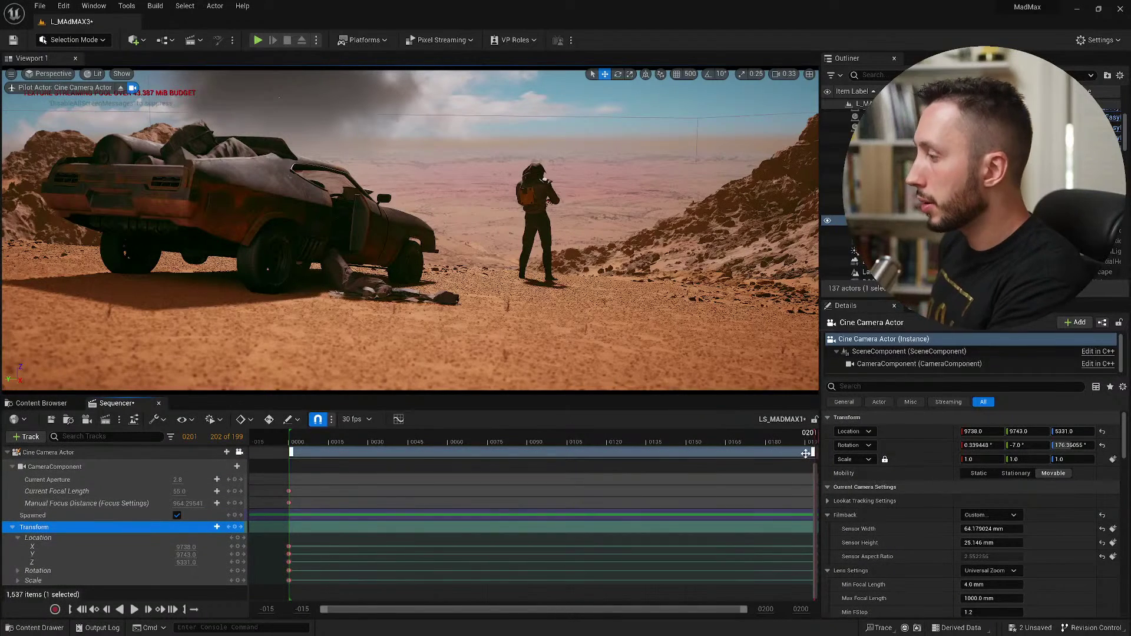
key("ctrl+z")
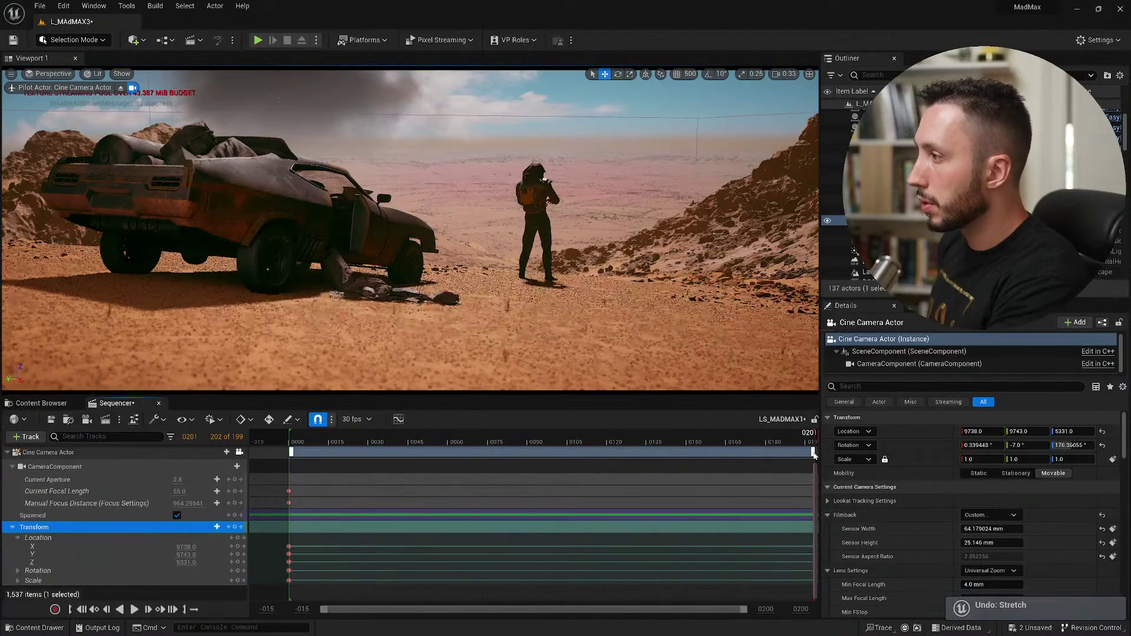
Set the view range end to 0205 and adjust the end of the Cine Camera Actor's stretched section to about frame 198.
scroll(812, 452, "up", 3)
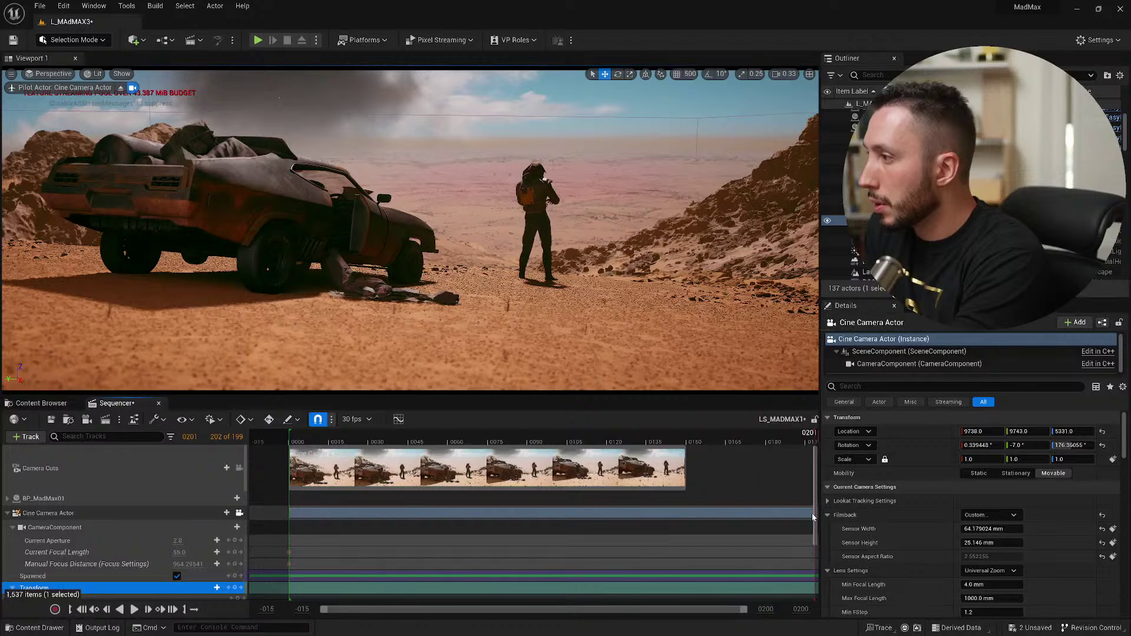
scroll(812, 514, "down", 3)
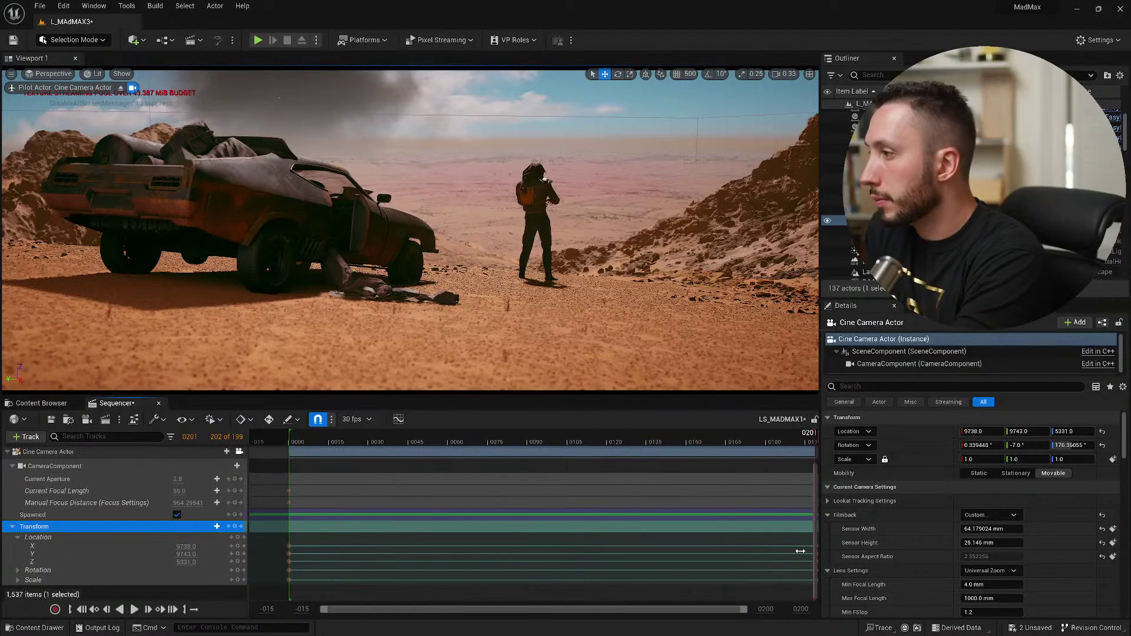
scroll(743, 583, "up", 4)
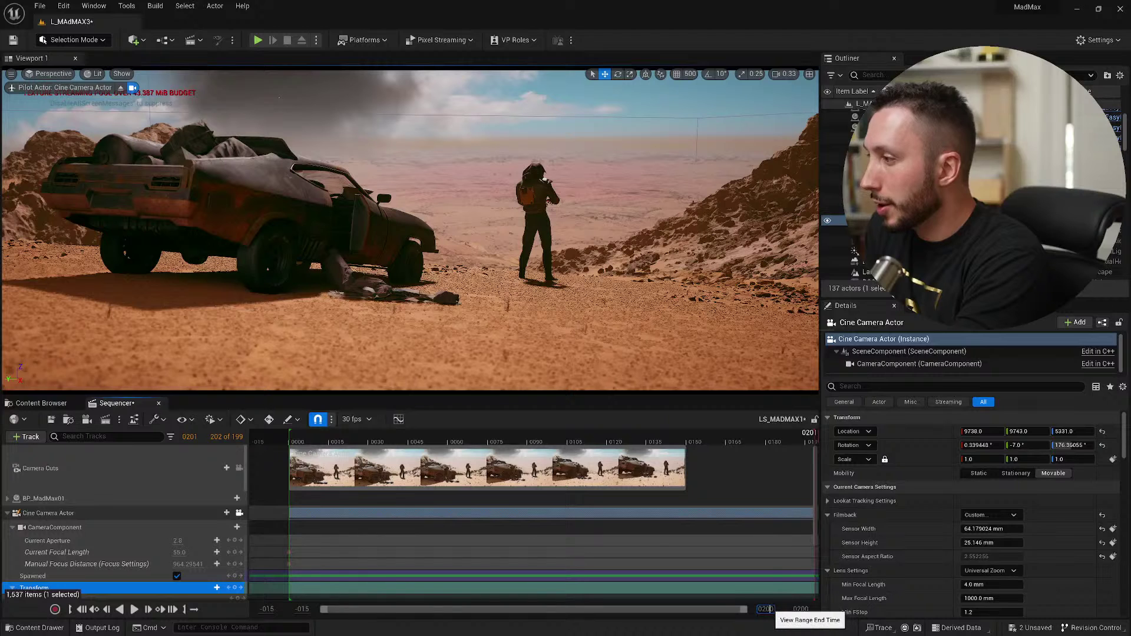
left_click_drag(770, 609, 772, 608)
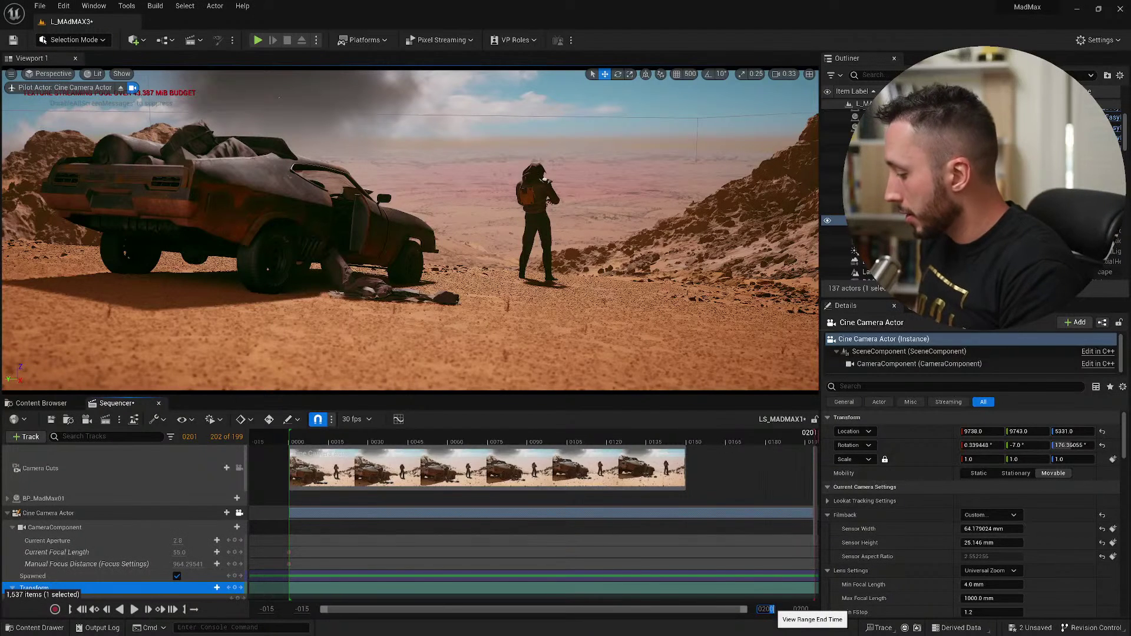
type("5")
key("Return")
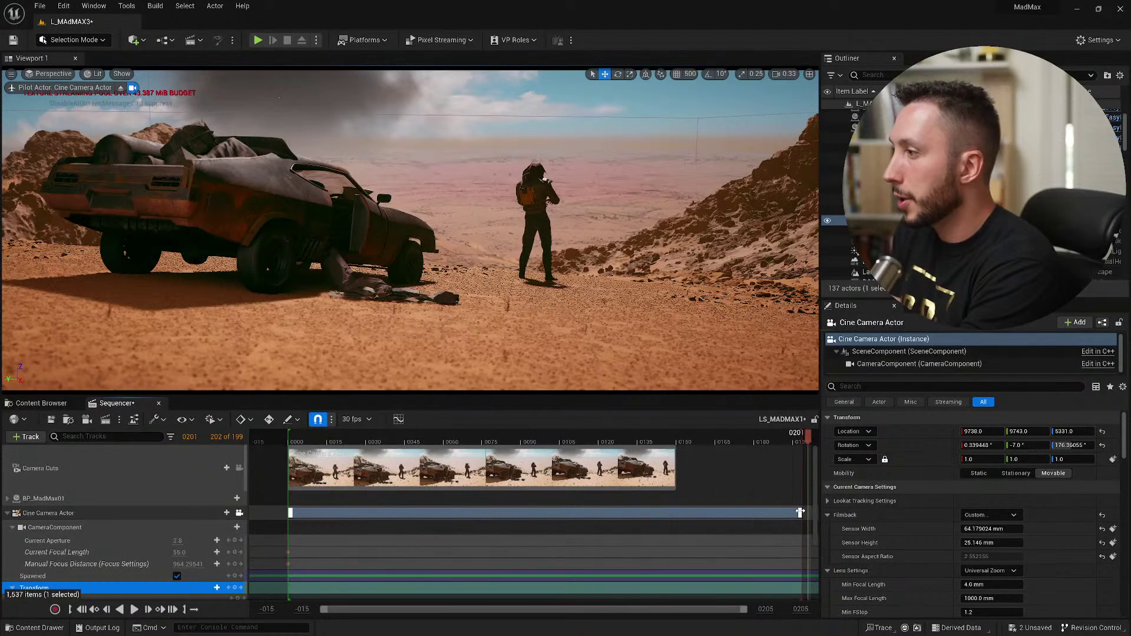
left_click_drag(797, 511, 796, 511)
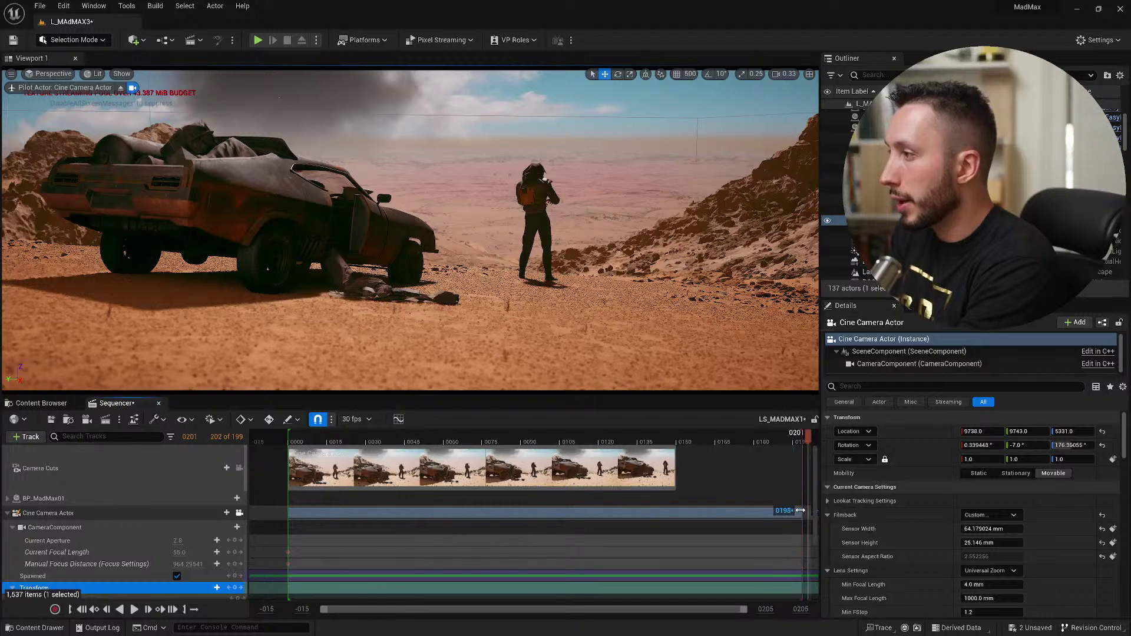
Select the camera's transform keys at the end of the sequence and move the playhead to frame 189.
scroll(799, 554, "down", 3)
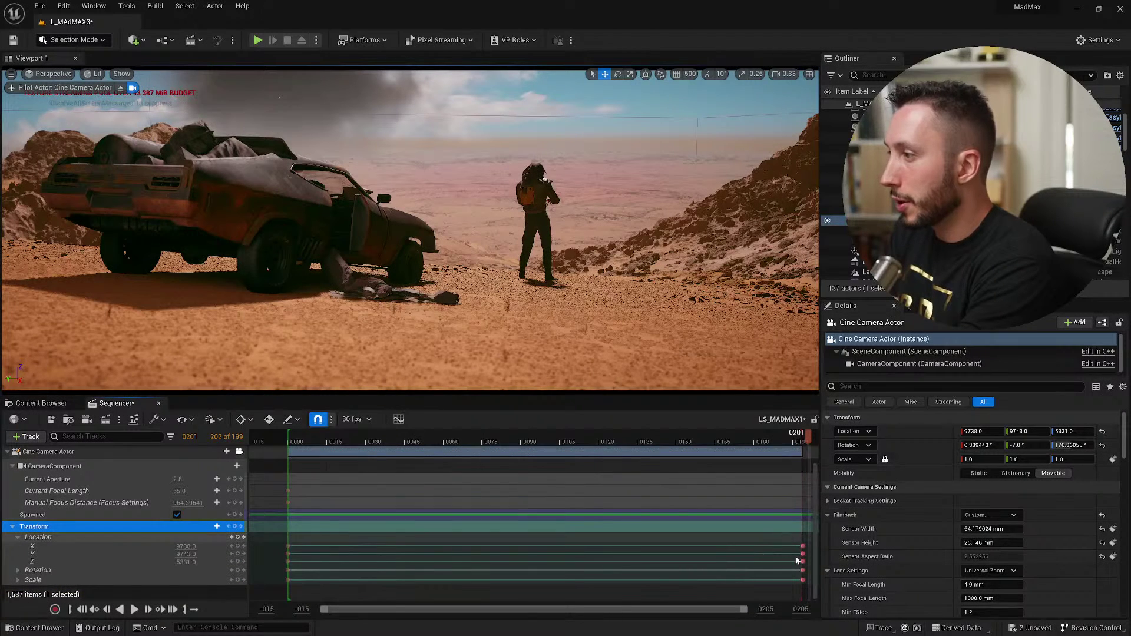
left_click_drag(786, 538, 784, 580)
left_click_drag(793, 442, 772, 443)
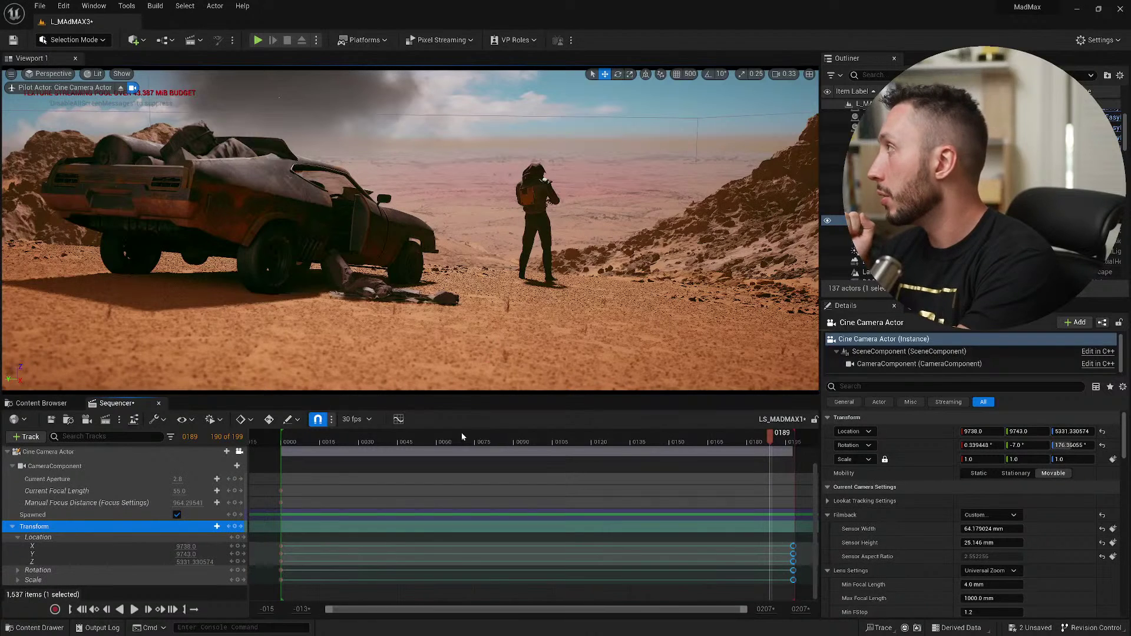
Switch the viewport to Unlit and open the Sequencer curve editor, moving its window clear of the Location channels.
left_click(94, 74)
left_click(118, 127)
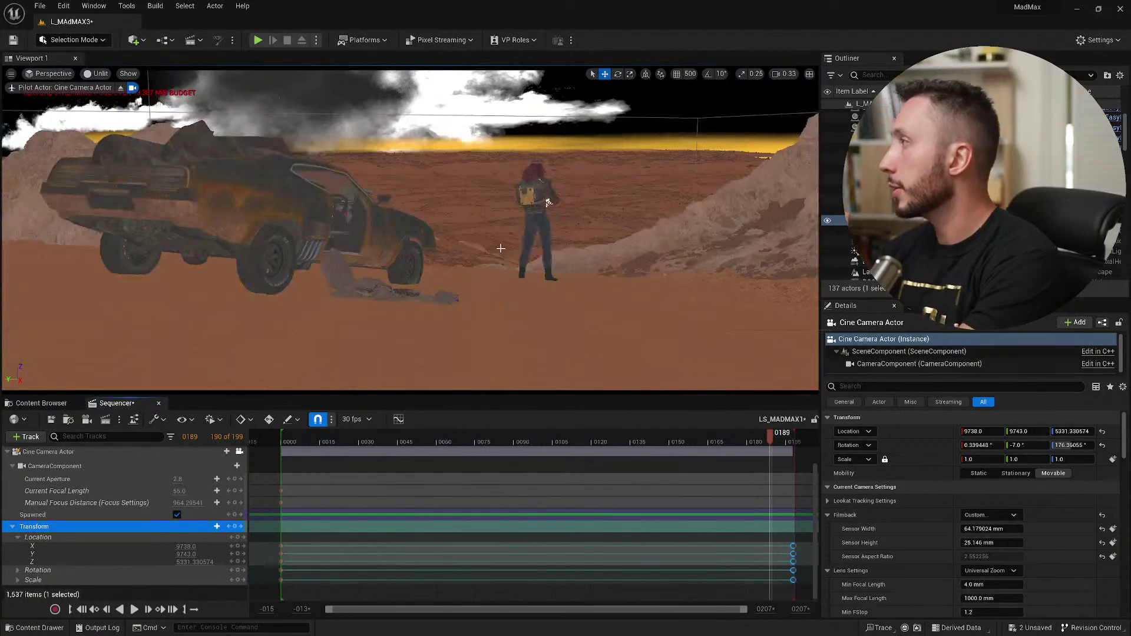
left_click(399, 419)
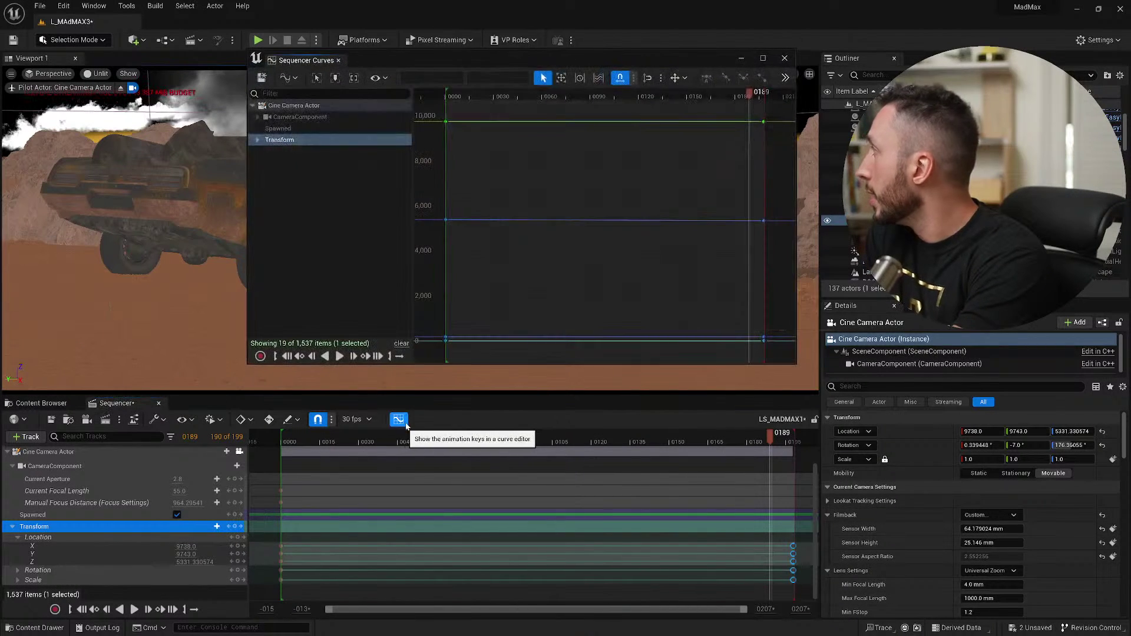
left_click_drag(631, 59, 450, 175)
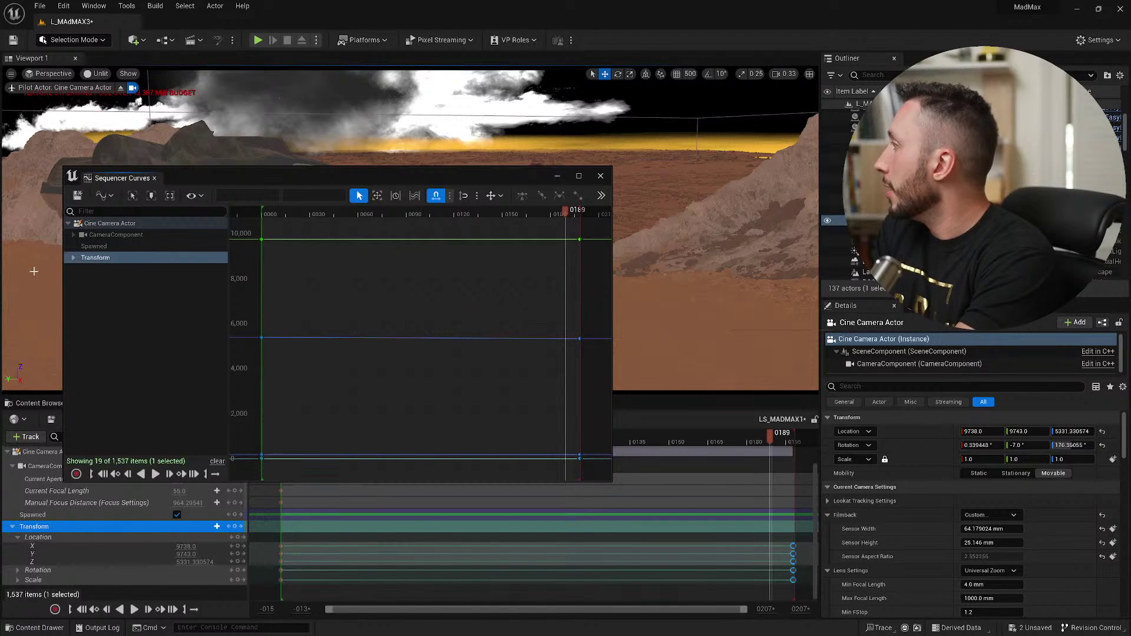
Isolate the camera's Location Z curve and scrub along its beginning, ending at frame 41.
left_click(74, 258)
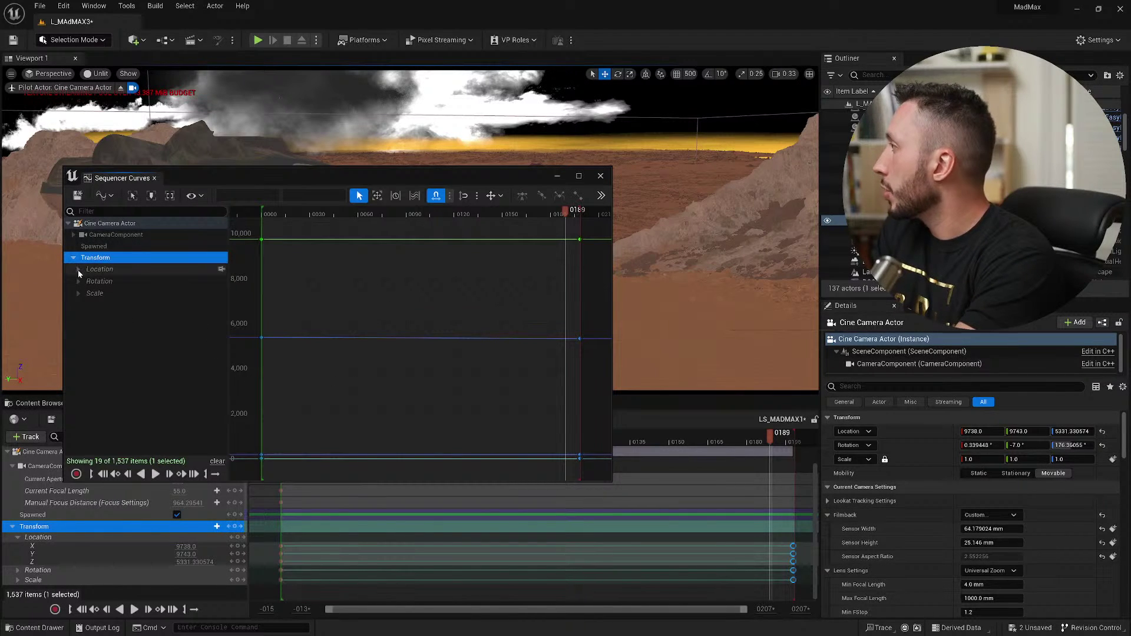
left_click(78, 269)
left_click(118, 305)
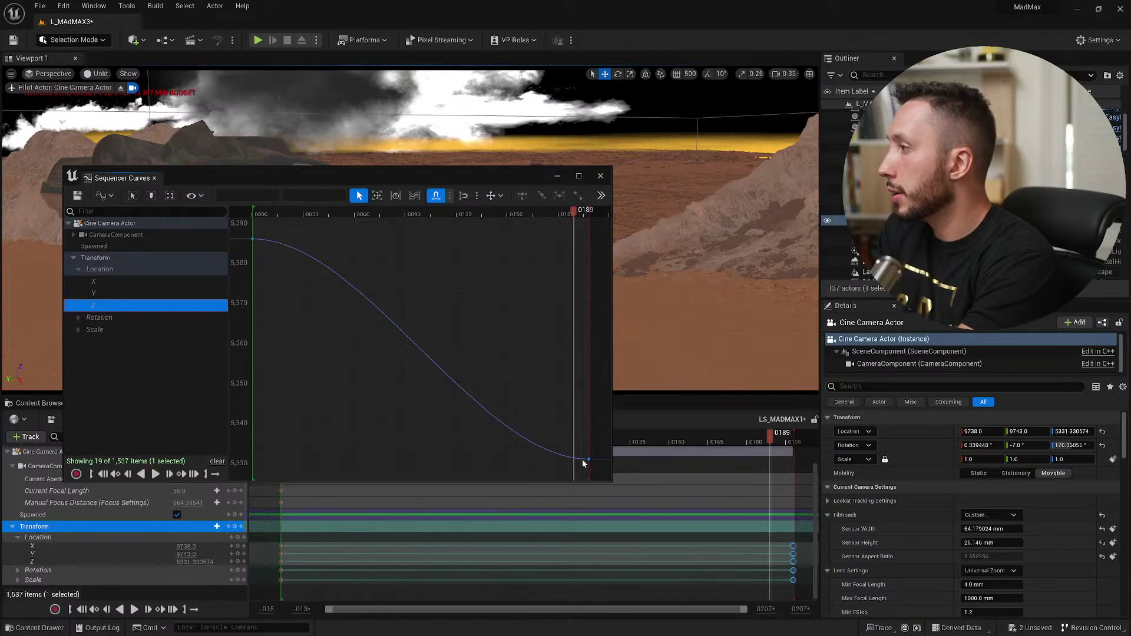
left_click_drag(348, 211, 300, 224)
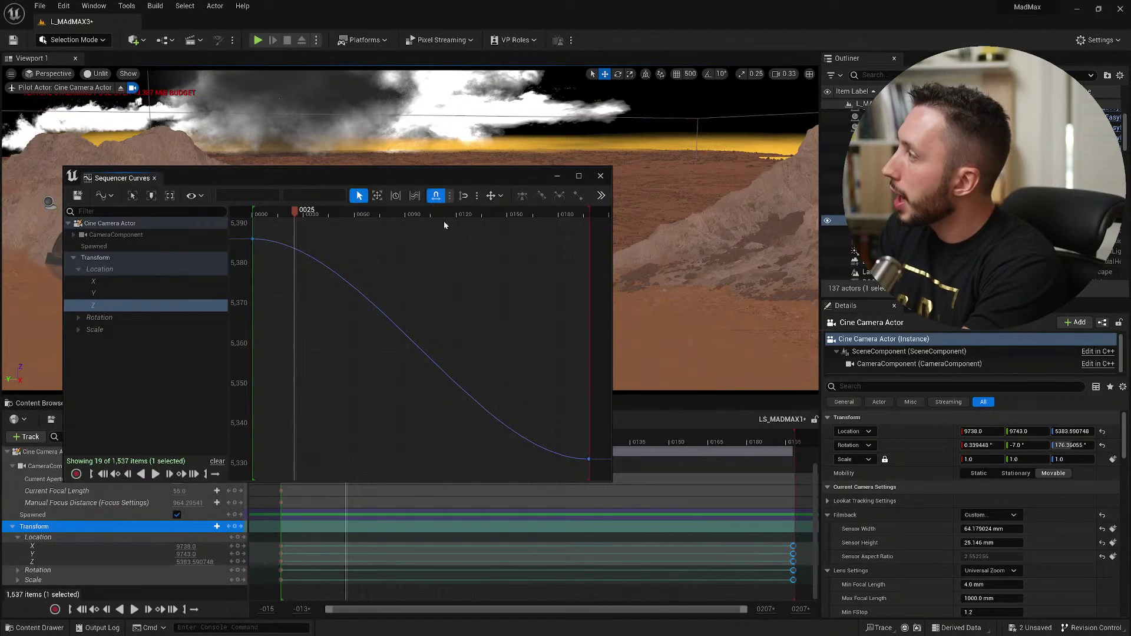
left_click_drag(443, 222, 323, 231)
Try raising the tangent of the Location Z curve's first key, and undo the change.
left_click(252, 239)
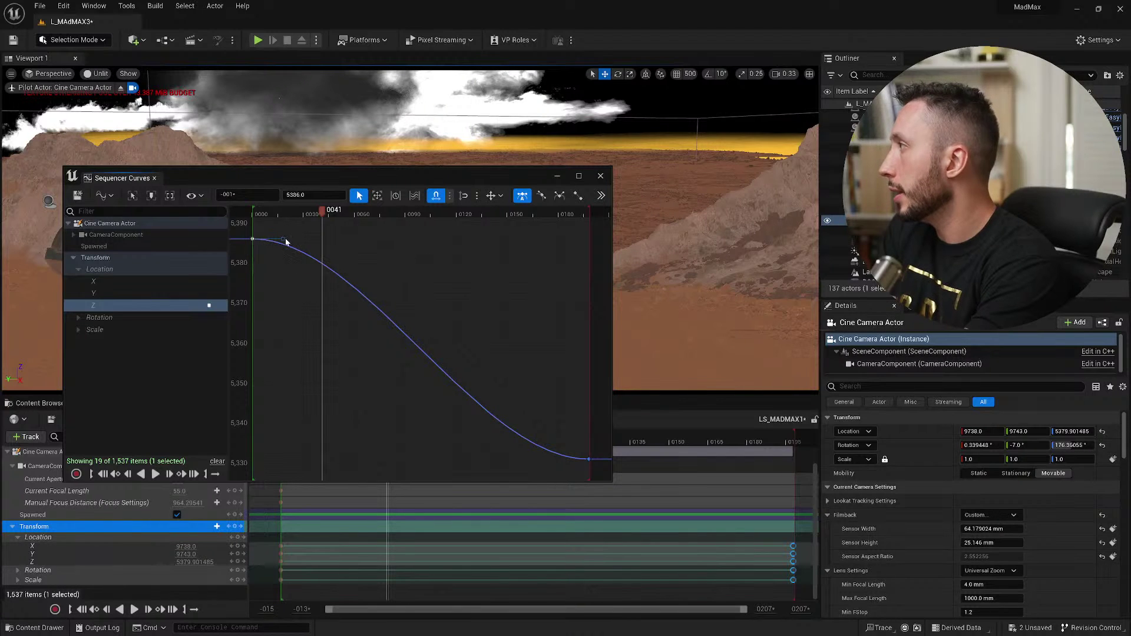
mouse_move(284, 240)
left_mouse_down()
mouse_move(276, 206)
mouse_move(283, 233)
left_mouse_up()
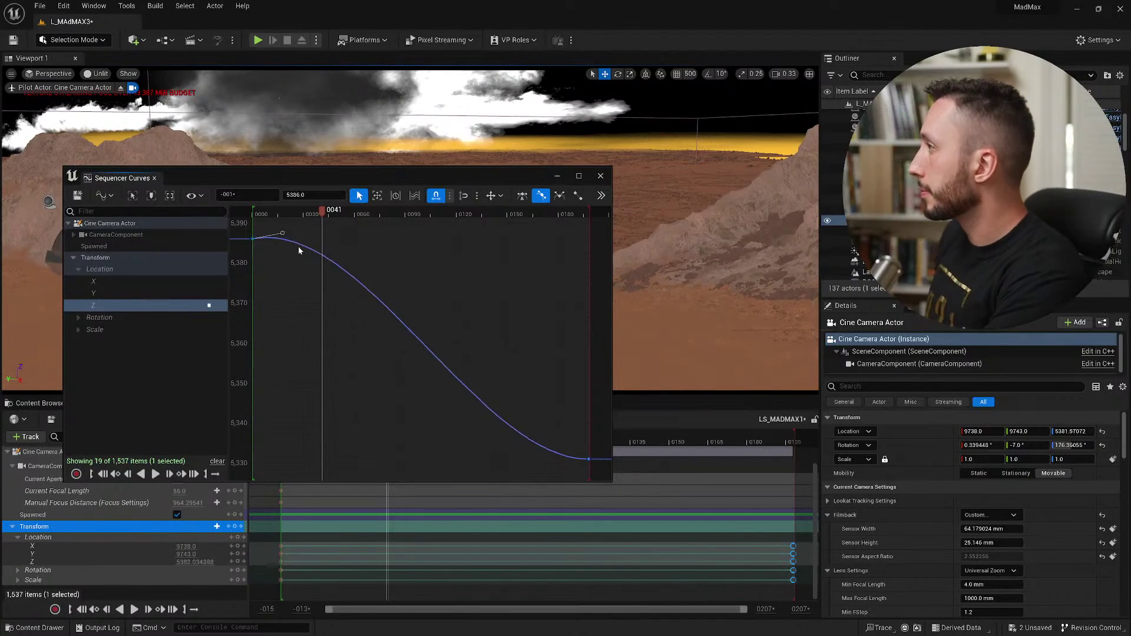
key("ctrl+z")
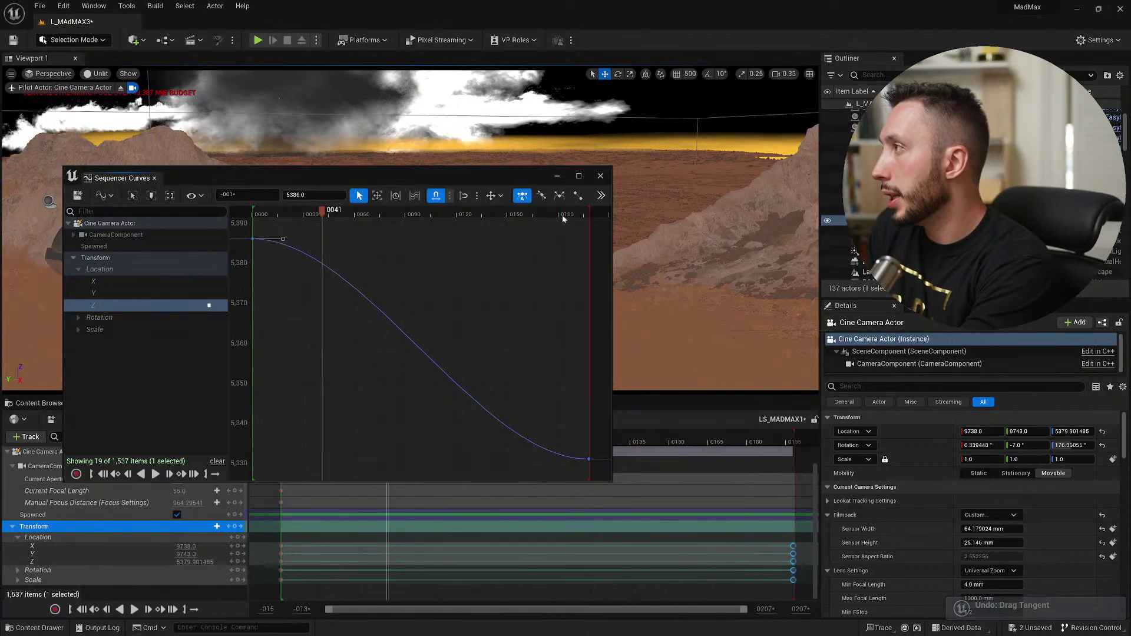
Try Linear interpolation on the last key of the Location Z curve with the playhead at frame 193, and undo it.
left_click(581, 213)
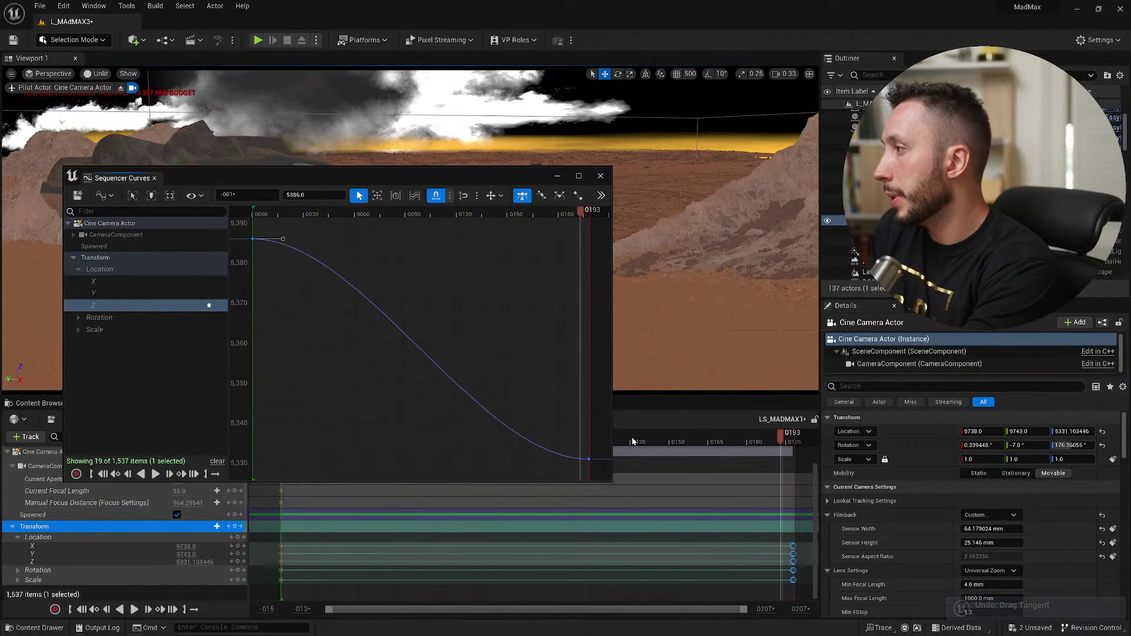
right_click(589, 460)
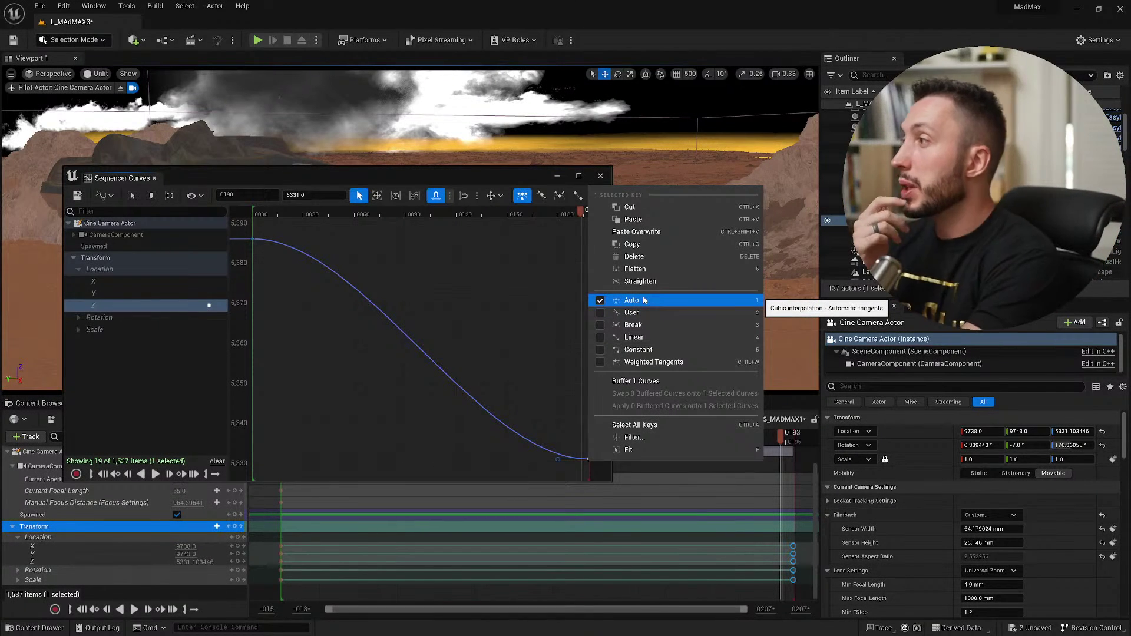
left_click_drag(554, 460, 589, 459)
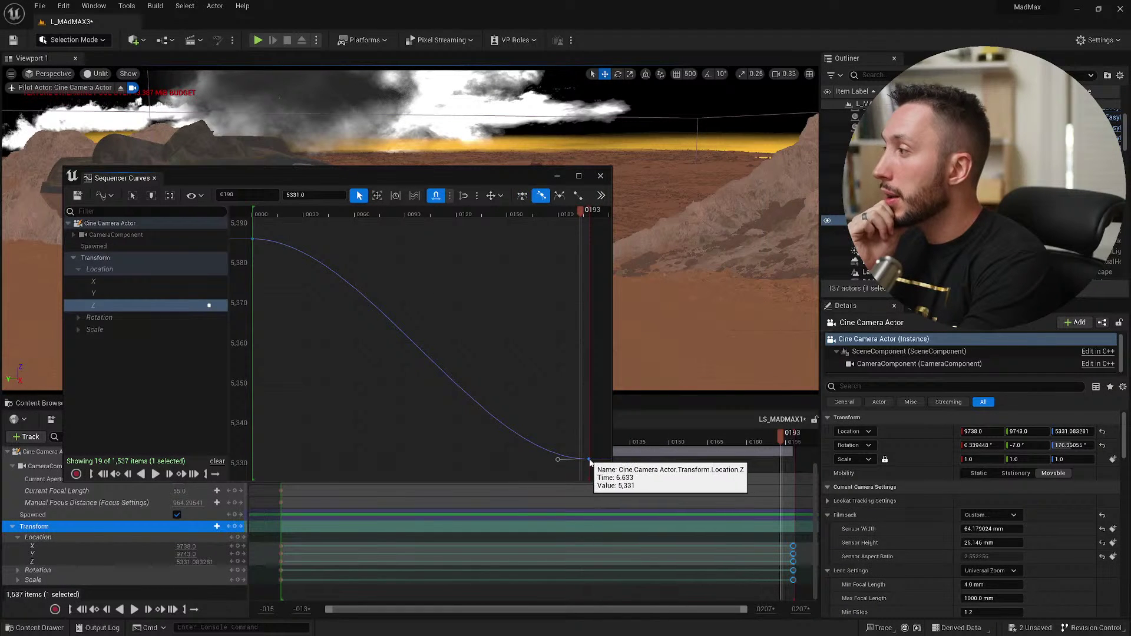
right_click(589, 459)
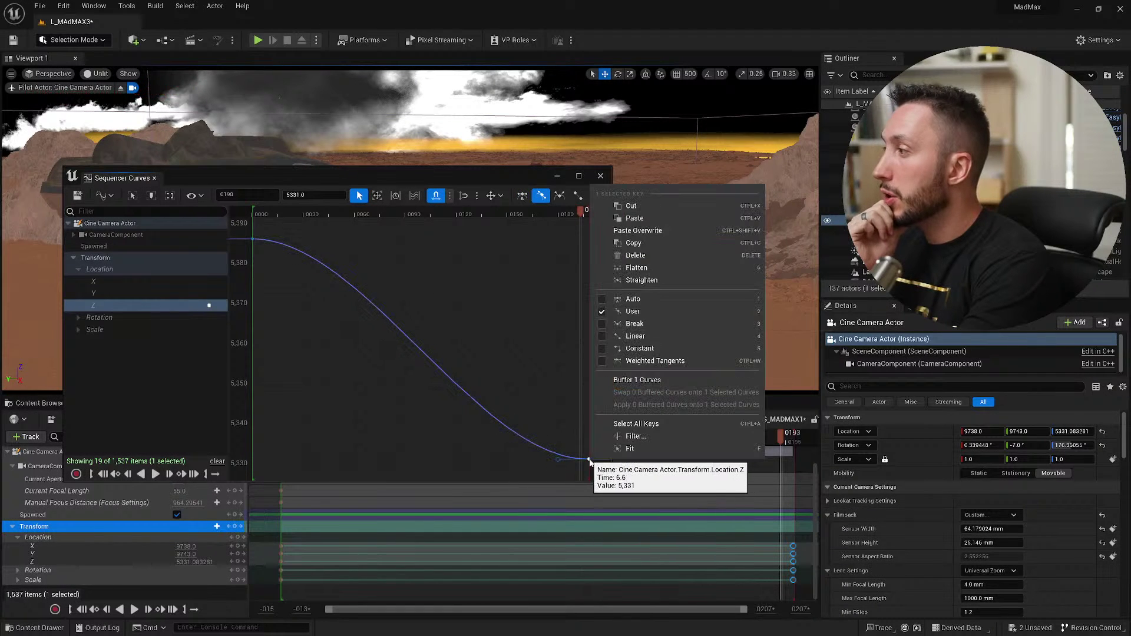
left_click(656, 338)
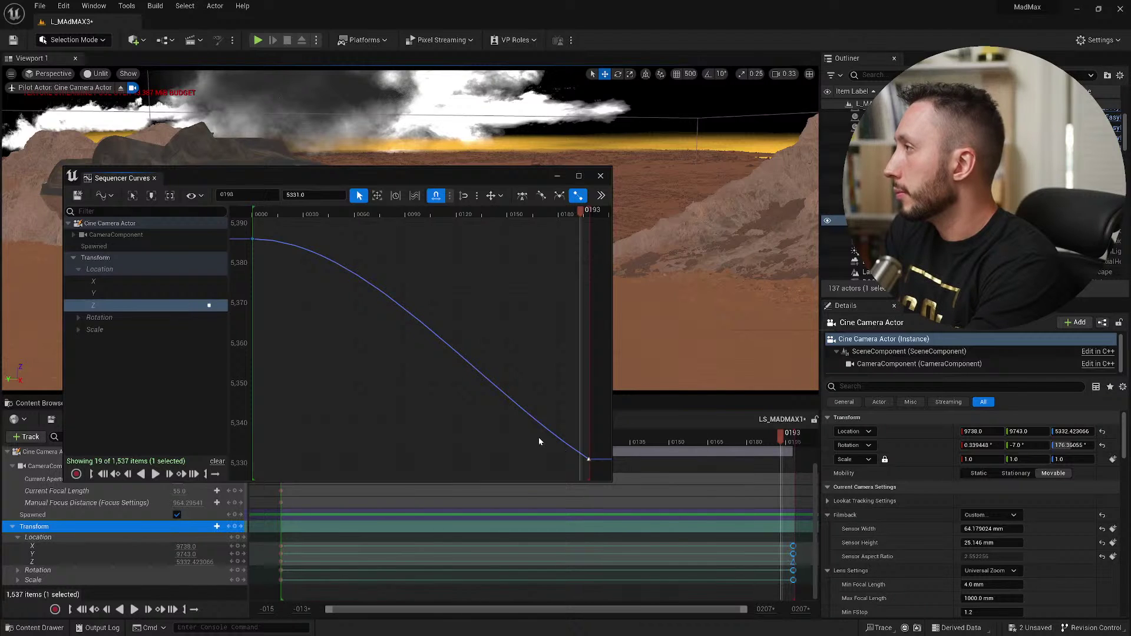
mouse_move(589, 460)
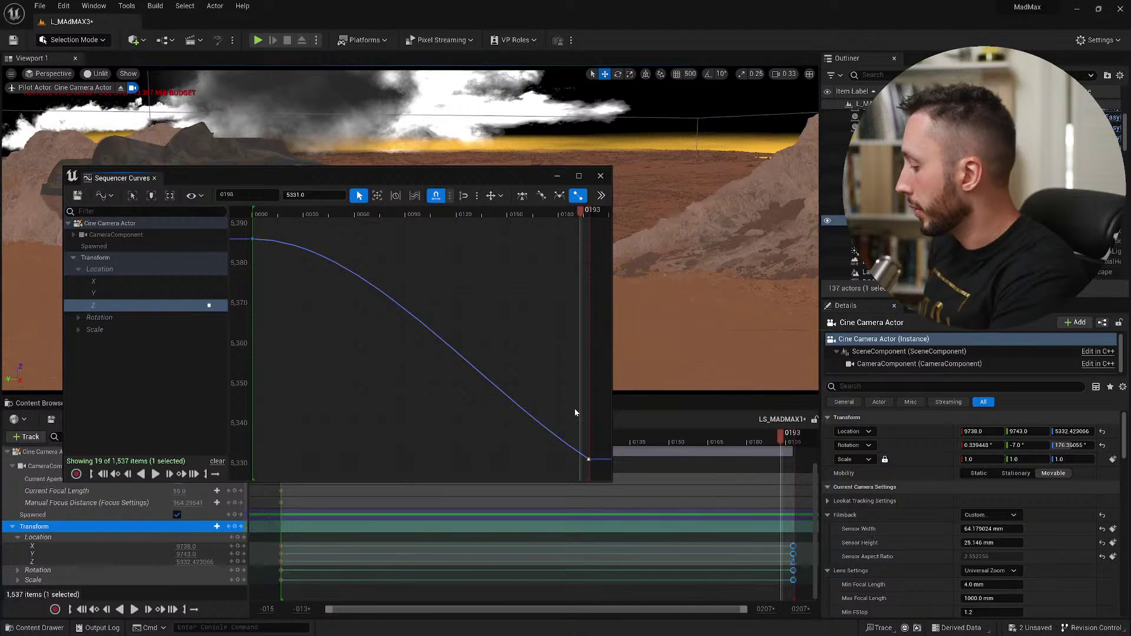
key("ctrl+z")
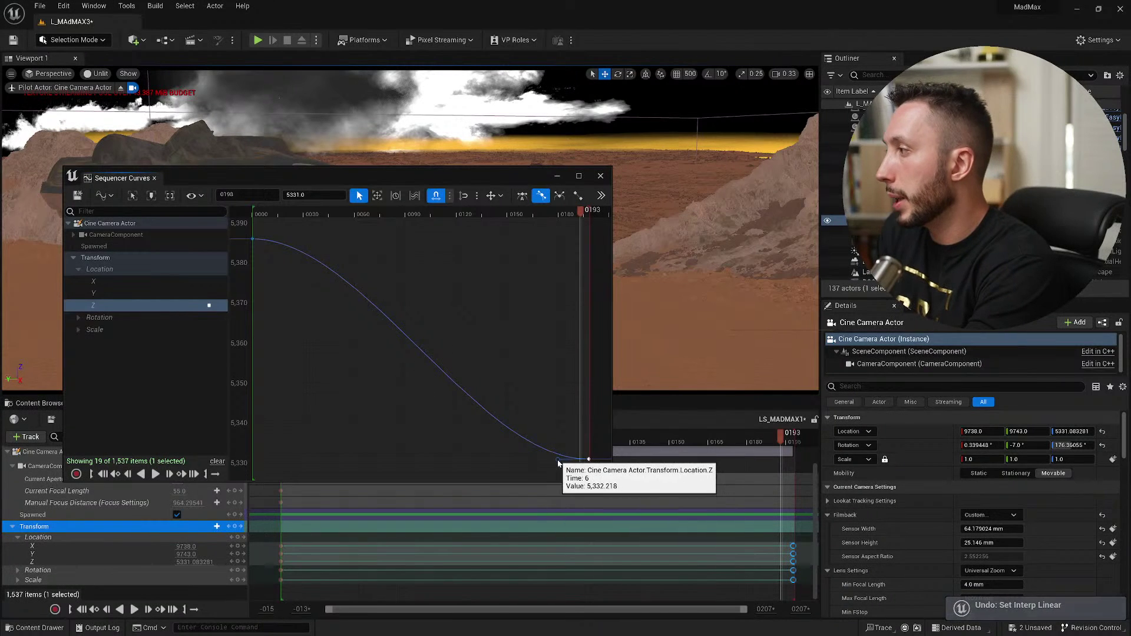
Raise the incoming tangent of the Location Z curve's last key for a steeper ending, and lower the first key's tangent slightly.
mouse_move(558, 462)
left_mouse_down()
mouse_move(575, 433)
mouse_move(569, 444)
left_mouse_up()
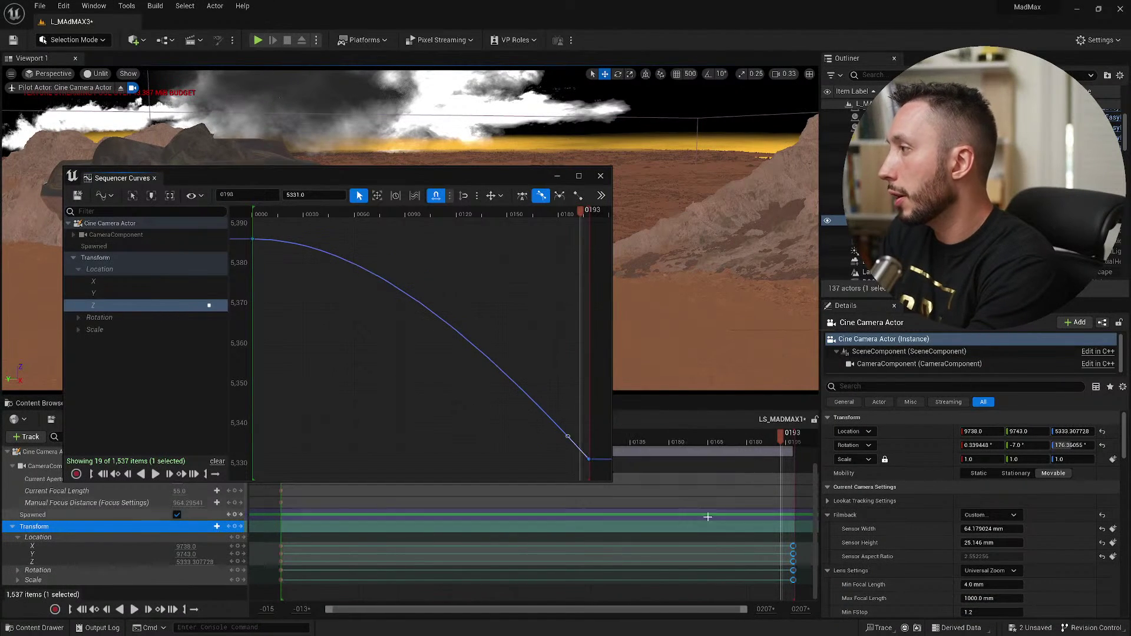
left_click(252, 238)
left_click_drag(281, 239, 283, 240)
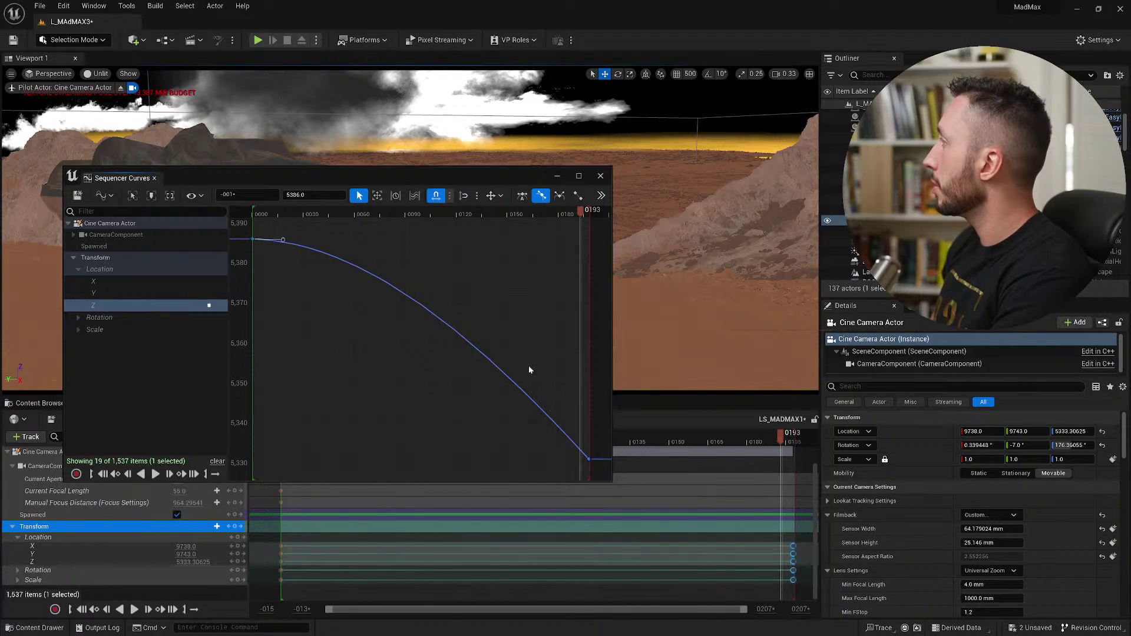
Move the curve editor window clear of the car and character, and preview the camera's descent from frame 23 with Location Z shown.
left_click_drag(534, 215, 334, 253)
left_click(109, 293)
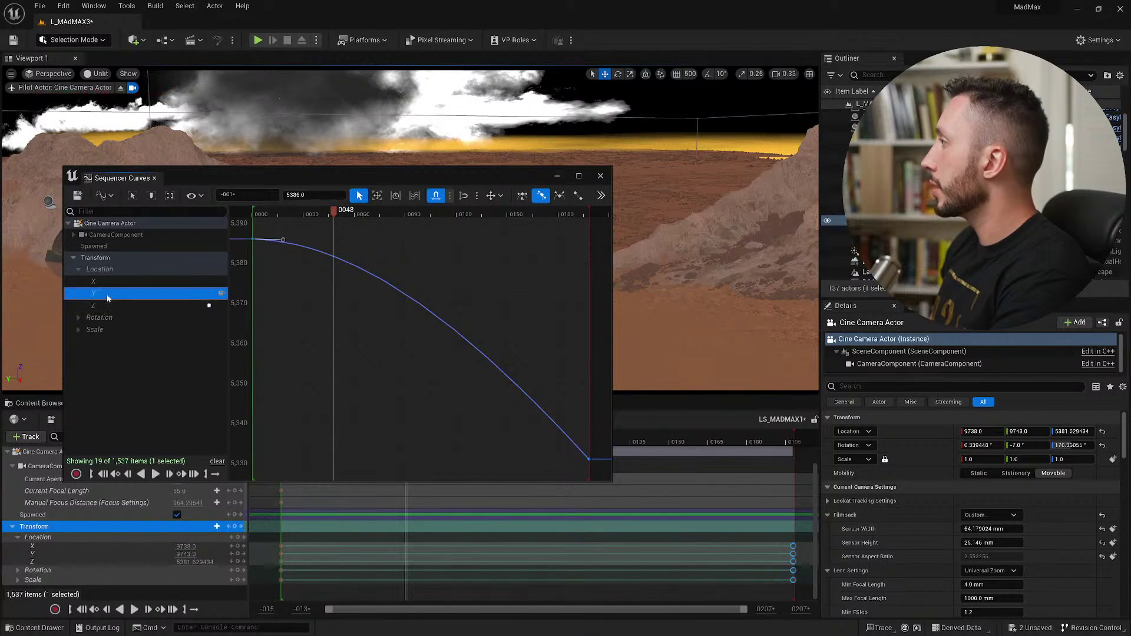
left_click(108, 282)
left_click(101, 308)
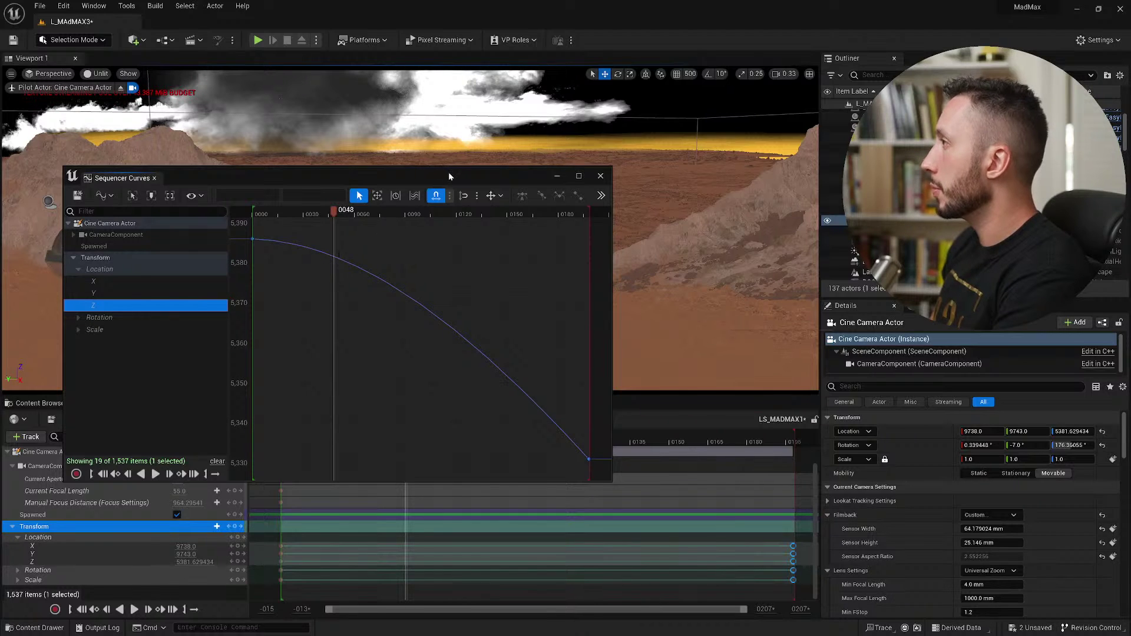
left_click_drag(448, 172, 656, 288)
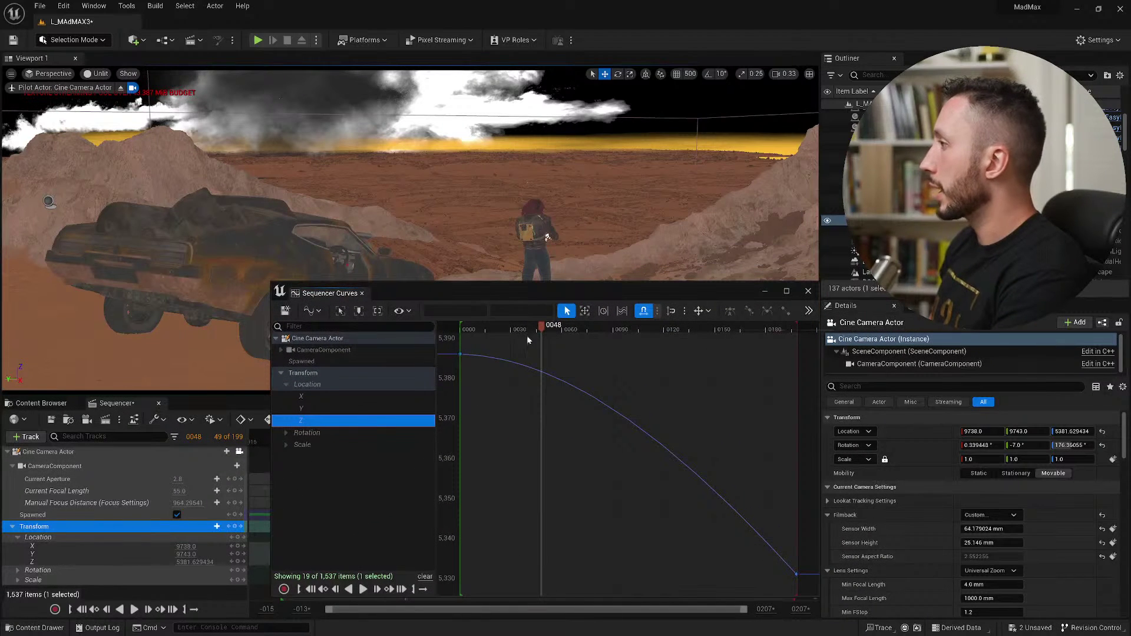
left_click_drag(527, 329, 499, 328)
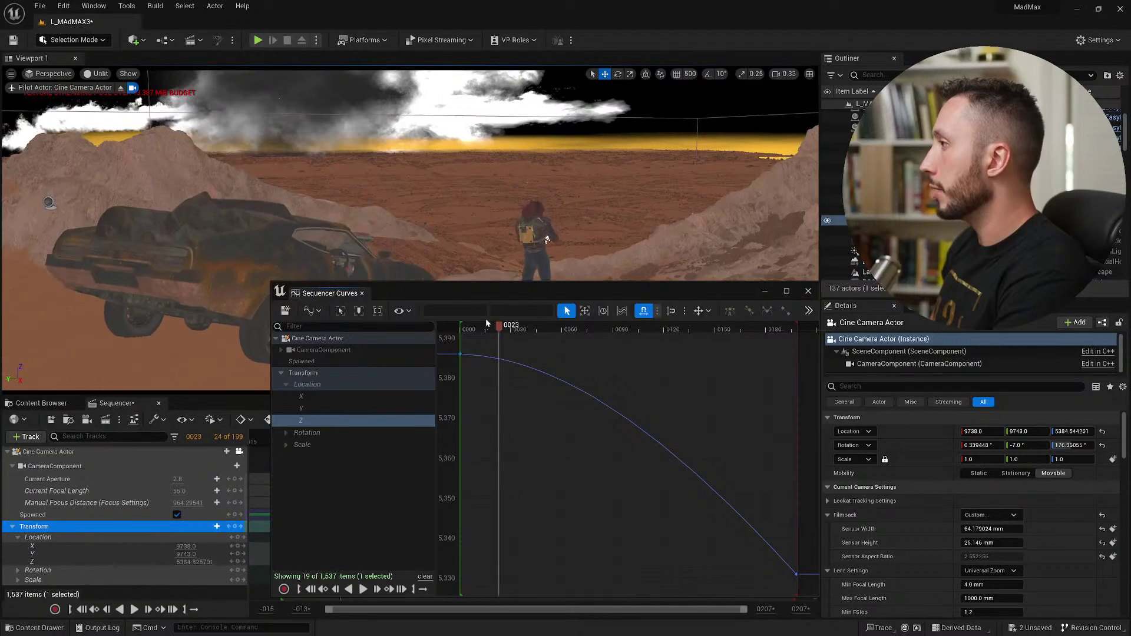
key("space")
key("space")
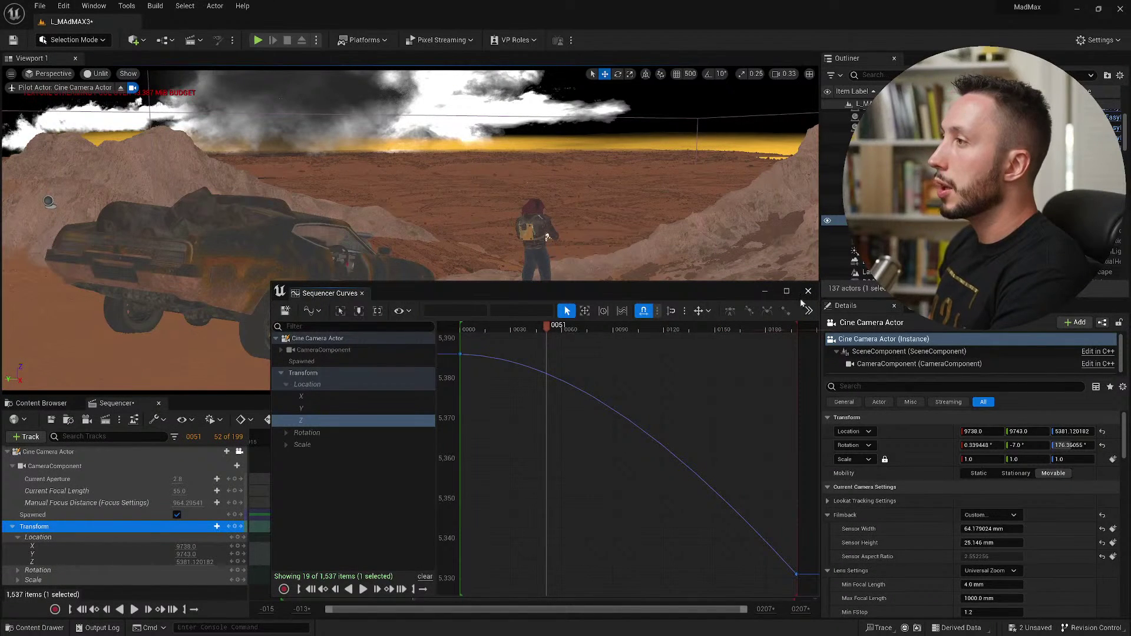
Minimize the curve editor, play the sequence from frame 3, and compare the camera move with the reference film clip.
left_click(766, 292)
left_click_drag(333, 443, 289, 443)
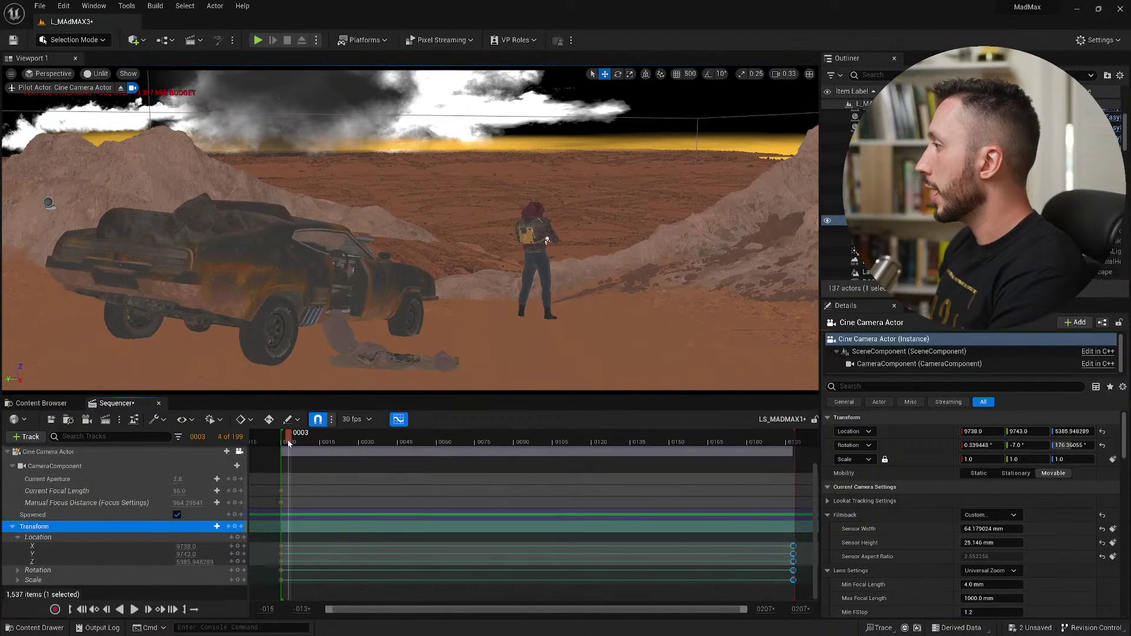
left_click(134, 610)
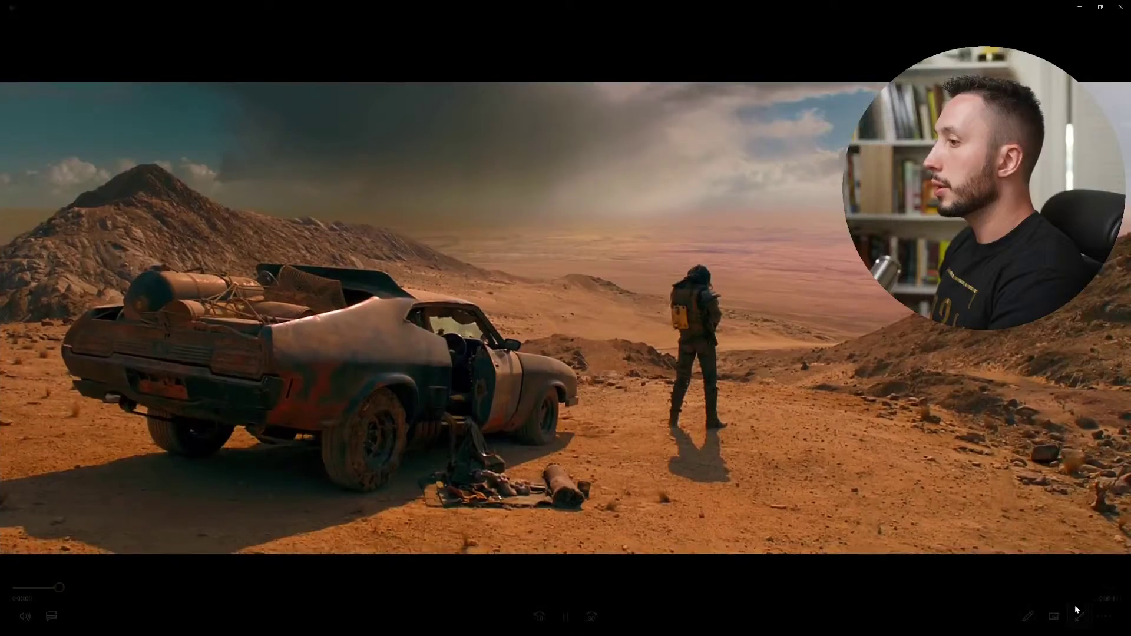
left_click(558, 616)
left_click(1077, 7)
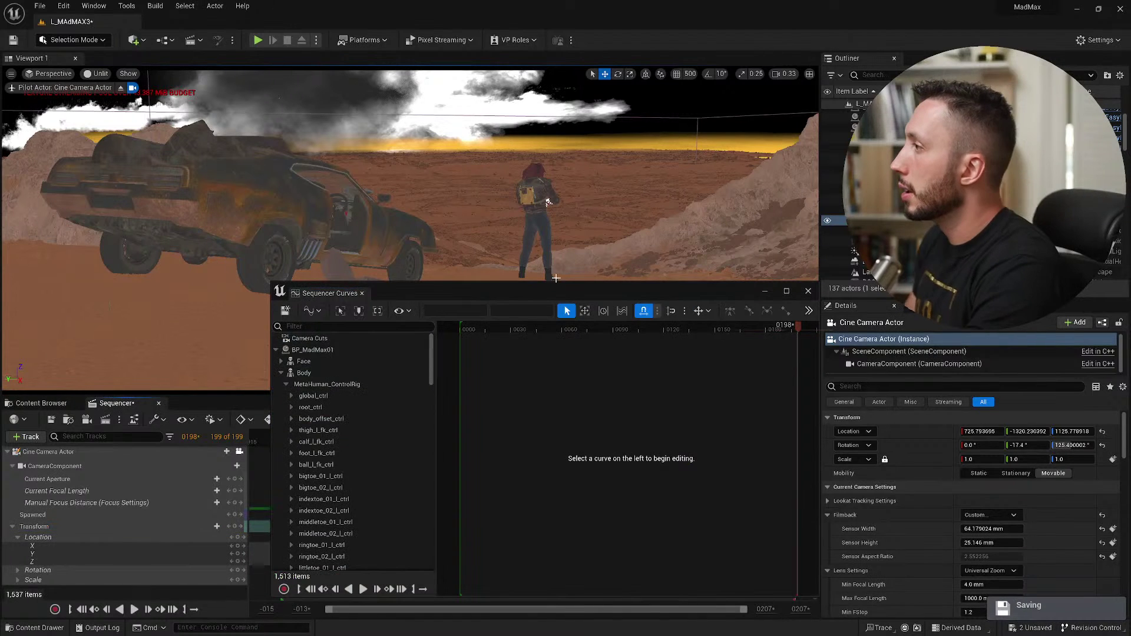
Position the curve editor above the timeline and isolate the Cine Camera Actor's Location Z curve.
left_click_drag(553, 294, 604, 137)
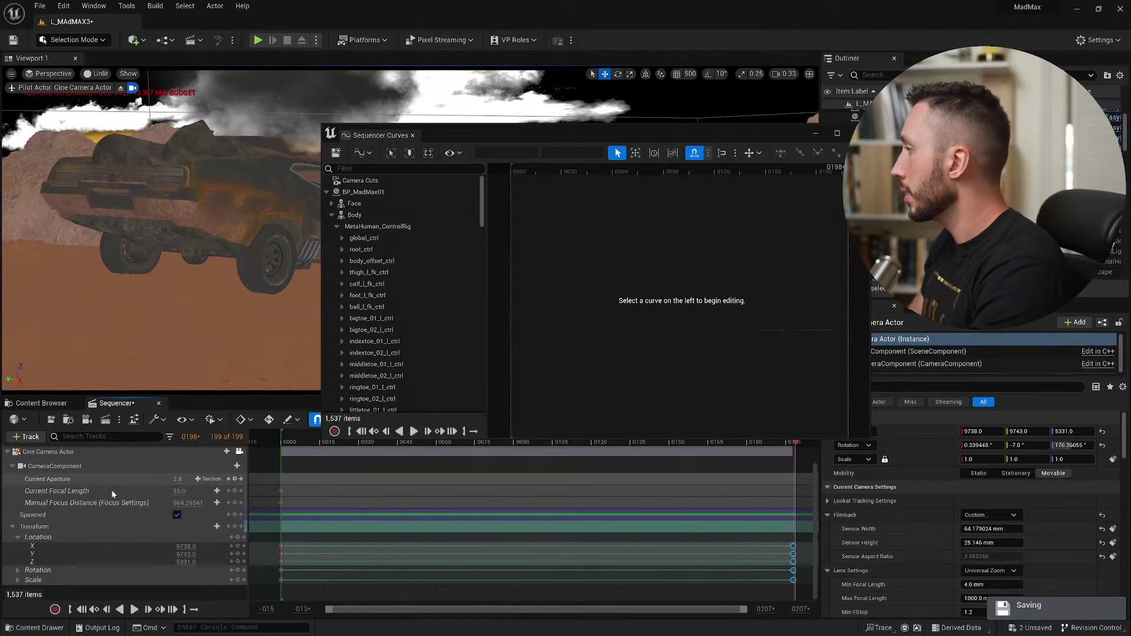
left_click(41, 526)
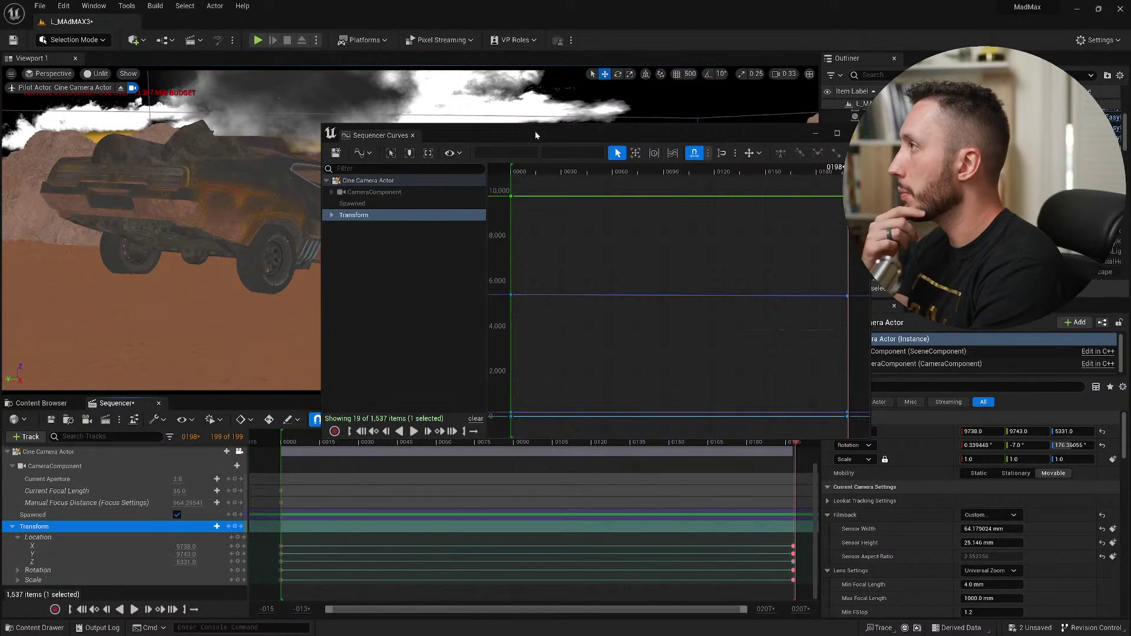
left_click_drag(535, 134, 466, 114)
left_click(261, 197)
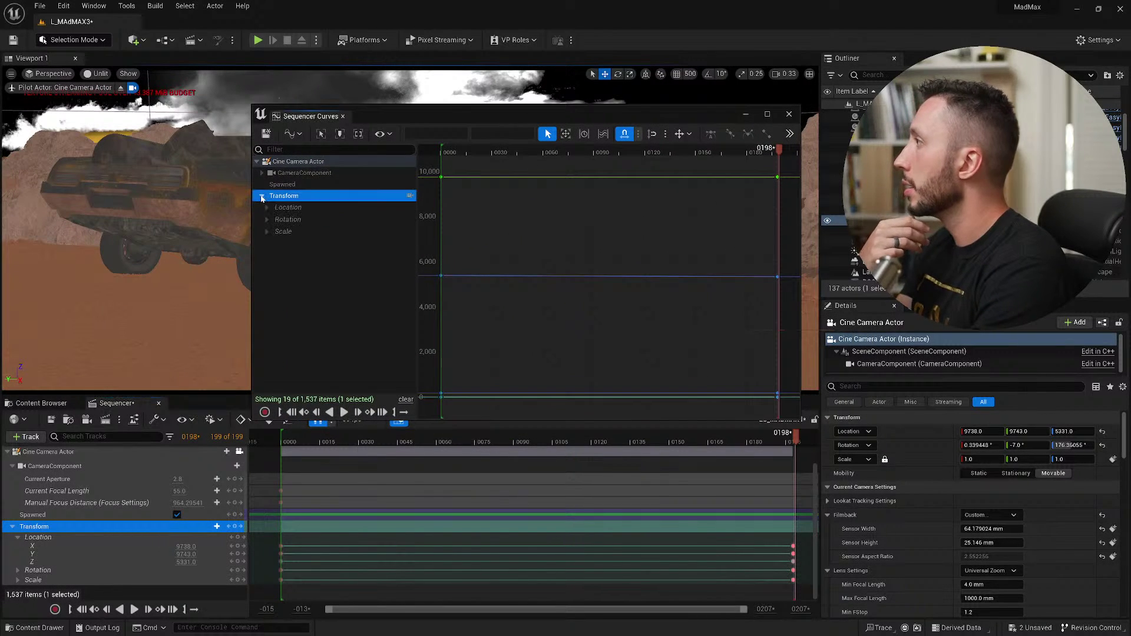
left_click(267, 208)
left_click(284, 243)
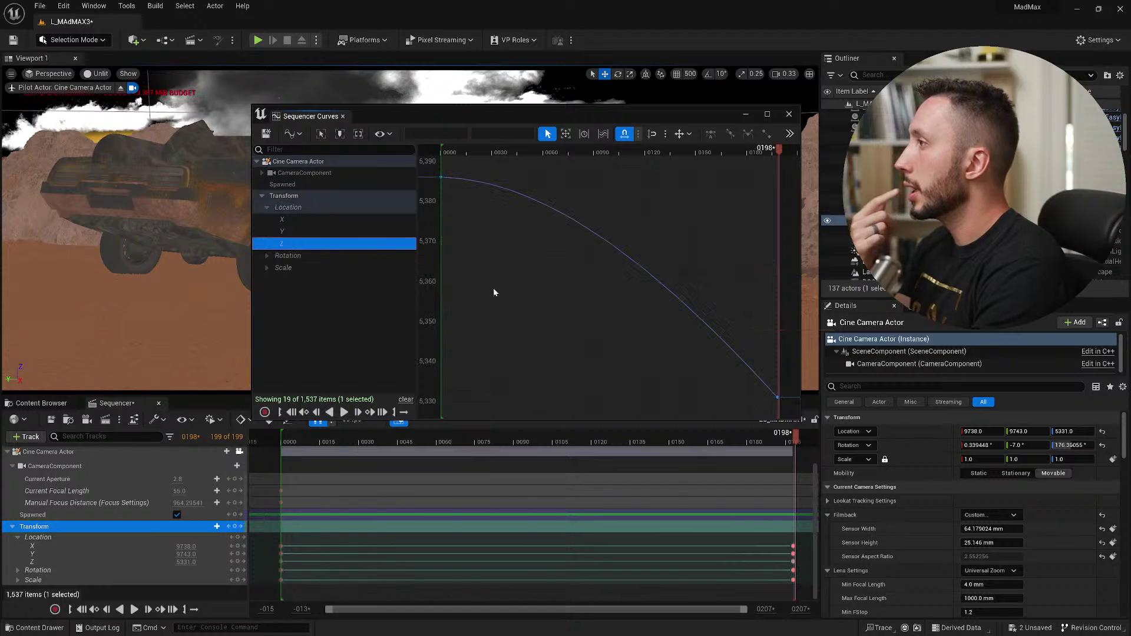
Try reshaping the start of the Location Z curve with the first key's unweighted tangent, and undo the change.
left_click(441, 177)
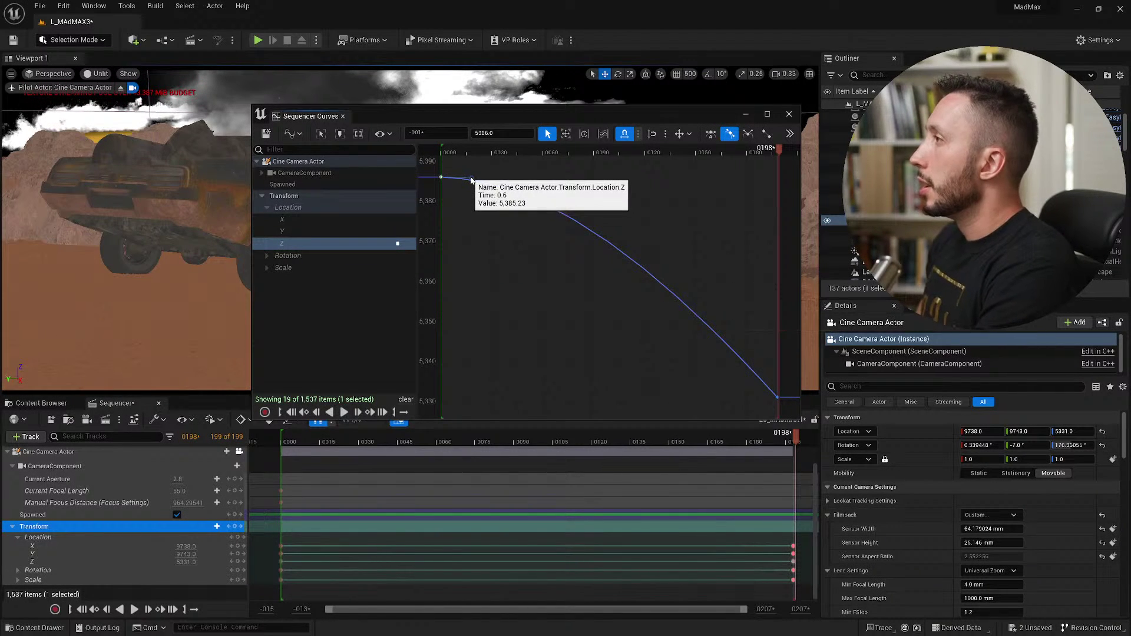
left_click_drag(471, 177, 628, 206)
key("ctrl+z")
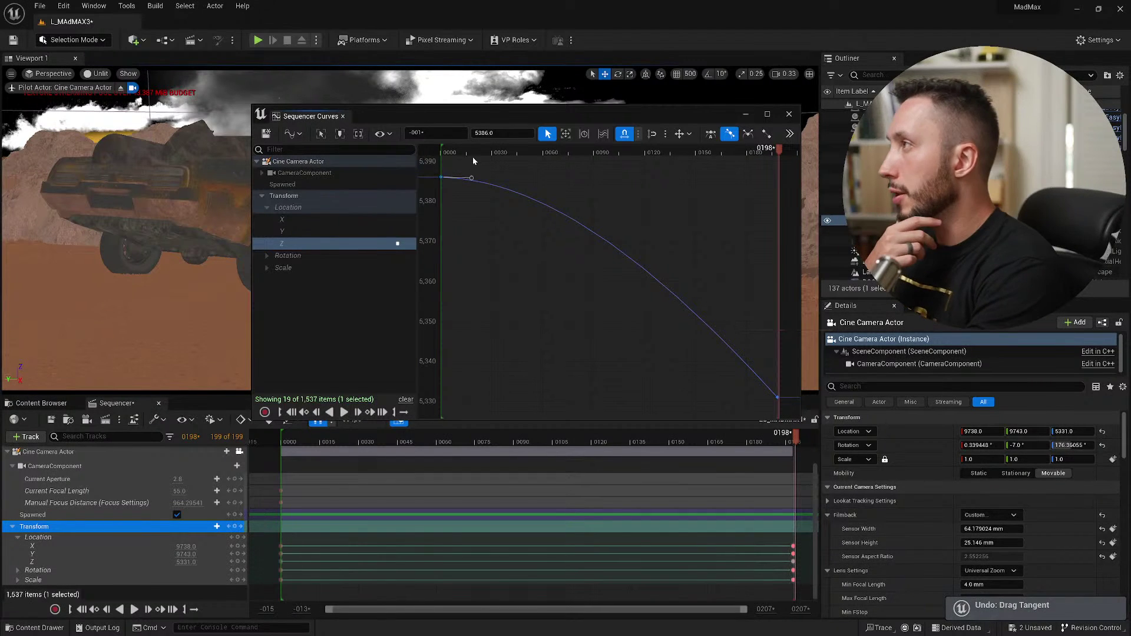
Enable Weighted Tangents on the Location Z curve's first key and extend its handle about three quarters along the sequence.
right_click(442, 178)
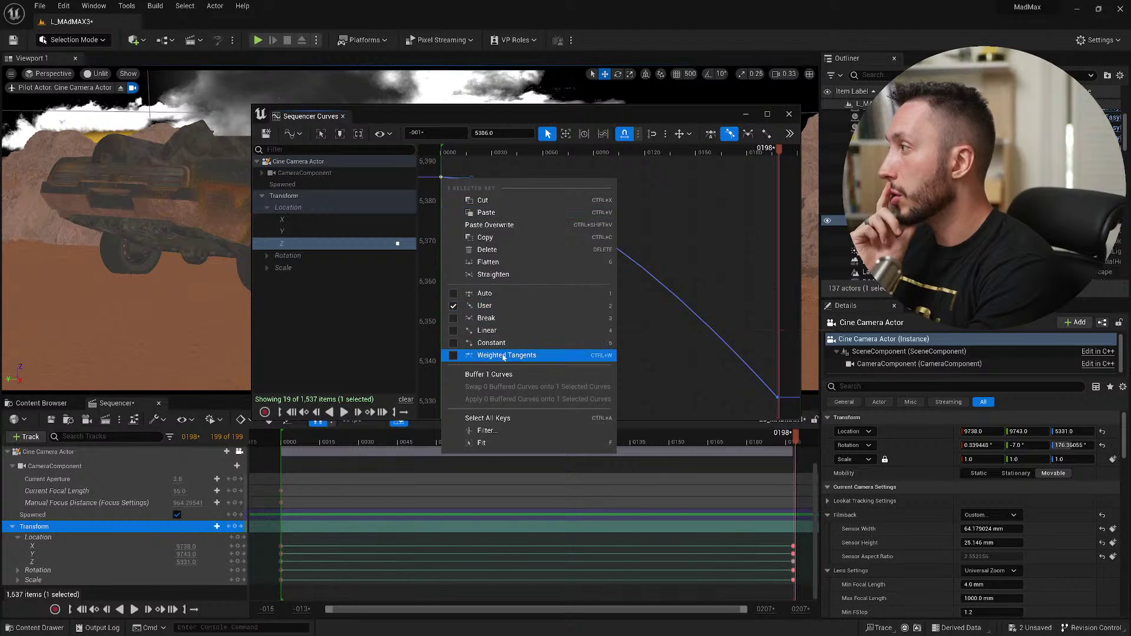
left_click(528, 357)
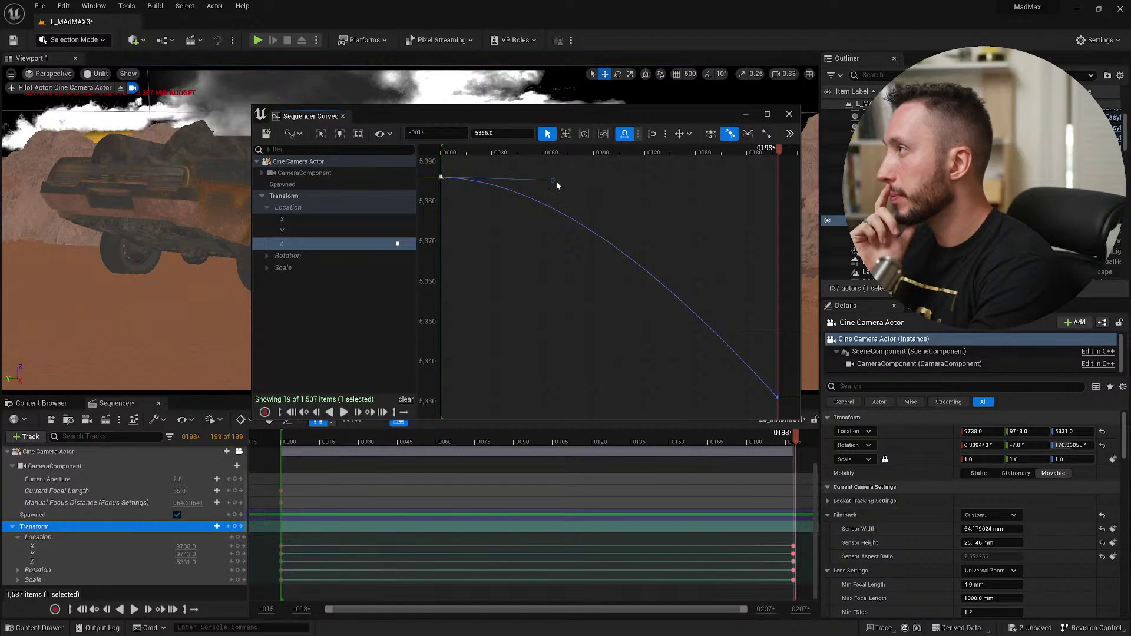
left_click_drag(552, 179, 690, 181)
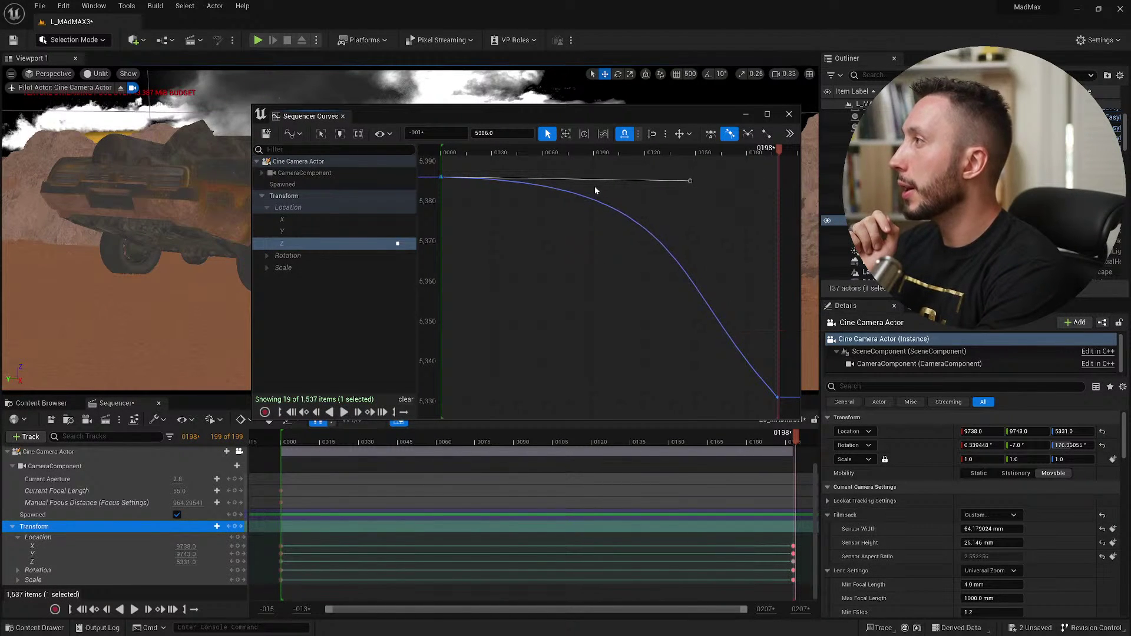
Lengthen and slightly flatten the weighted tangent of the Location Z curve's first key, and save the sequence.
left_click(777, 398)
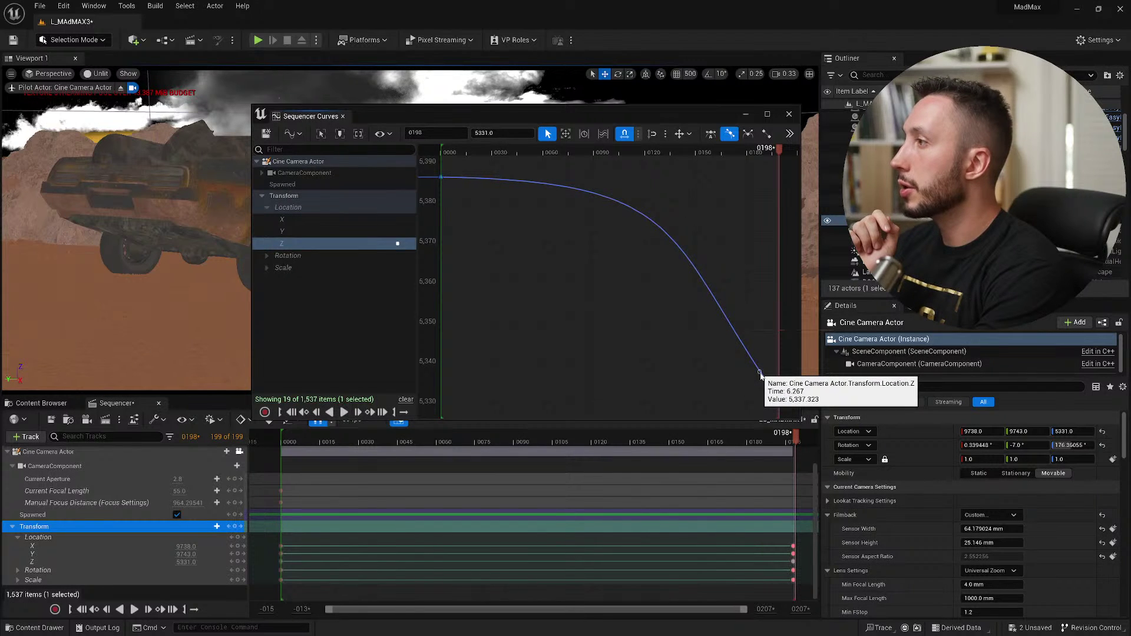
left_click(616, 197)
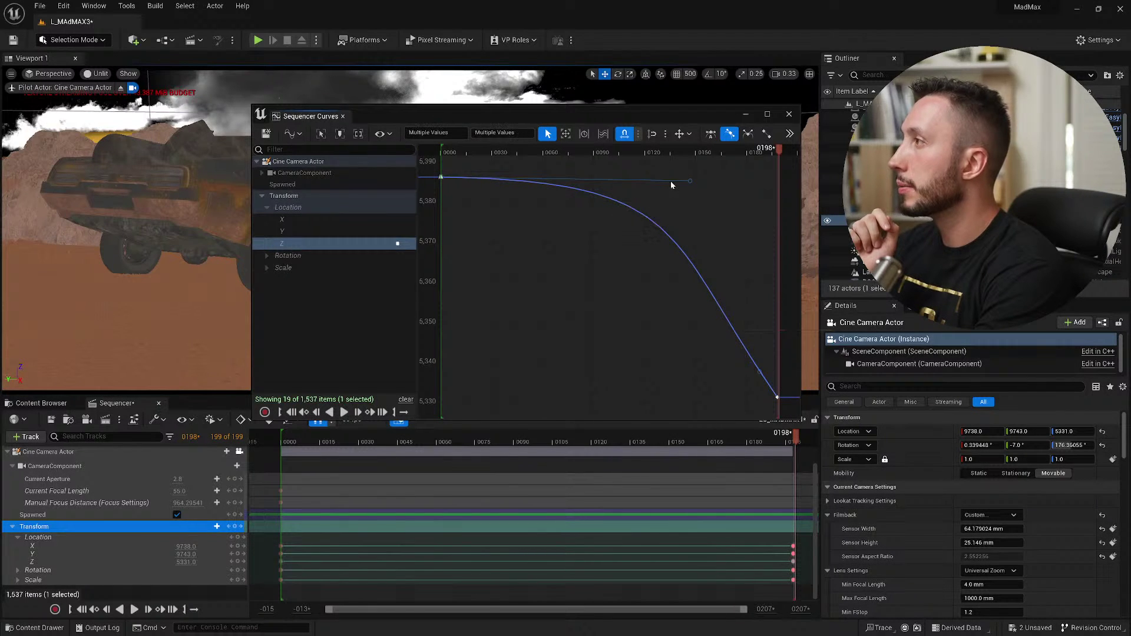
left_click_drag(692, 181, 700, 179)
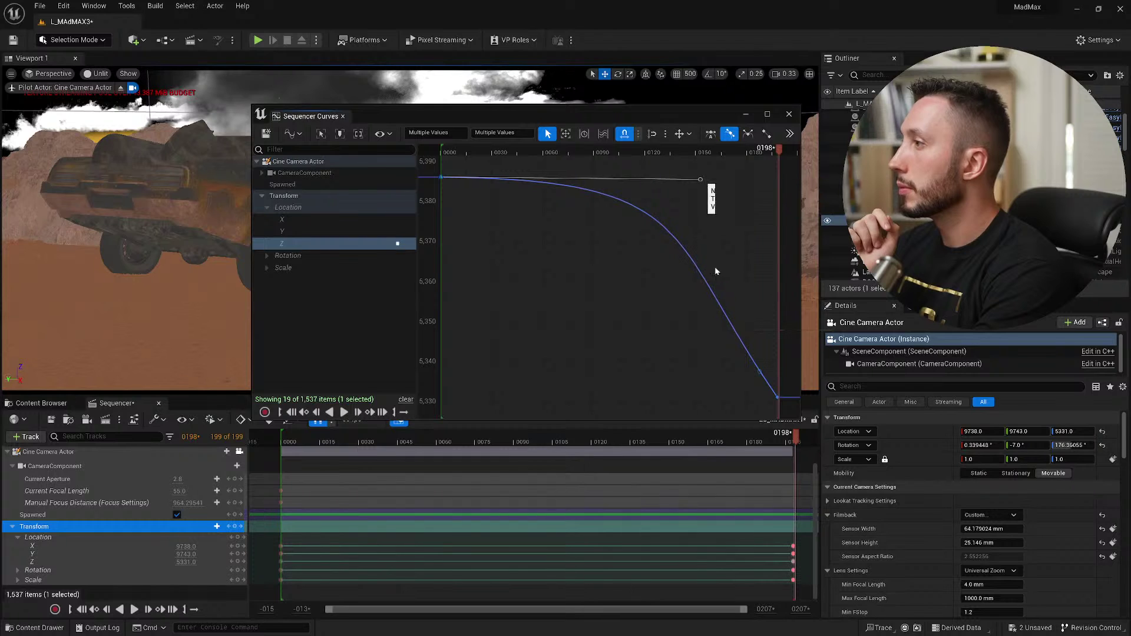
left_click(761, 377)
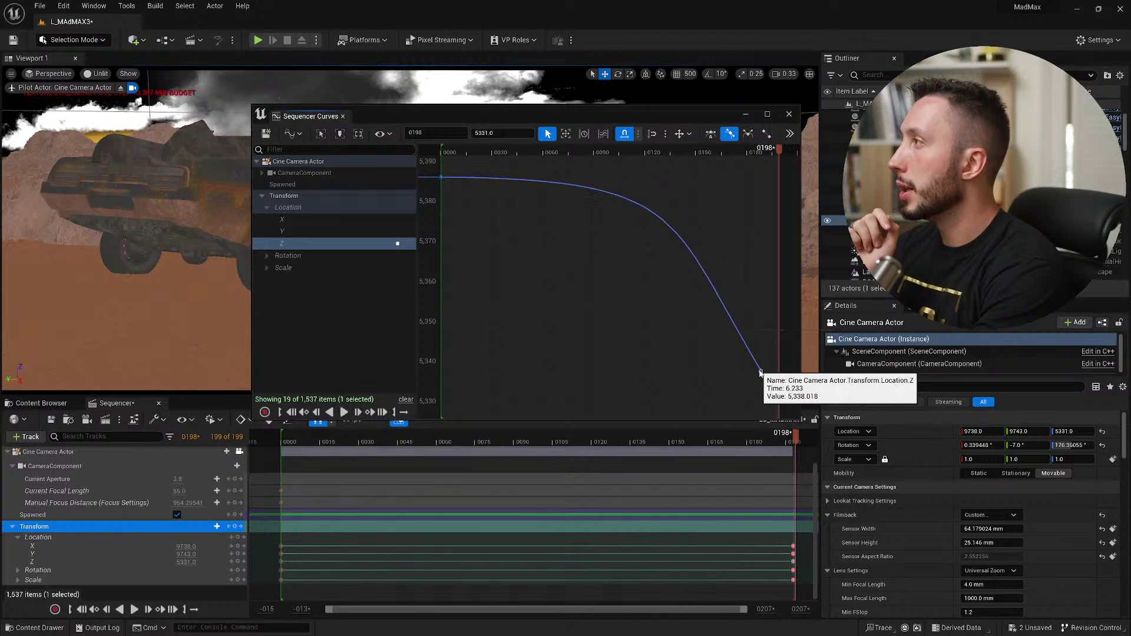
key("ctrl+s")
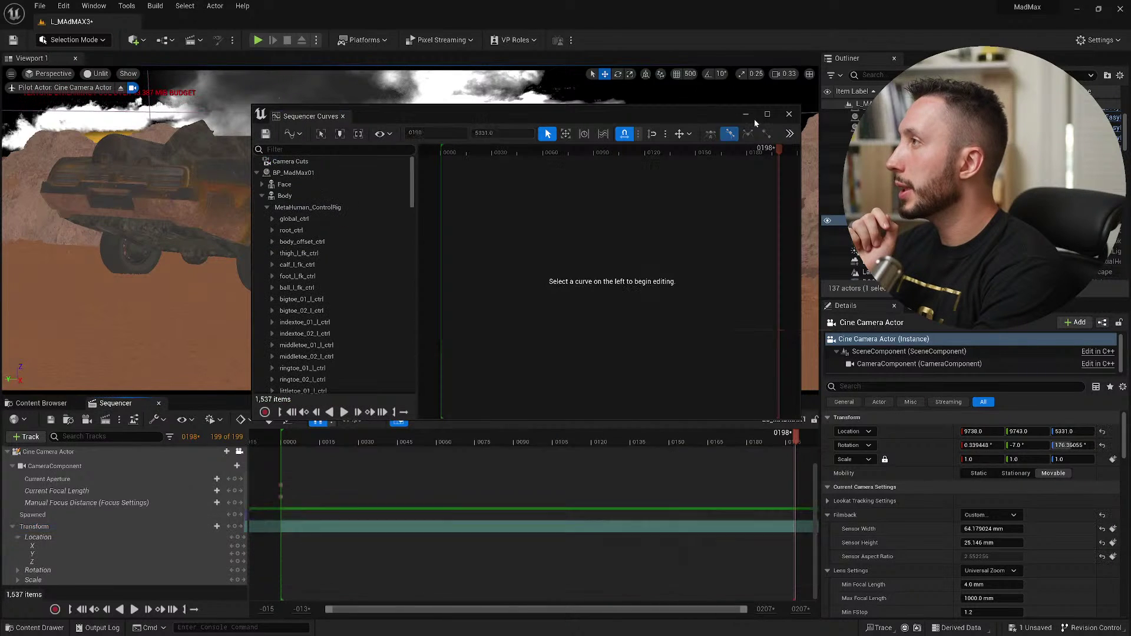
Minimize the curve editor, play the whole camera move from frame 0, and return the playhead to frame 2.
left_click(747, 116)
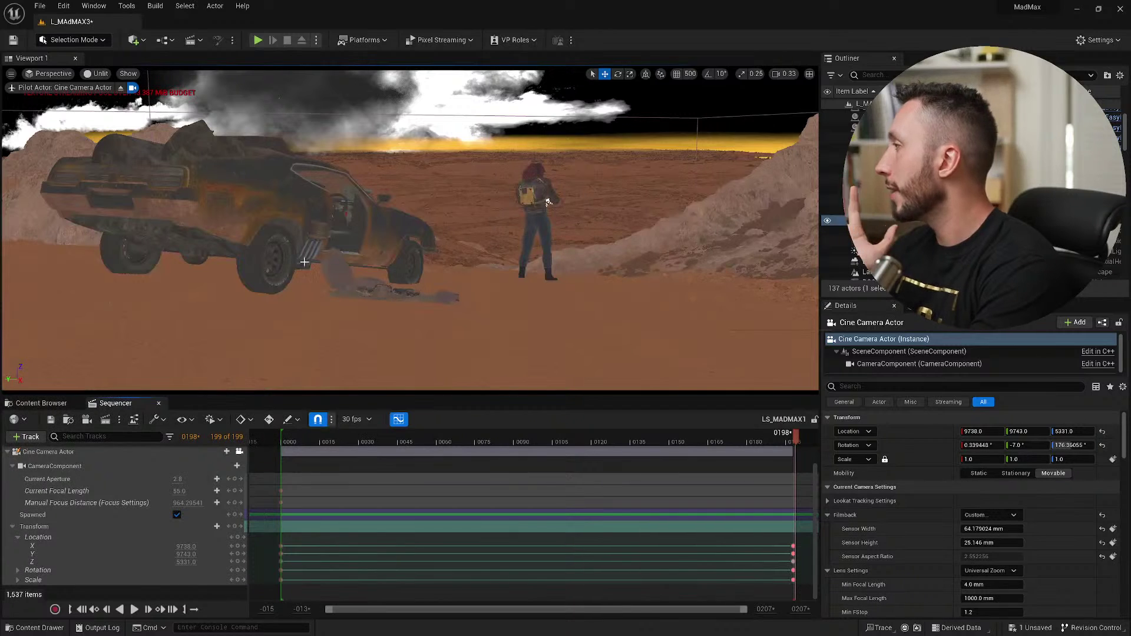
left_click_drag(328, 441, 290, 444)
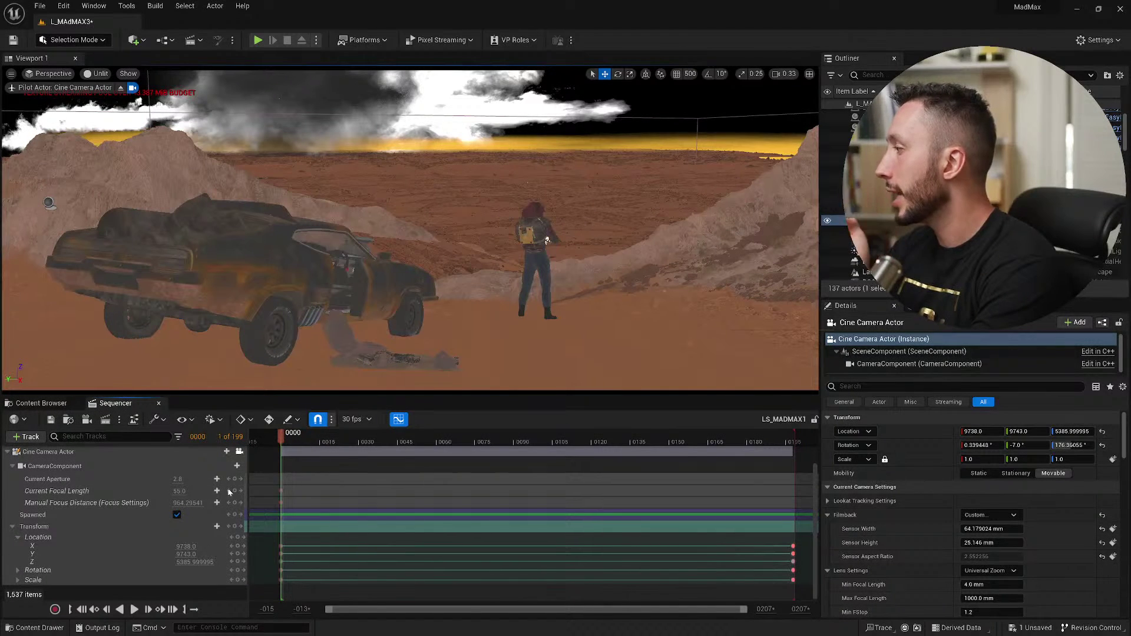
key("space")
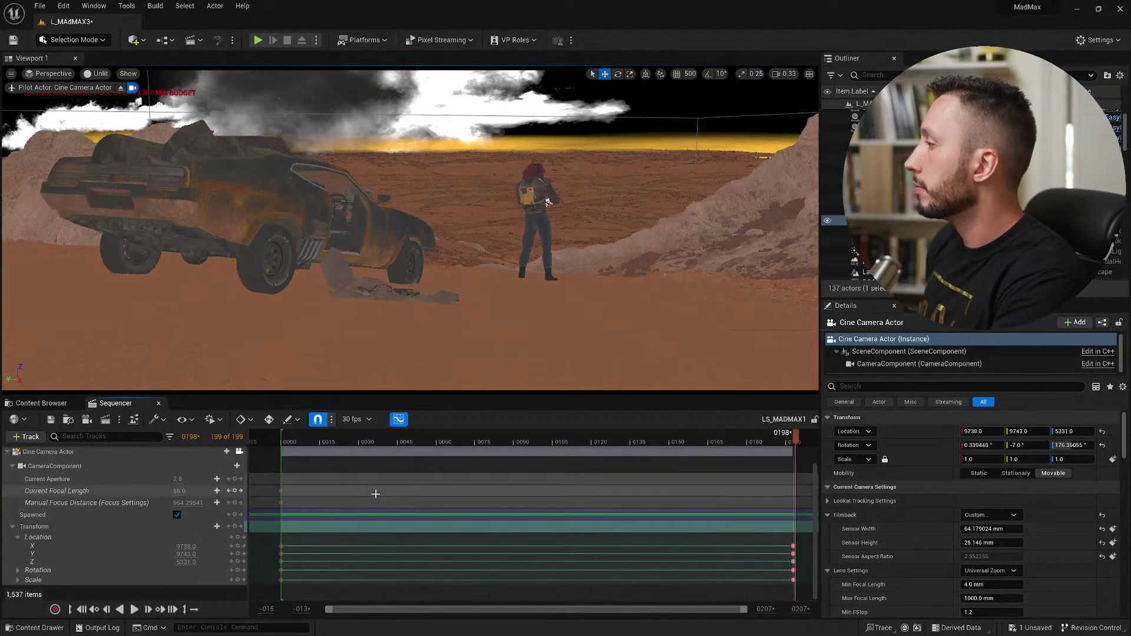
left_click(287, 443)
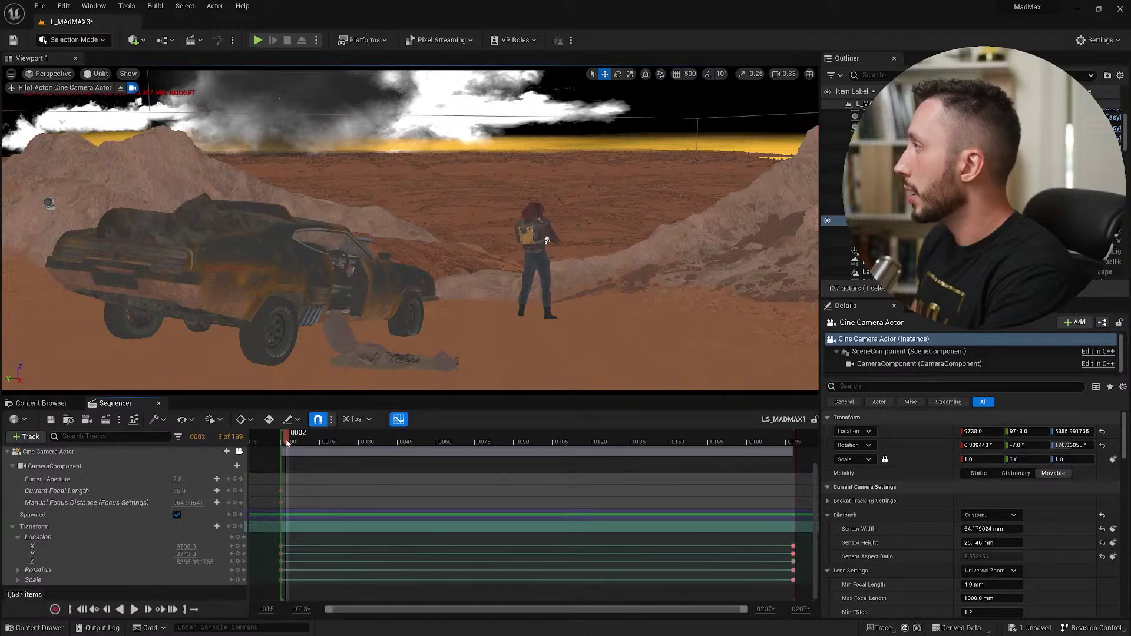
Play the camera move in the unlit view to about frame 177 and switch the viewport back to Lit.
left_click(134, 609)
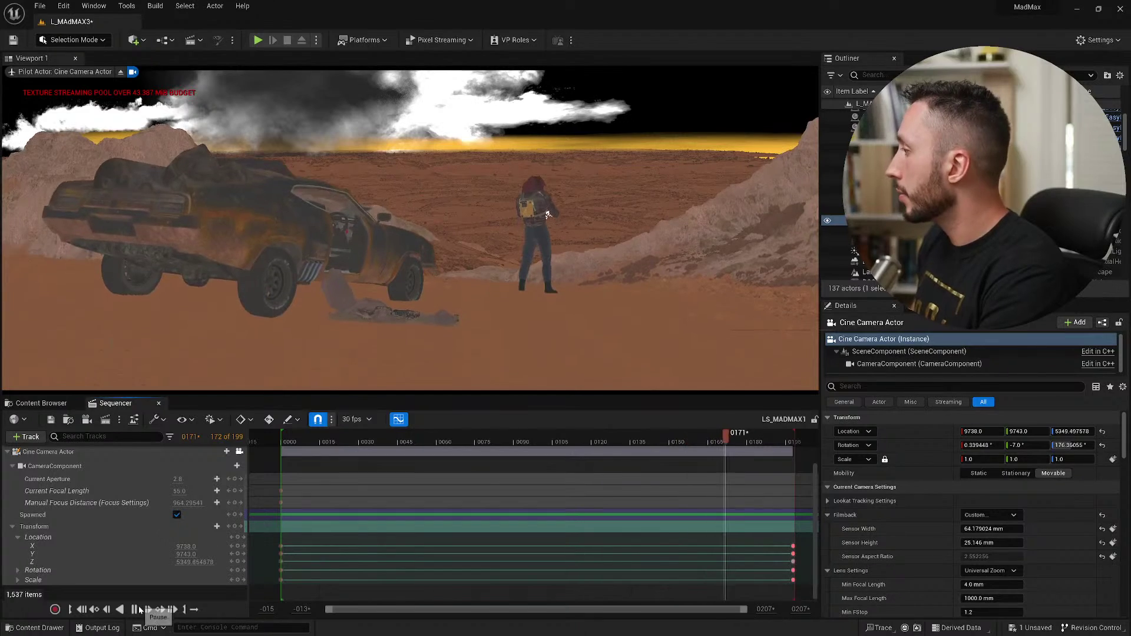
left_click(135, 609)
left_click(102, 74)
left_click(122, 114)
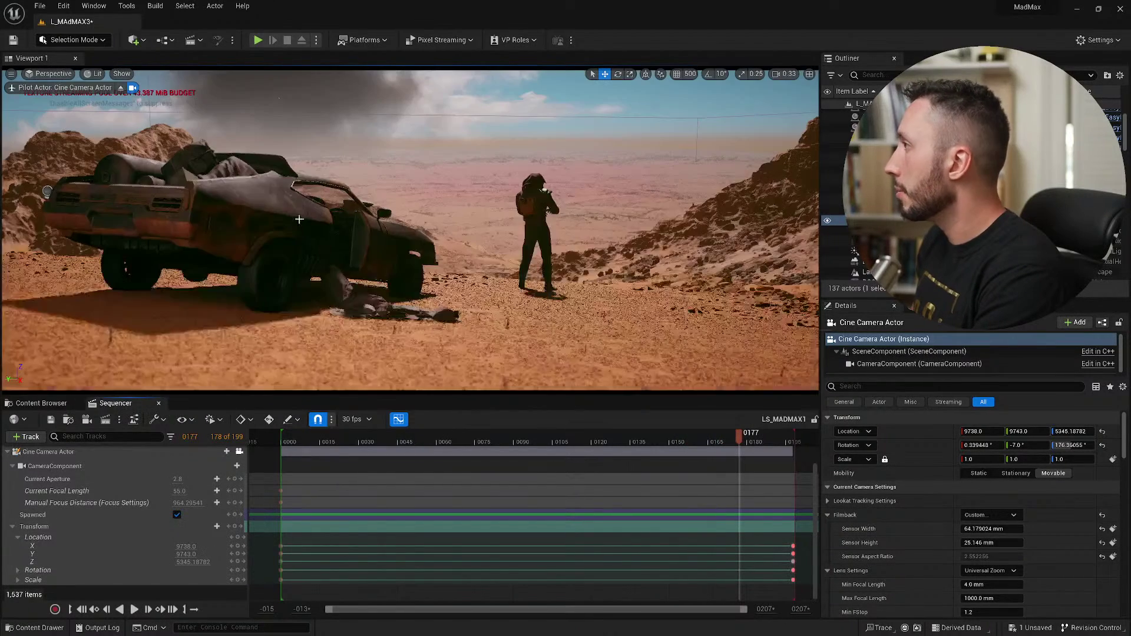
Replay the camera move in the lit viewport from its first frames to judge its timing, ending on frame 9.
left_click_drag(327, 441, 295, 444)
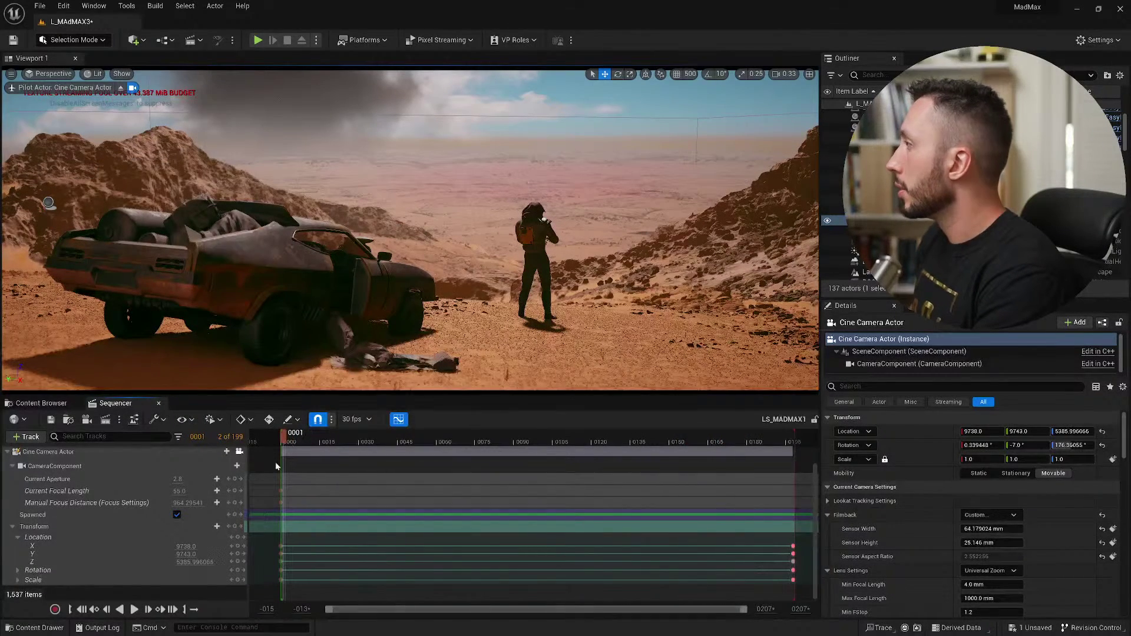
left_click(135, 609)
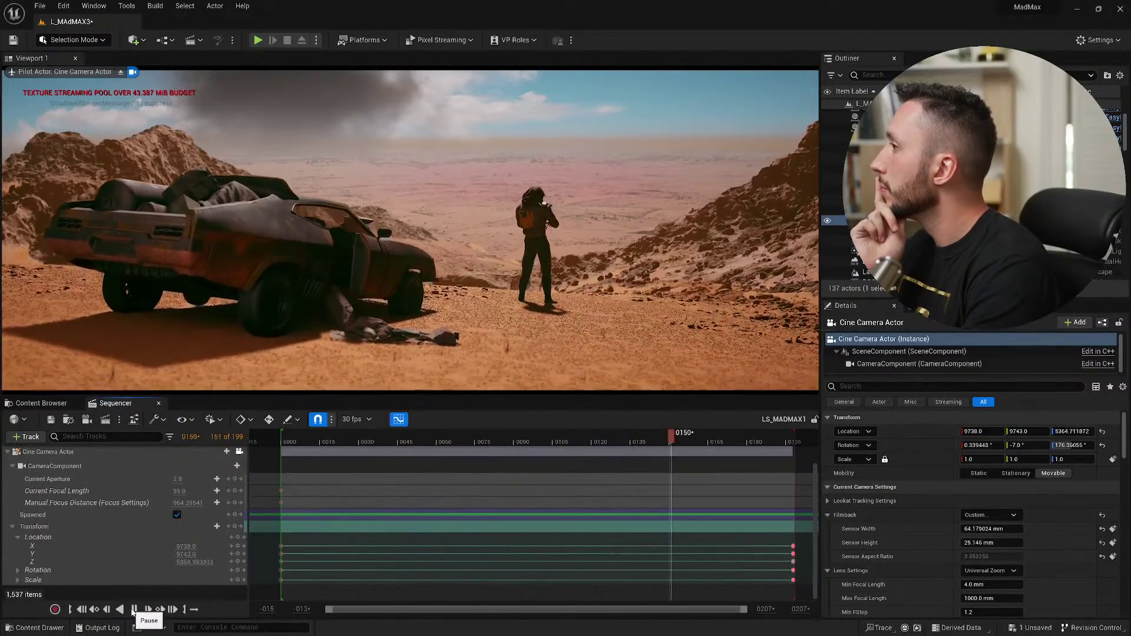
left_click(134, 609)
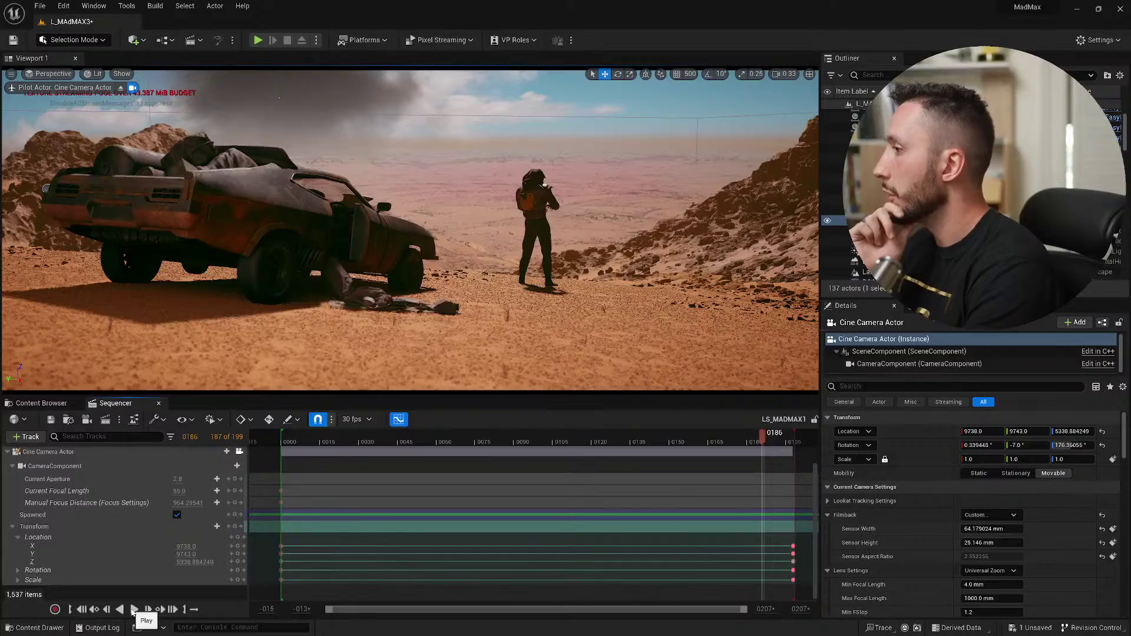
left_click(134, 609)
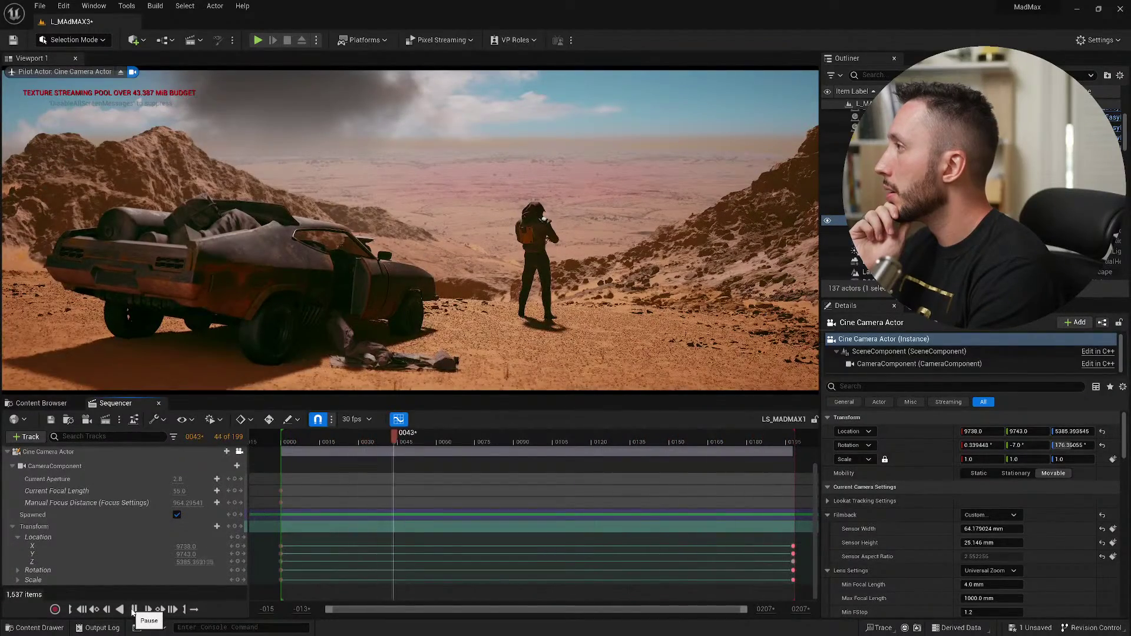
left_click(134, 609)
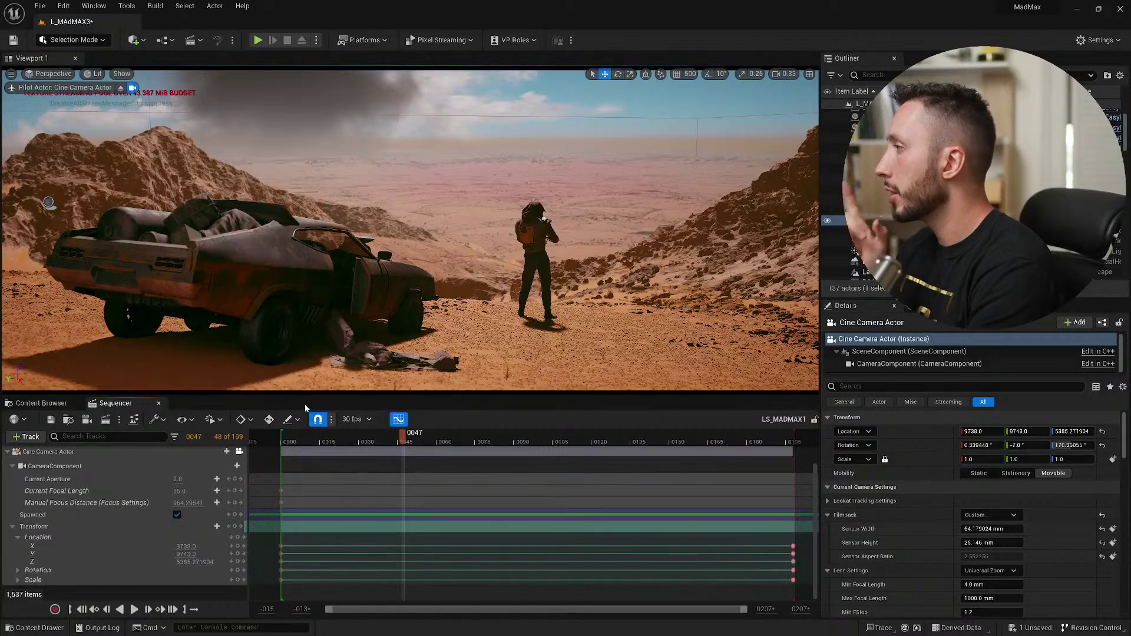
left_click_drag(381, 441, 304, 451)
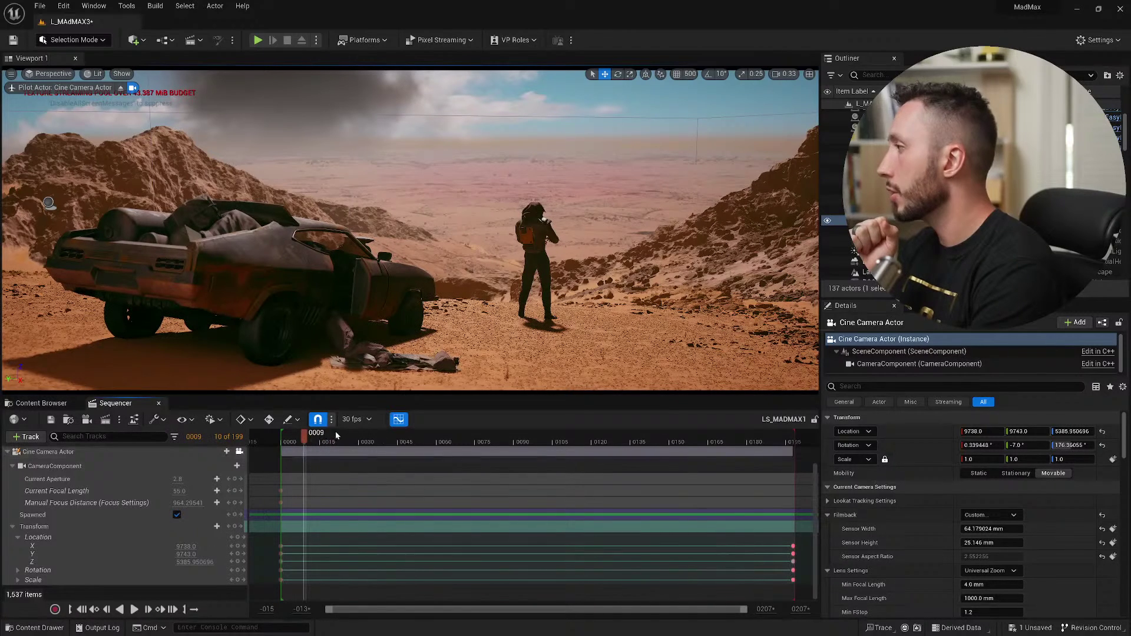
Tilt the weighted tangent of the Location Z curve's first key slightly downward for an earlier descent, save the sequence, and minimize the curve editor.
left_click(399, 419)
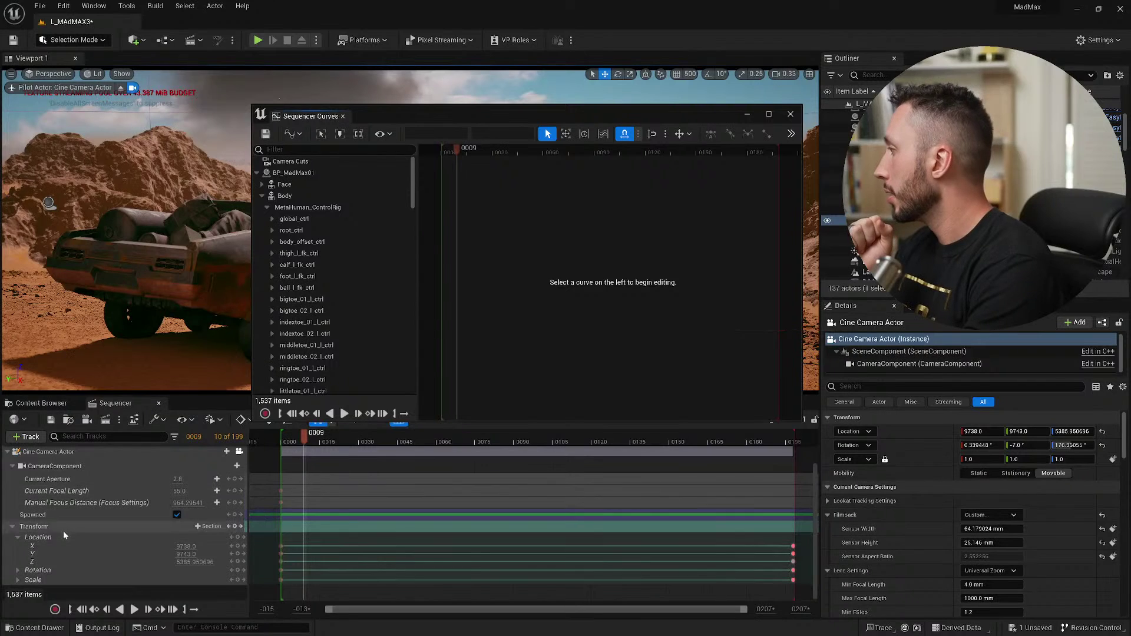
left_click(54, 561)
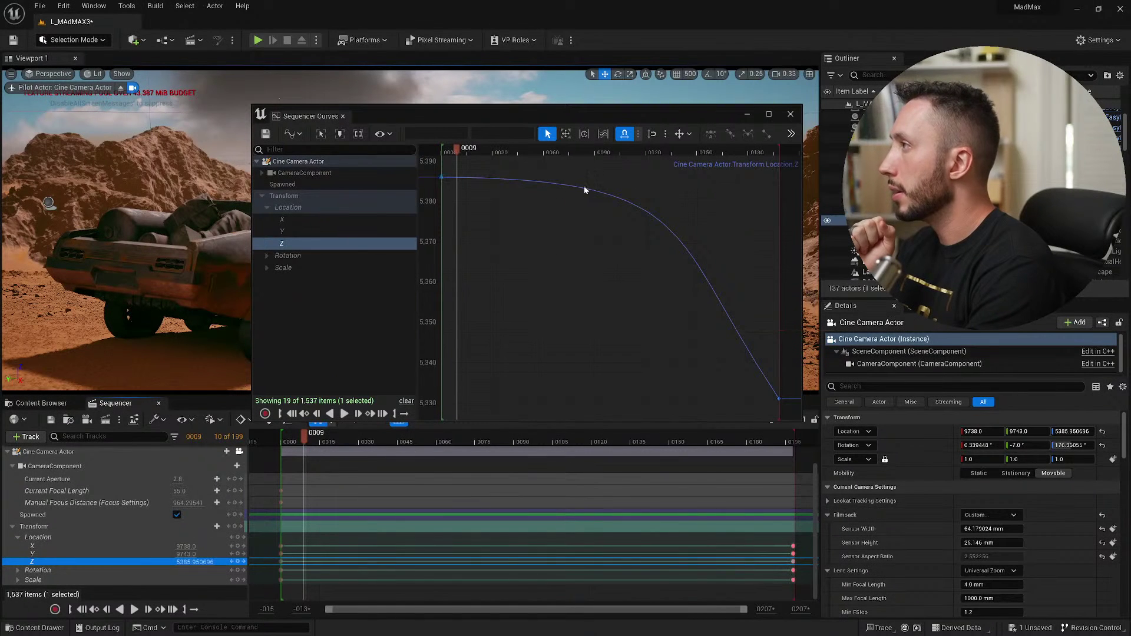
left_click(442, 177)
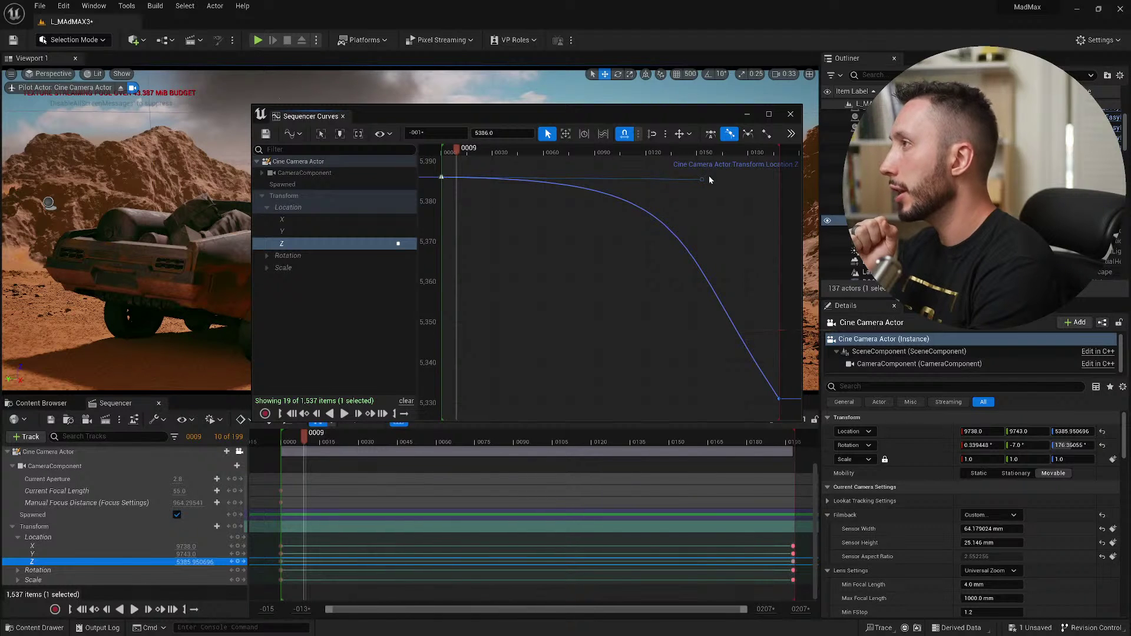
left_click_drag(702, 179, 703, 195)
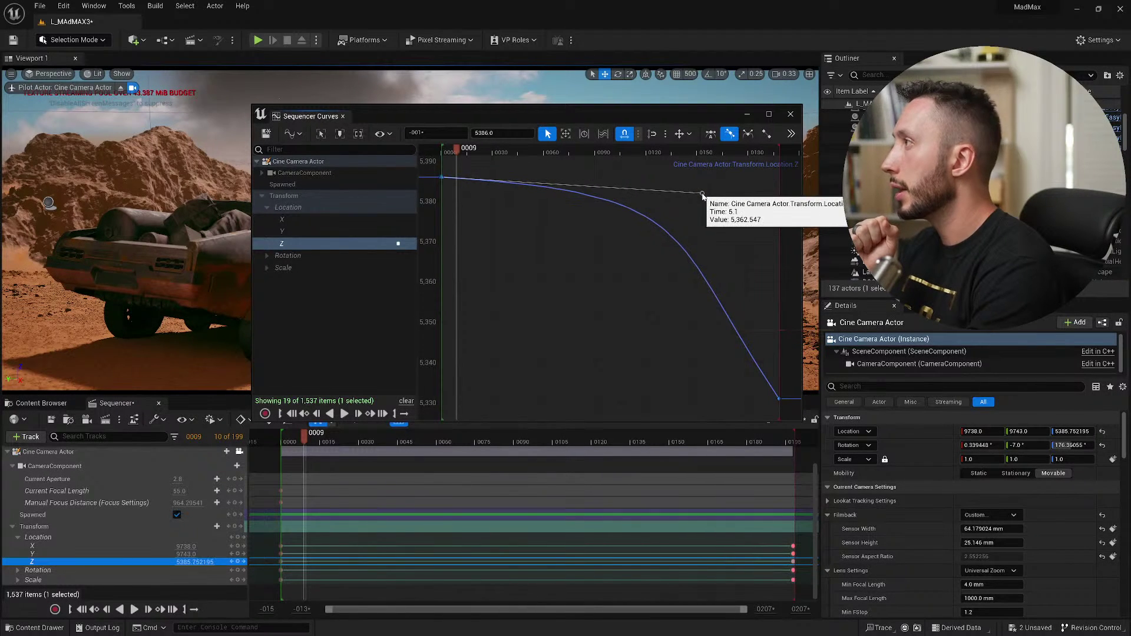
key("ctrl+s")
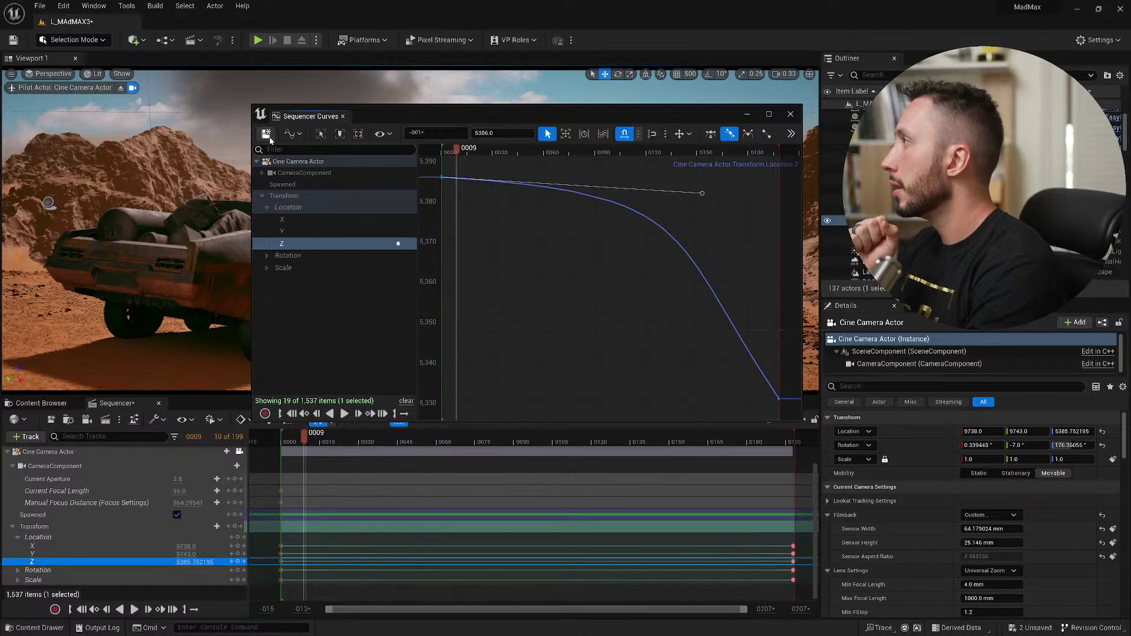
left_click(747, 115)
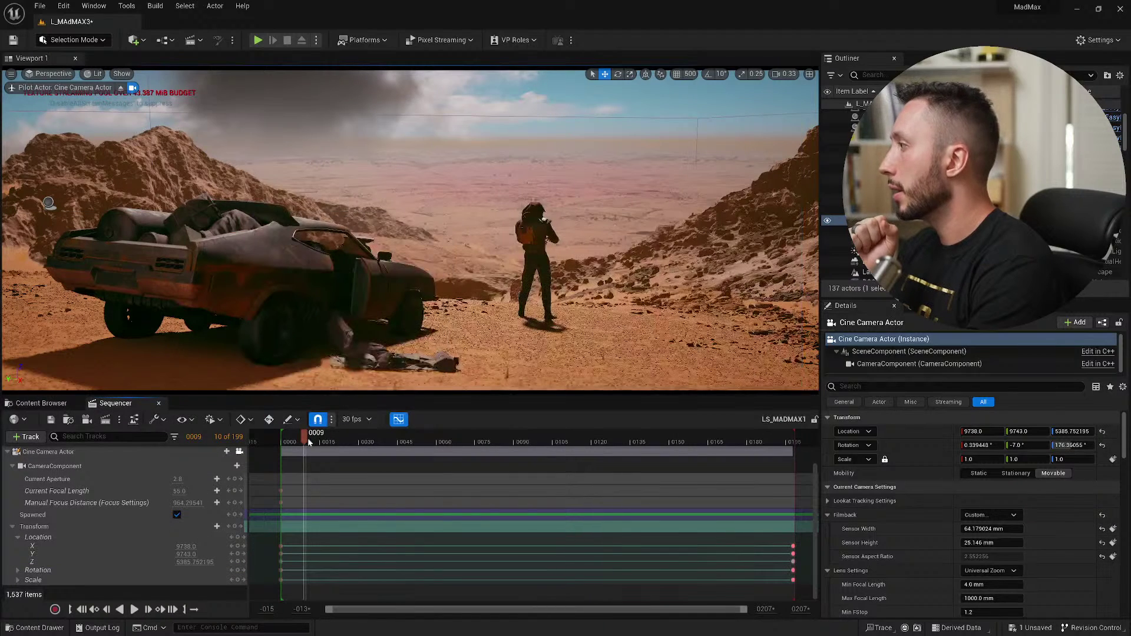
Play the revised camera move from the start and scrub back through its first half, ending on frame 34.
left_click_drag(308, 439, 281, 443)
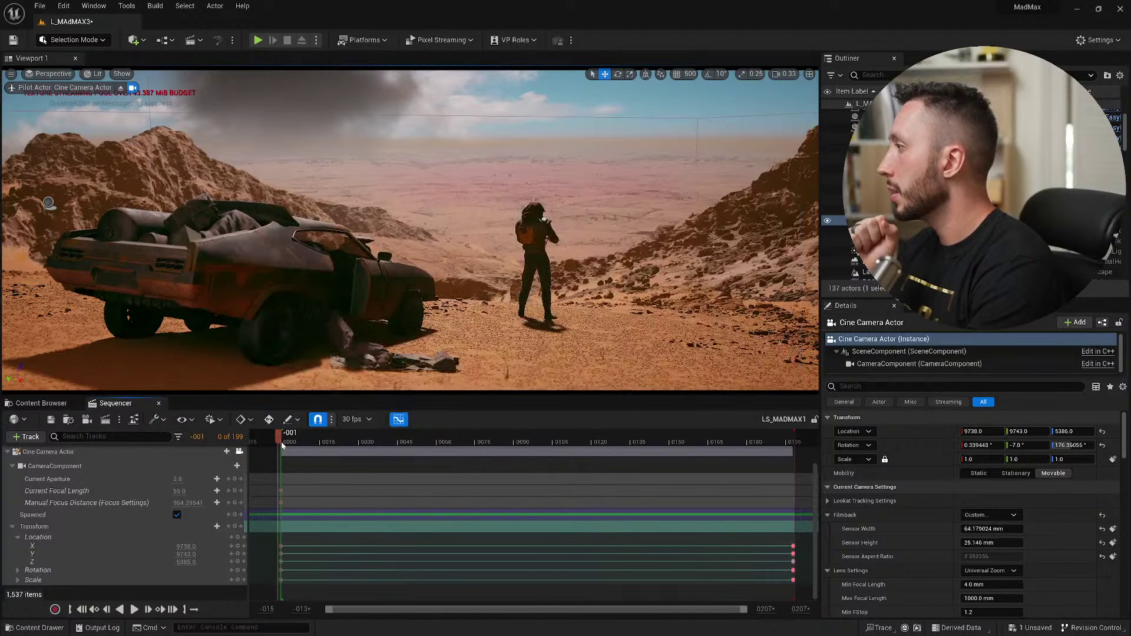
left_click(134, 610)
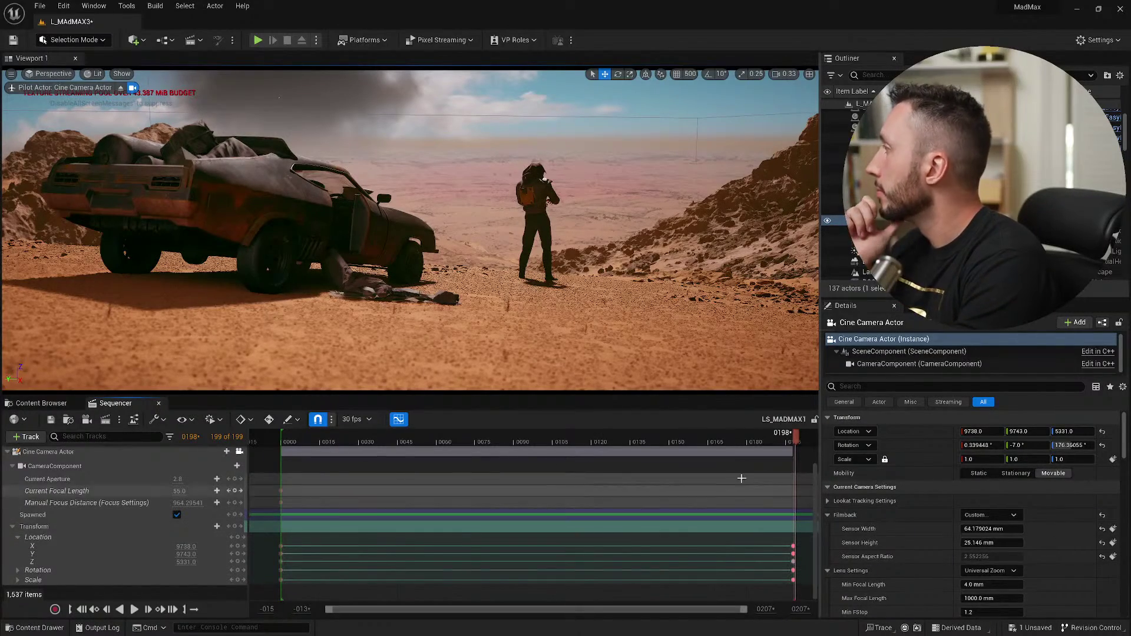
left_click_drag(727, 440, 569, 440)
left_click_drag(397, 505, 448, 505)
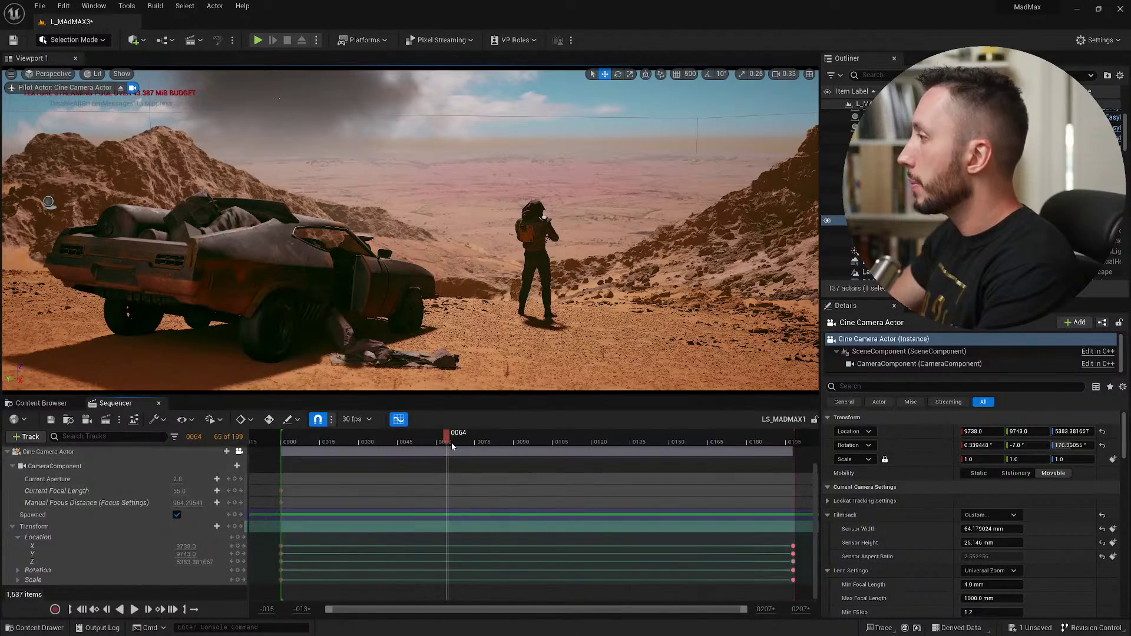
mouse_move(472, 443)
left_mouse_down()
mouse_move(505, 436)
mouse_move(473, 439)
left_mouse_up()
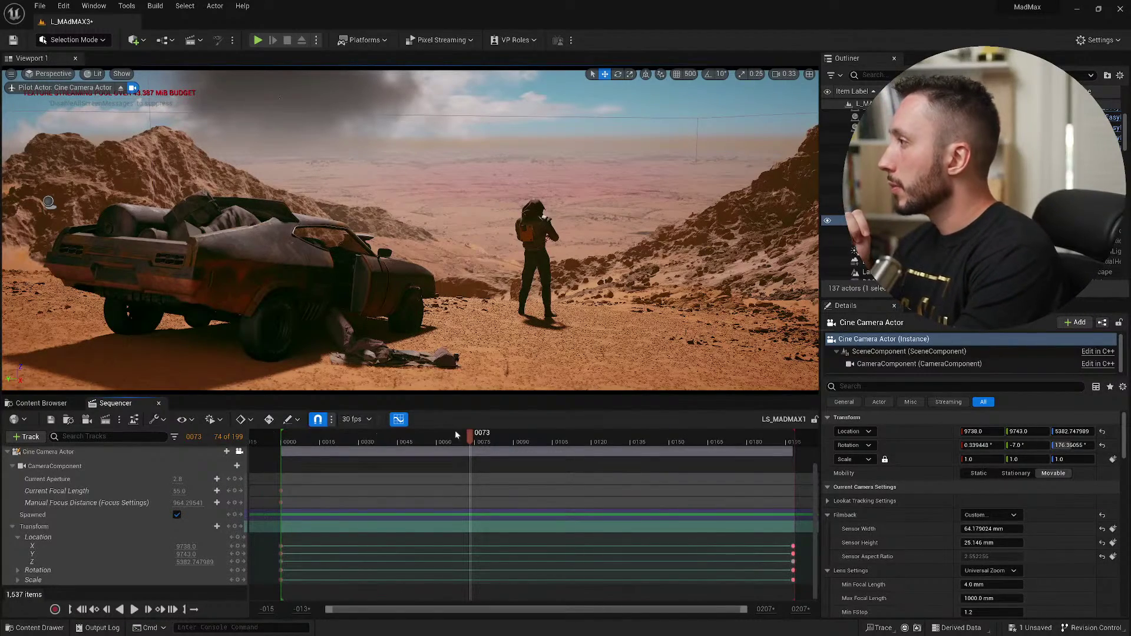
left_click_drag(466, 436, 367, 446)
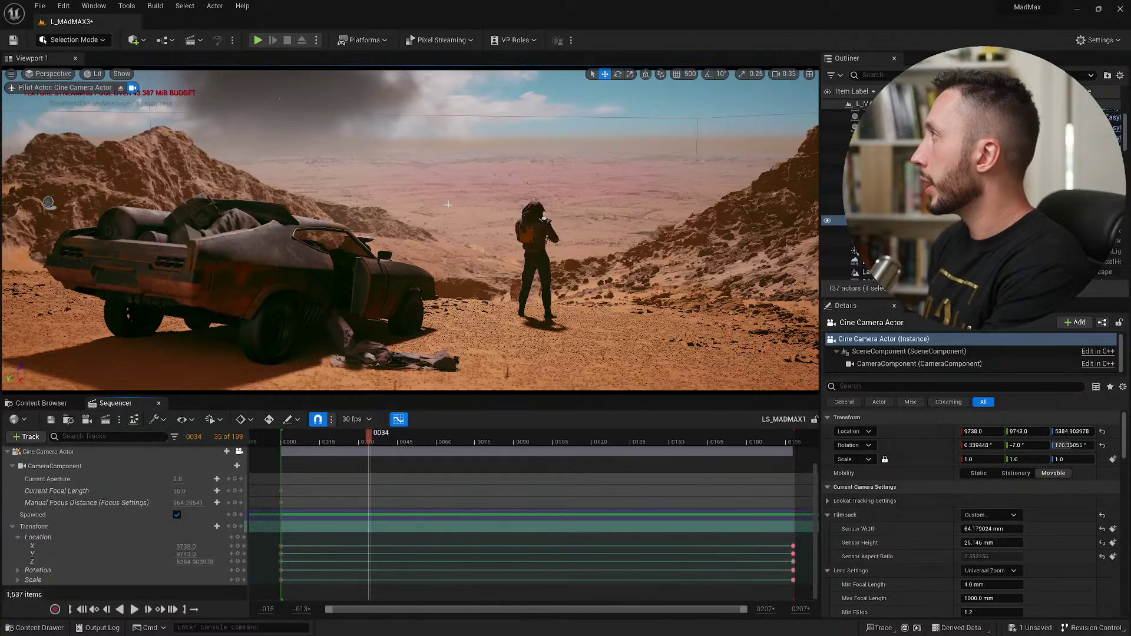
Bring up the Movie Render Queue with the LS_MADMAX1 job over the viewport and widen its window and Settings column.
left_click(95, 6)
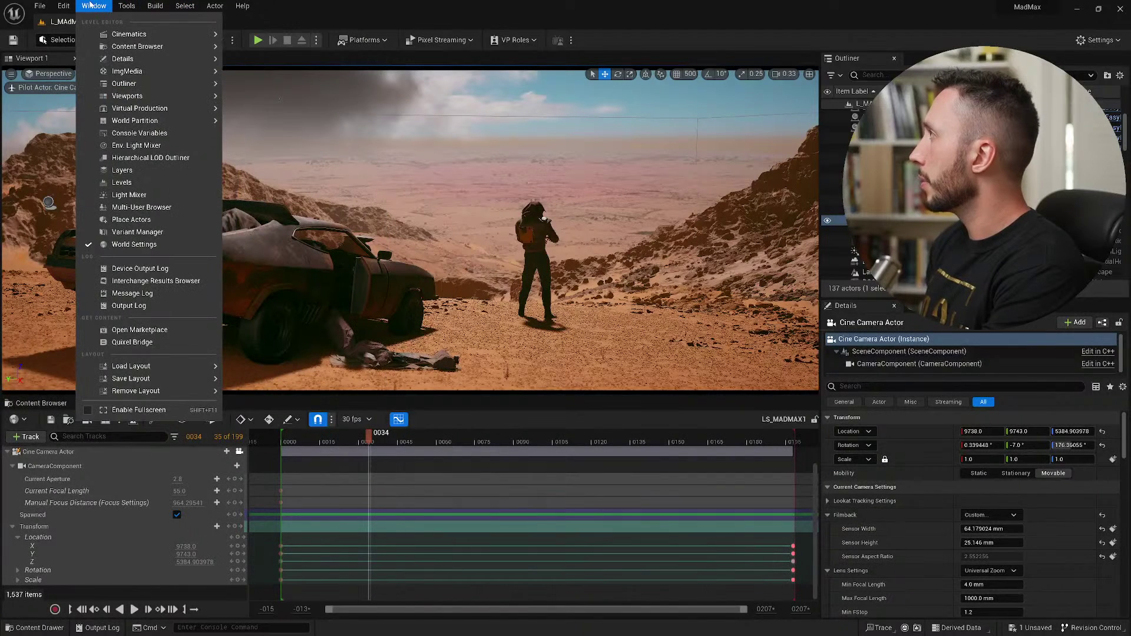
left_click(95, 7)
left_click(94, 8)
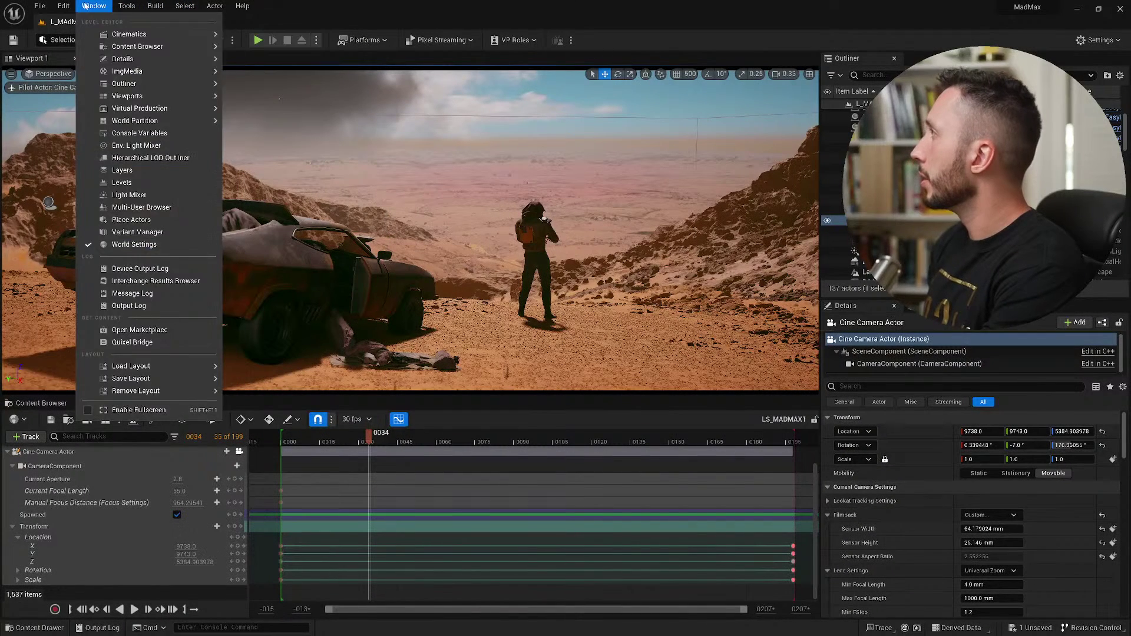
left_click(95, 7)
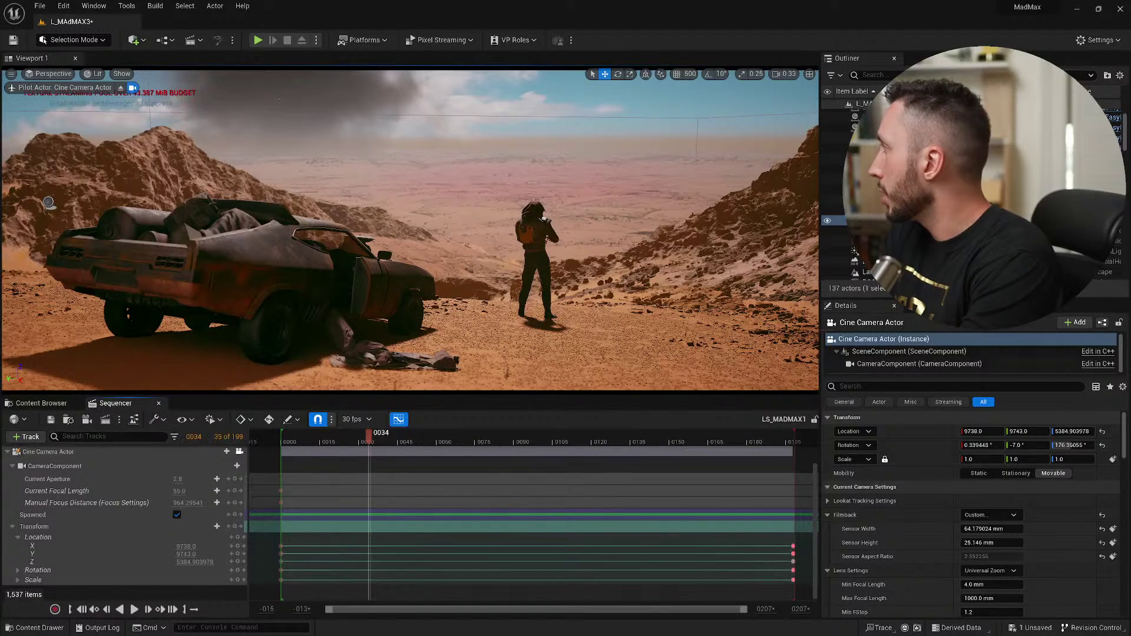
left_click_drag(0, 128, 505, 135)
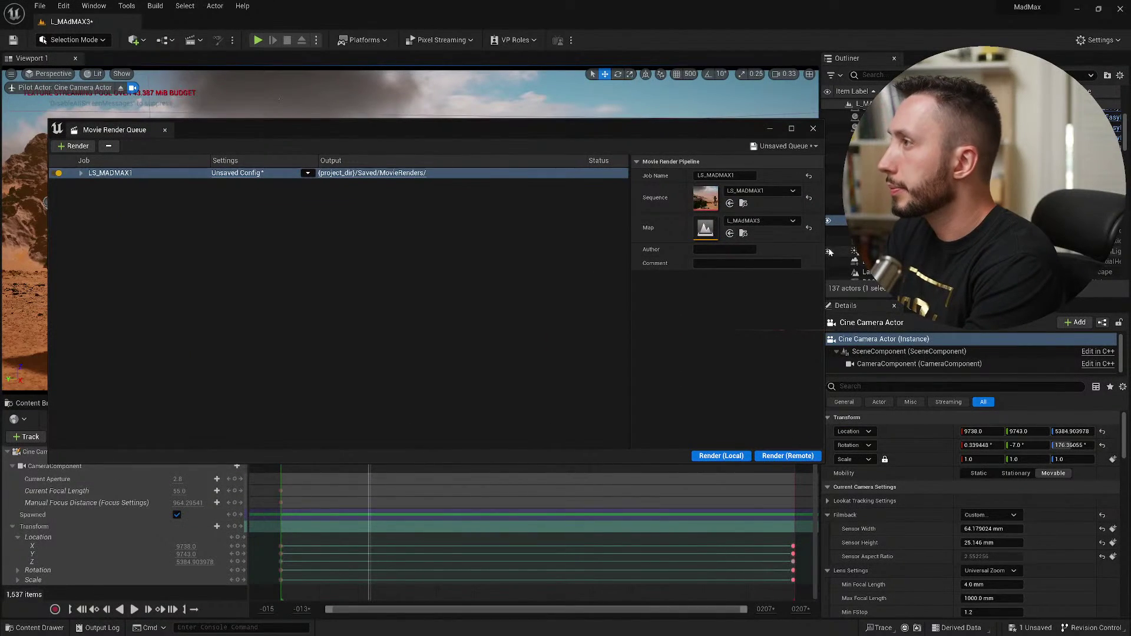
left_click_drag(825, 251, 464, 251)
left_click_drag(289, 127, 328, 123)
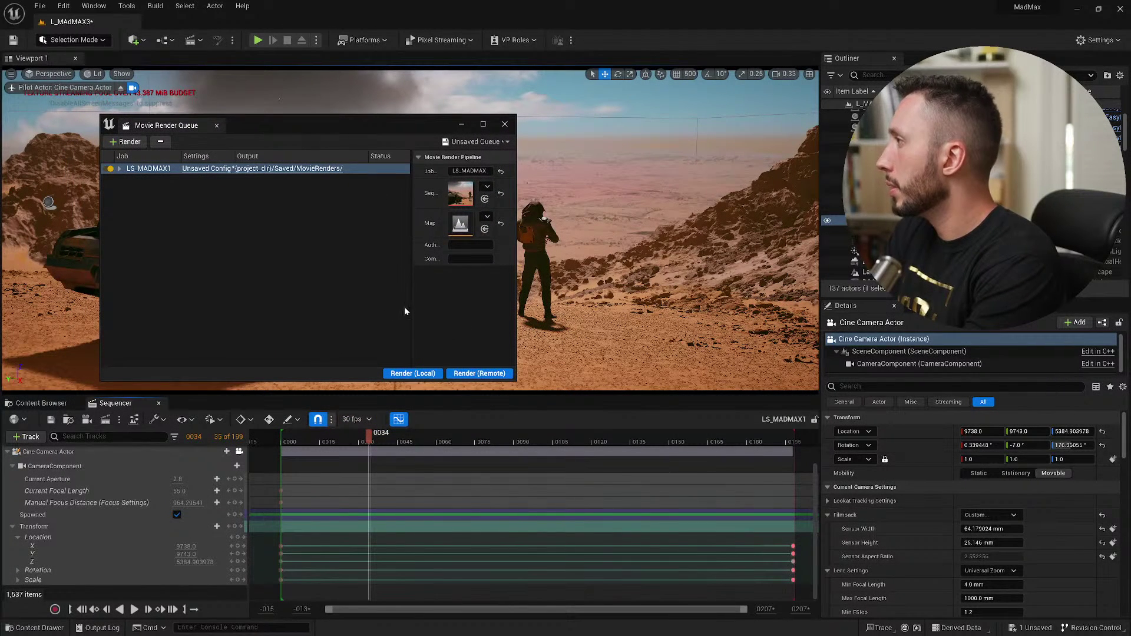
left_click_drag(411, 310, 328, 311)
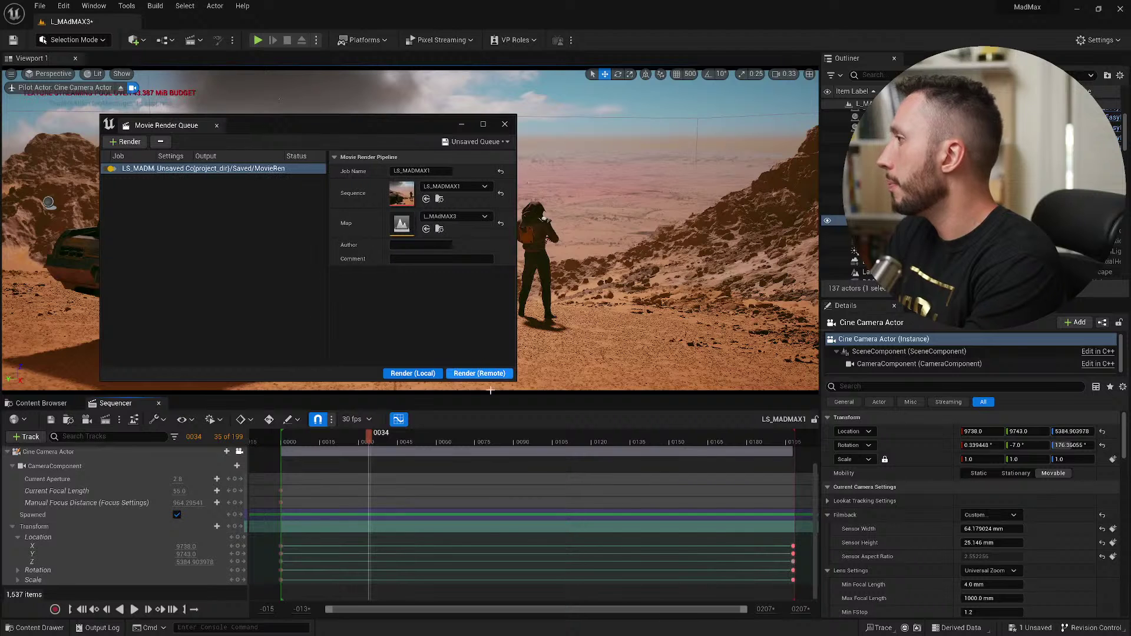
left_click_drag(516, 381, 595, 450)
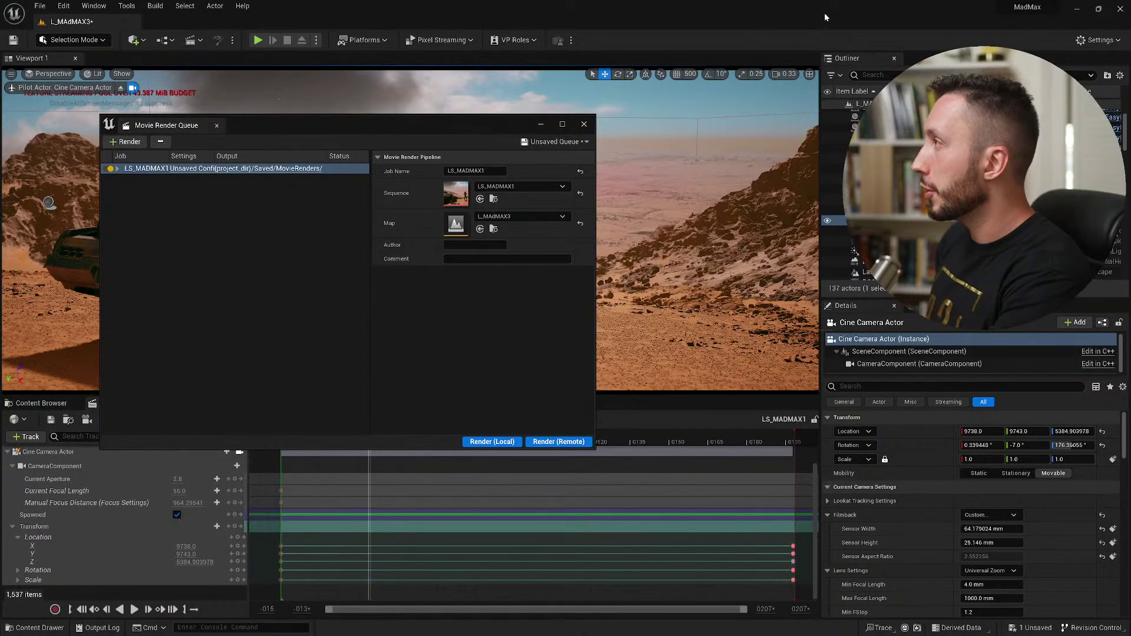
left_click_drag(446, 126, 547, 117)
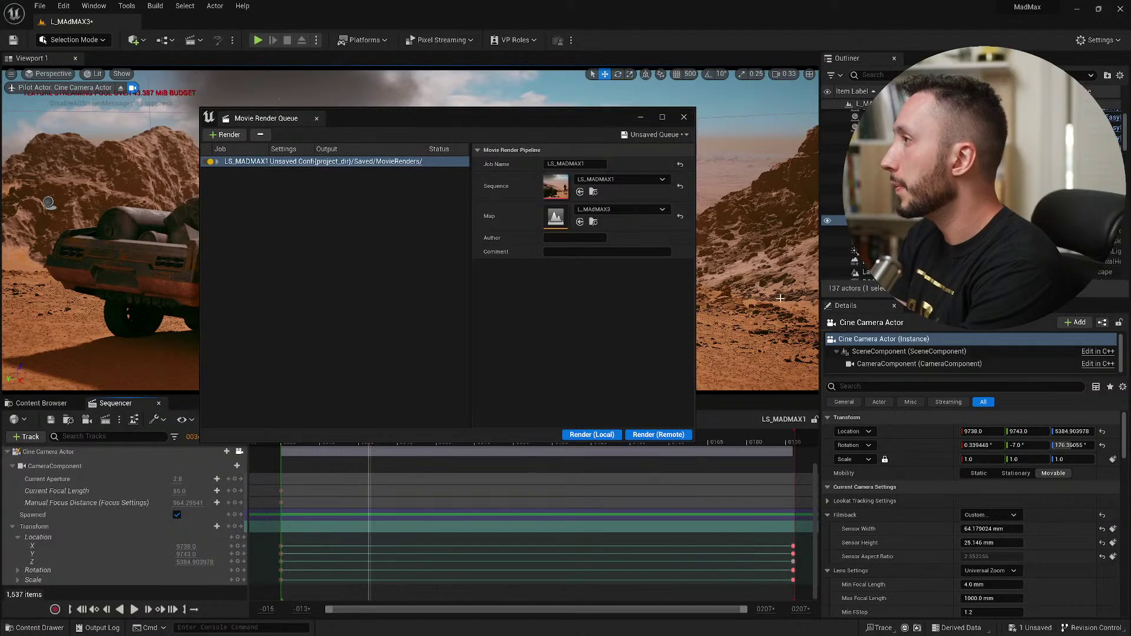
left_click_drag(694, 297, 892, 297)
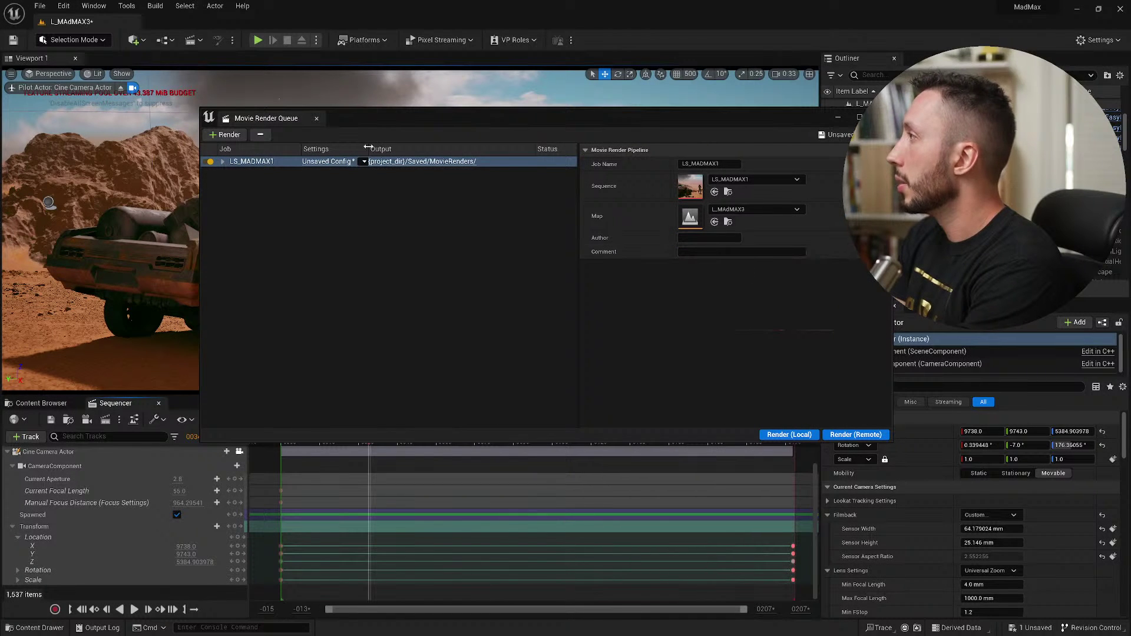
left_click_drag(363, 149, 423, 149)
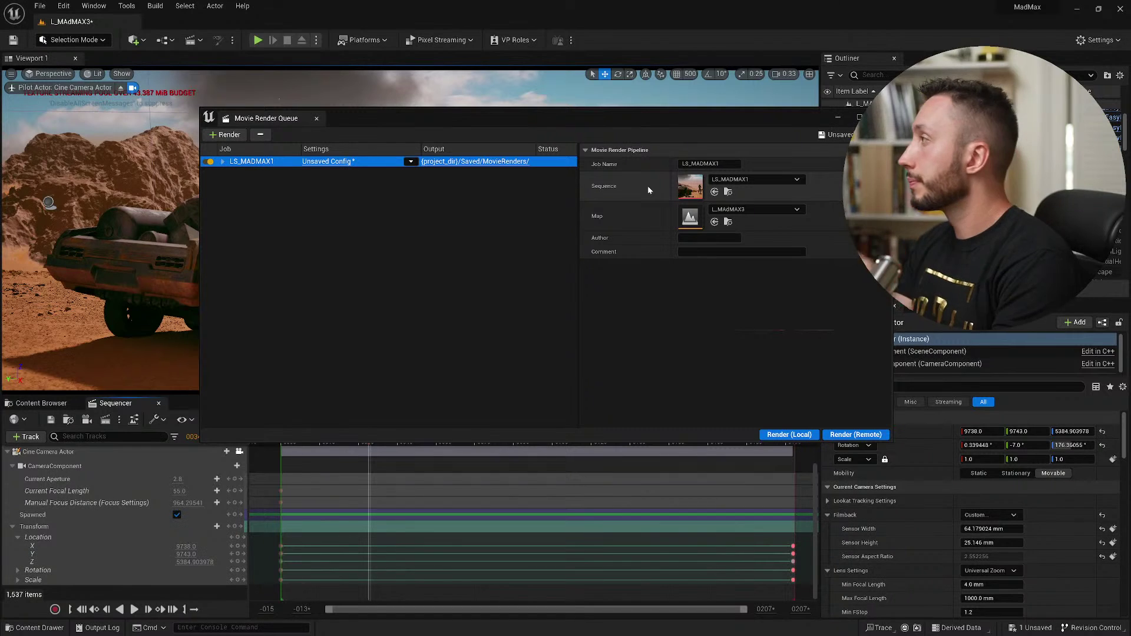
Open the unsaved render configuration of the LS_MADMAX1 job at its Output settings and move the dialog clear of the queue's header.
left_click(327, 162)
left_click_drag(537, 158, 463, 147)
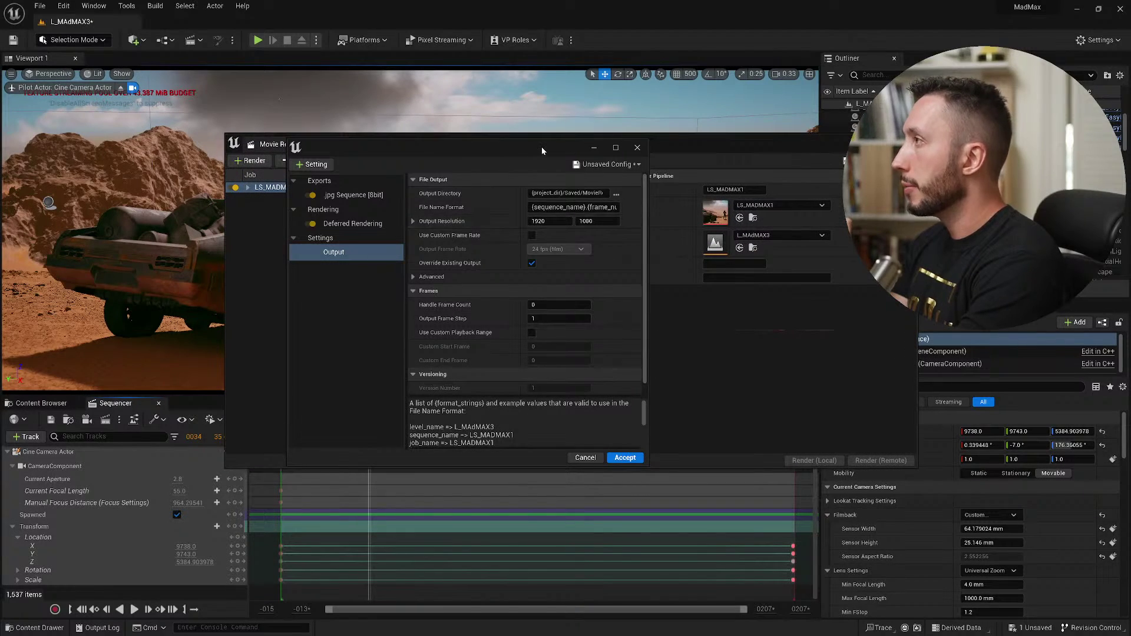
left_click_drag(542, 146, 562, 176)
left_click(906, 143)
left_click(656, 178)
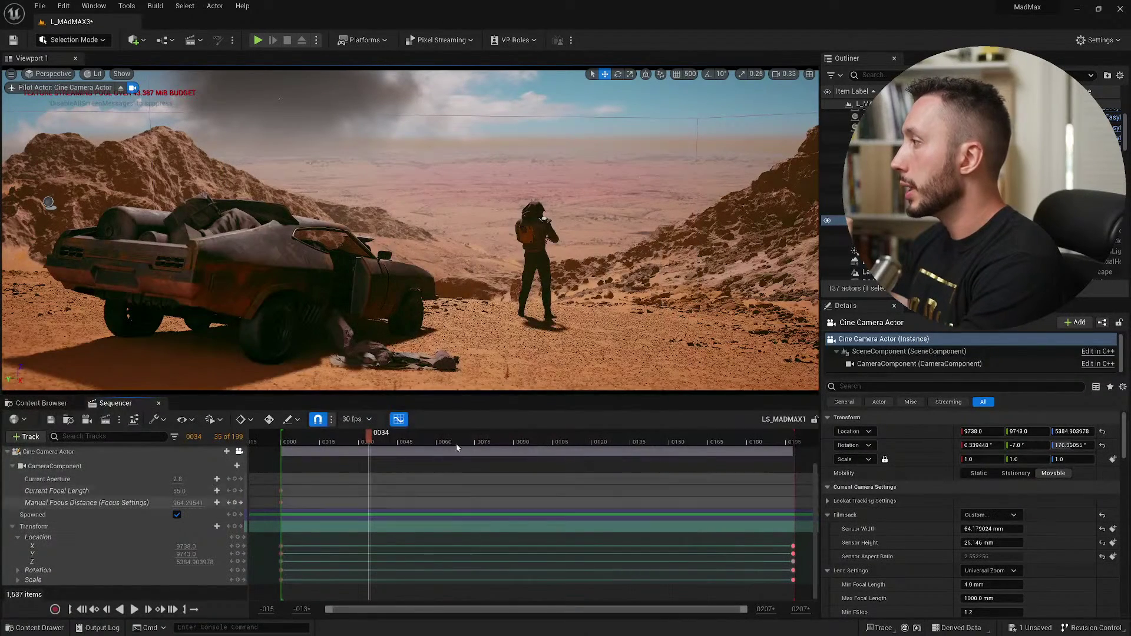
Adjust the split between viewport and Sequencer, and bring the render queue and its Output settings back to the front.
left_click_drag(462, 396, 463, 499)
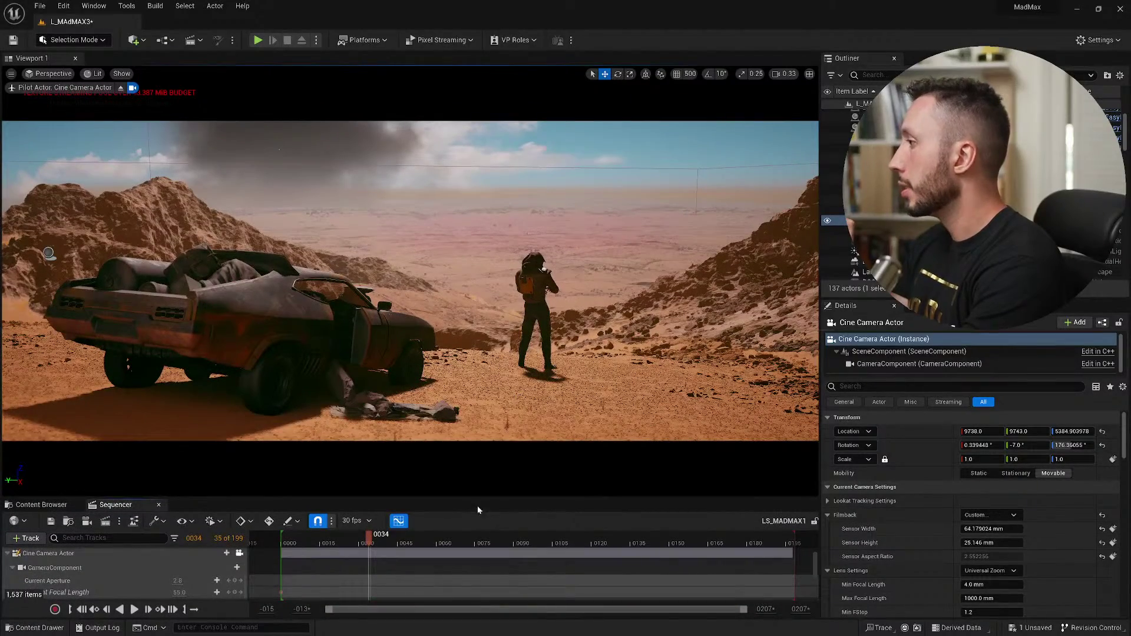
left_click_drag(476, 496, 488, 409)
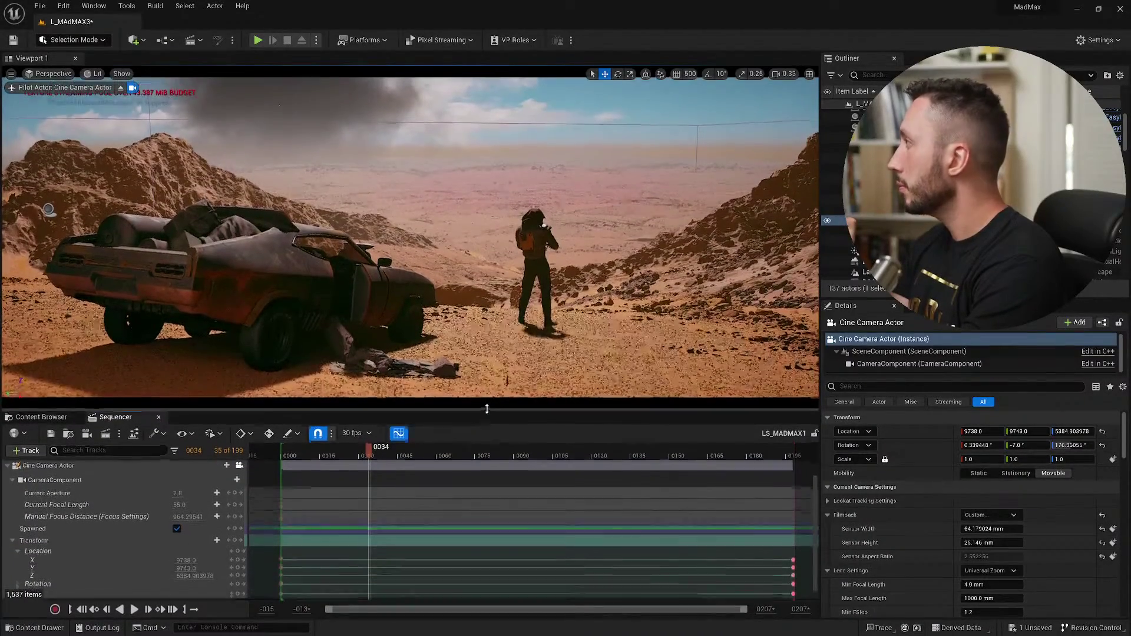
key("super+Down")
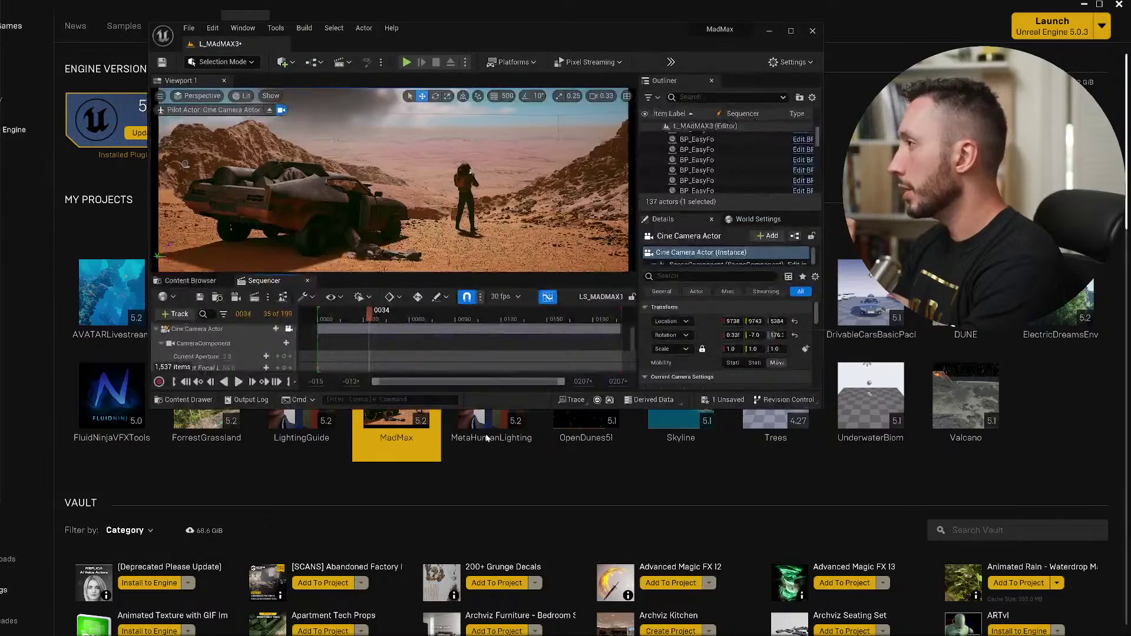
key("super+Up")
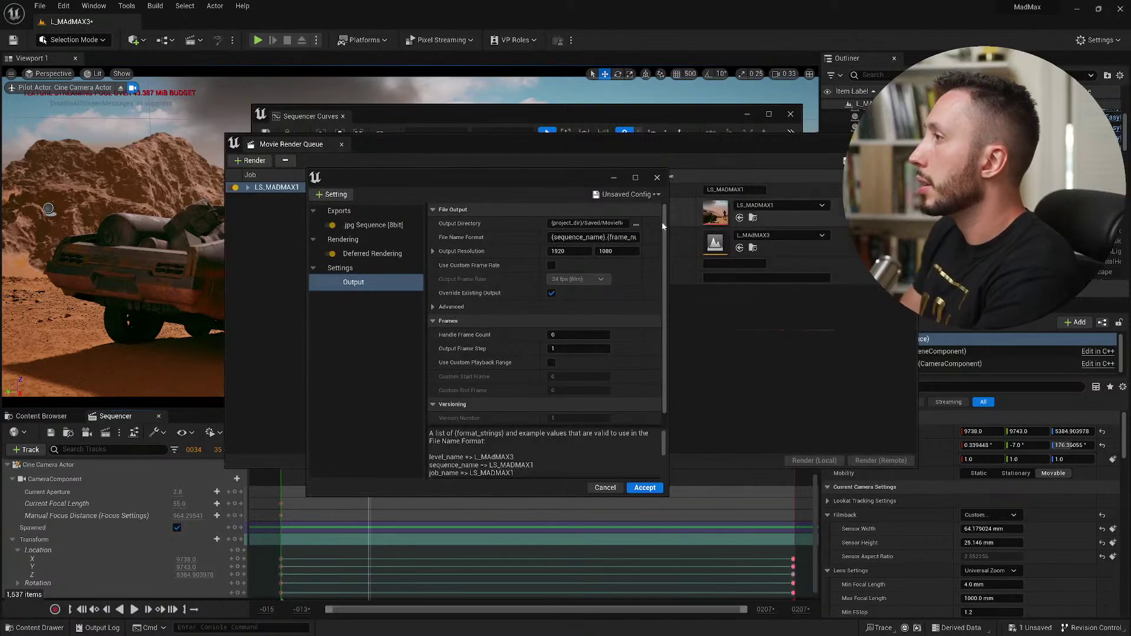
Close the Sequencer Curves window and set the render's output resolution to 4096 by 1716.
left_click_drag(542, 174, 611, 164)
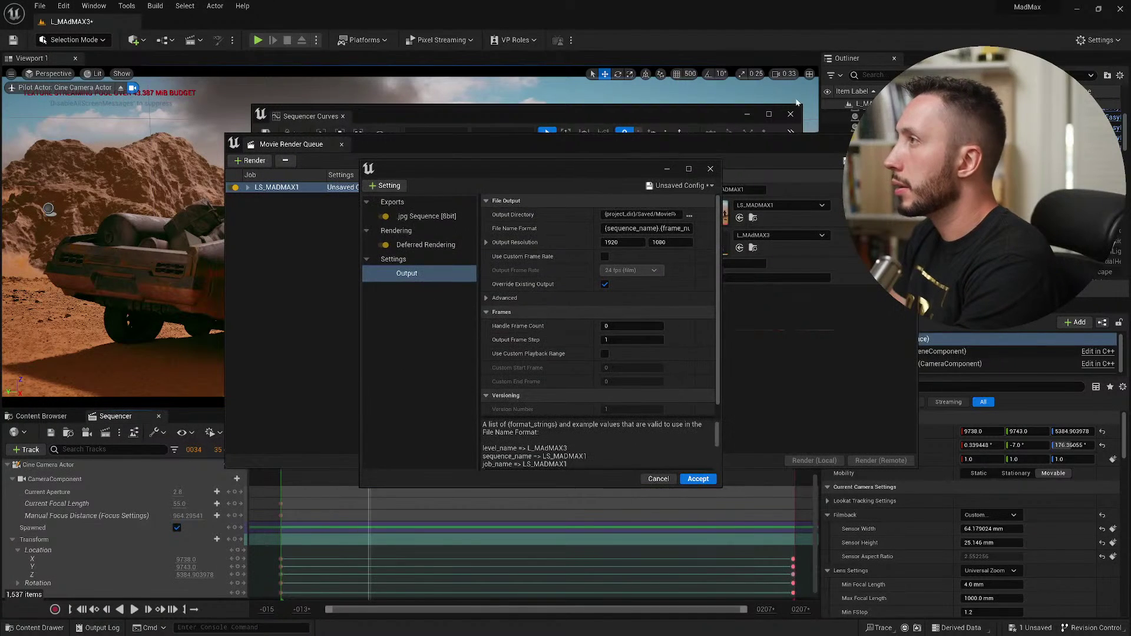
left_click(790, 114)
left_click(613, 242)
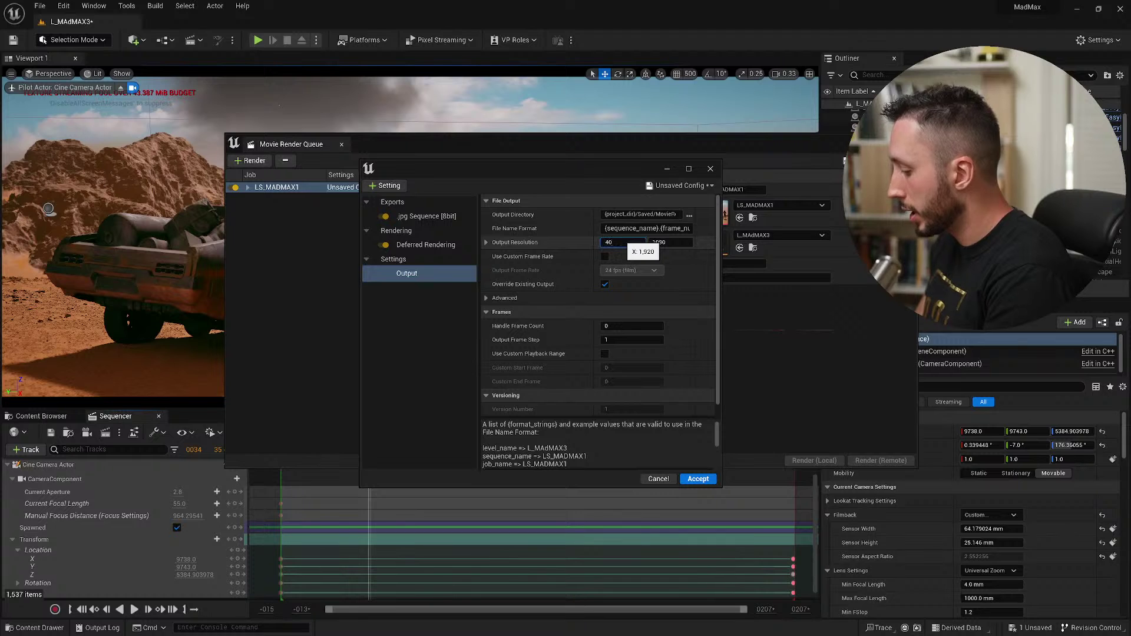
type("4096")
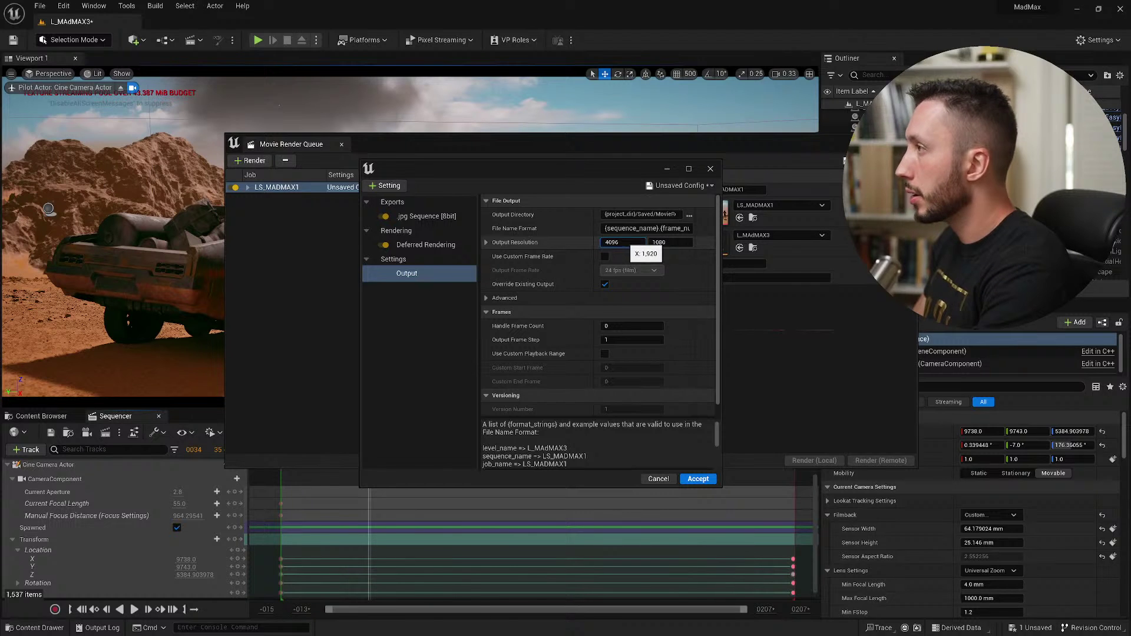
left_click(659, 243)
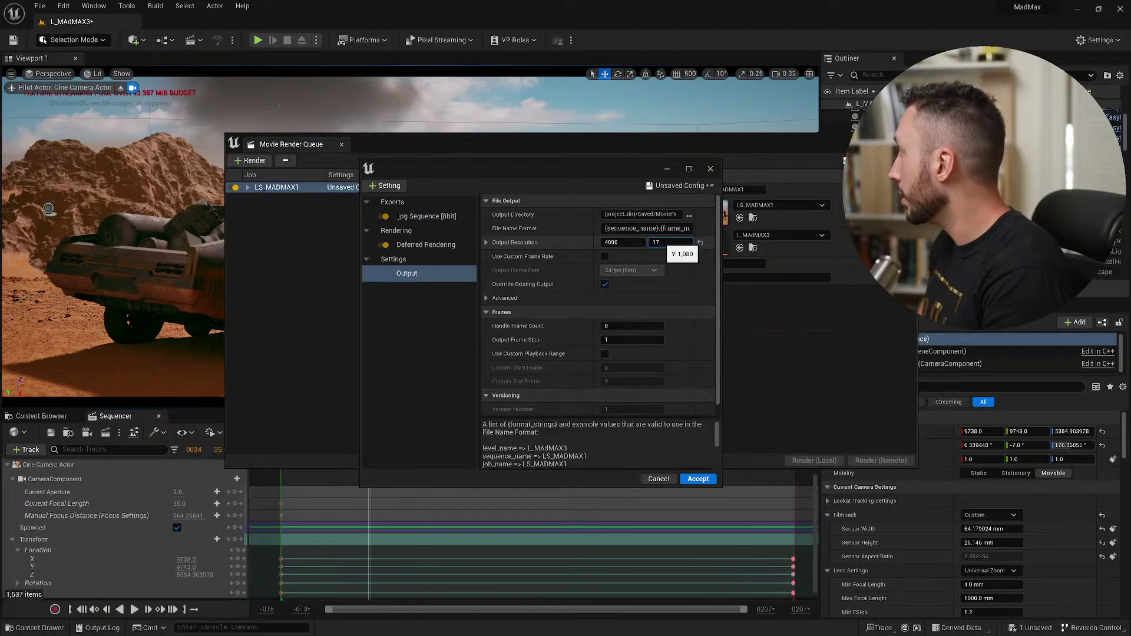
type("1716")
double_click(660, 242)
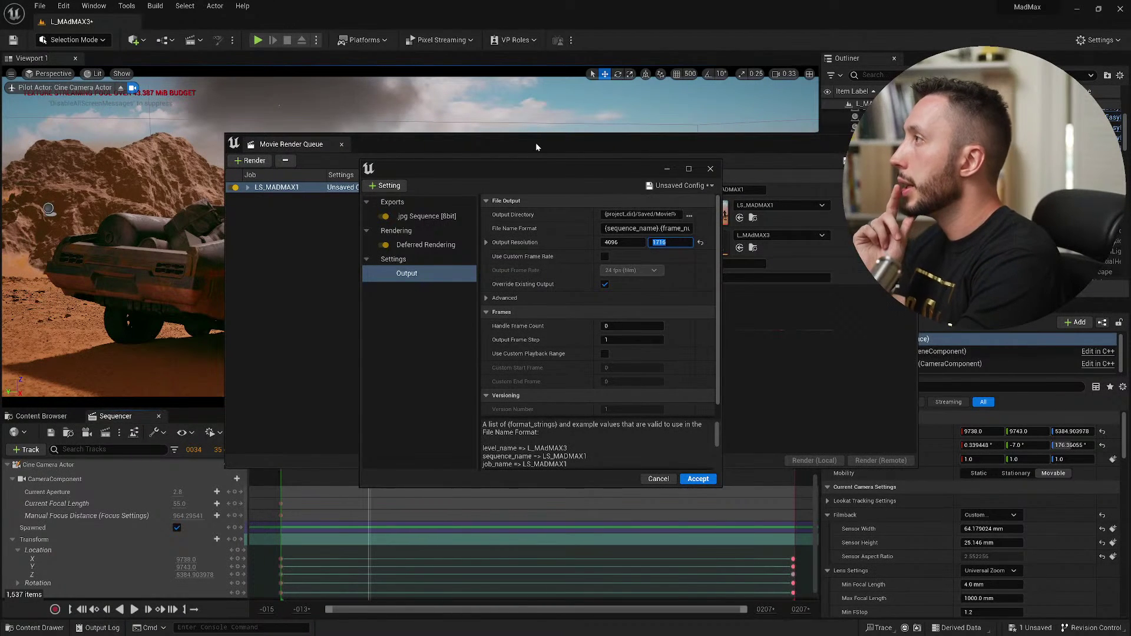
Enable a custom frame rate for the render output and set it to 30 fps.
left_click_drag(533, 168, 646, 174)
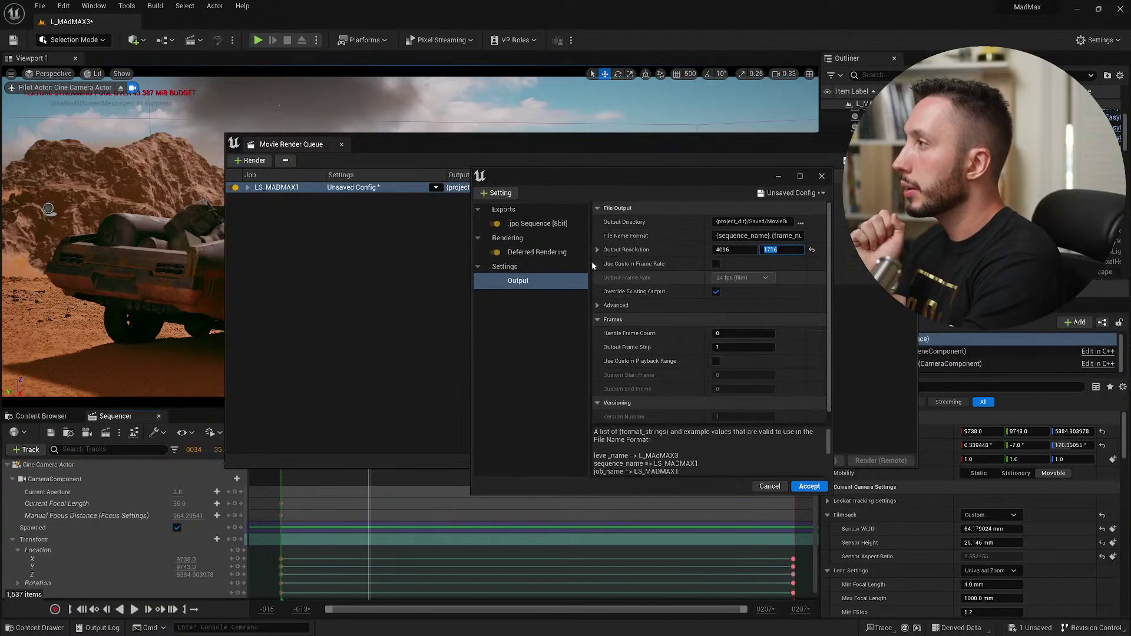
left_click(716, 264)
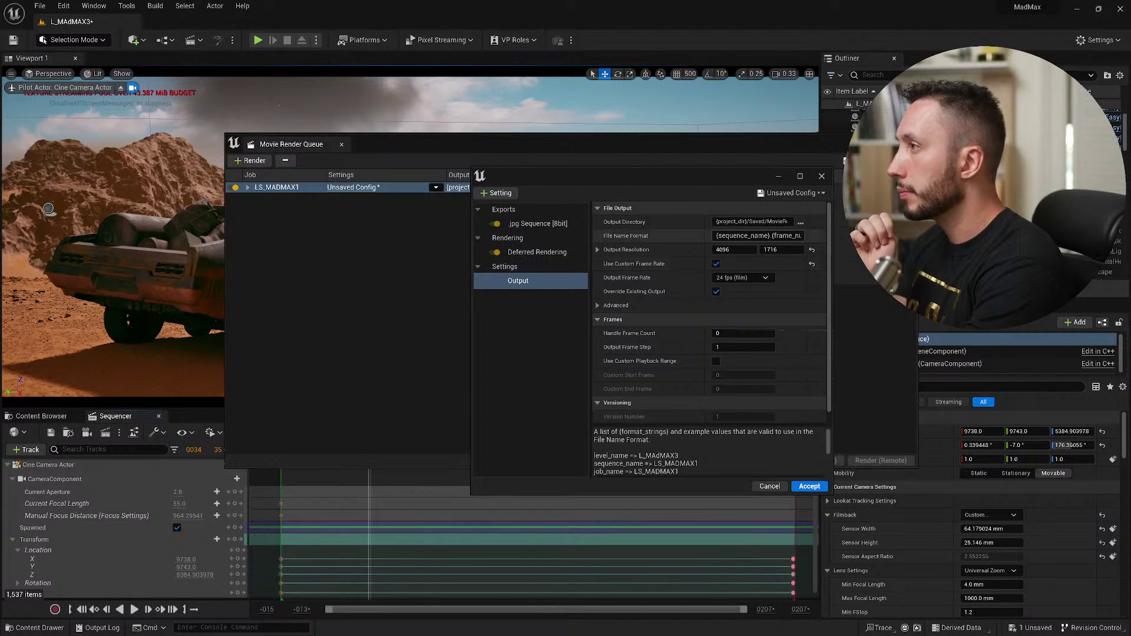
left_click(737, 277)
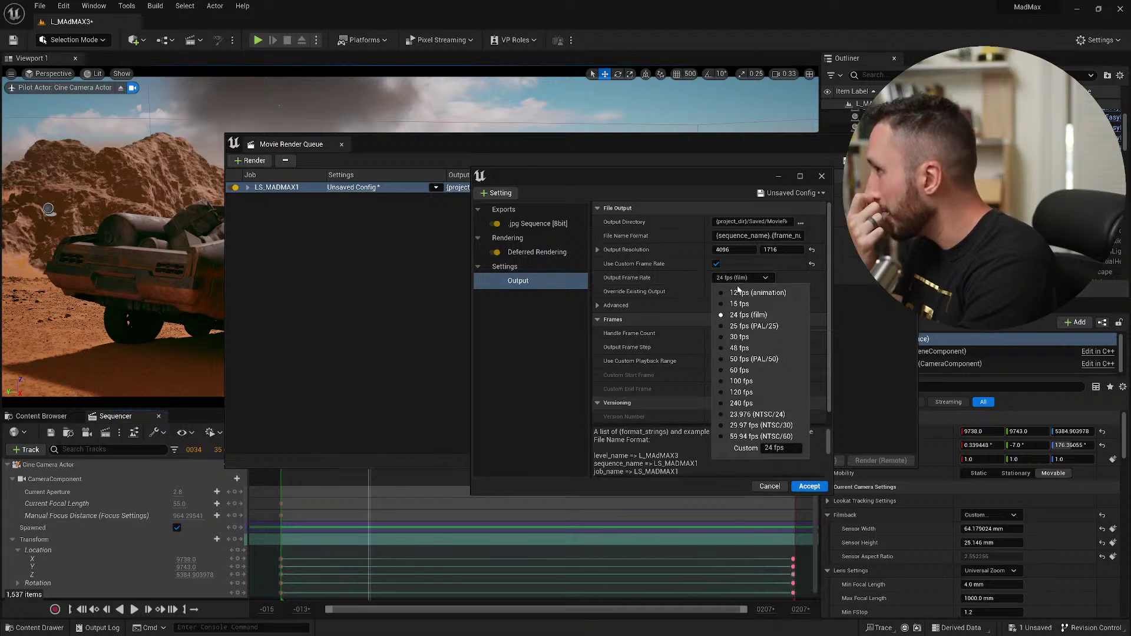
left_click(740, 336)
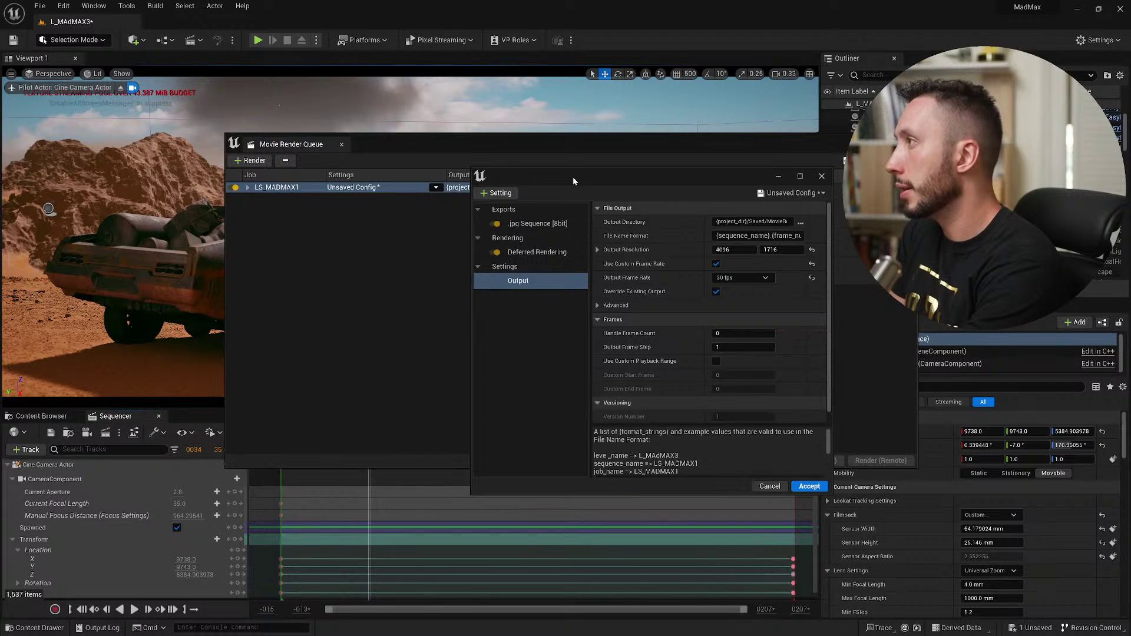
Move the settings dialog clear of the queue's columns and examine the render's output directory.
left_click_drag(573, 176, 599, 215)
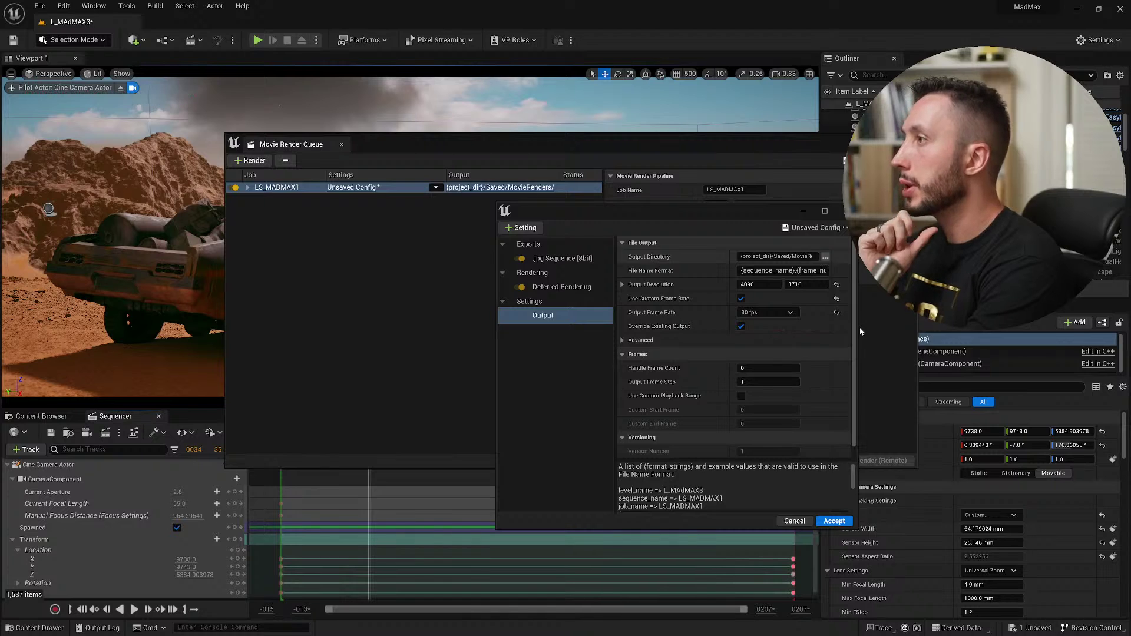
left_click(825, 257)
left_click(1035, 493)
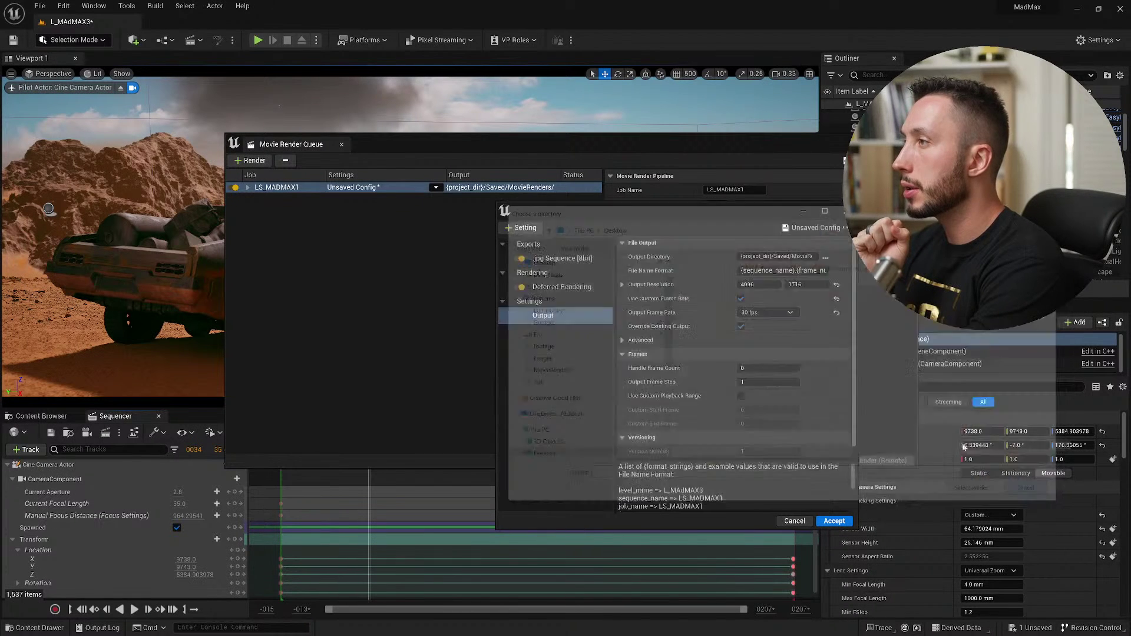
left_click(766, 256)
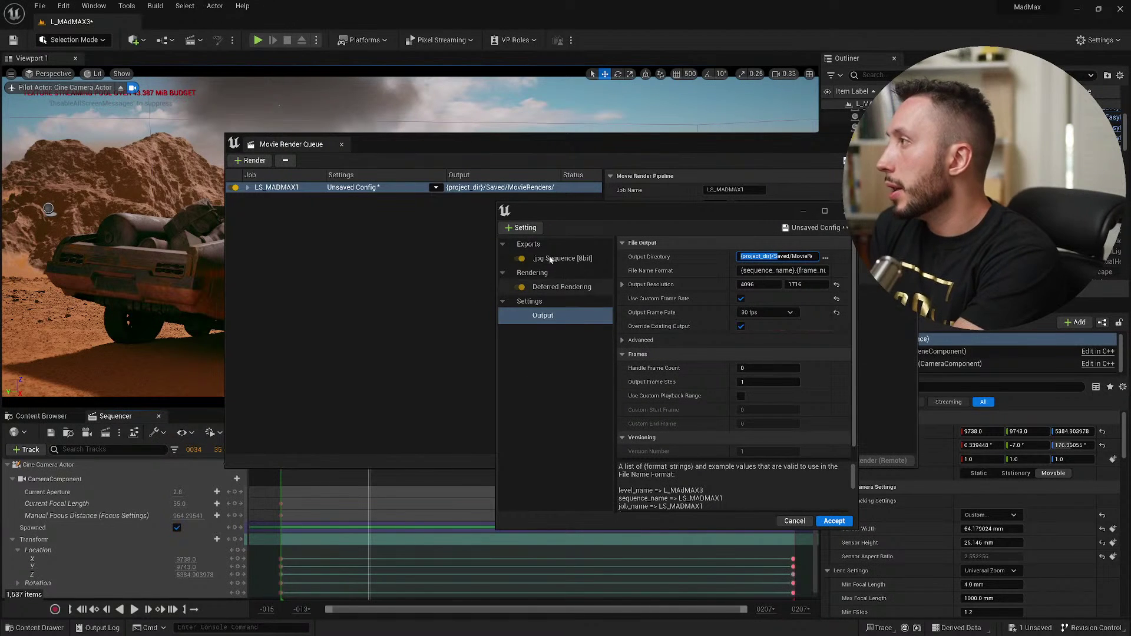
Add the Anti-aliasing setting to the render configuration and move the dialog clear of the job's details.
left_click(523, 228)
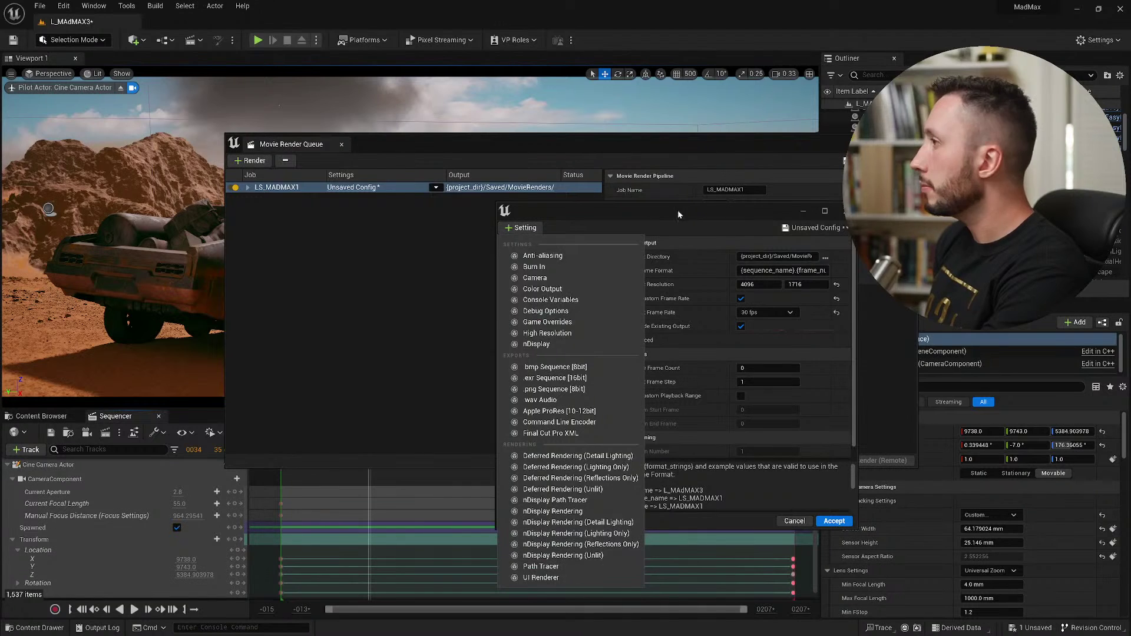
left_click(564, 262)
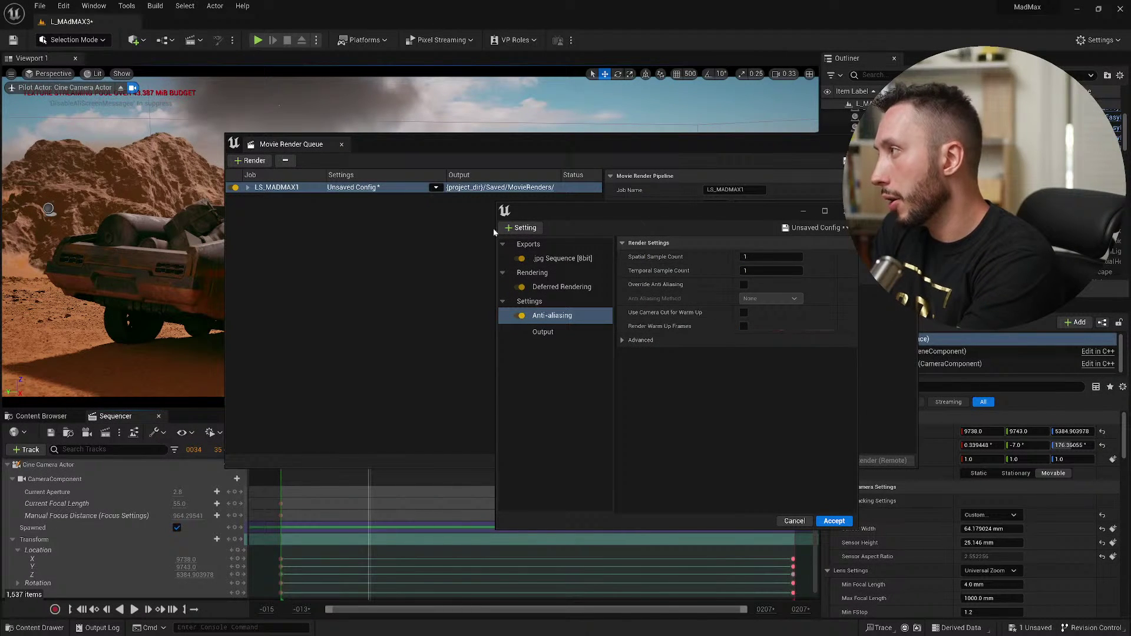
left_click_drag(572, 212, 310, 185)
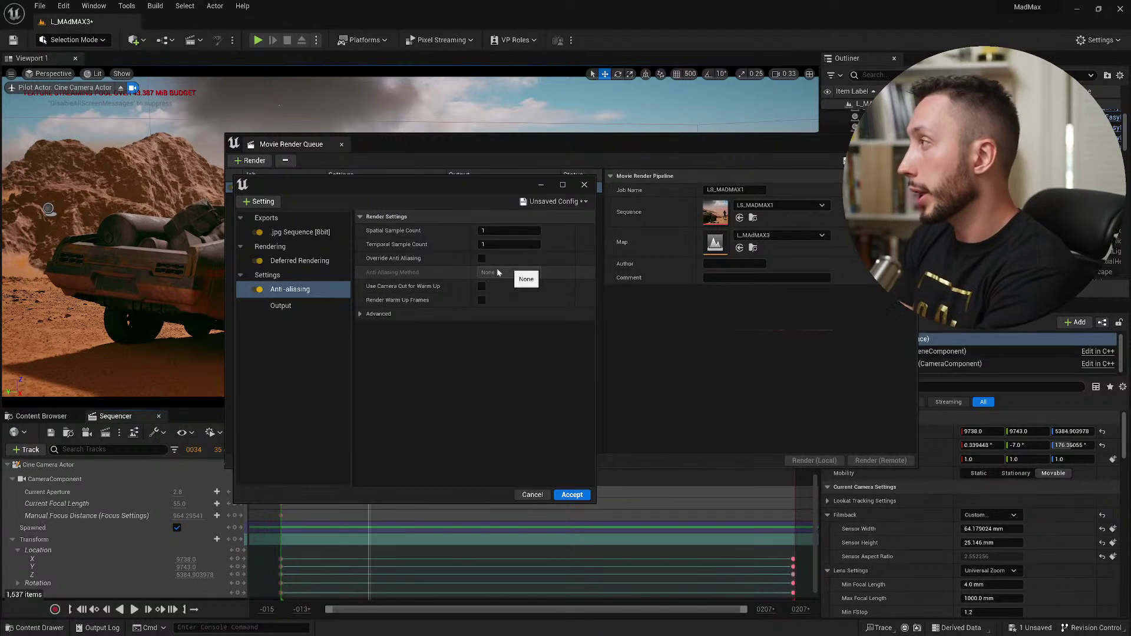
Set both the spatial and temporal sample counts to 5.
left_click(524, 231)
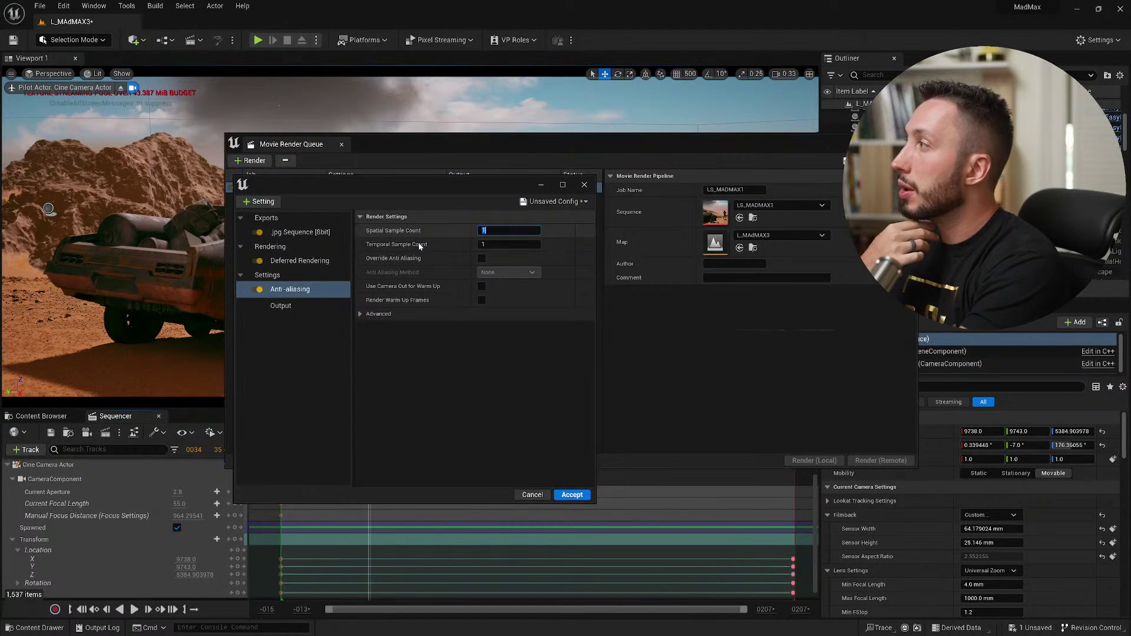
left_click(497, 244)
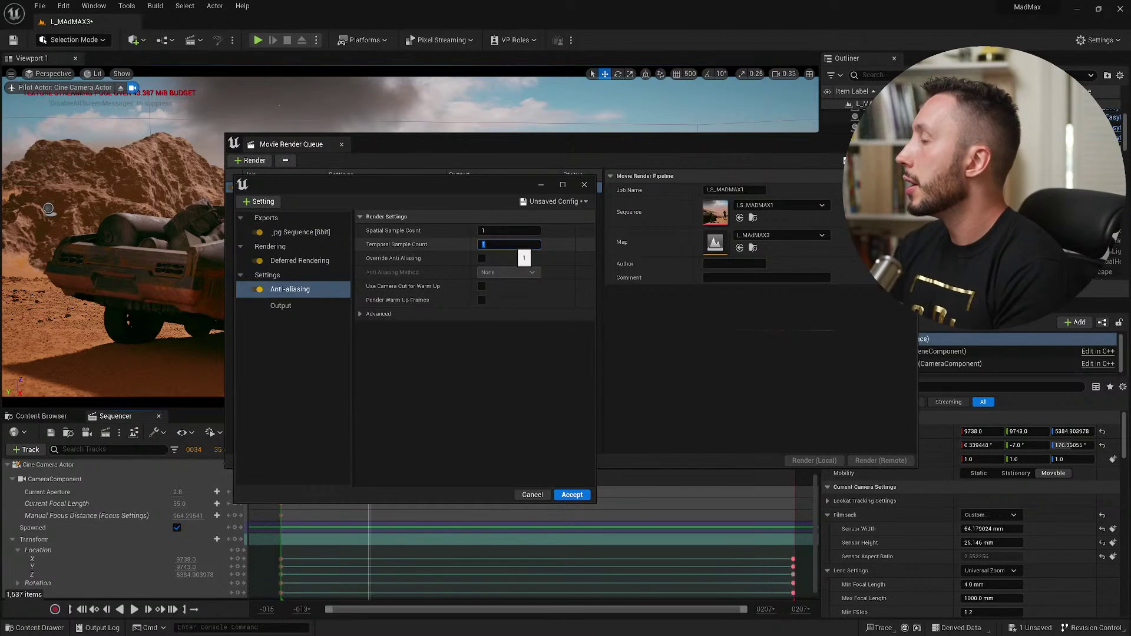
key("Return")
left_click(513, 230)
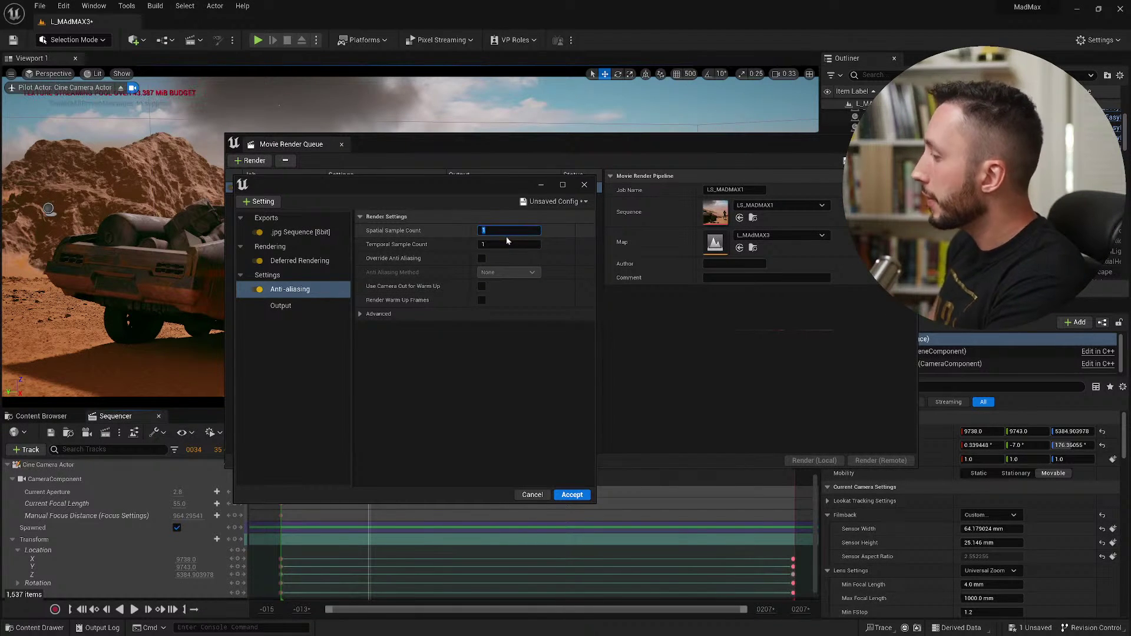
type("5")
left_click(503, 244)
type("5")
key("Return")
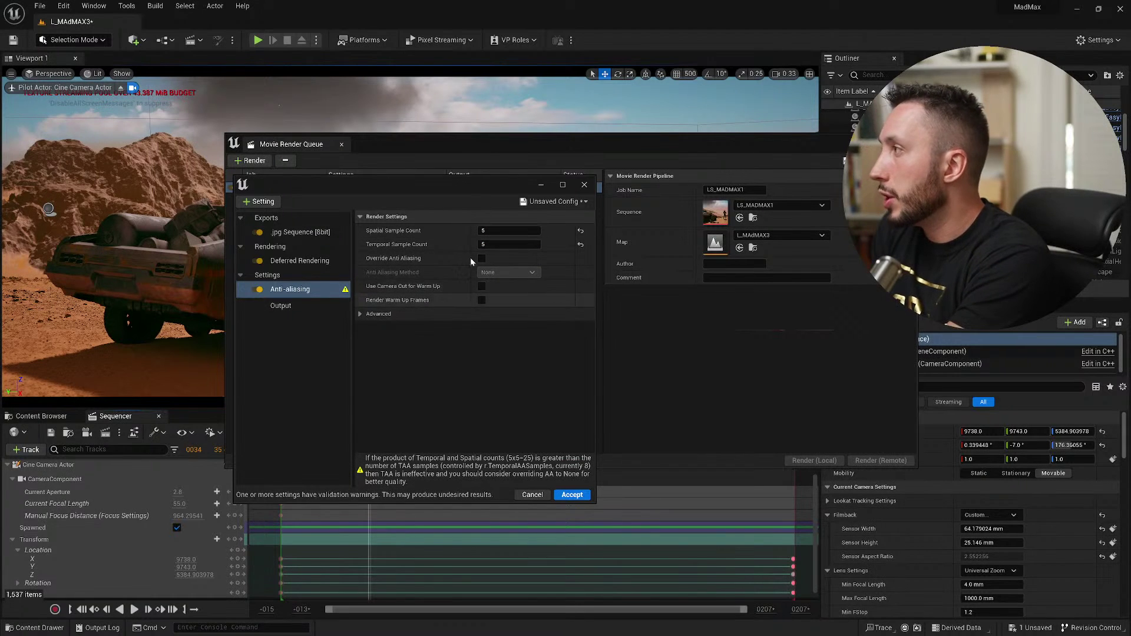
Set the spatial sample count to 1 and the temporal sample count to 8, and enable Override Anti Aliasing.
left_click(515, 230)
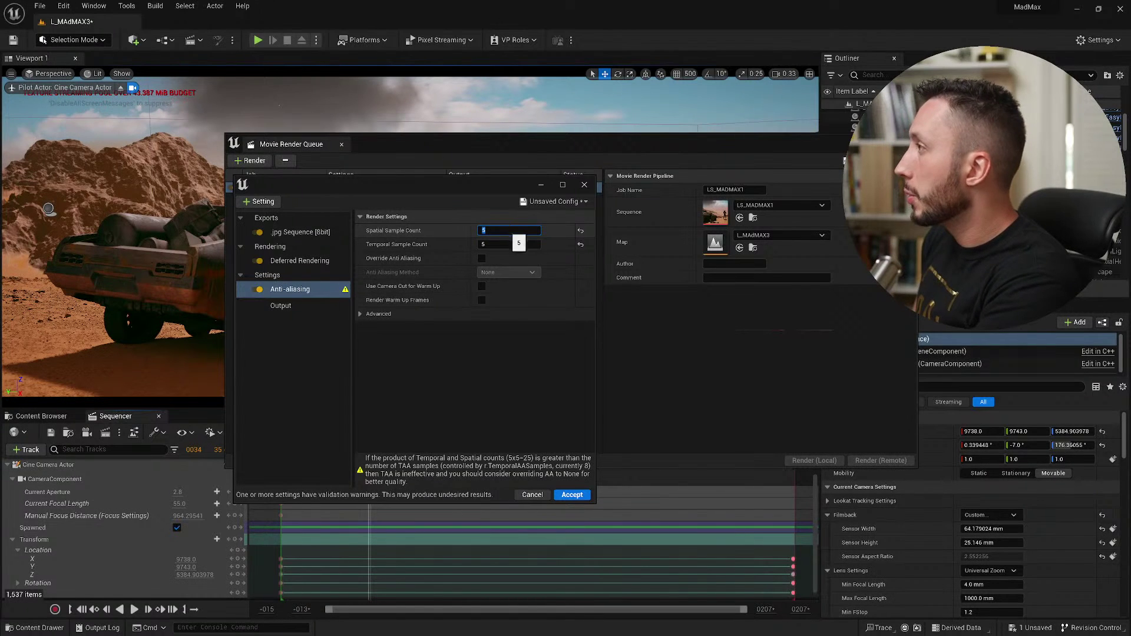
type("2")
key("Tab")
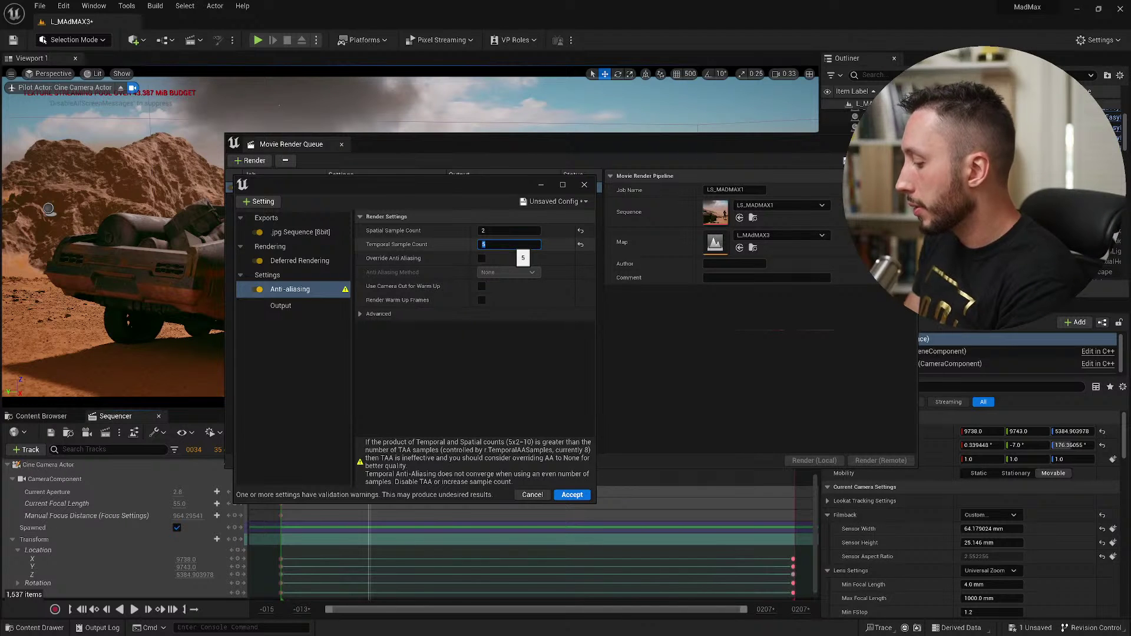
left_click(492, 230)
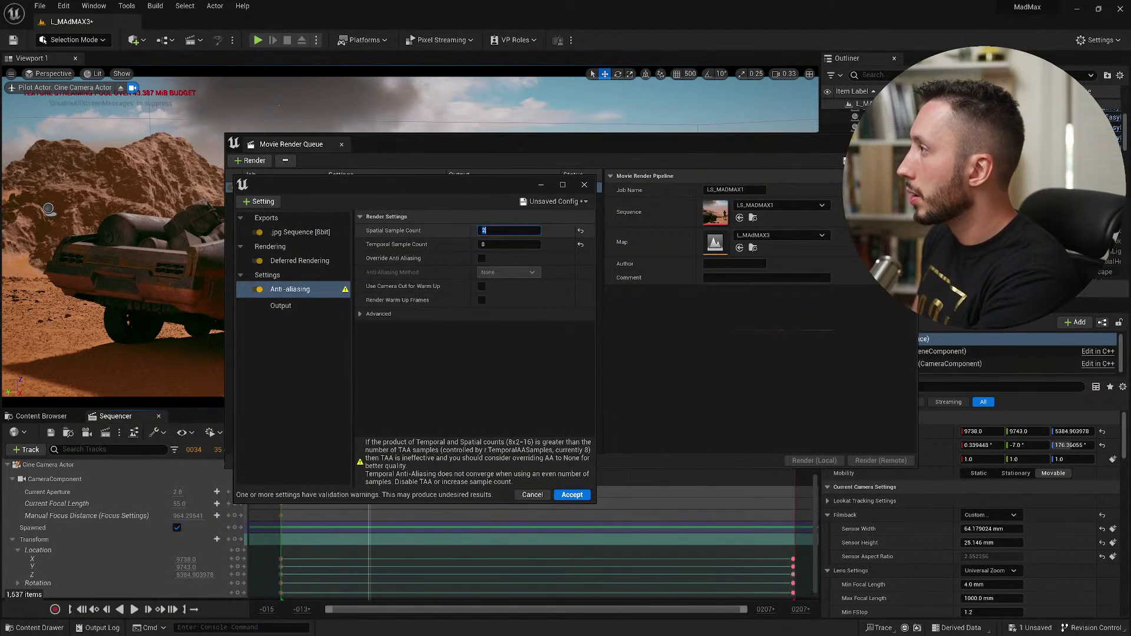
type("1")
left_click(482, 258)
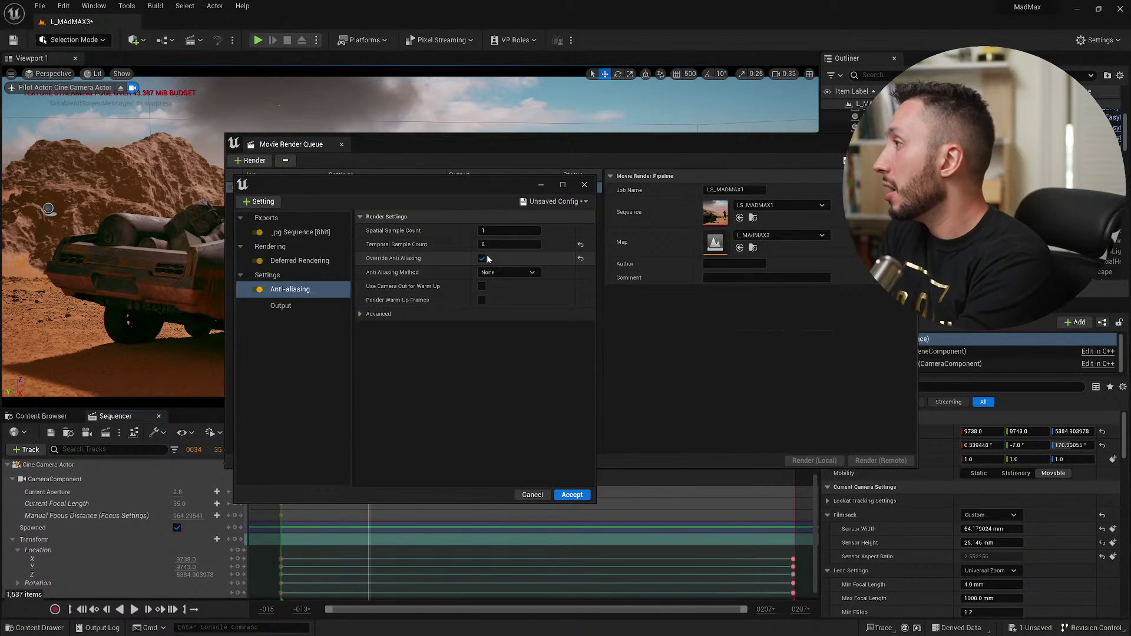
Set the temporal sample count to 10 and shift the settings dialog slightly.
left_click(508, 244)
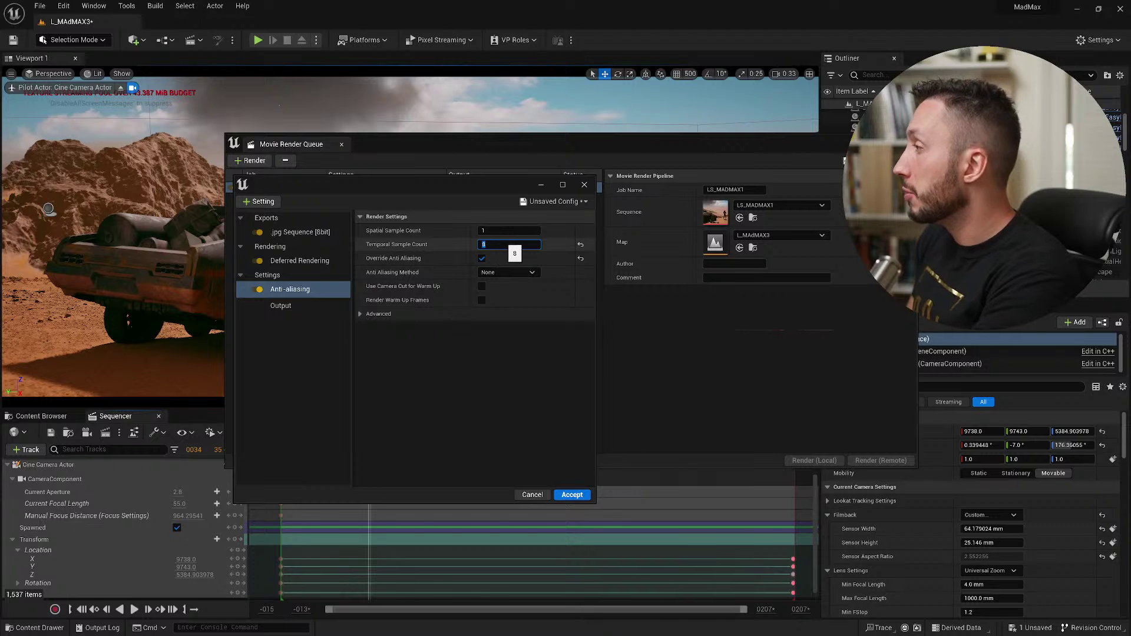
type("10")
key("Return")
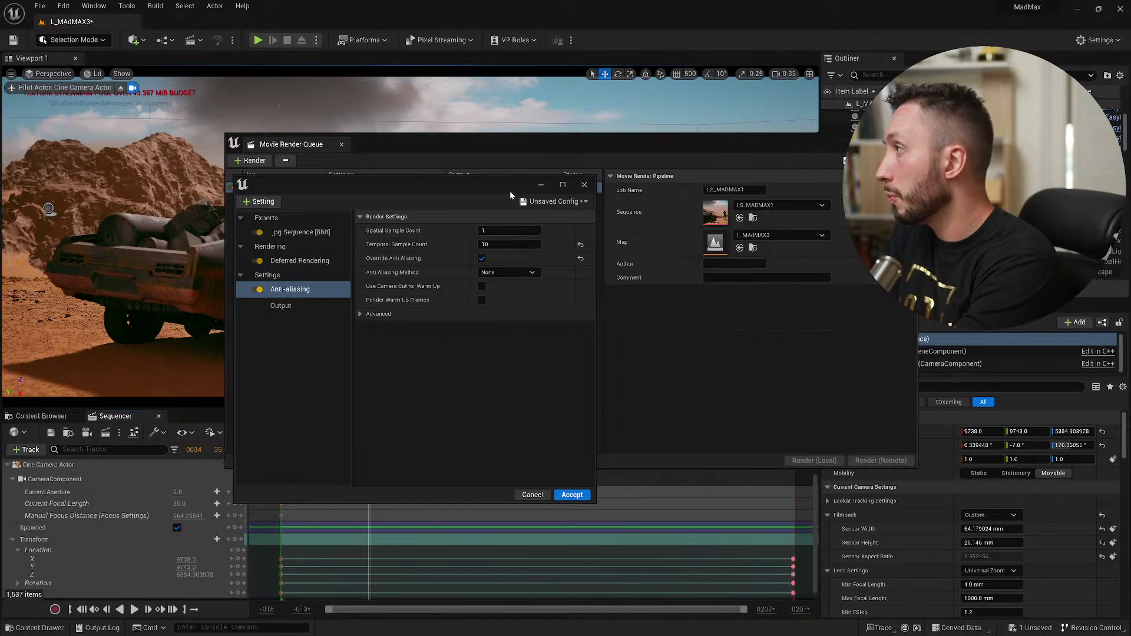
left_click_drag(510, 191, 502, 170)
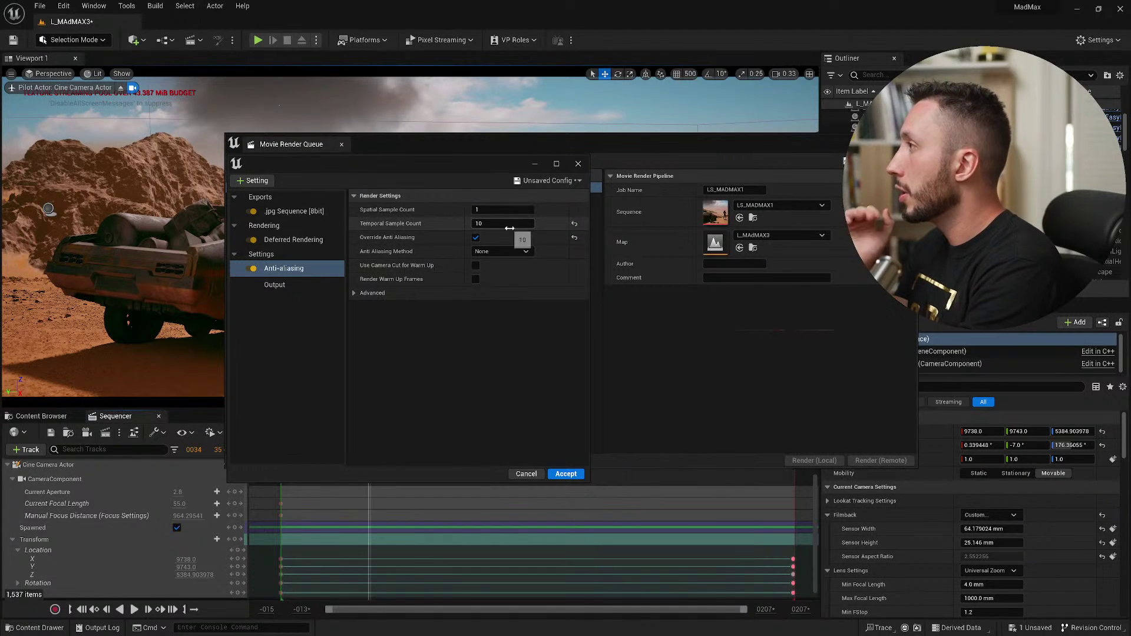
Try 5 spatial samples combined with 5 temporal samples for the overridden anti-aliasing.
left_click(495, 206)
type("5")
key("Tab")
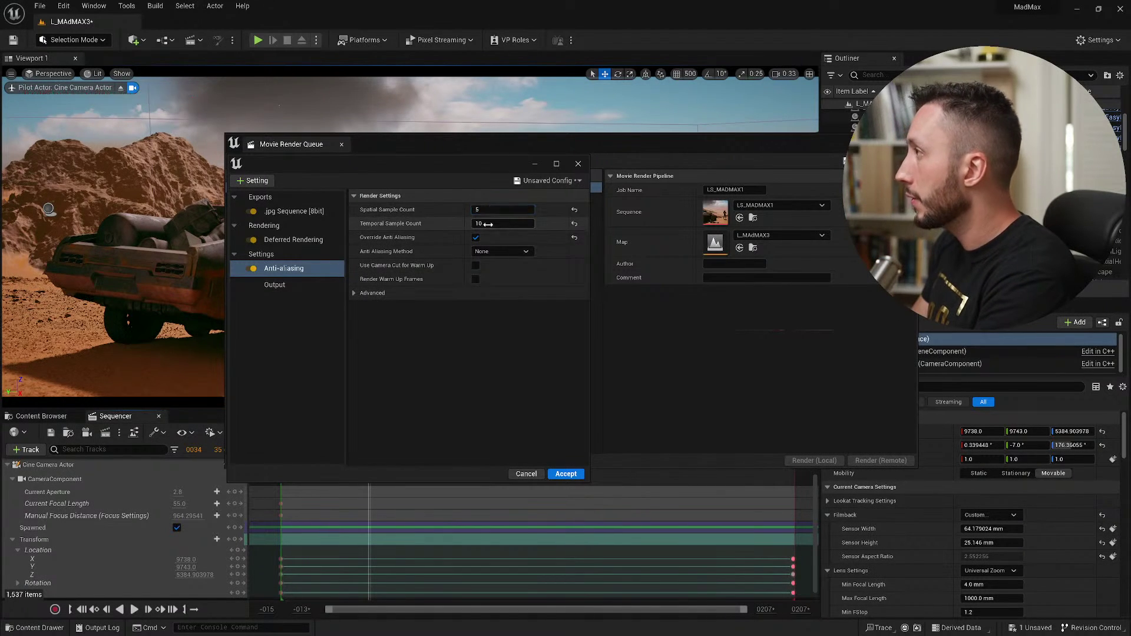
type("5")
key("Return")
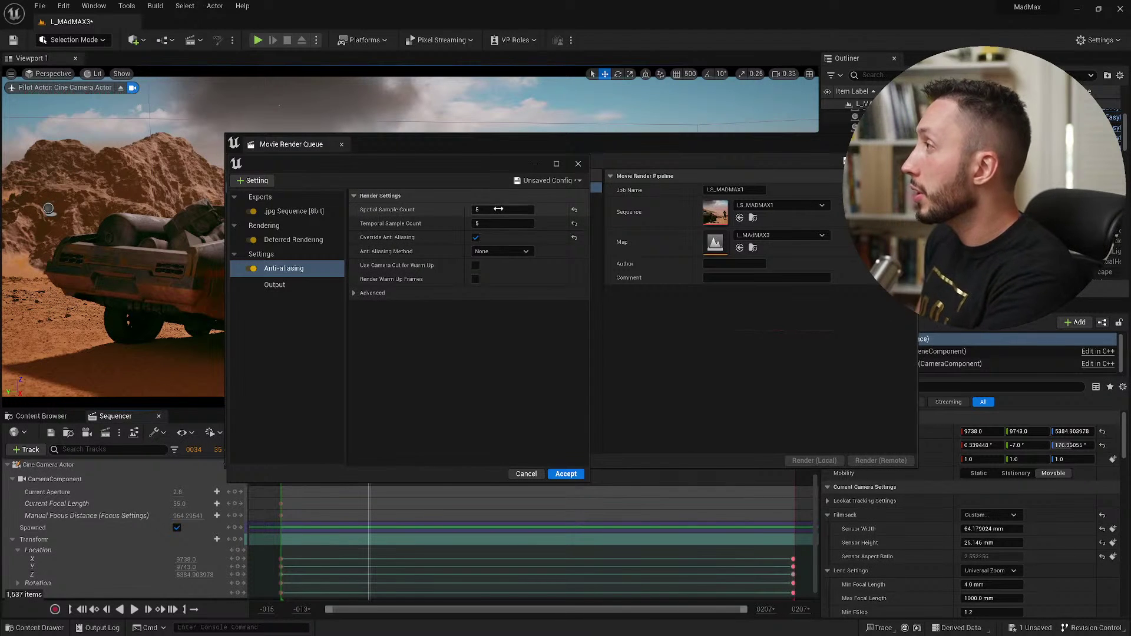
Return the spatial sample count to 1 and set the temporal sample count to 8.
left_click(500, 212)
type("1")
key("Tab")
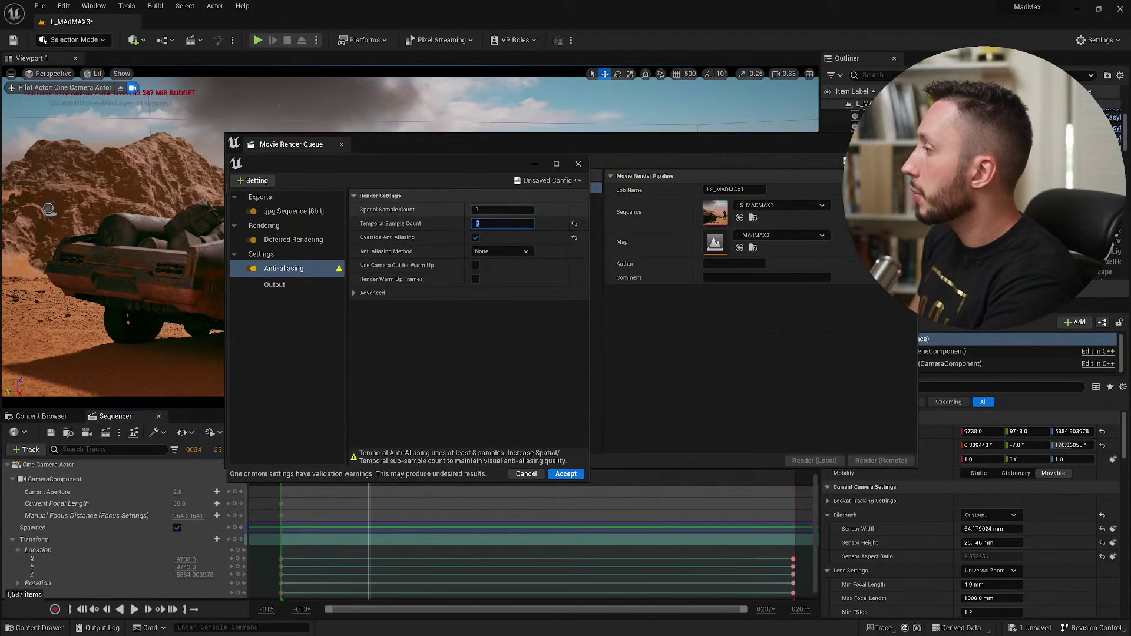
type("8")
key("Return")
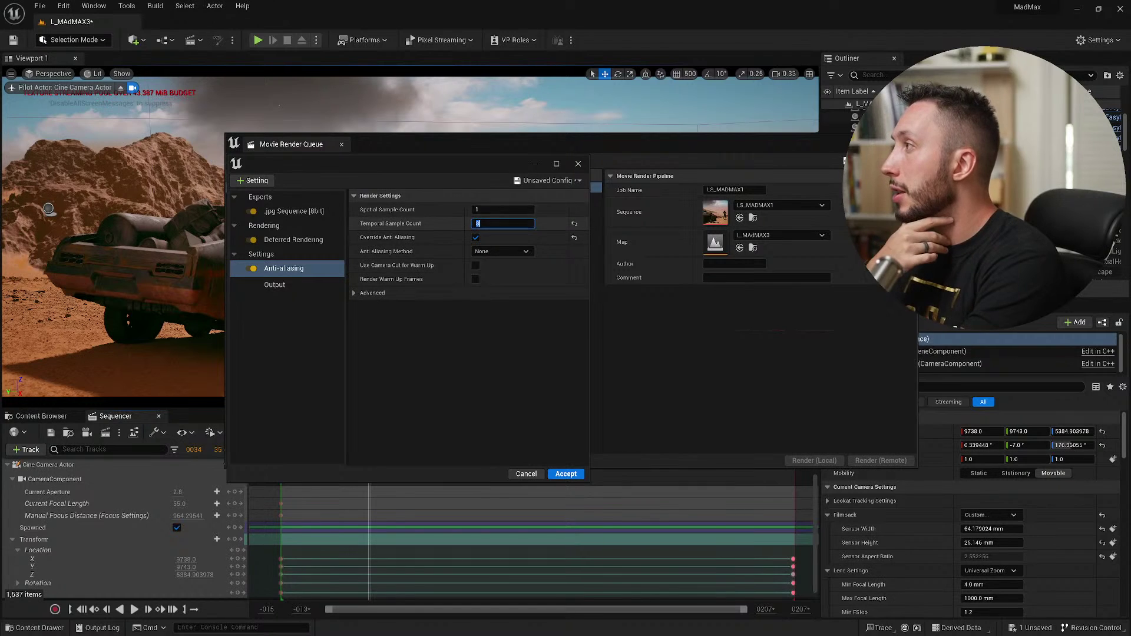
left_click(481, 209)
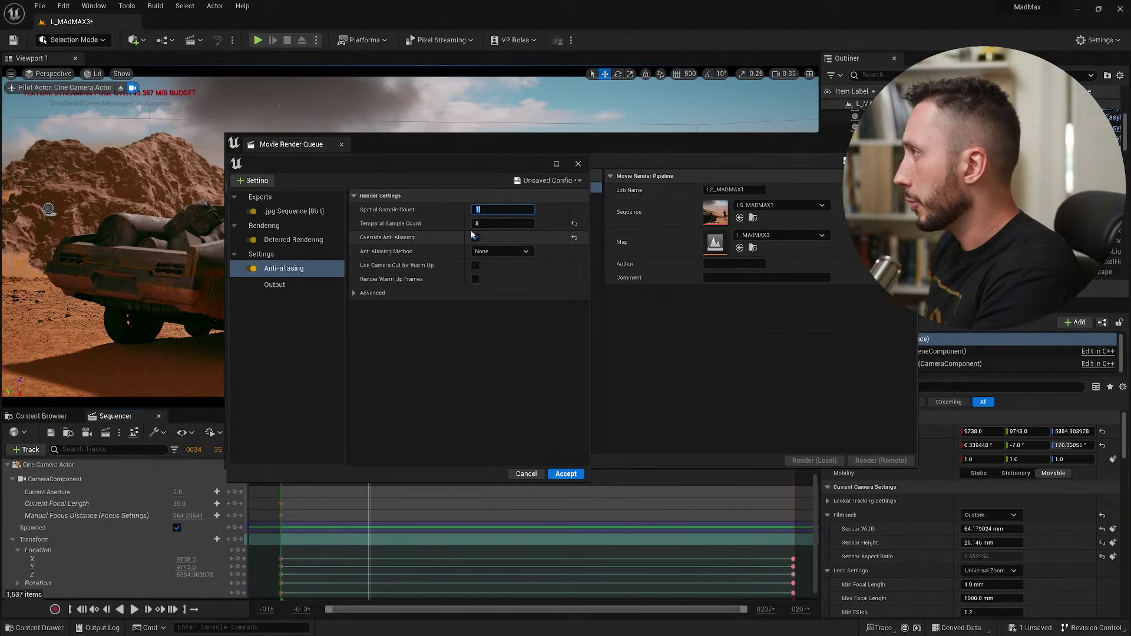
left_click(444, 228)
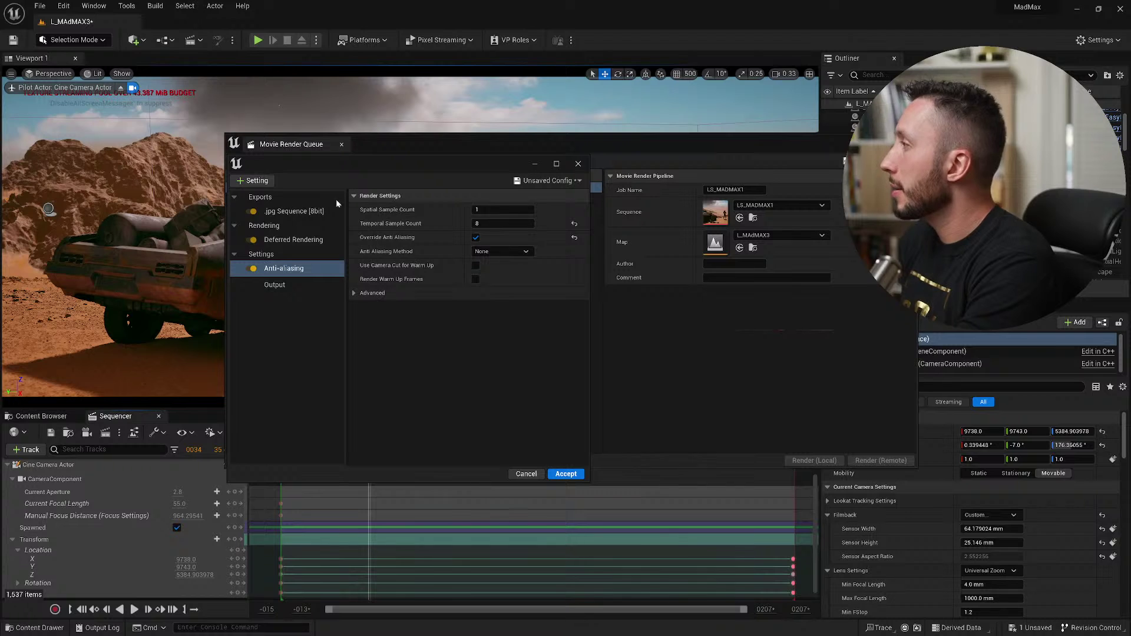
Add the Game Overrides setting to the render configuration.
left_click(243, 182)
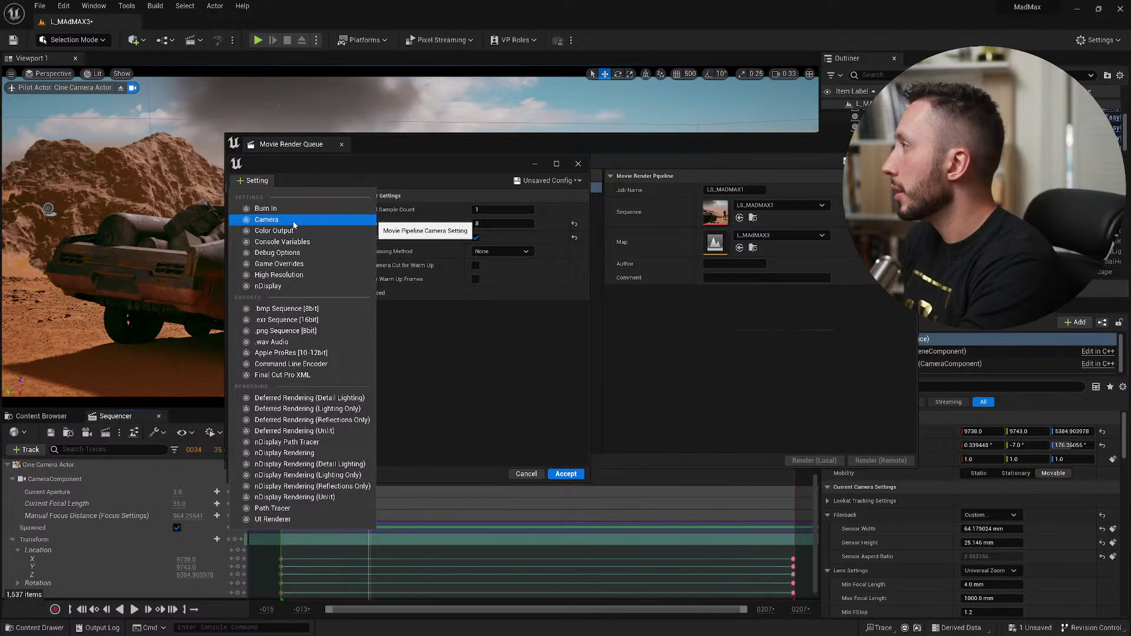
left_click(289, 264)
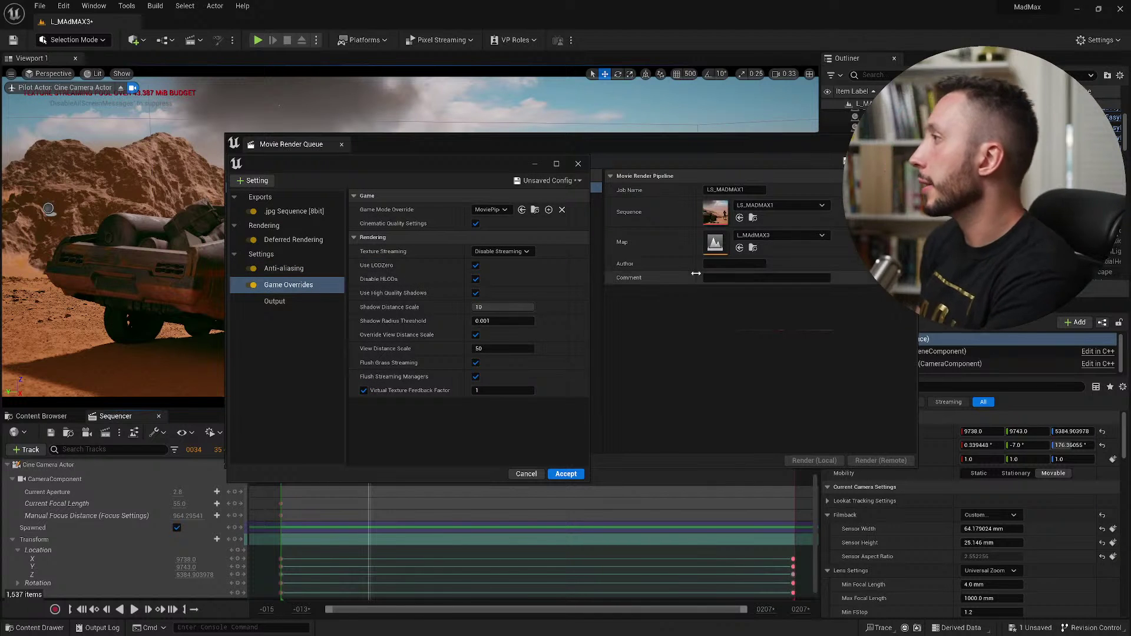
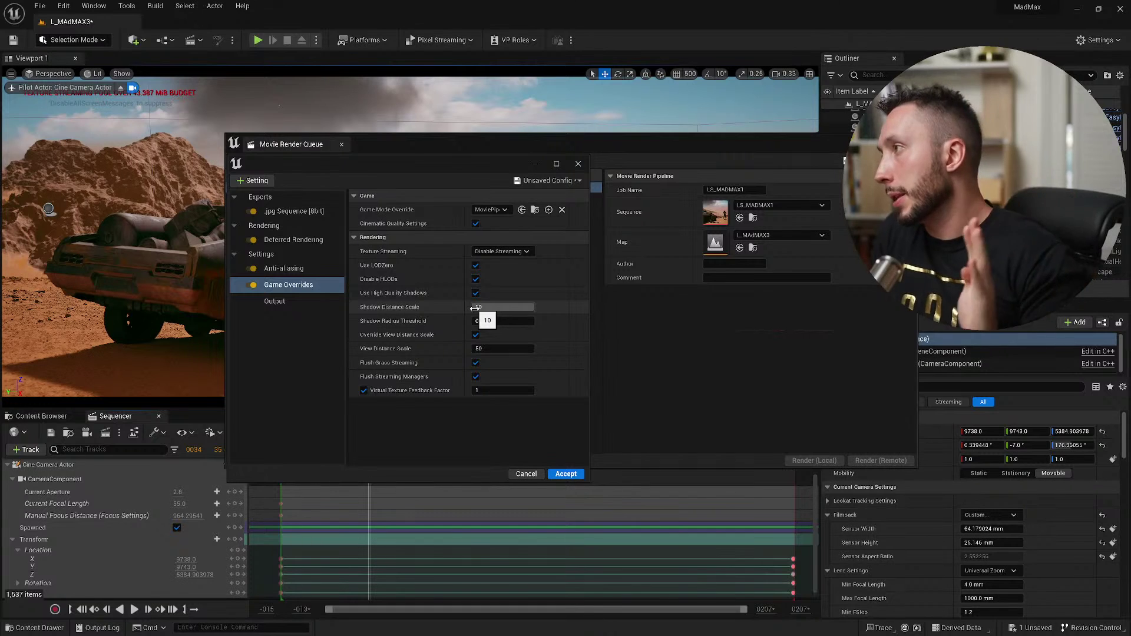
Set texture streaming to Don't Override and disable Use LODZero and Disable HLODs, keeping high quality shadows enabled in the game overrides.
left_click_drag(473, 308, 474, 308)
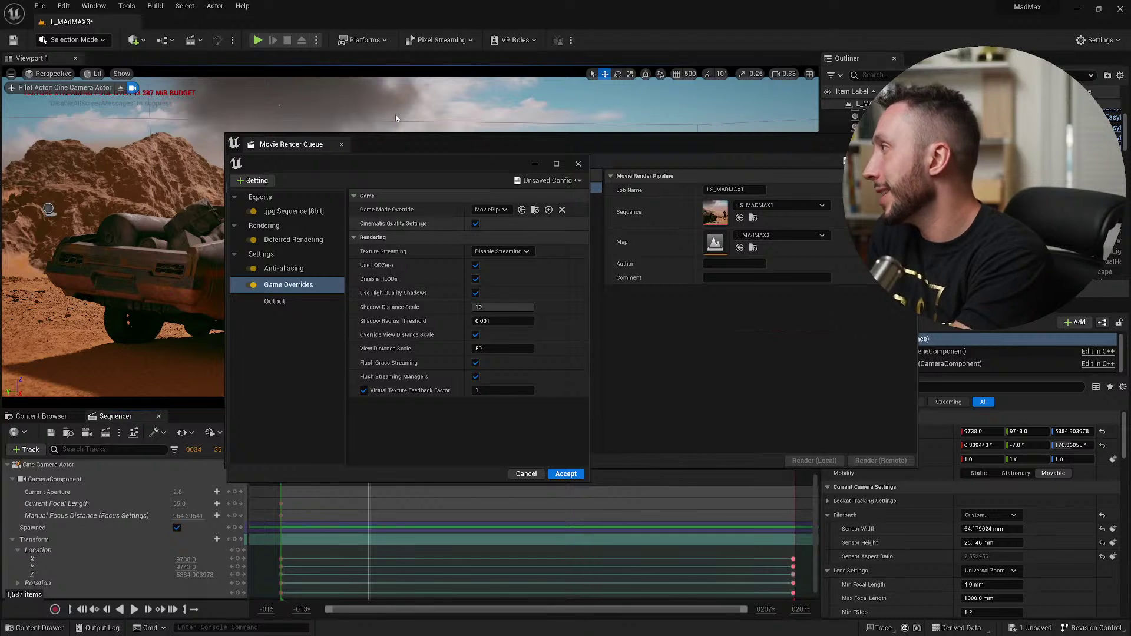
left_click_drag(387, 139, 331, 111)
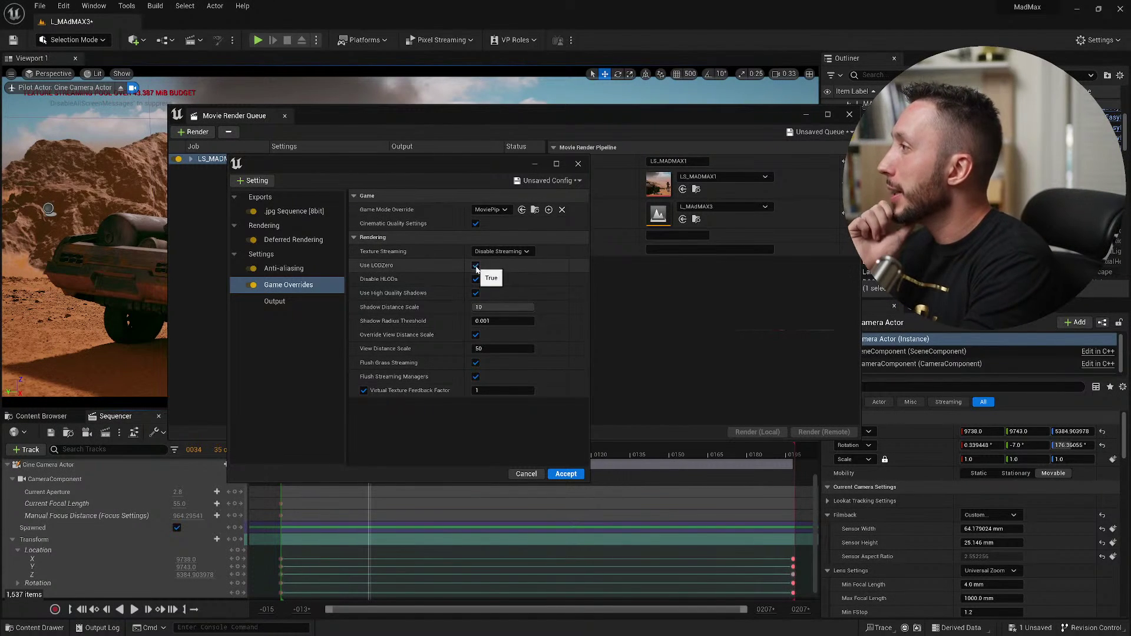
left_click(499, 252)
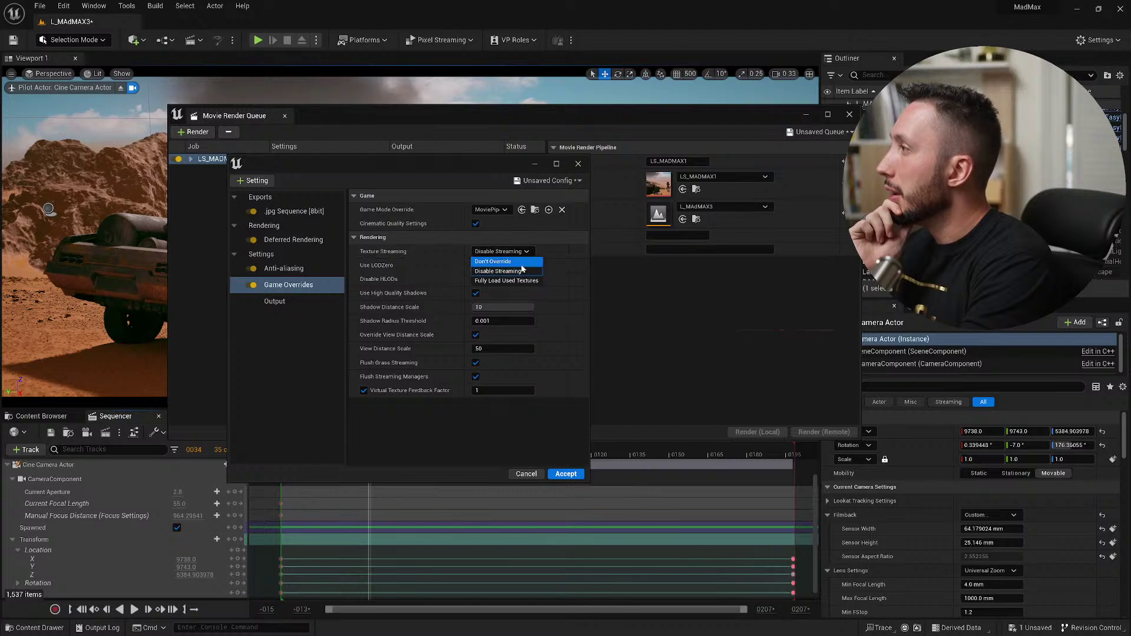
left_click(492, 258)
left_click(476, 265)
left_click(475, 278)
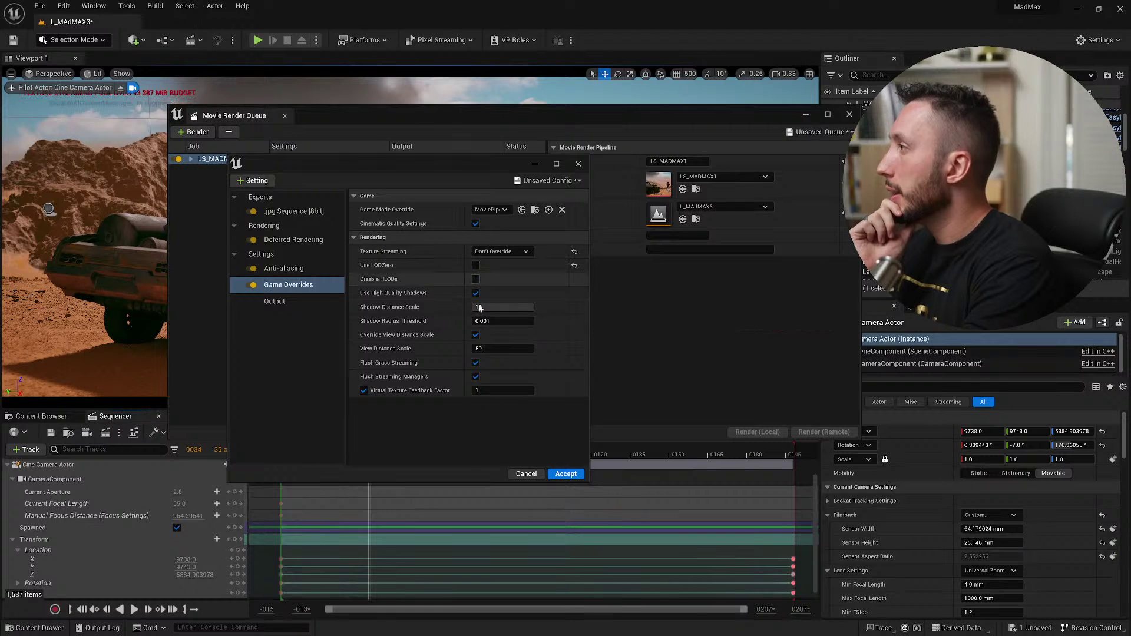
left_click(475, 293)
left_click(476, 294)
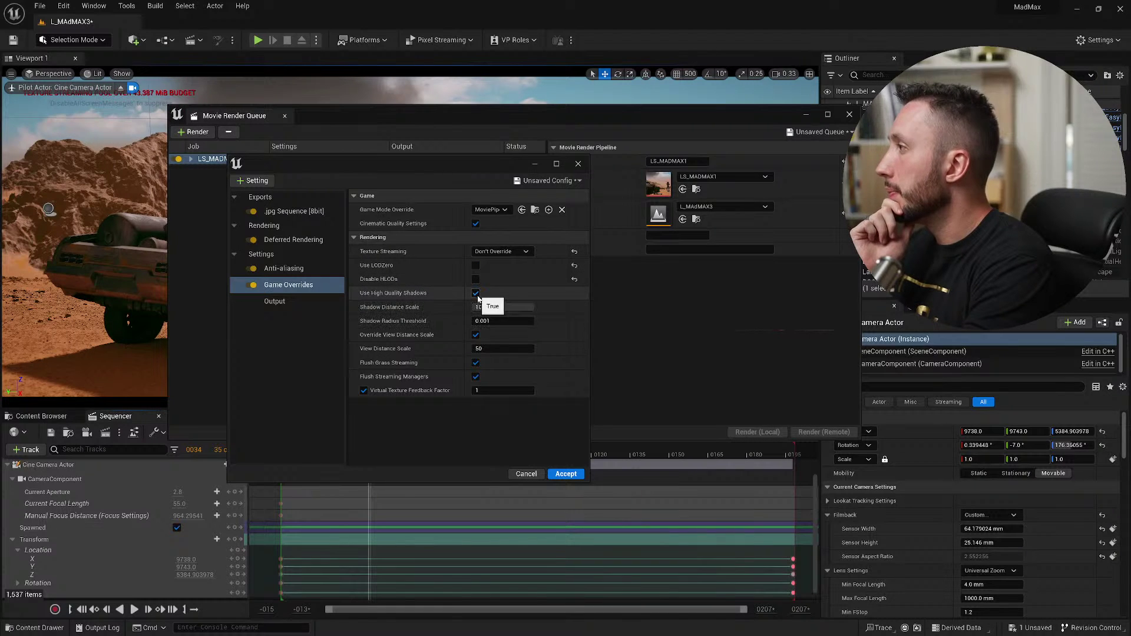
Turn off the view distance scale override, grass and streaming manager flushing, and virtual texture feedback factor, and accept the configuration.
left_click(475, 334)
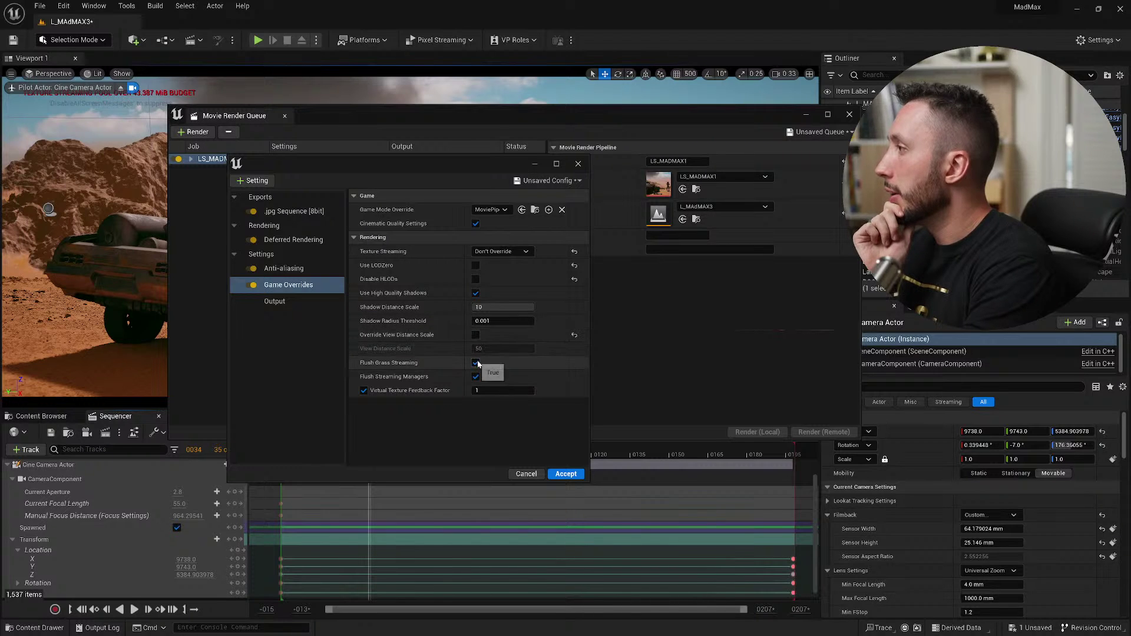
left_click(475, 363)
left_click(475, 376)
left_click(363, 391)
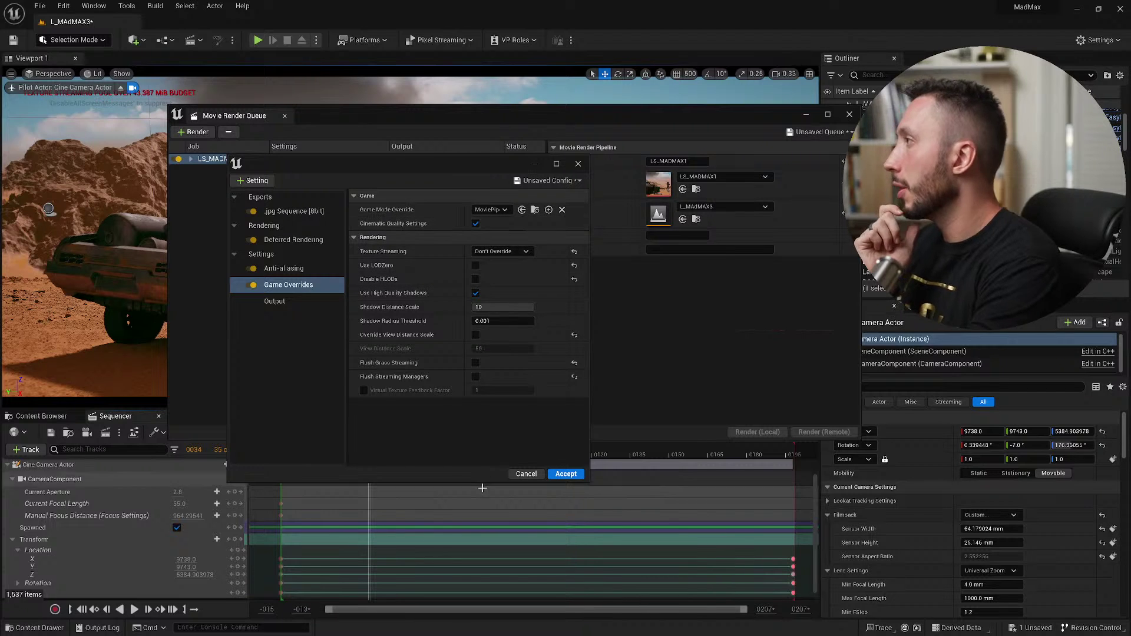
left_click(567, 474)
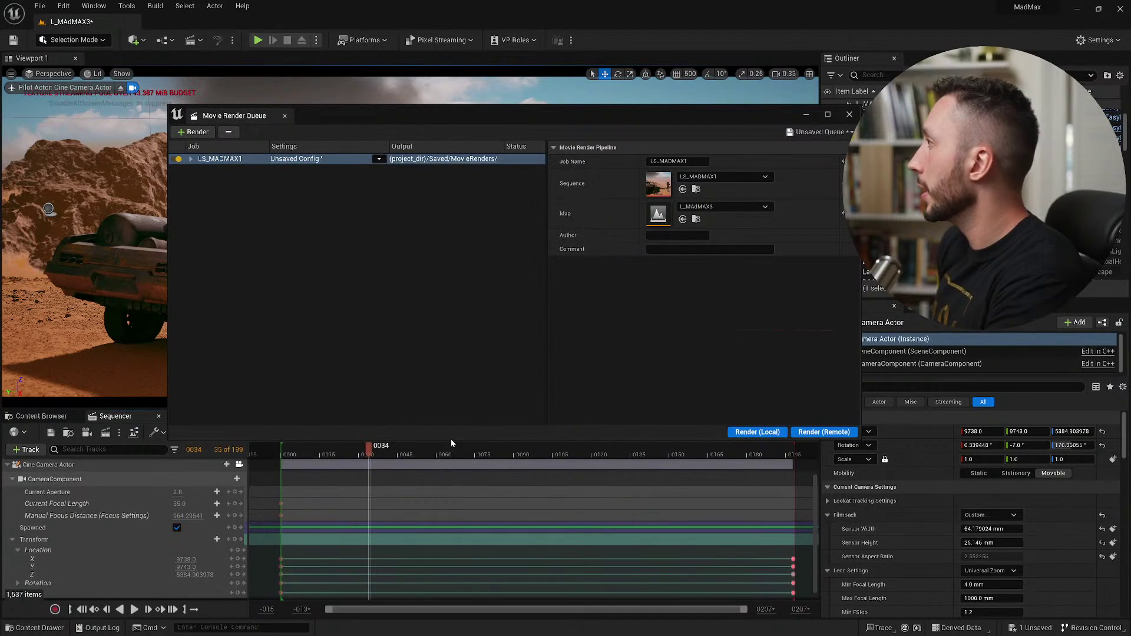
Reopen the LS_MADMAX1 job's configuration, add an .exr Sequence [16bit] export and disable the .jpg Sequence export.
left_click(294, 159)
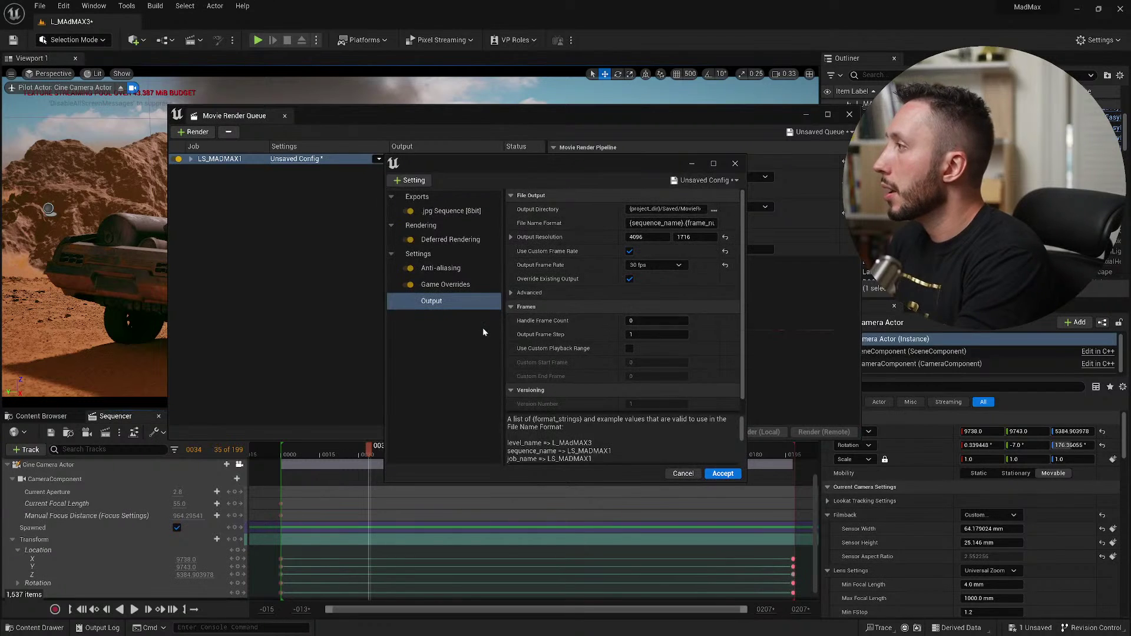
left_click(461, 213)
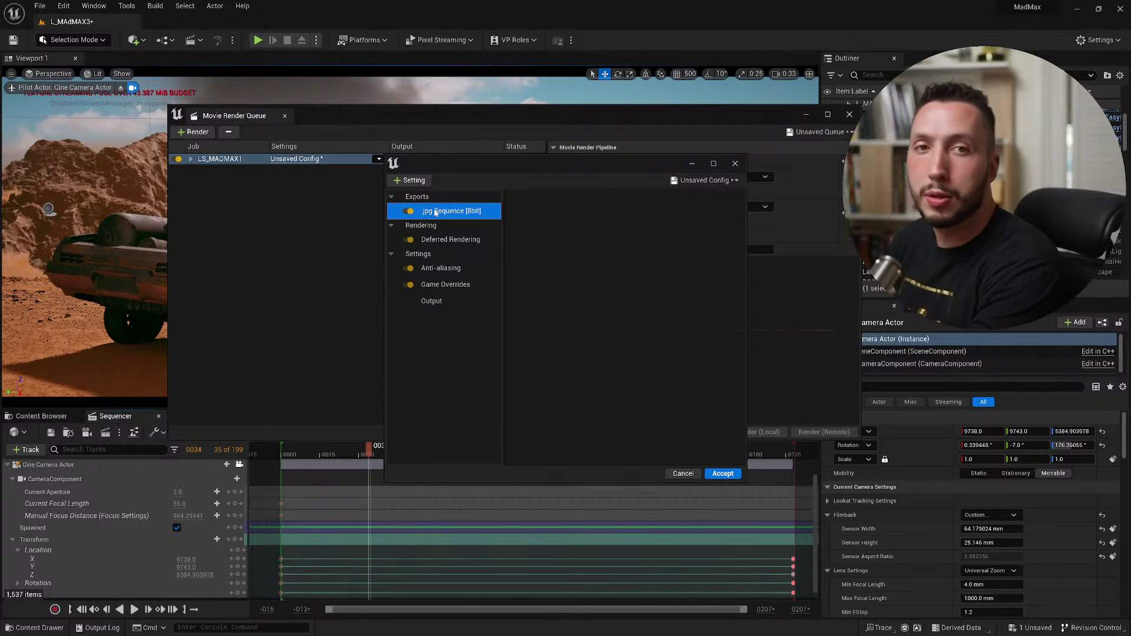
left_click(411, 180)
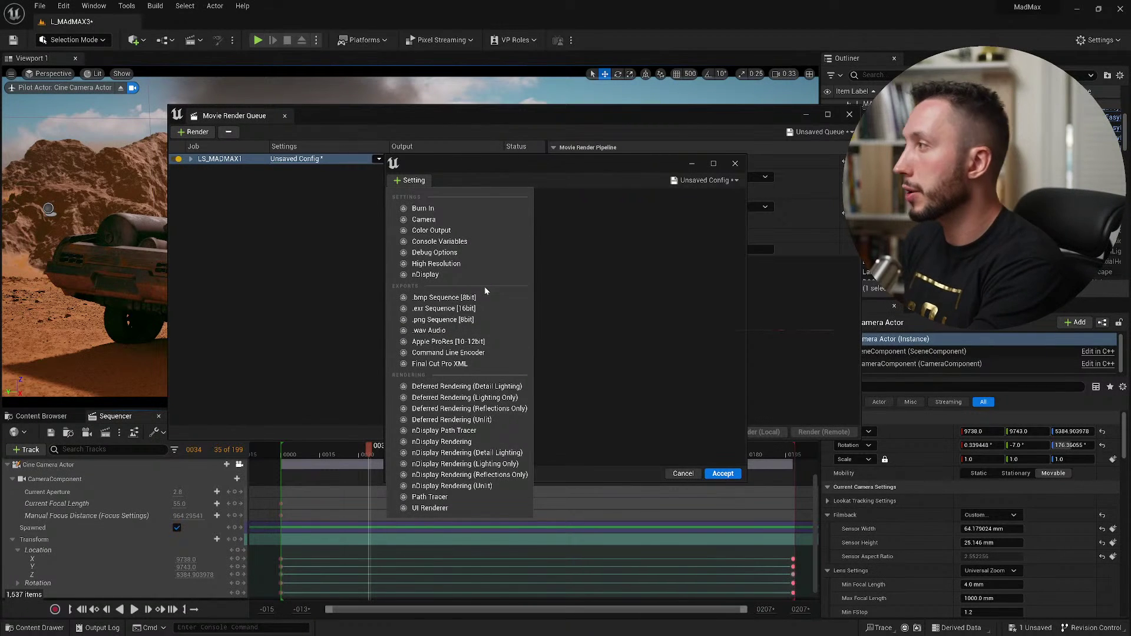
left_click(450, 307)
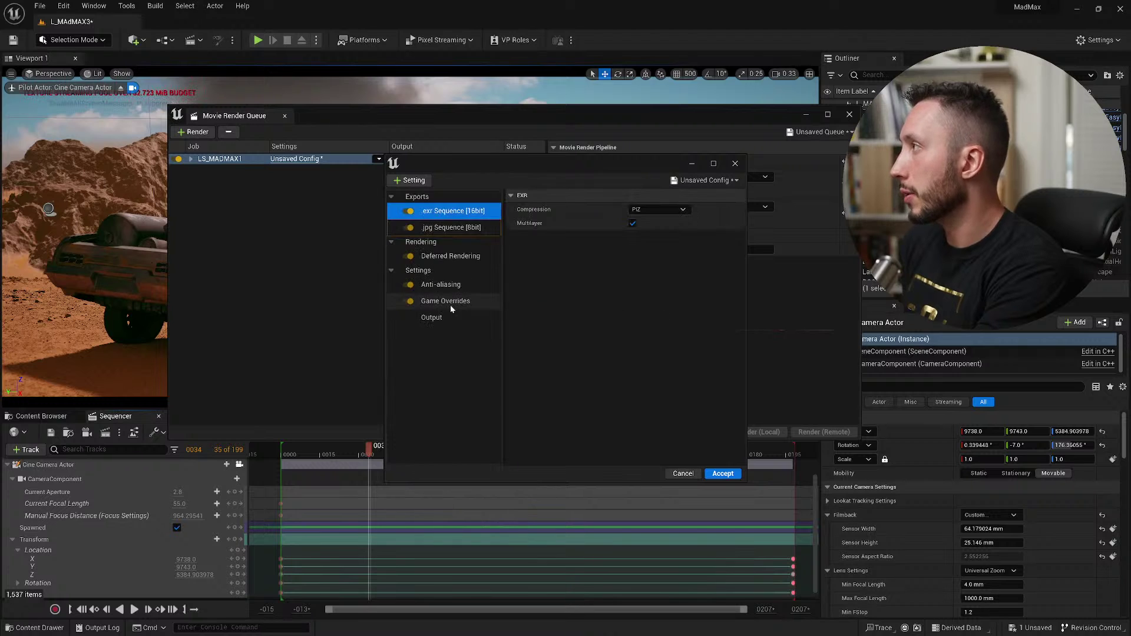
left_click(409, 227)
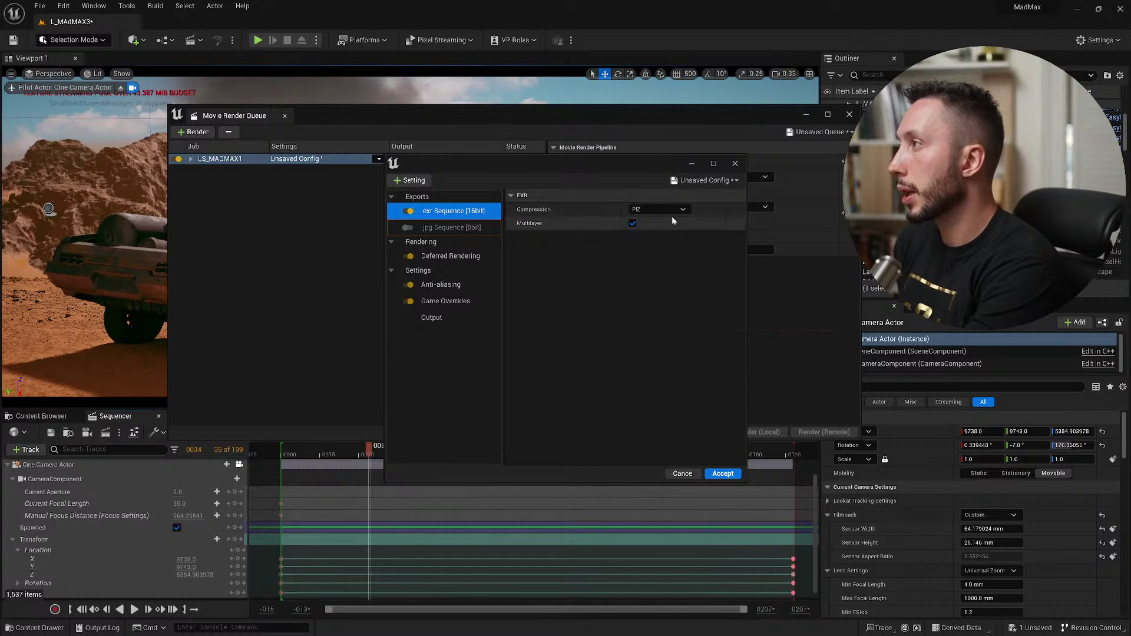
Keep PIZ compression for the EXR export, disable that export and re-enable the .jpg Sequence [8bit] export.
left_click(648, 209)
left_click(631, 217)
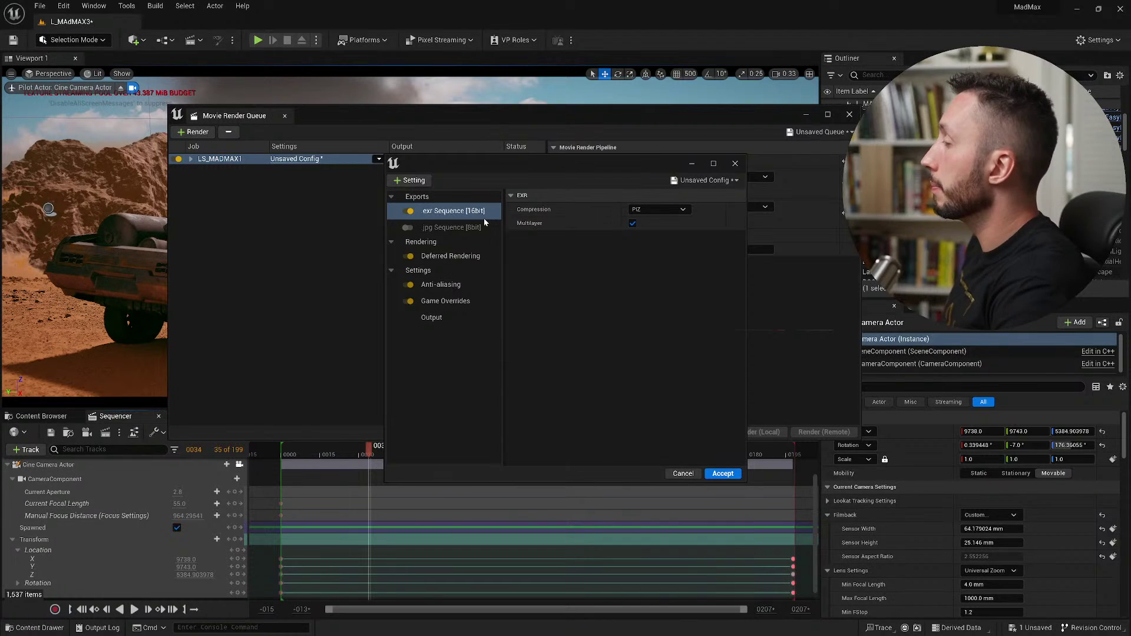
left_click(407, 213)
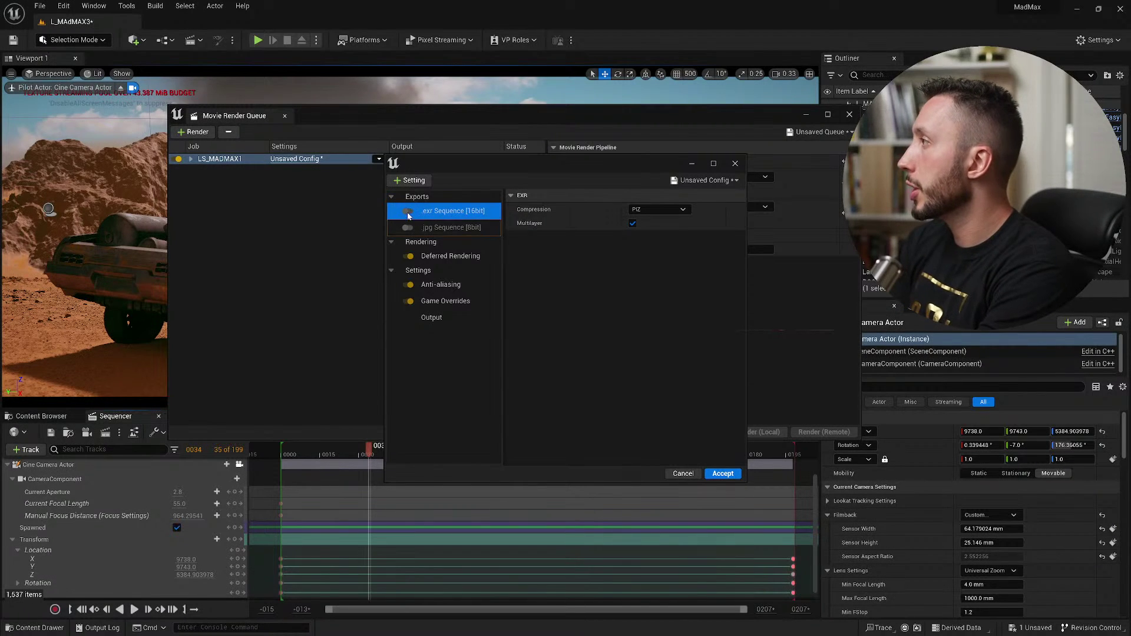
left_click(408, 227)
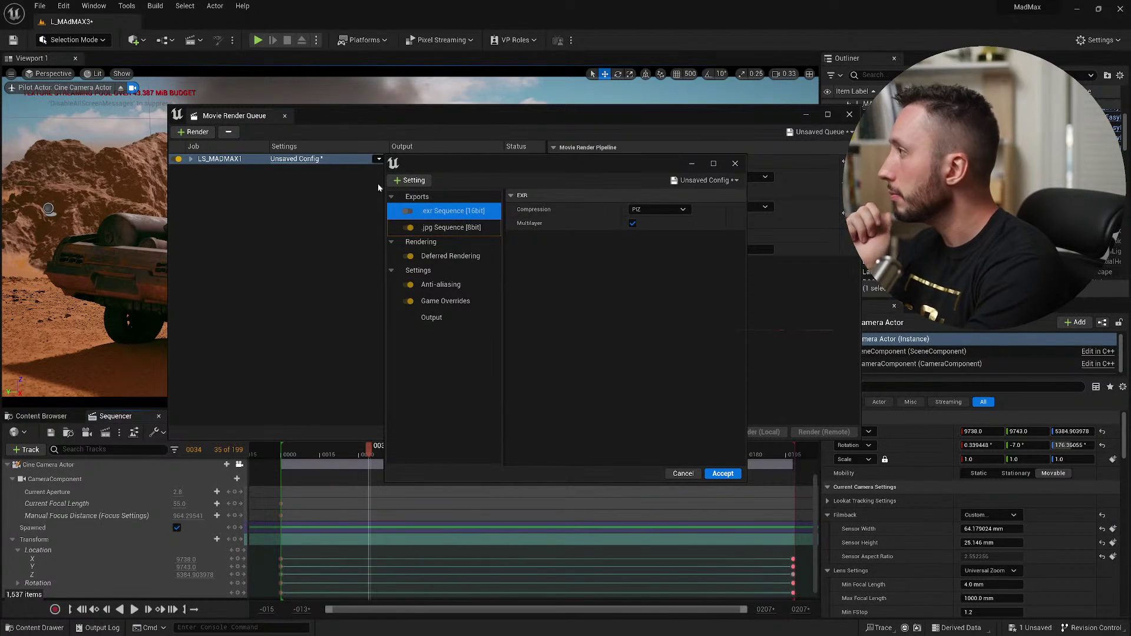
Review the configured settings, save them as a preset named 4k_RenderSettings and accept the configuration for the job.
left_click(440, 285)
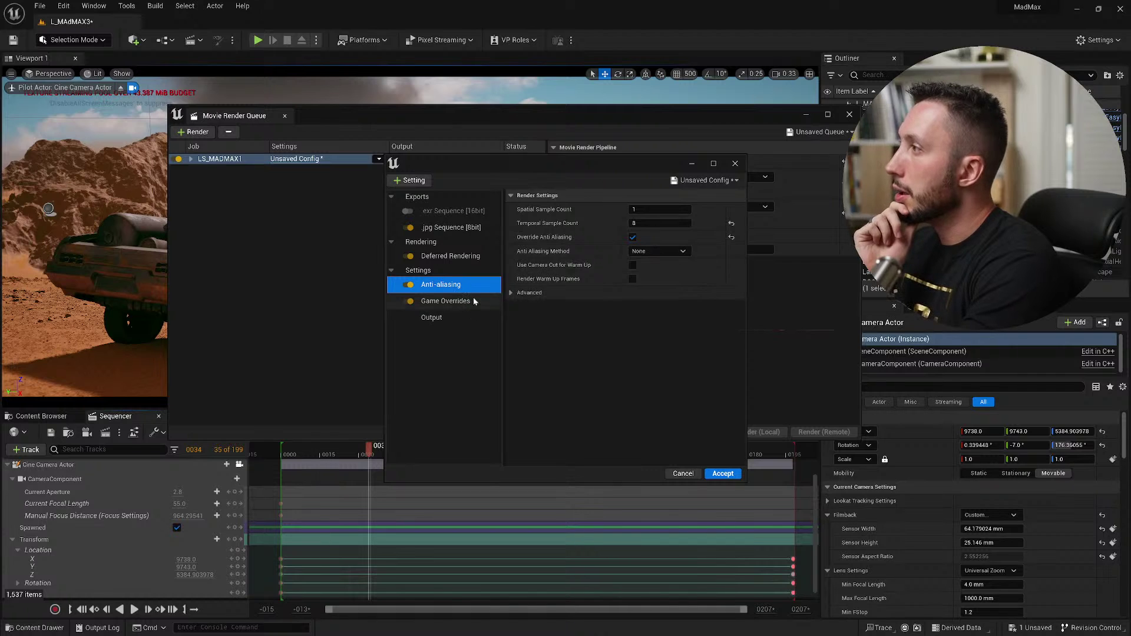
left_click(456, 301)
left_click(448, 318)
left_click(448, 255)
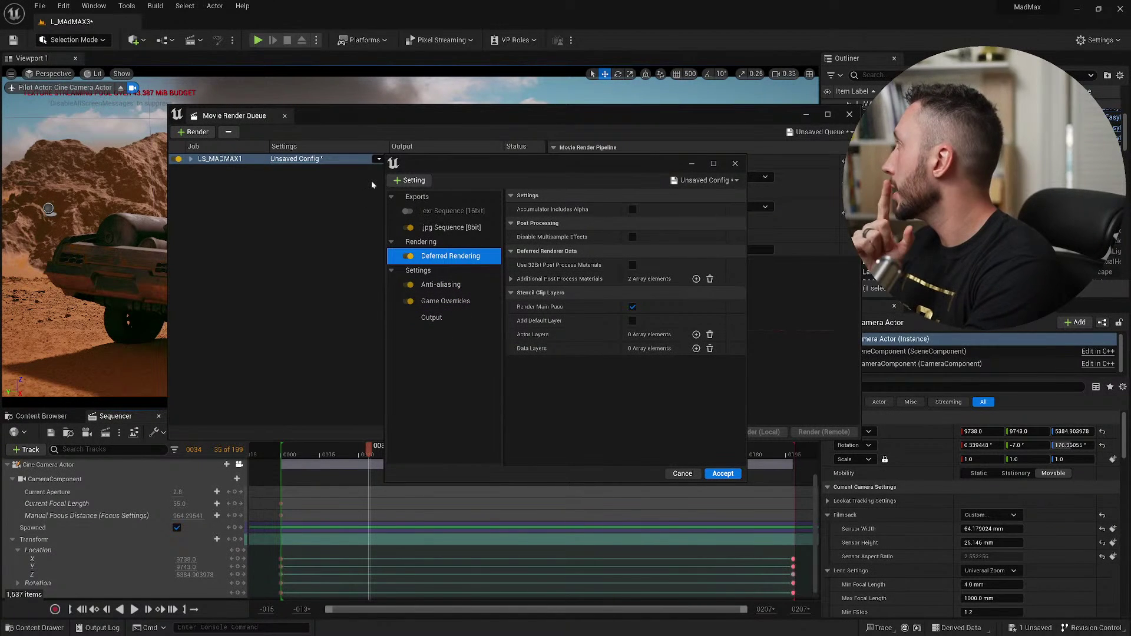
left_click(703, 180)
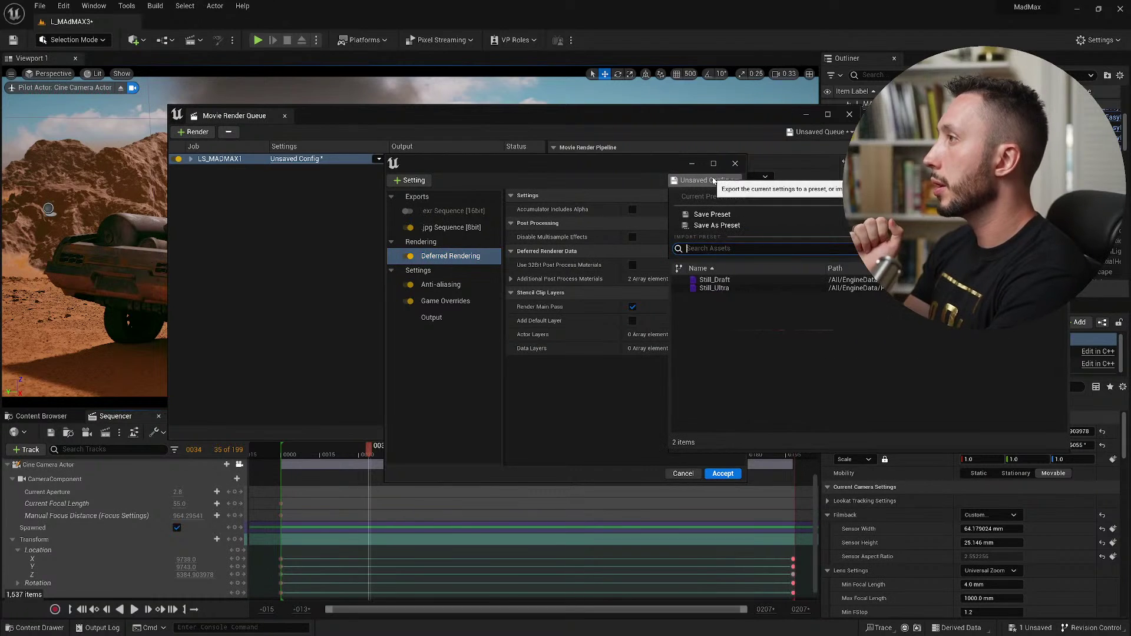
left_click(716, 227)
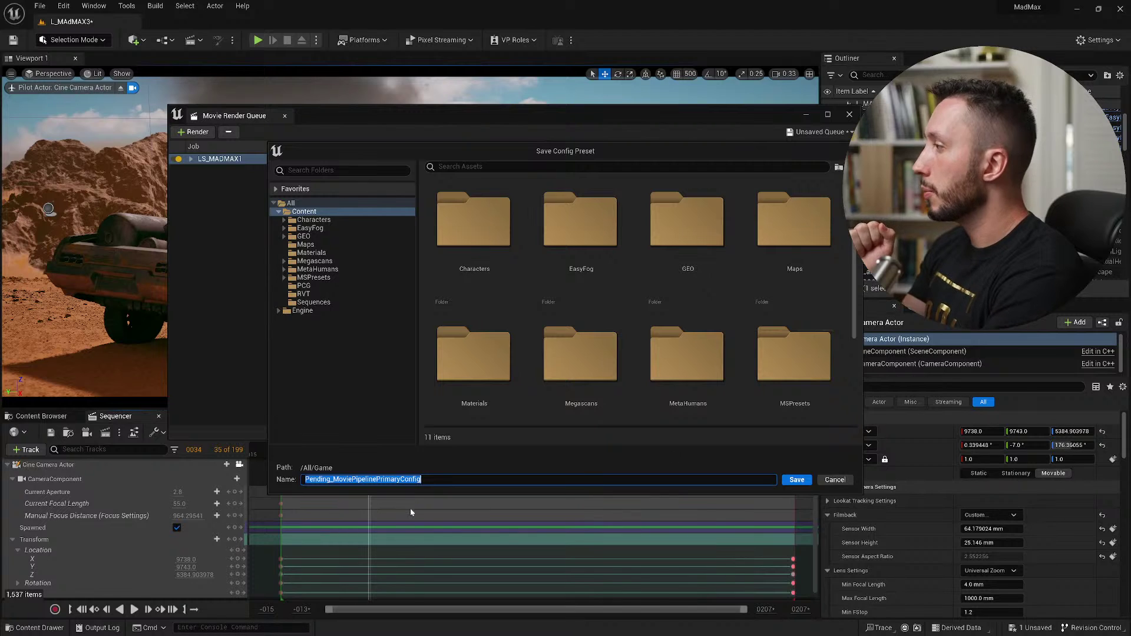
left_click_drag(421, 479, 266, 469)
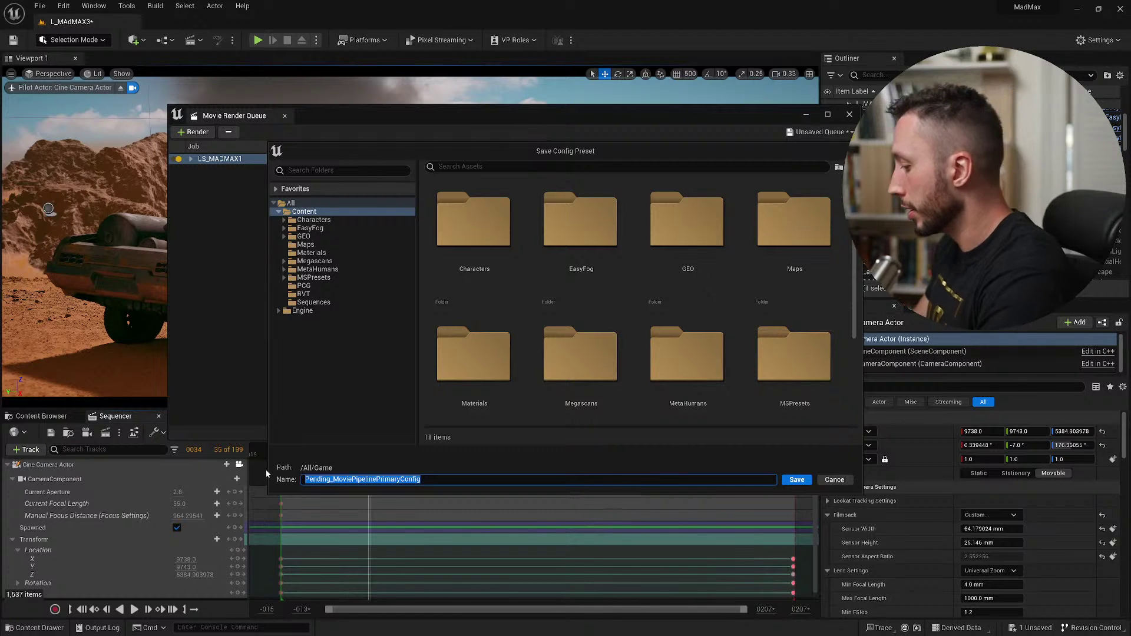
type("4k Re")
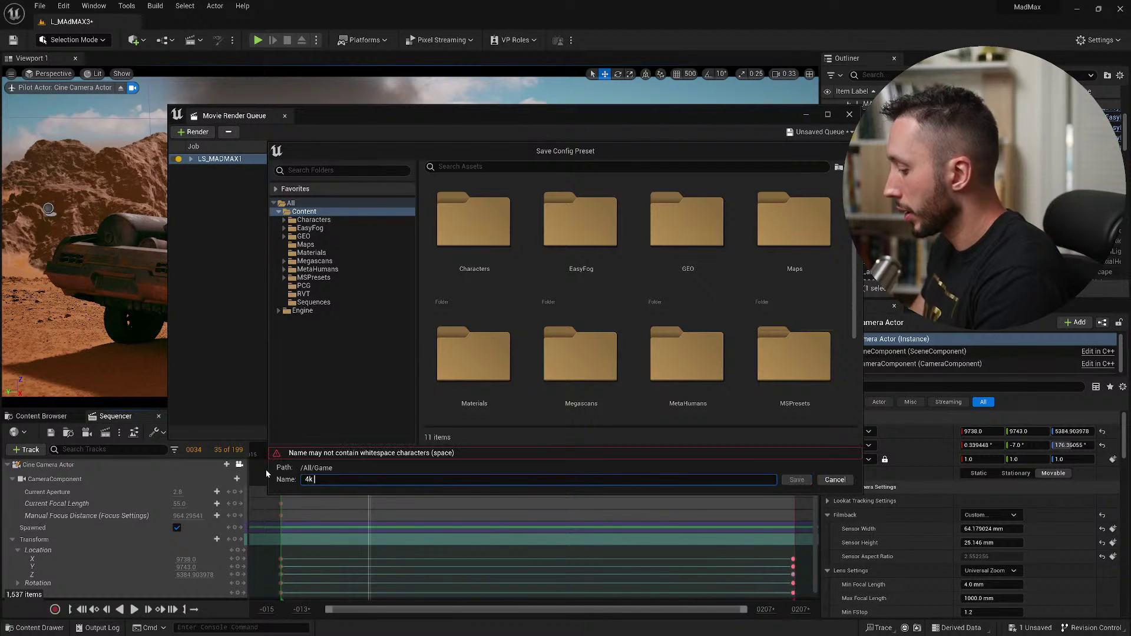
key("BackSpace")
key("BackSpace")
key("BackSpace")
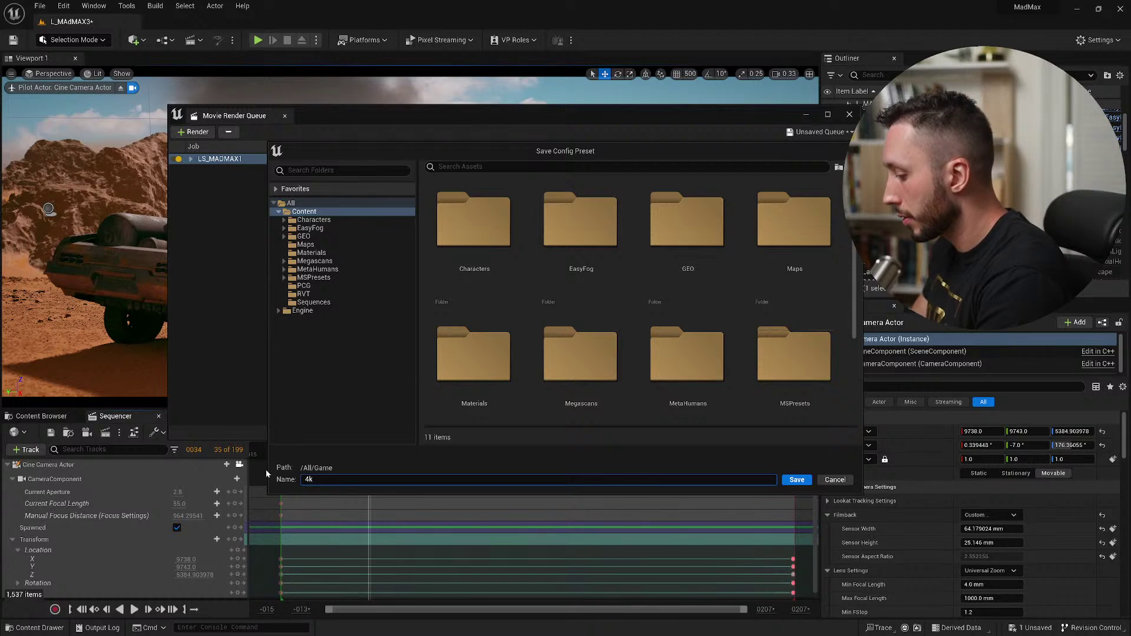
type("_RenderS")
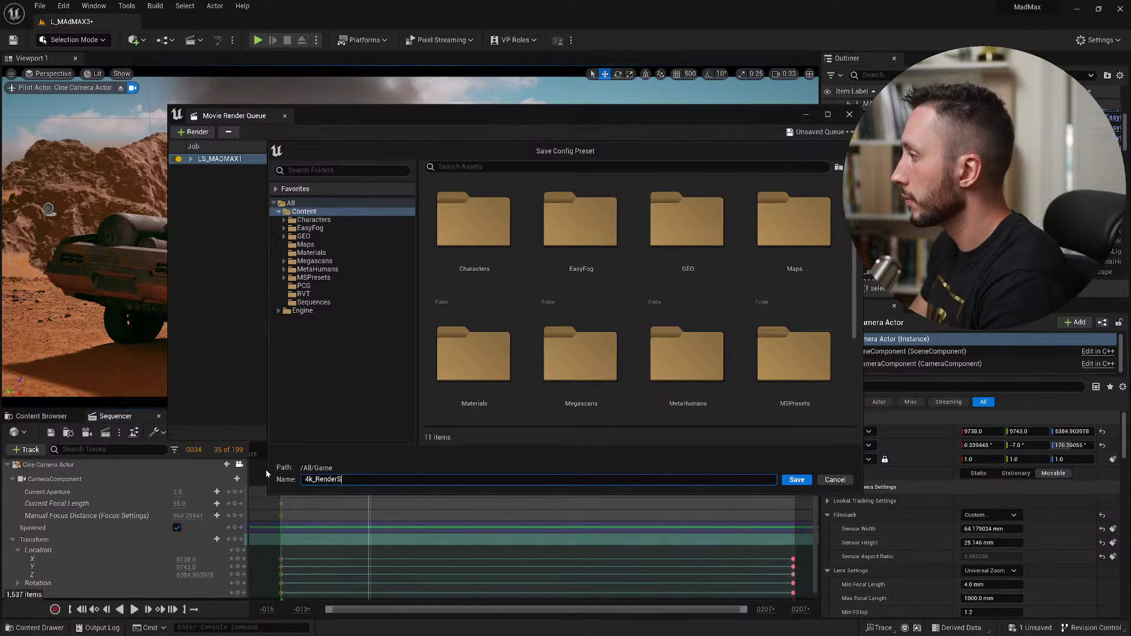
type("ettings")
key("Return")
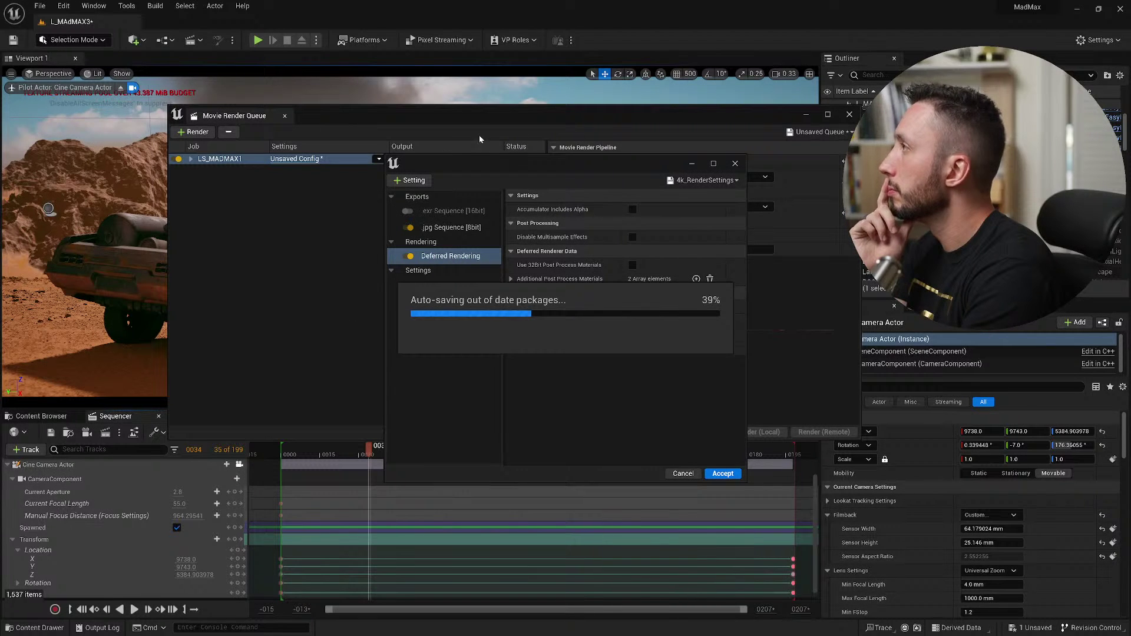
mouse_move(478, 162)
left_mouse_down()
mouse_move(504, 159)
mouse_move(339, 122)
mouse_move(585, 143)
mouse_move(468, 225)
mouse_move(437, 195)
mouse_move(458, 159)
left_mouse_up()
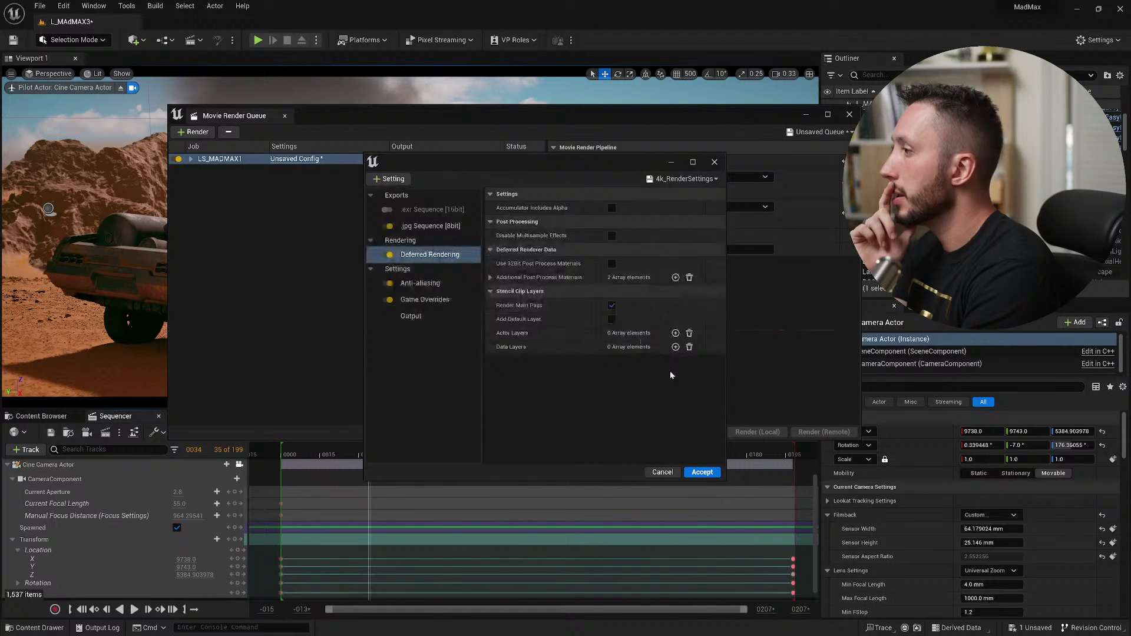
left_click(705, 470)
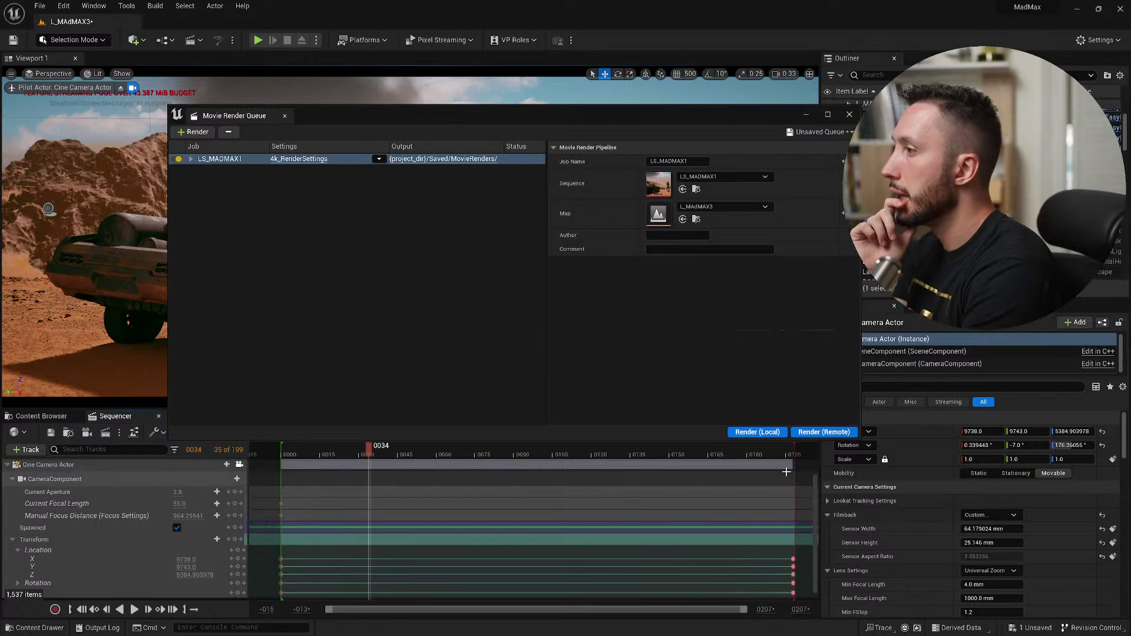
Shorten the sequence's playback range to its first 8 frames and render the queue locally.
mouse_move(795, 455)
left_mouse_down()
mouse_move(312, 469)
mouse_move(321, 471)
left_mouse_up()
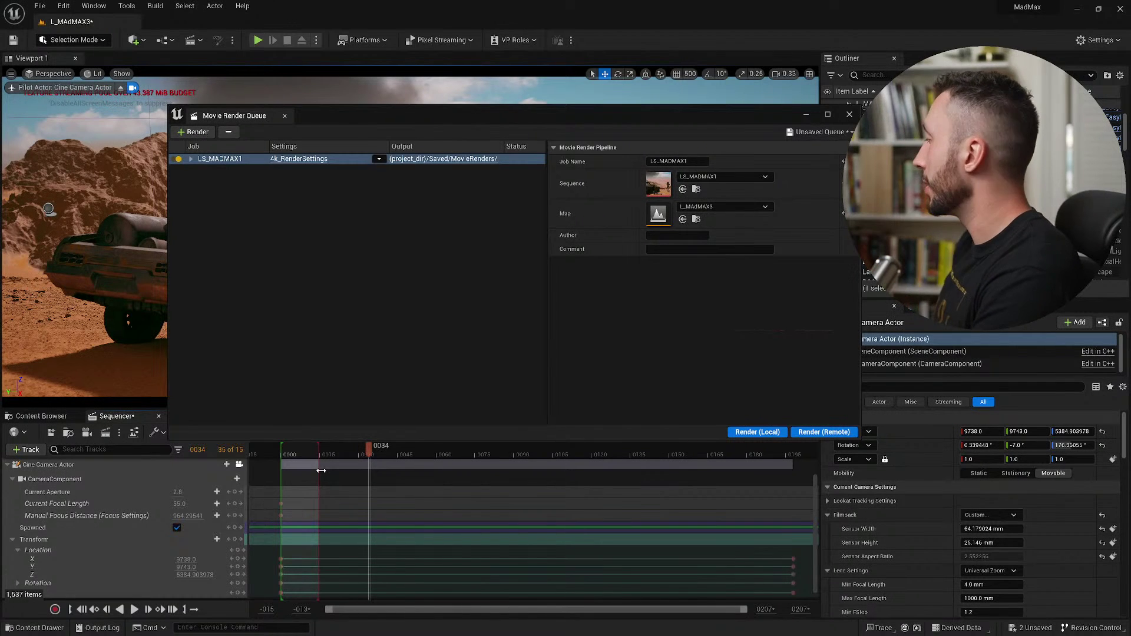
mouse_move(306, 471)
left_mouse_down()
mouse_move(293, 466)
mouse_move(302, 458)
left_mouse_up()
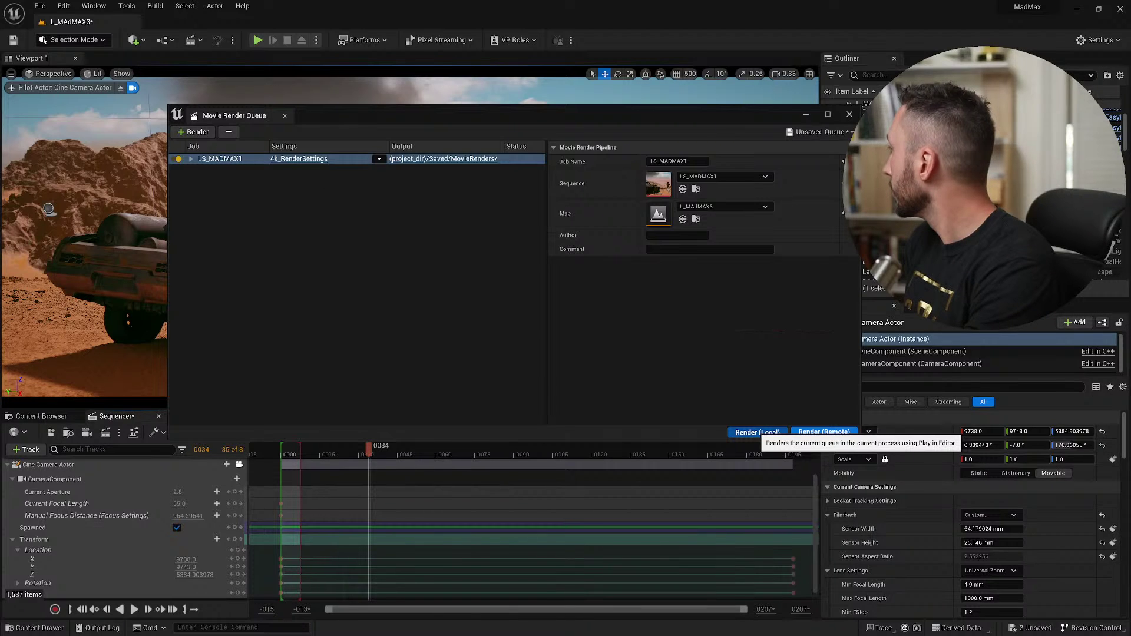
left_click(757, 432)
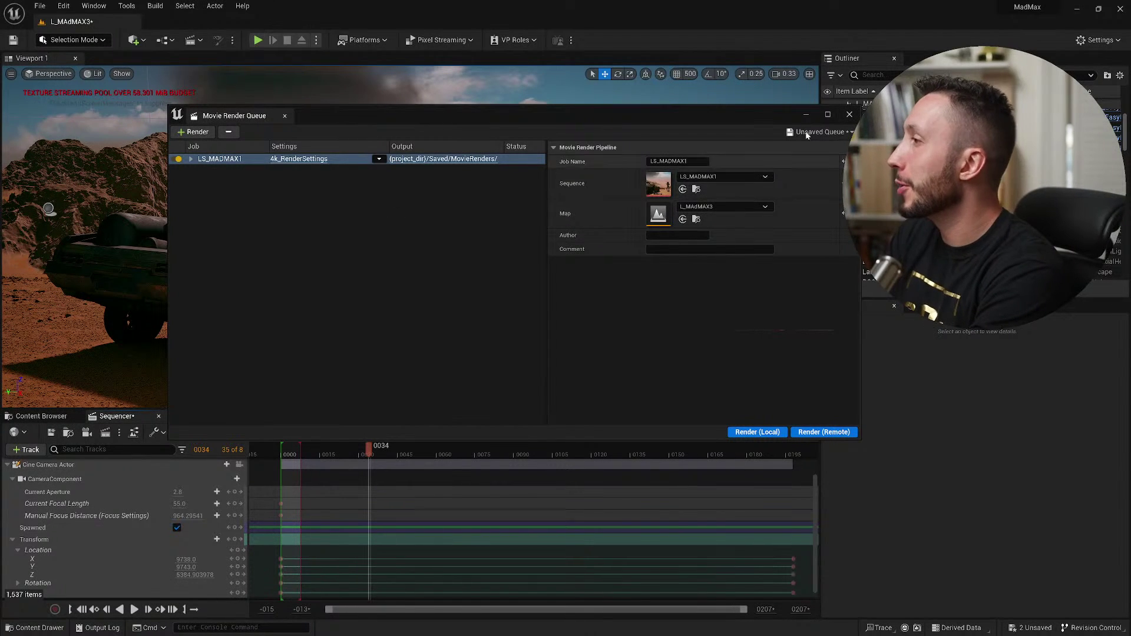
Close the render queue, switch to the MovieRenders folder in File Explorer and view the rendered frames starting with LS_MADMAX1.0000.jpeg.
left_click(849, 116)
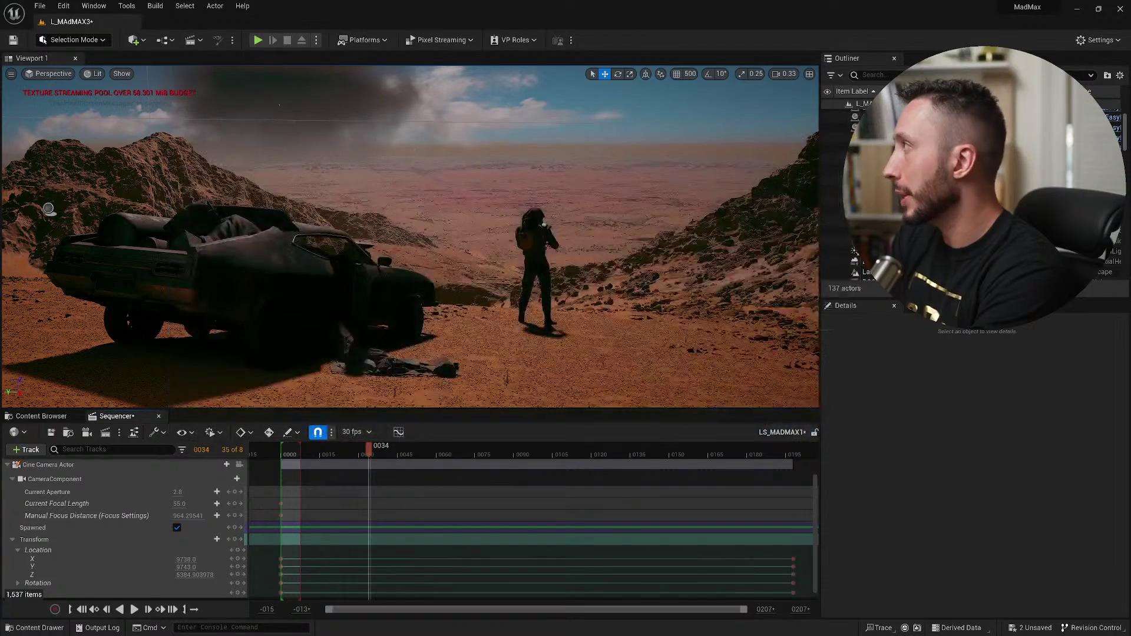
left_click(1077, 10)
left_click(1084, 4)
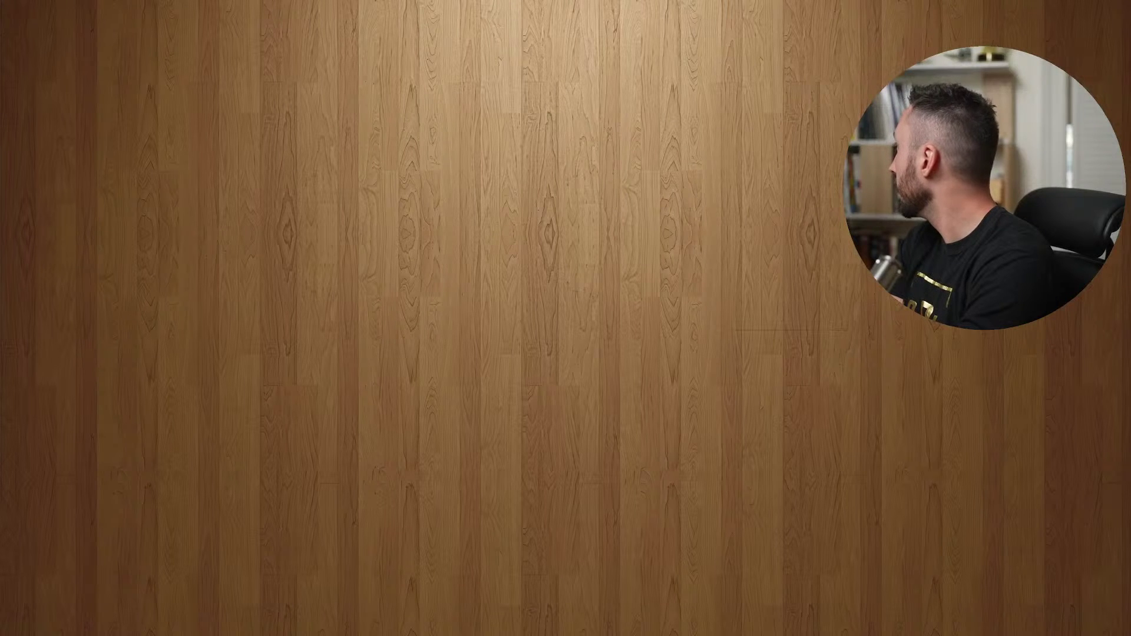
left_click_drag(0, 175, 607, 109)
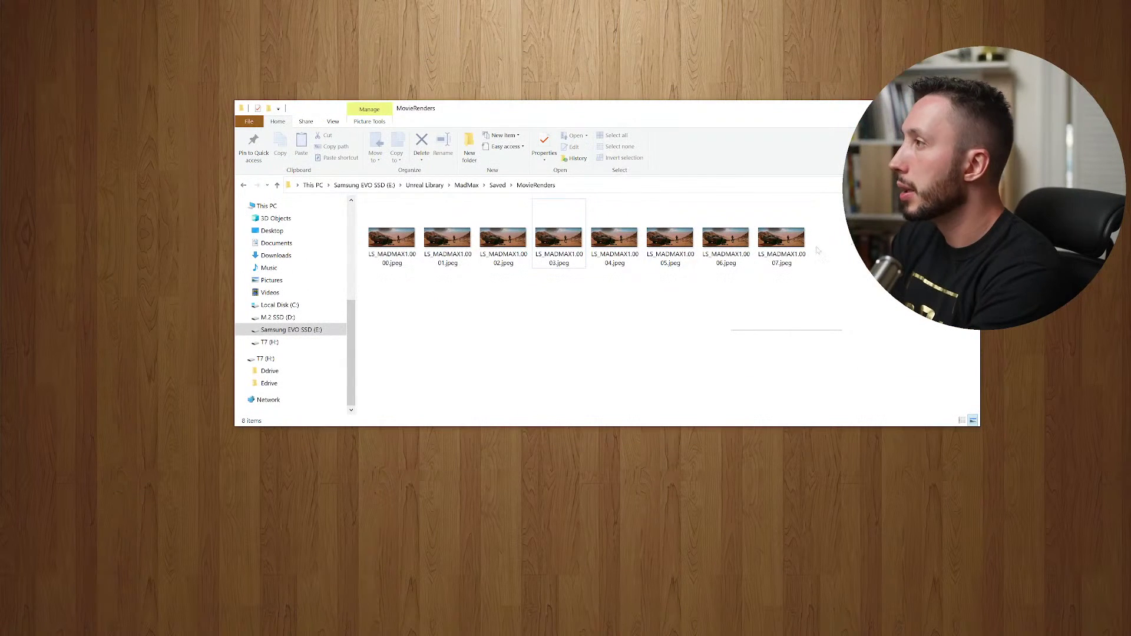
double_click(392, 239)
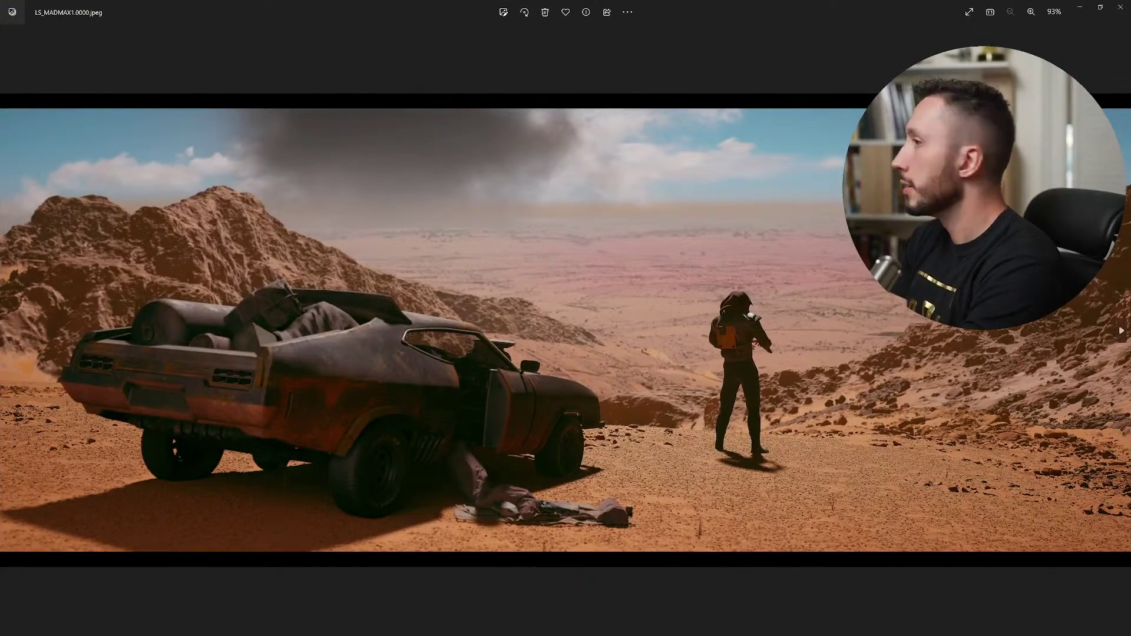
left_click(1121, 333)
left_click(1122, 333)
left_click(1121, 333)
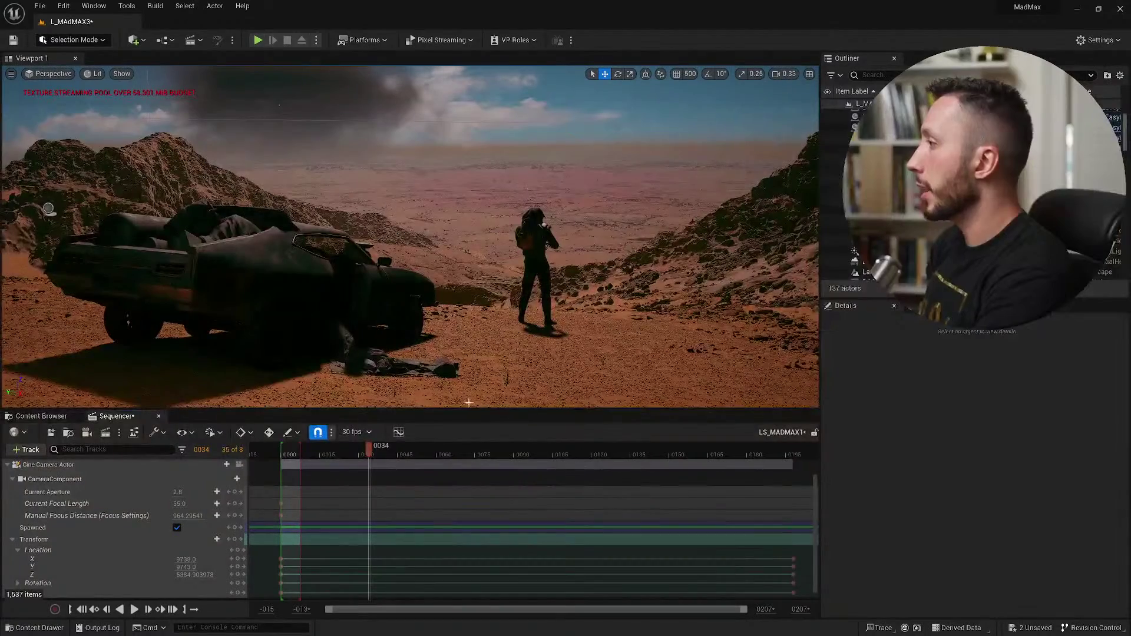
Enlarge the viewport slightly above the Sequencer and lock it to the Camera Cuts track to view the shot through its camera.
left_click(468, 405)
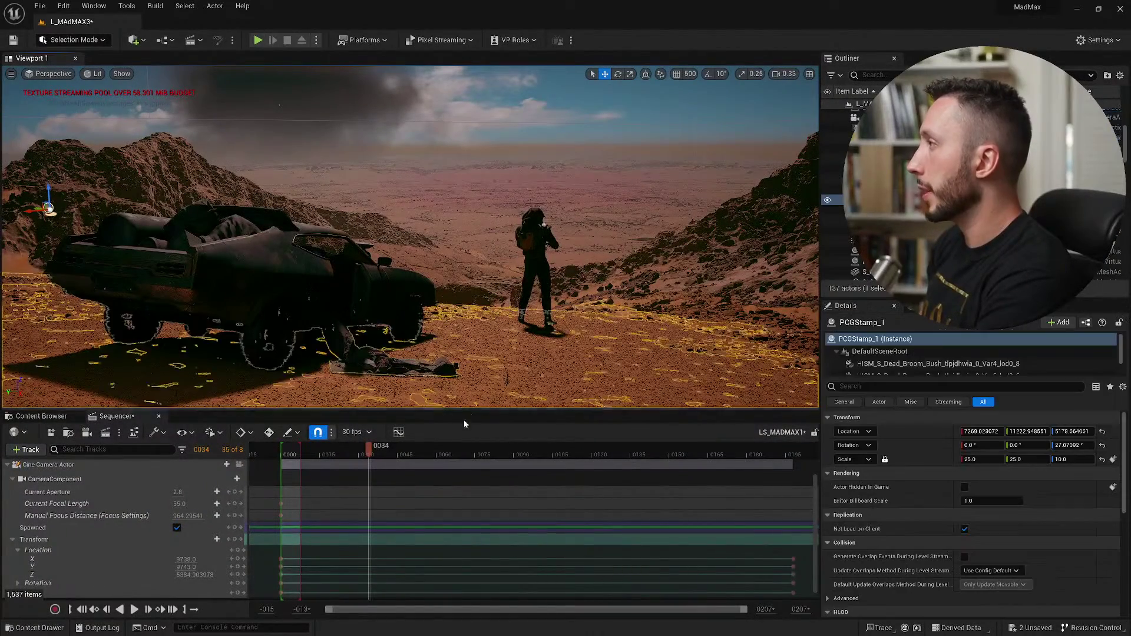
mouse_move(429, 408)
left_mouse_down()
mouse_move(425, 526)
mouse_move(422, 426)
left_mouse_up()
scroll(234, 522, "up", 3)
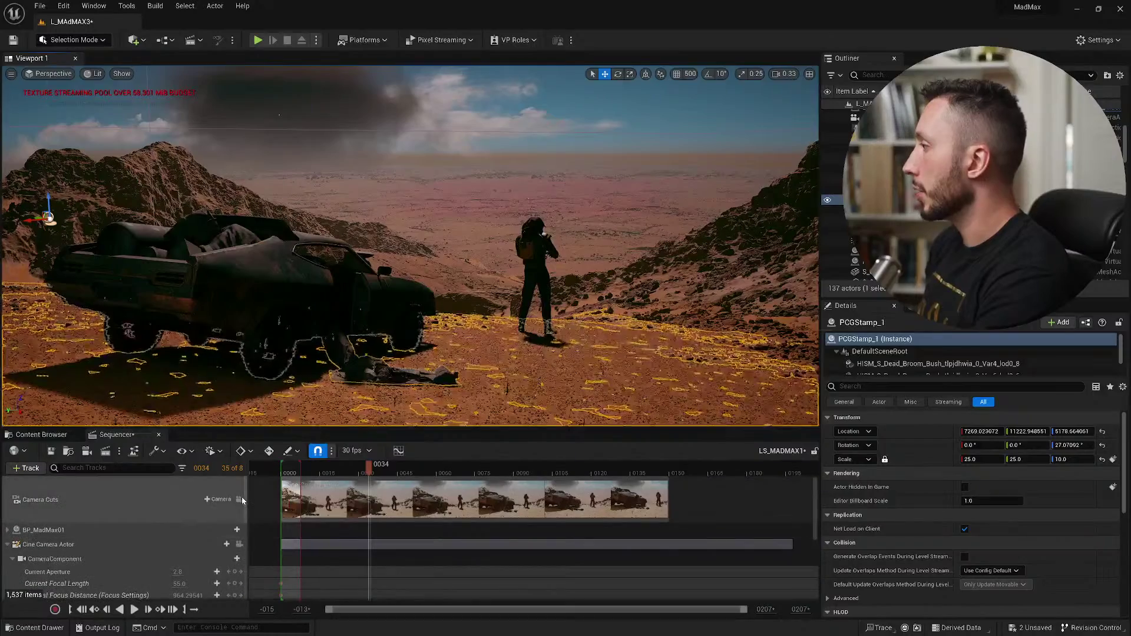
left_click(239, 499)
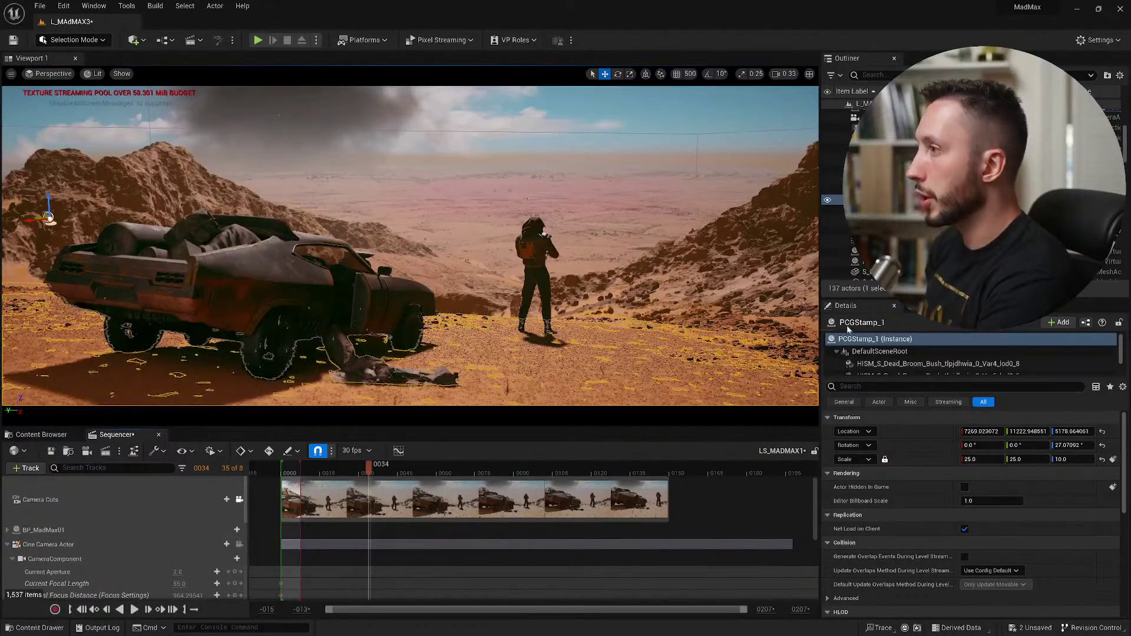
Reduce the Cine Camera Actor's filmback sensor width to about 61.25 mm and bring up the rendered frame LS_MADMAX1.0005.jpeg for comparison.
left_click(37, 544)
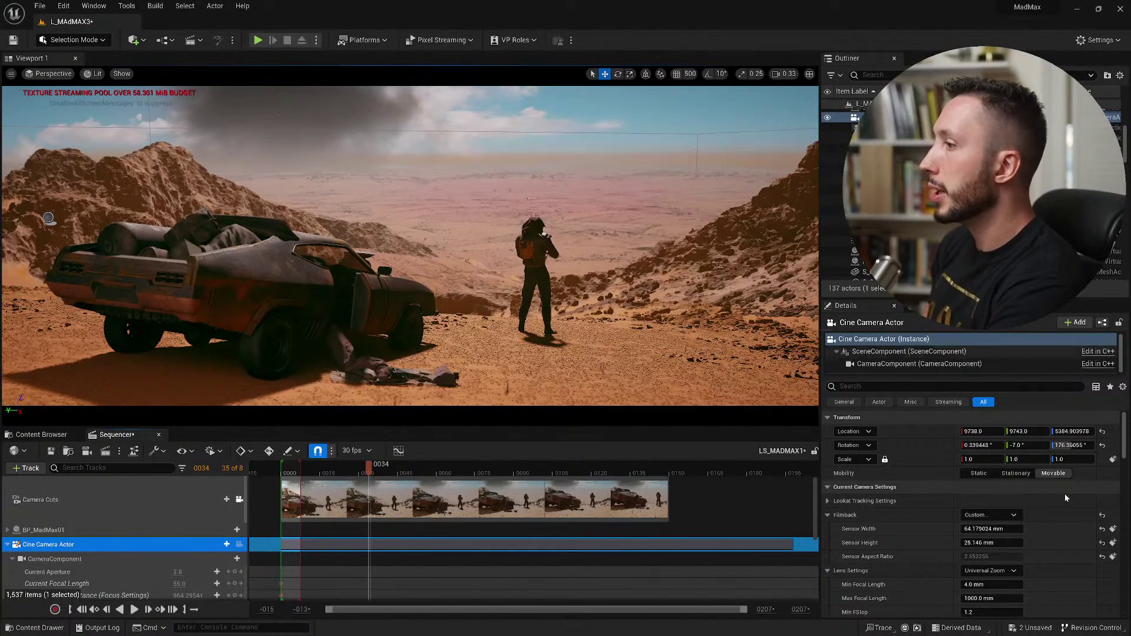
mouse_move(980, 529)
left_mouse_down()
mouse_move(996, 529)
mouse_move(961, 529)
left_mouse_up()
left_click(1078, 11)
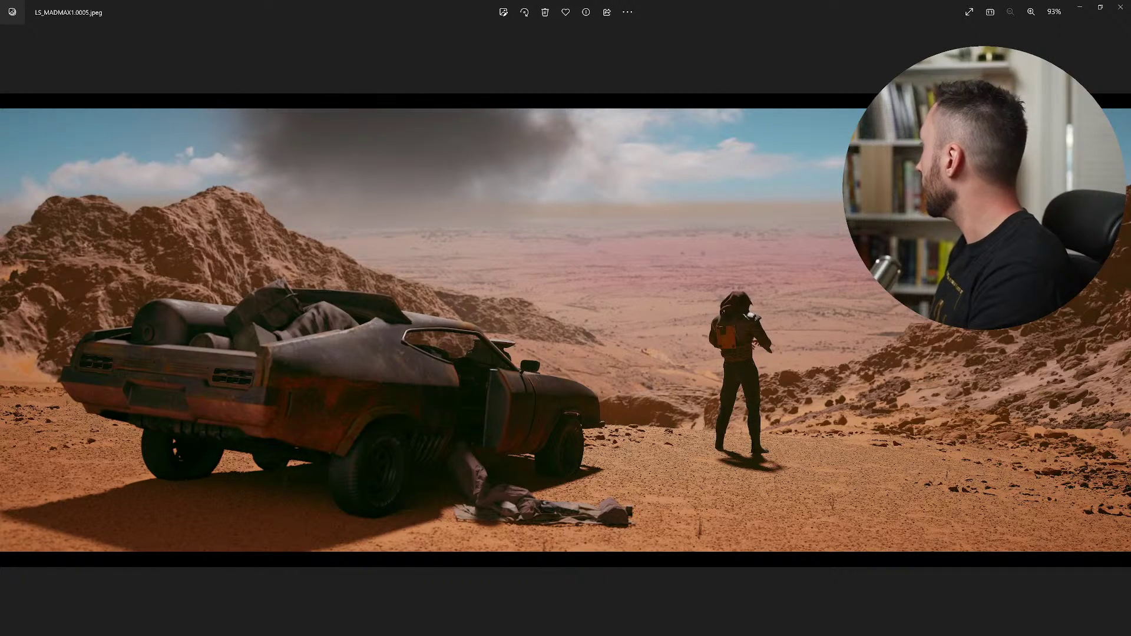
Return to Unreal Editor and switch the viewport's view mode to Unlit.
key("alt+Tab")
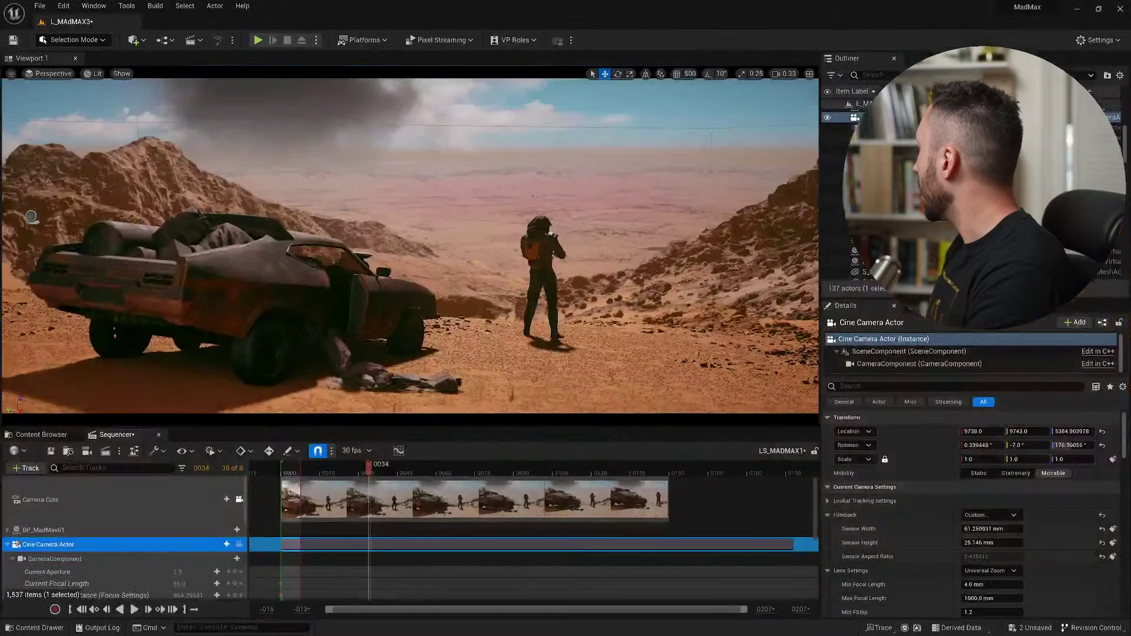
left_click(94, 74)
left_click(100, 115)
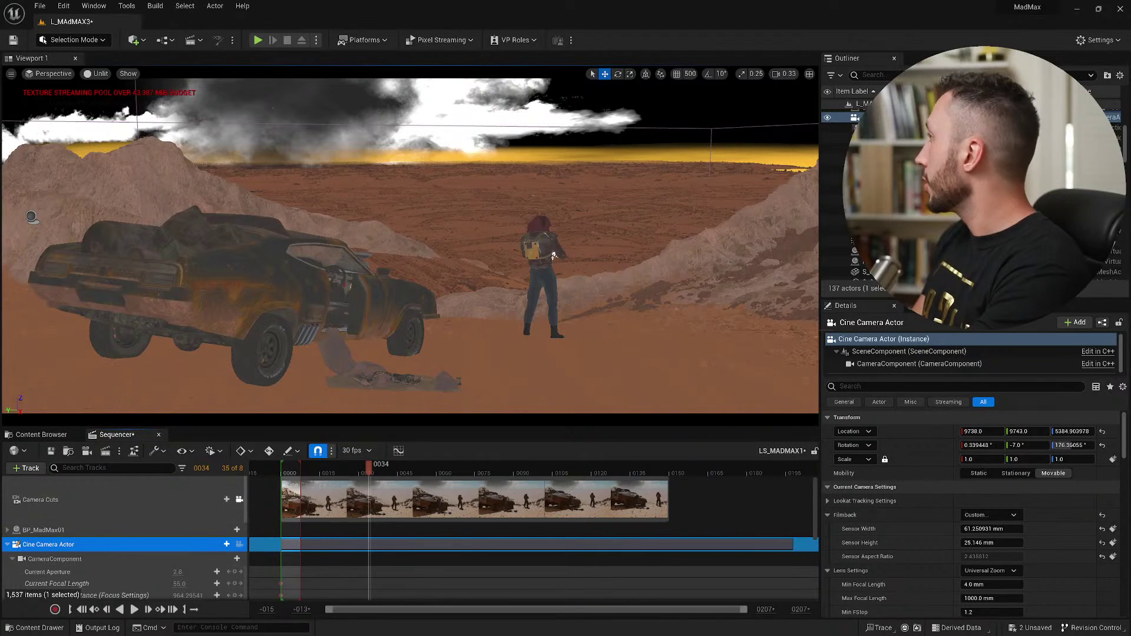
Minimize the editor, rendered image and MovieRenders folder, switch to Google Slides and present the Unreal Engine Filmmaker Offer deck from its first slide.
left_click(1079, 11)
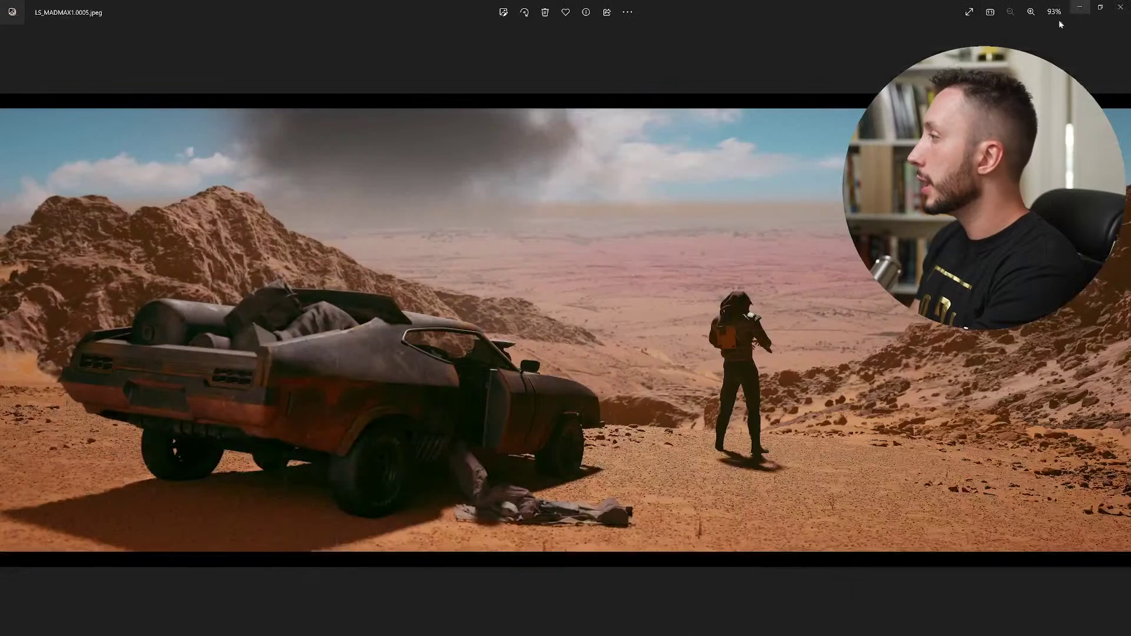
left_click(1081, 8)
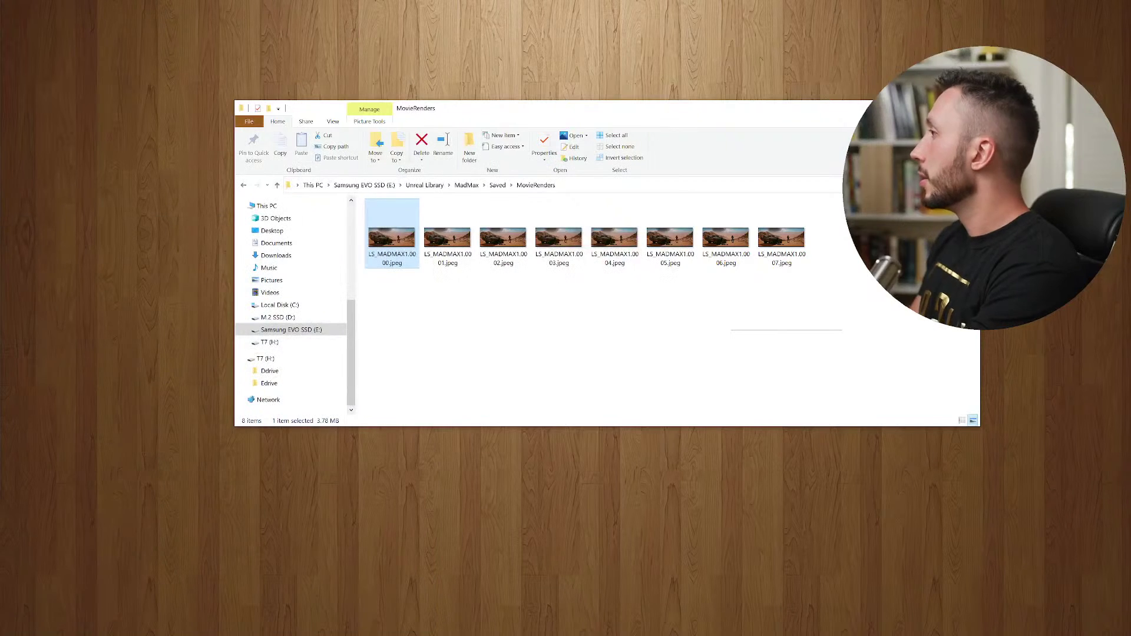
left_click(930, 108)
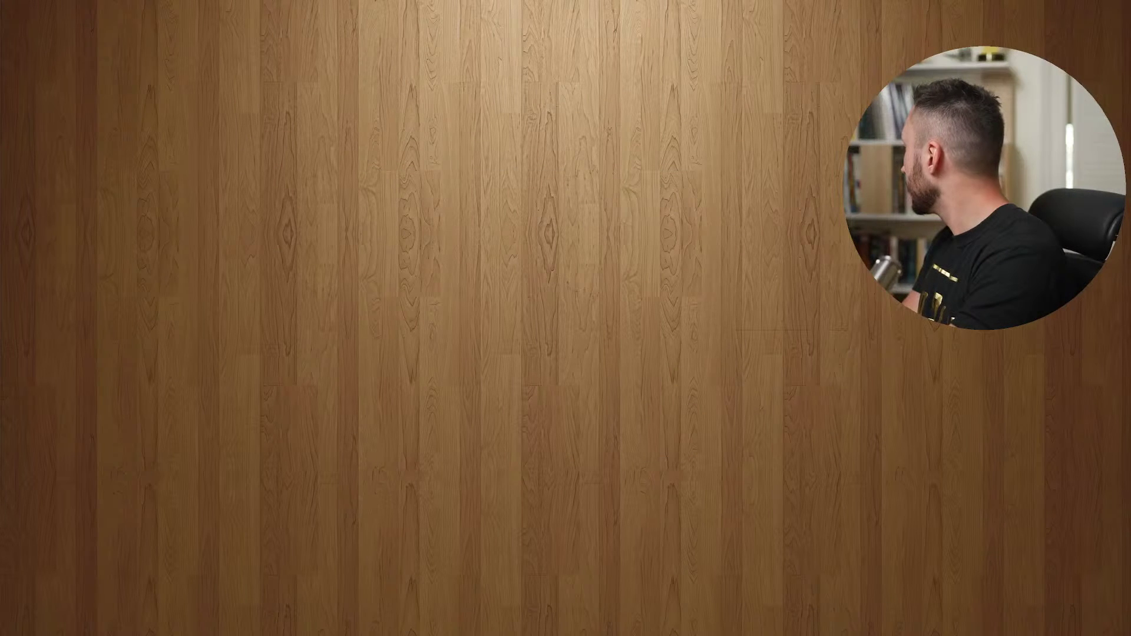
key("alt+Tab")
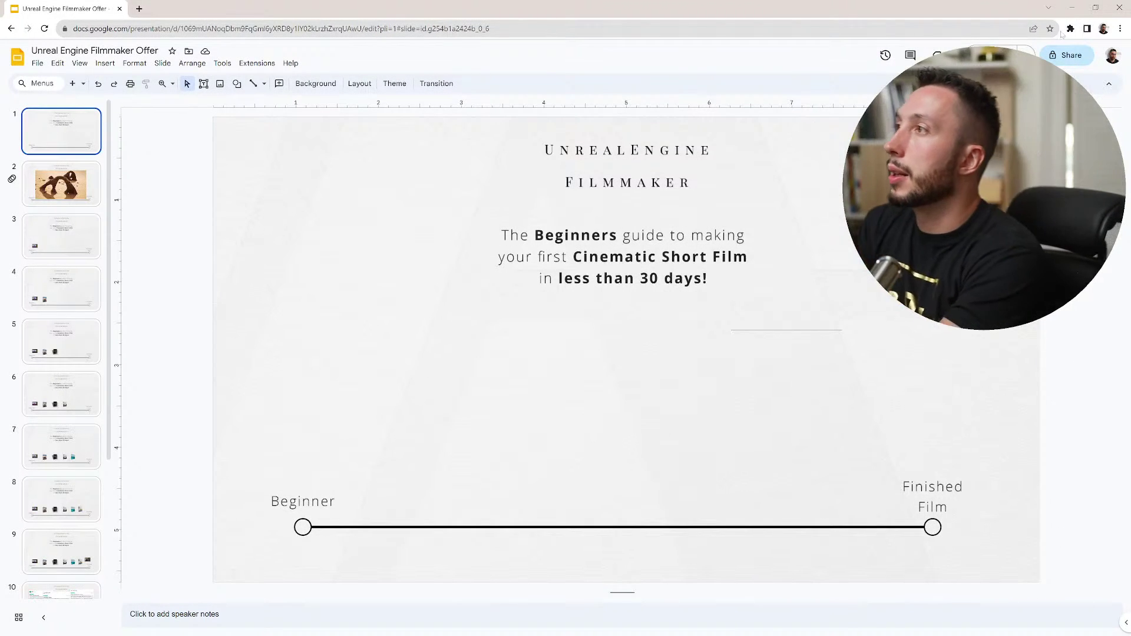
left_click(992, 55)
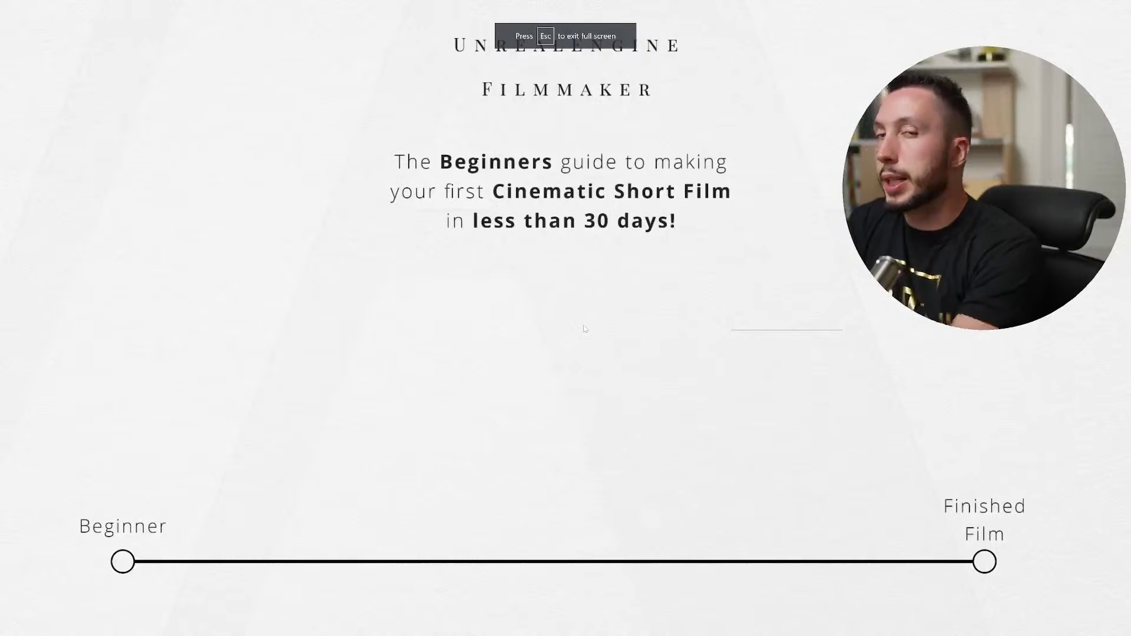